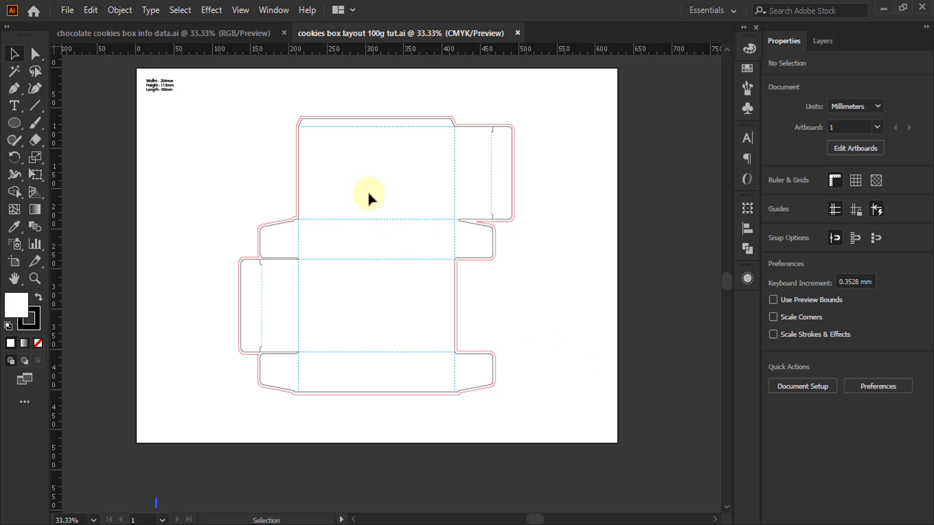
Inspect the cookie box layout's cut, crease and bleed lines, including the upper corner of the top panel
scroll(296, 122, up, 3)
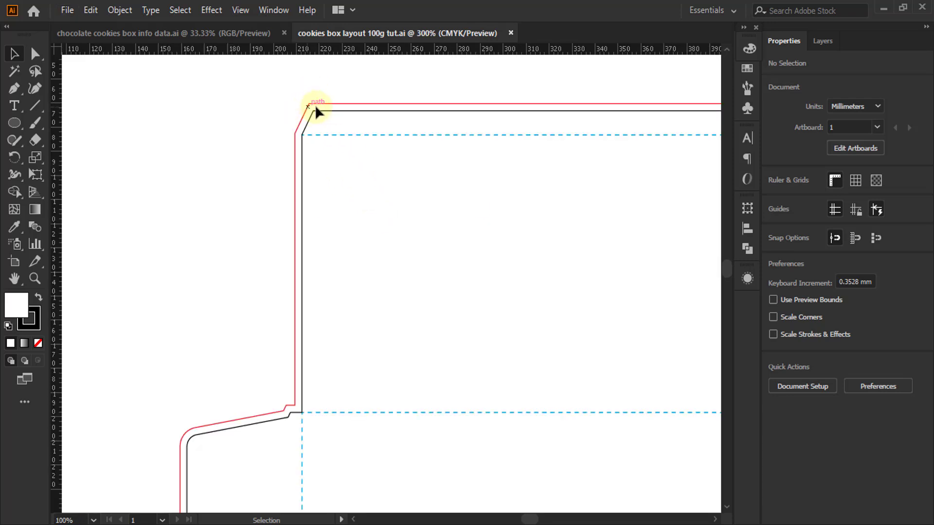
scroll(314, 104, up, 3)
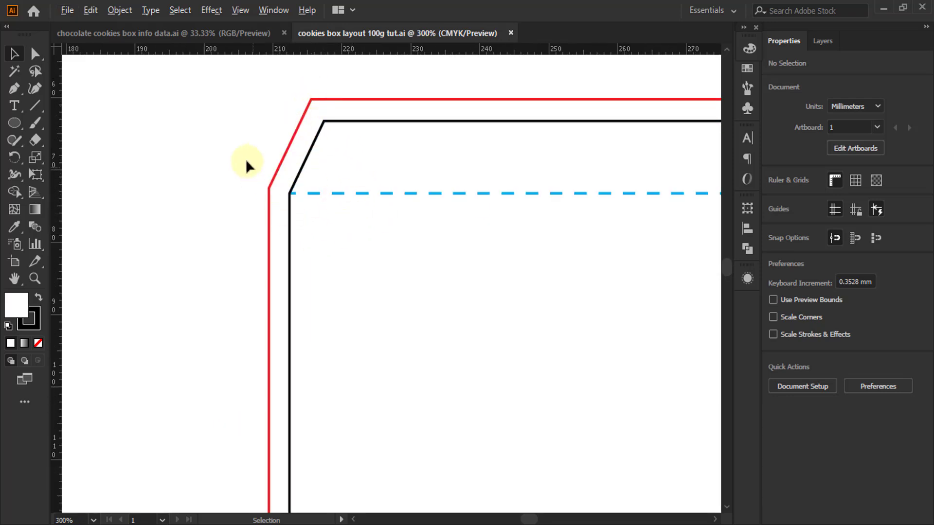
scroll(247, 161, down, 4)
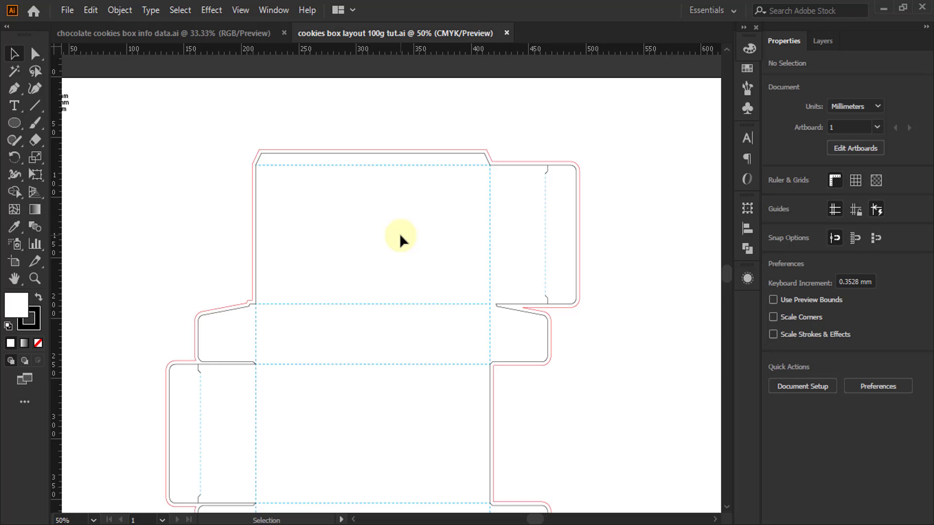
scroll(368, 202, down, 1)
scroll(341, 214, down, 1)
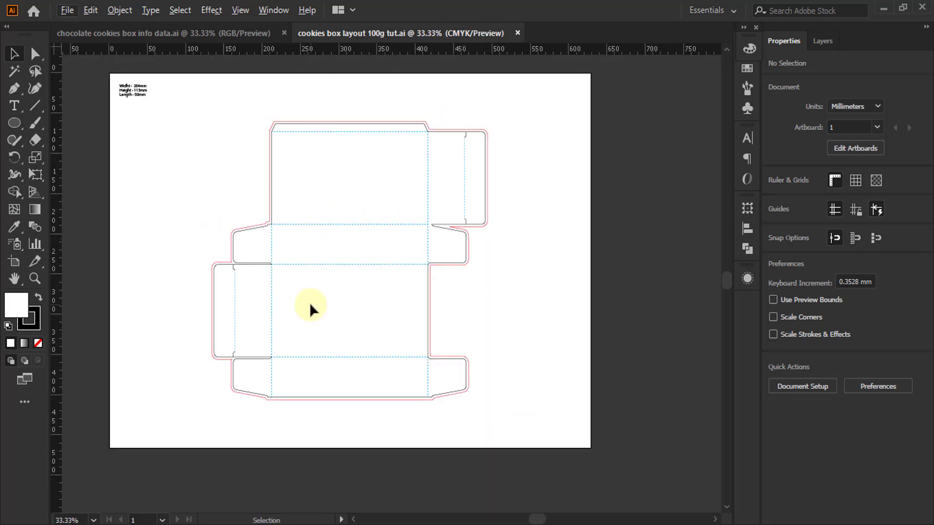
scroll(298, 250, up, 1)
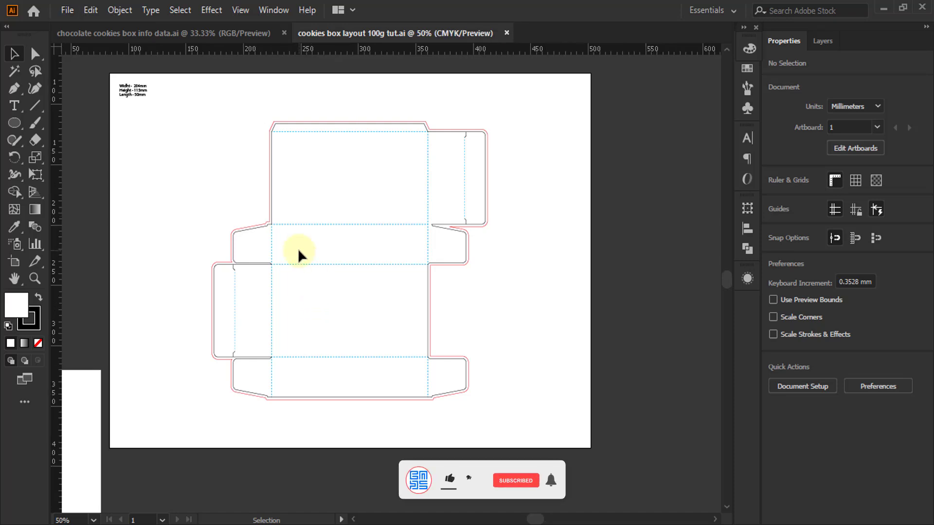
scroll(297, 249, down, 1)
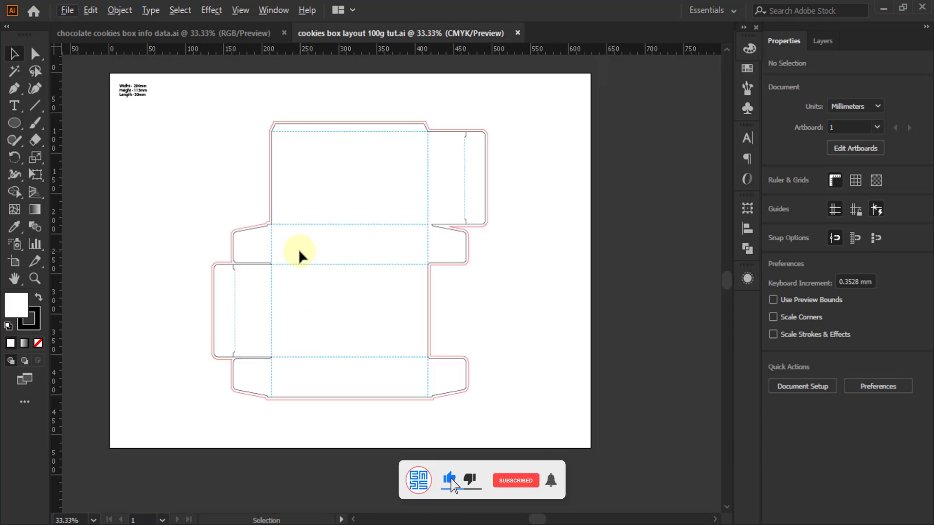
Unlock the bleed layer and copy its outline path
click(820, 41)
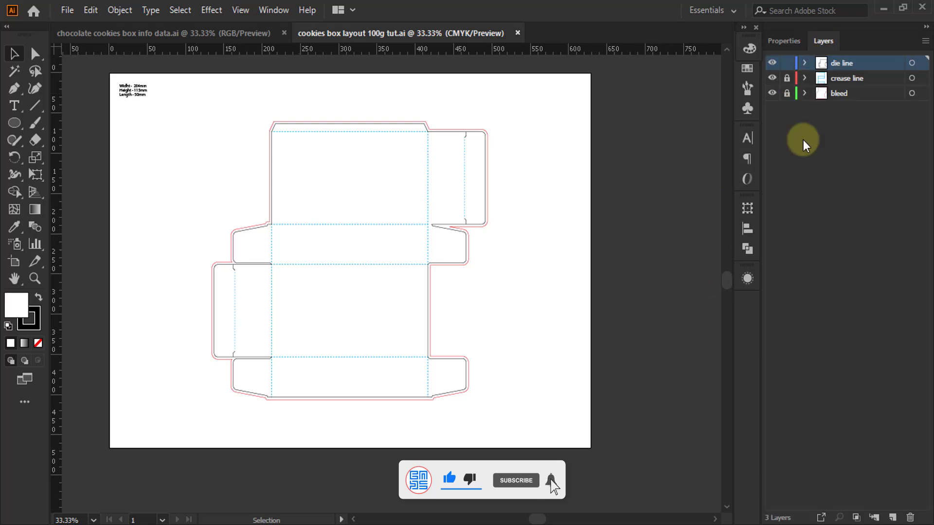
click(787, 94)
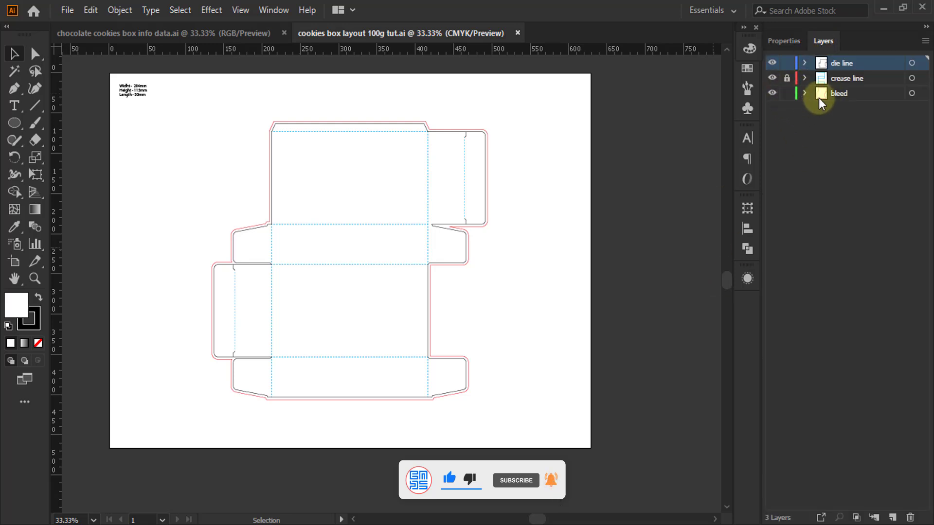
click(804, 93)
click(912, 108)
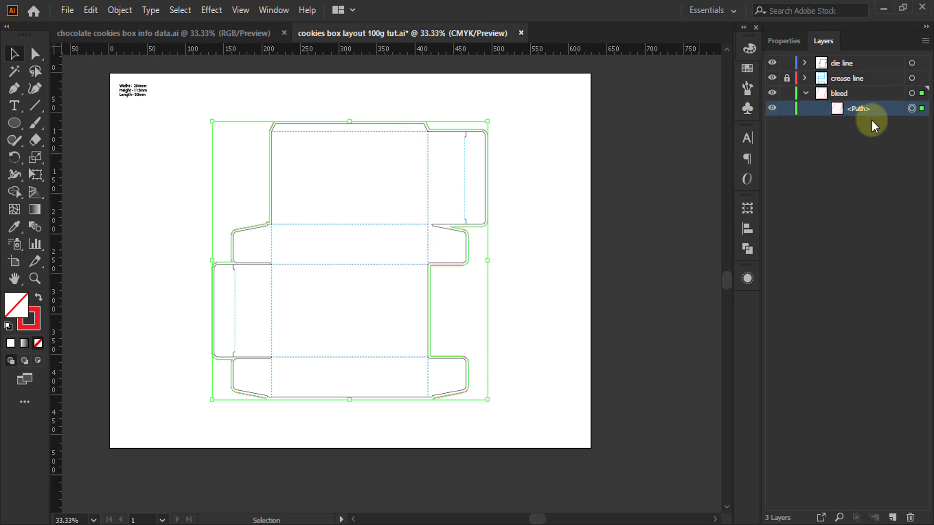
click(90, 11)
click(103, 103)
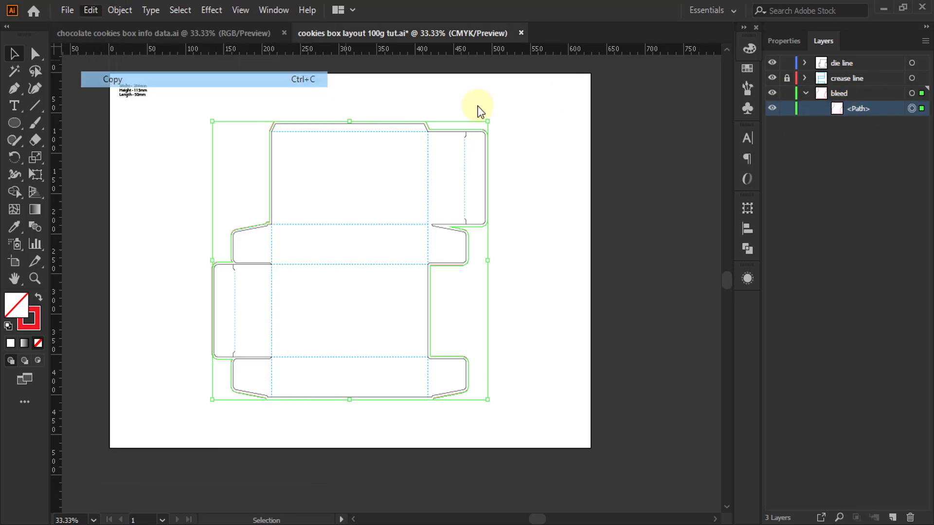
Lock the bleed and die line layers
click(787, 93)
click(806, 93)
click(787, 62)
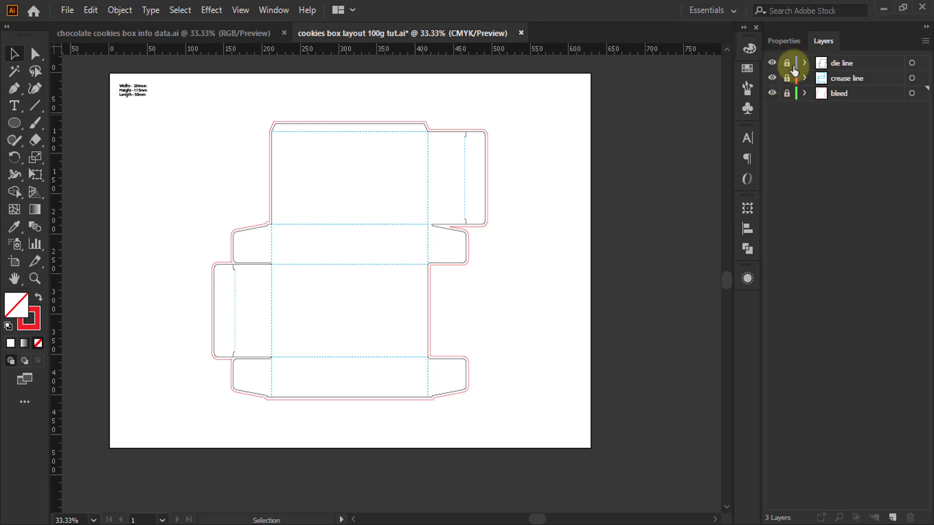
Create a new layer directly above the bleed layer and name it "design"
click(831, 97)
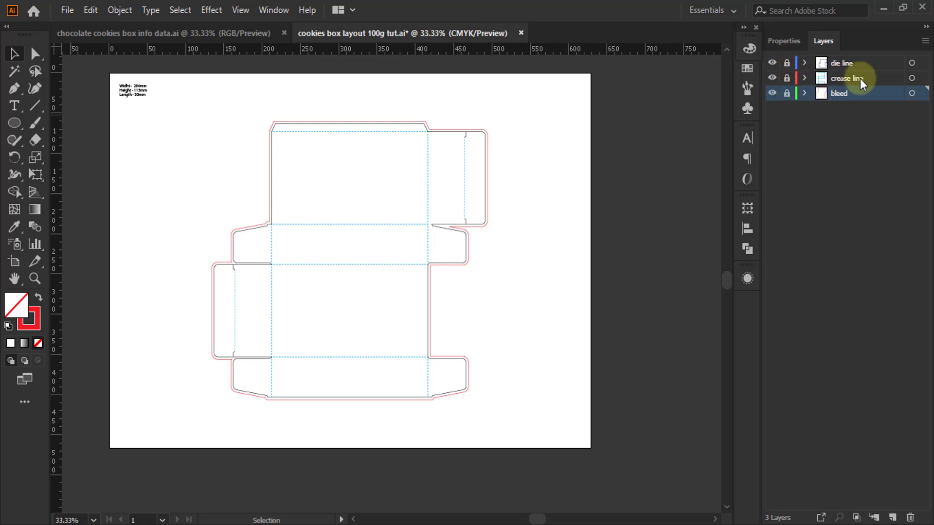
click(893, 518)
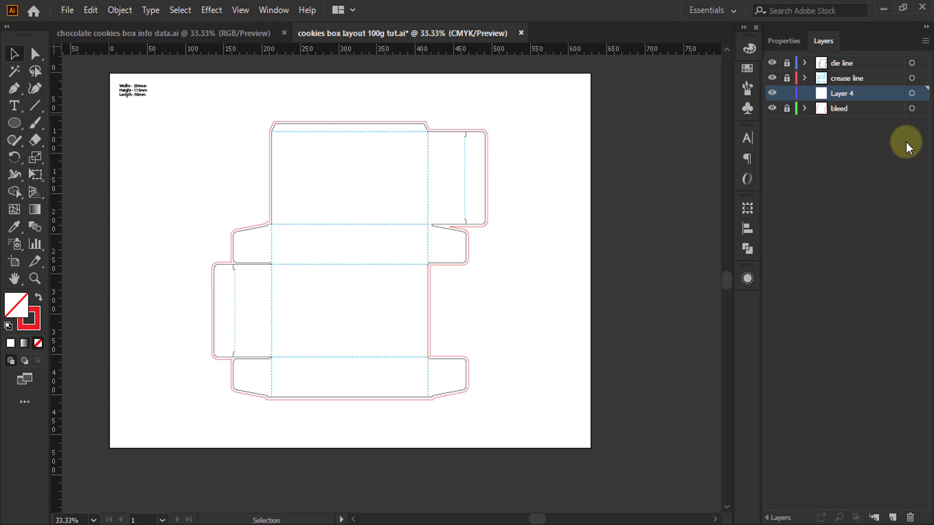
double_click(848, 93)
text(design)
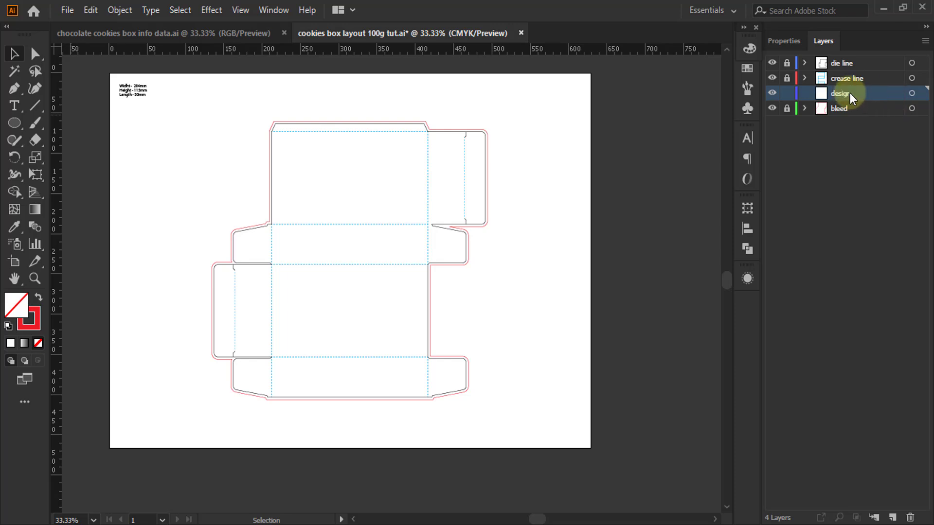
Change the document color mode to RGB Color
click(68, 11)
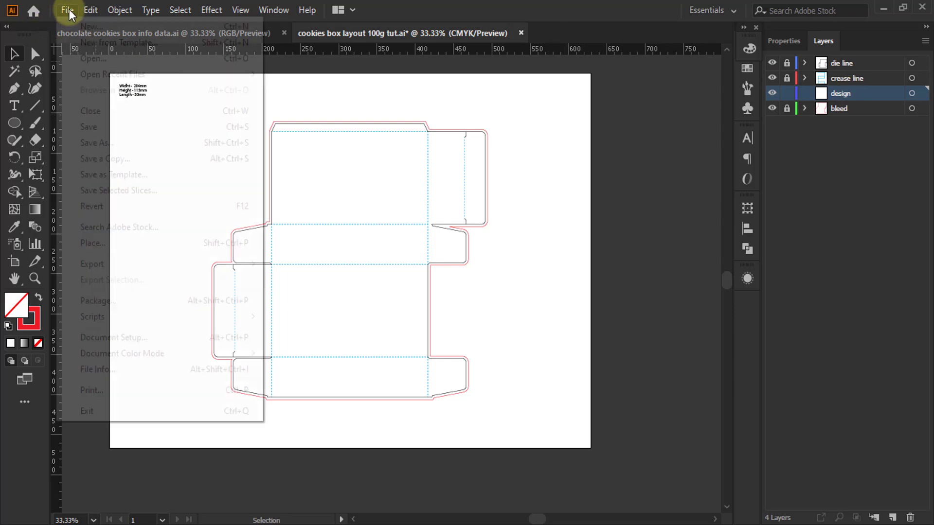
mouse_move(148, 356)
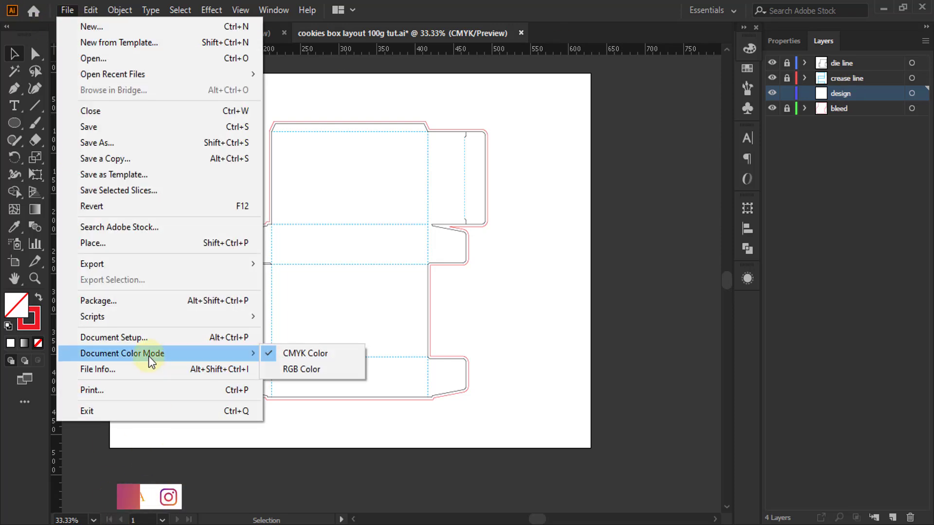
click(300, 367)
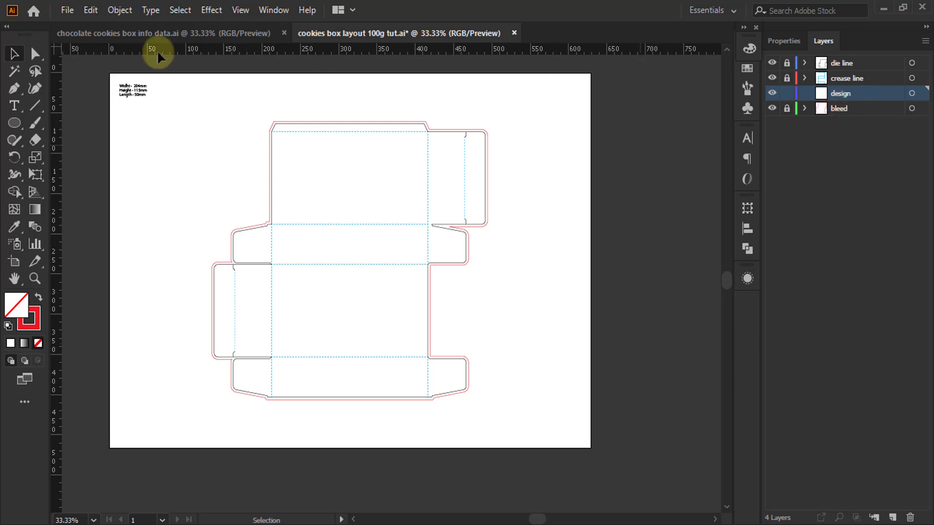
Paste the copied bleed outline in place on the design layer and swap its fill and stroke for a solid red shape
click(91, 10)
click(130, 142)
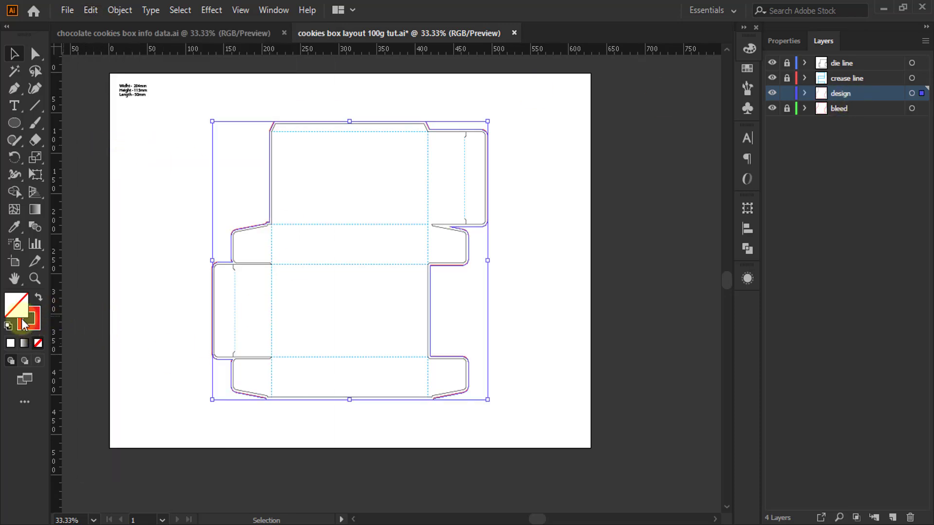
click(38, 300)
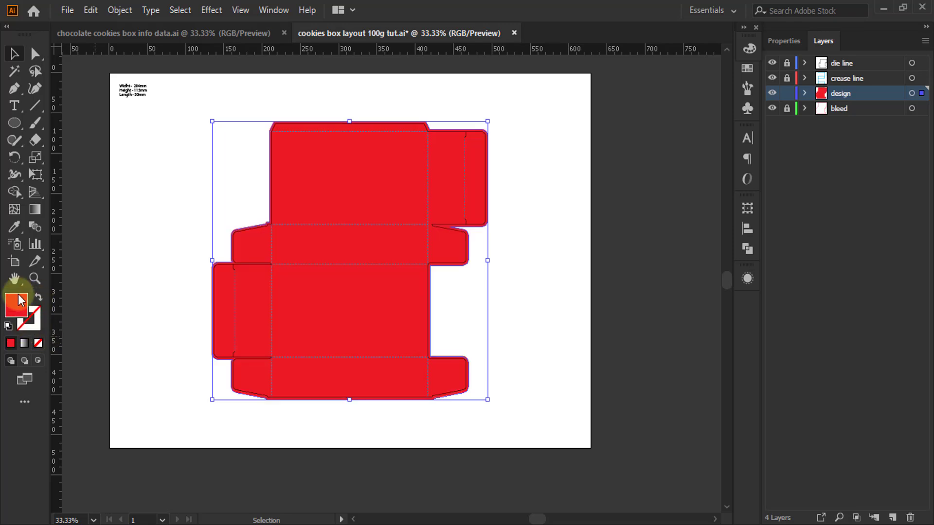
click(521, 234)
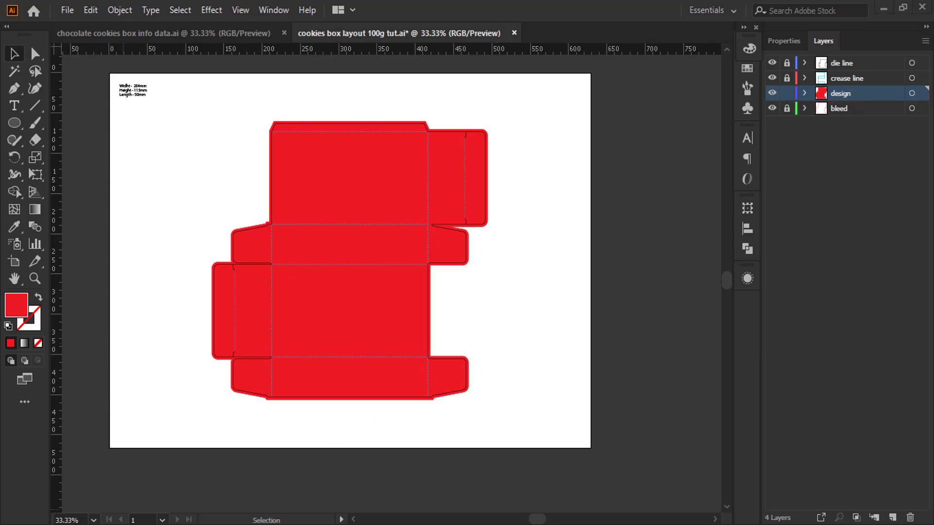
Switch to the Notepad file "cookies box 100g info data" and review the front panel's brand, product name, tagline and highlights
key(alt+Tab)
drag(481, 181, 487, 82)
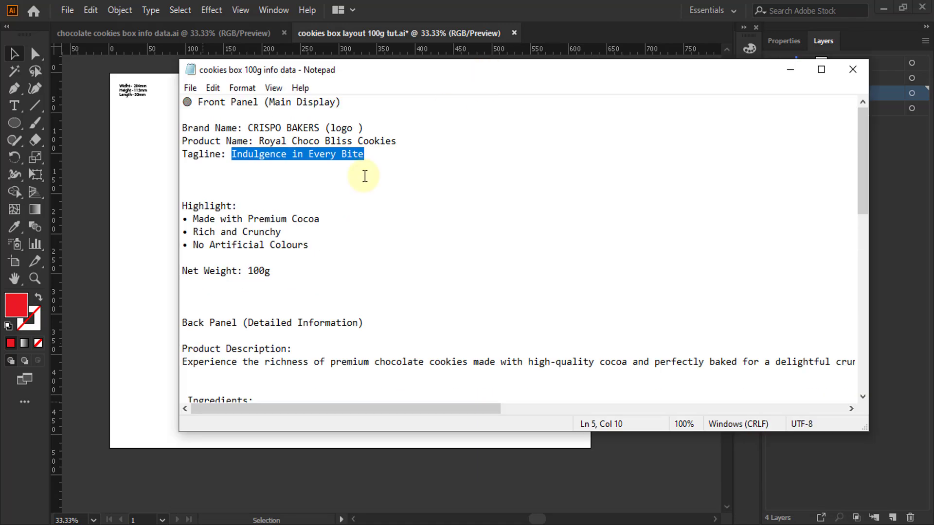
scroll(328, 210, down, 1)
scroll(328, 213, up, 1)
click(457, 238)
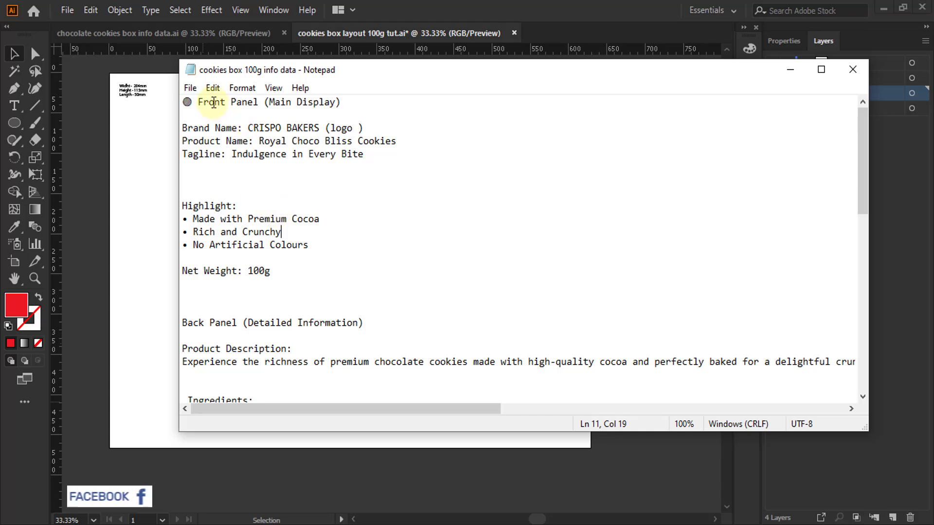
drag(267, 102, 341, 102)
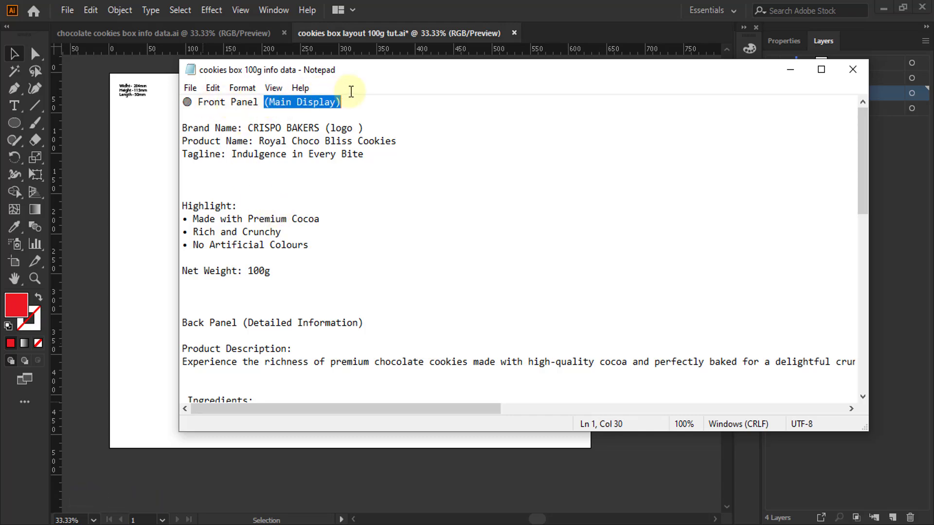
click(791, 71)
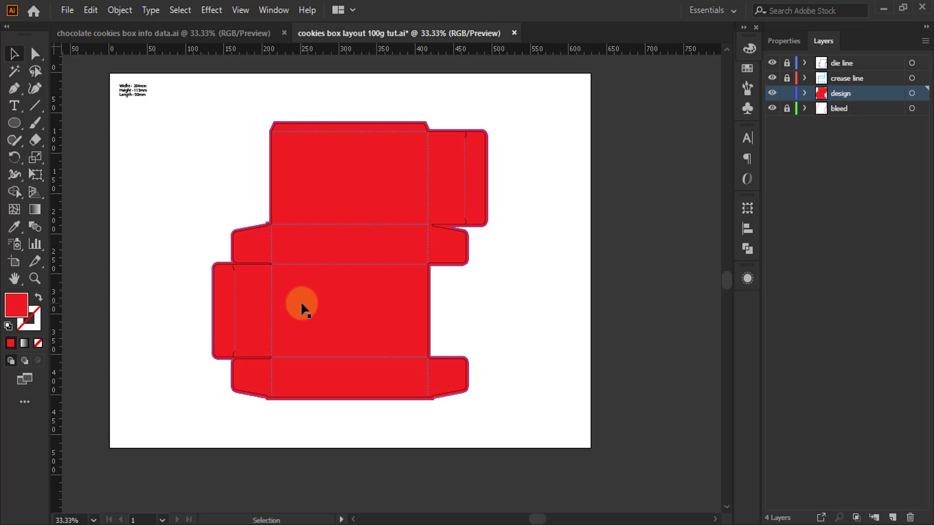
Open the chocolate cookies box info data.ai document and examine its prepared logo, product texts and ingredients block
alt+scroll(334, 358, up, 2)
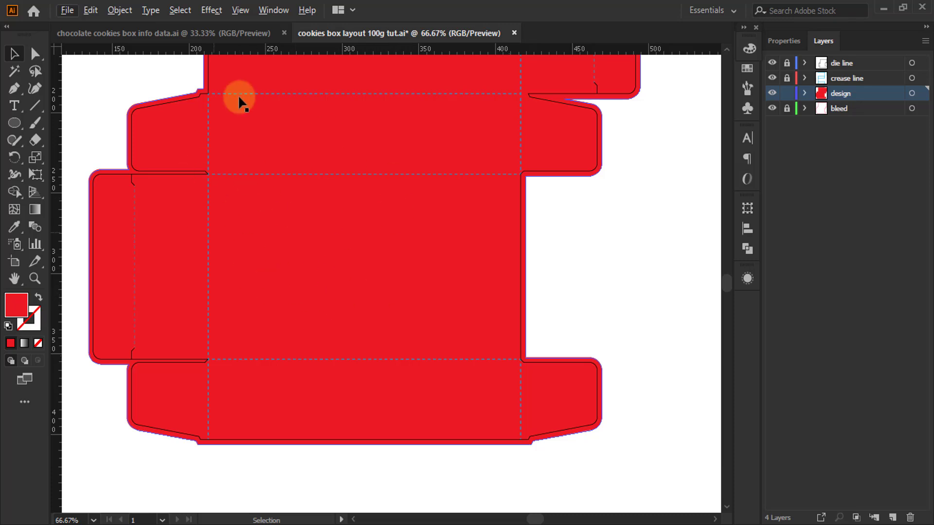
click(206, 32)
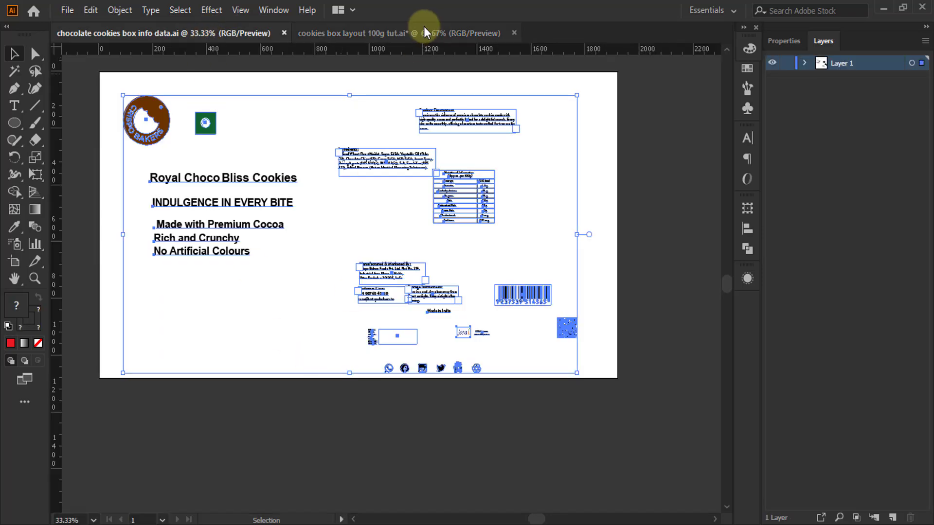
click(195, 272)
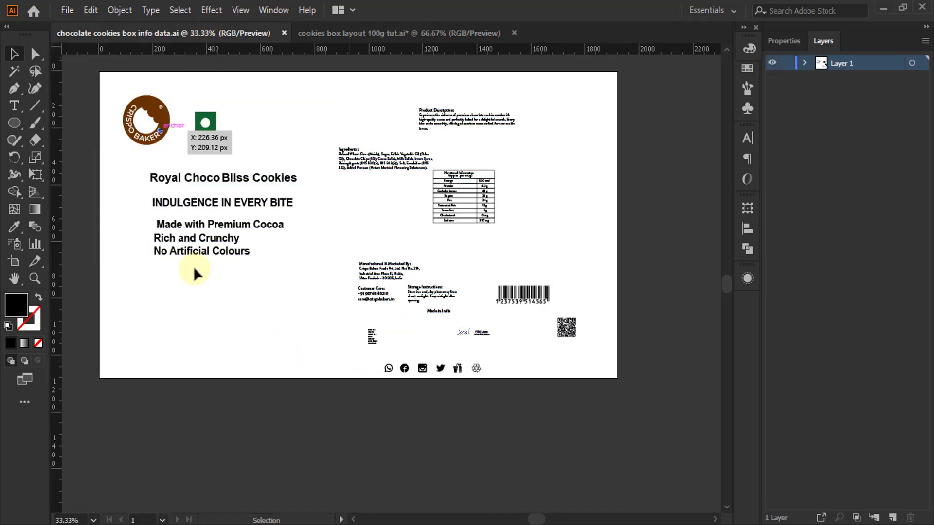
scroll(193, 150, up, 2)
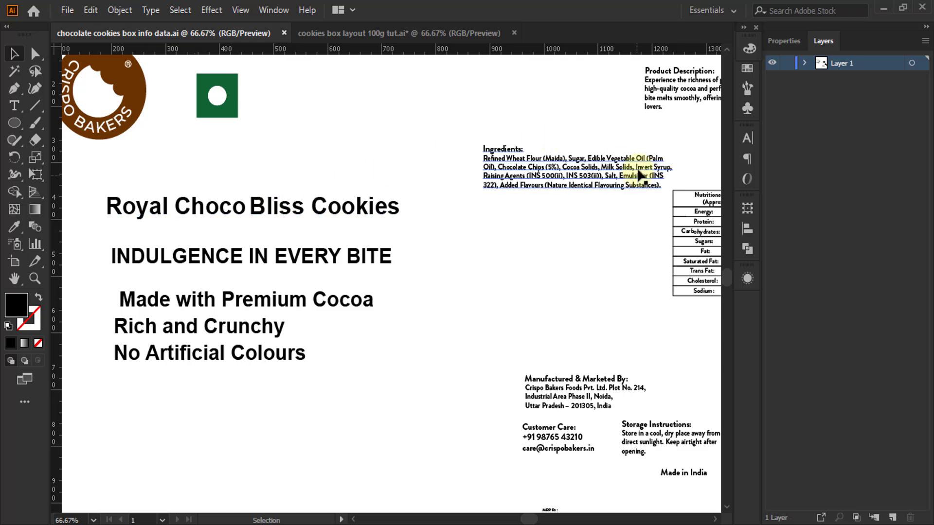
scroll(641, 153, up, 1)
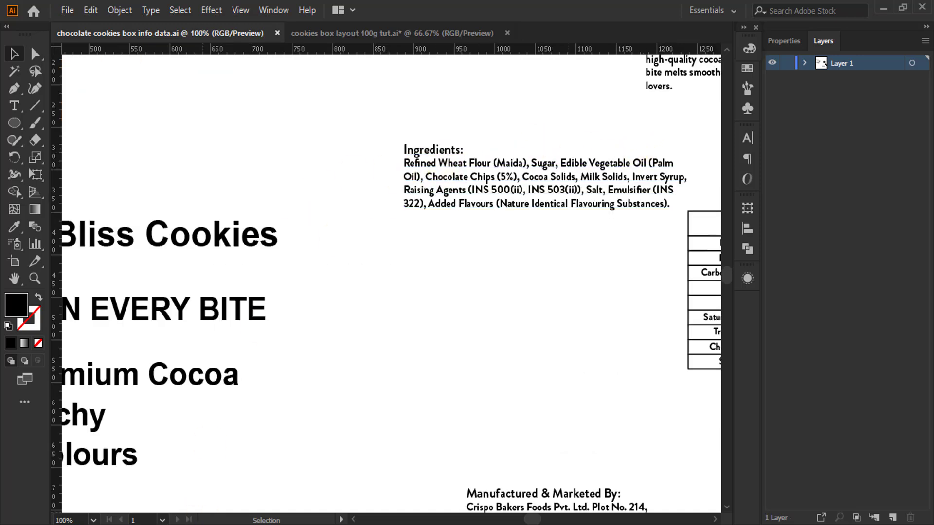
Review the back panel ingredients and nutritional information in Notepad, and examine the matching nutrition table in the Illustrator info document
key(alt+Tab)
scroll(320, 265, up, 2)
scroll(251, 227, down, 3)
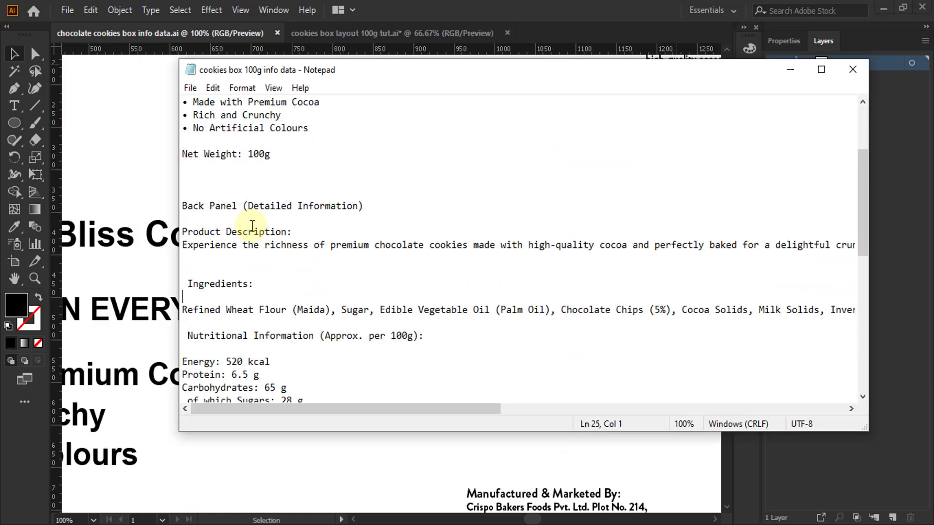
scroll(252, 226, down, 4)
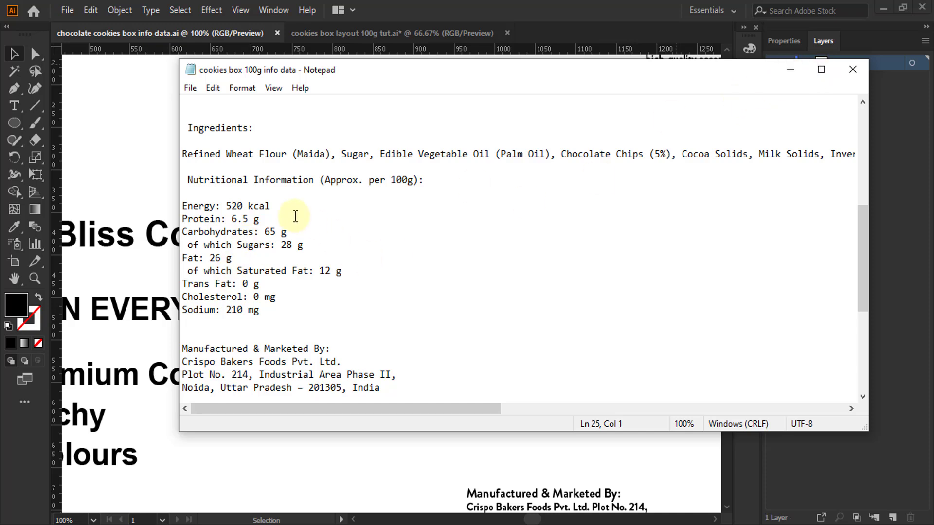
drag(198, 180, 403, 189)
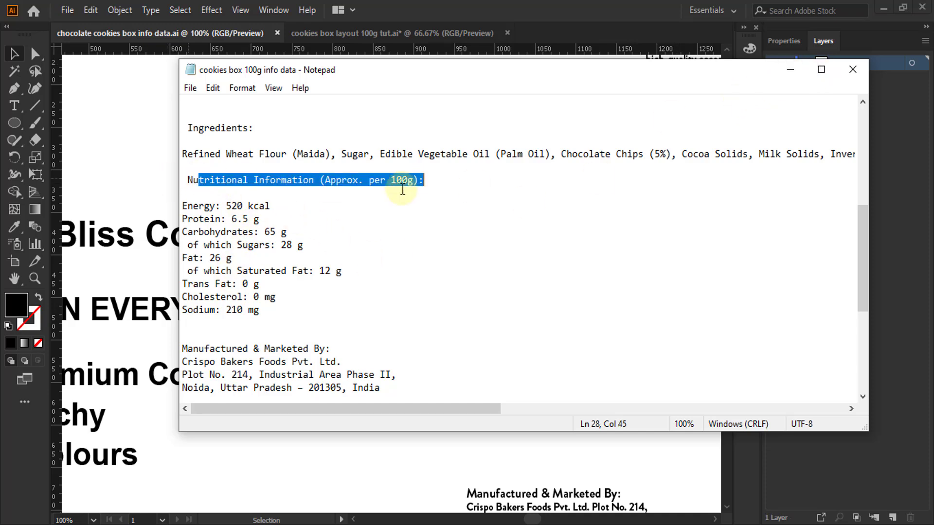
scroll(215, 238, up, 3)
drag(248, 245, 184, 246)
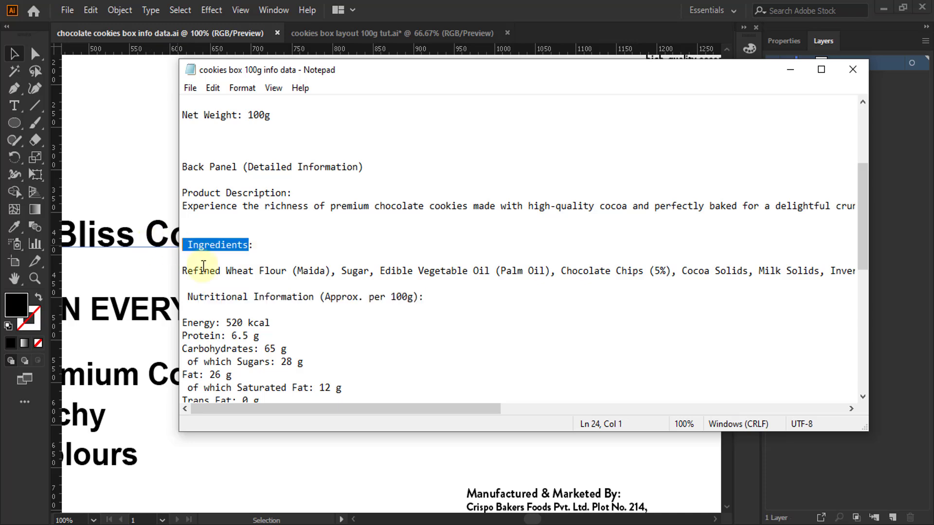
click(791, 69)
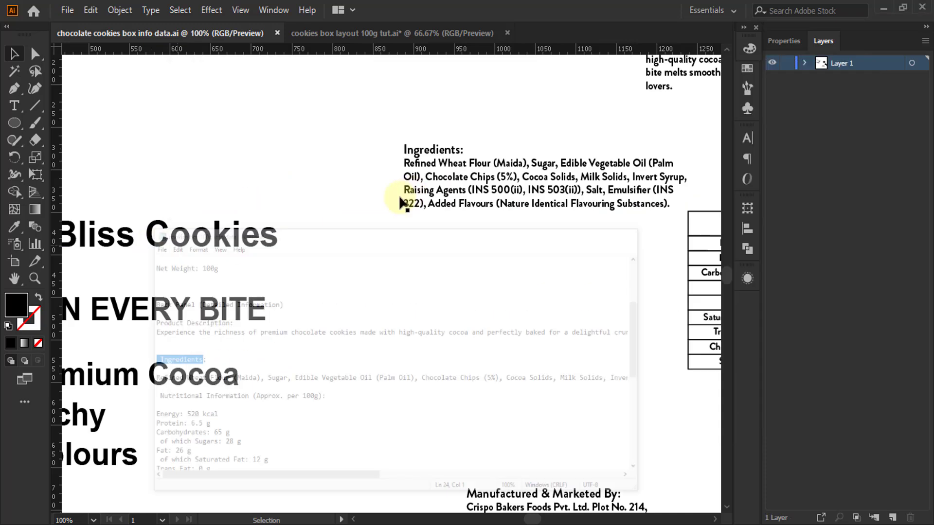
scroll(424, 160, down, 2)
scroll(661, 187, up, 3)
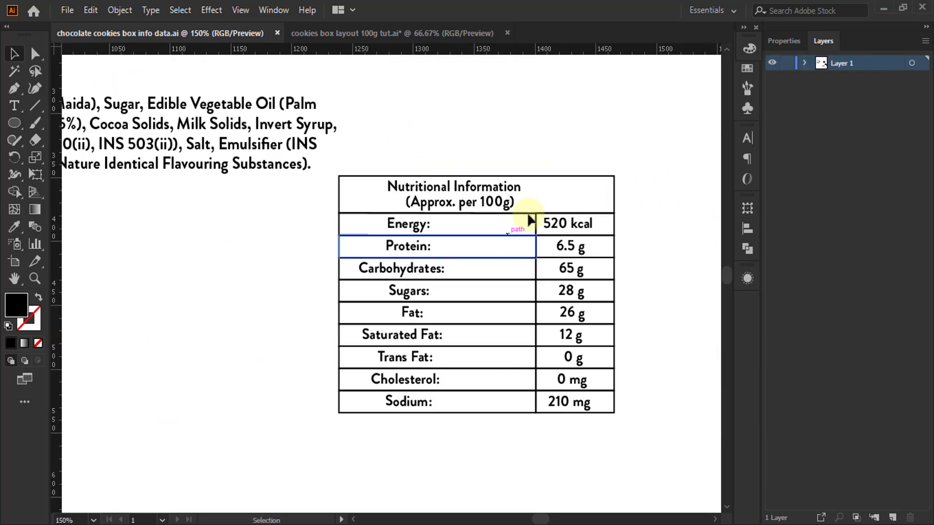
Examine the remaining prepared content in the info document, including the text blocks, logo, barcode, QR code and social icons
scroll(527, 290, down, 2)
scroll(367, 225, up, 2)
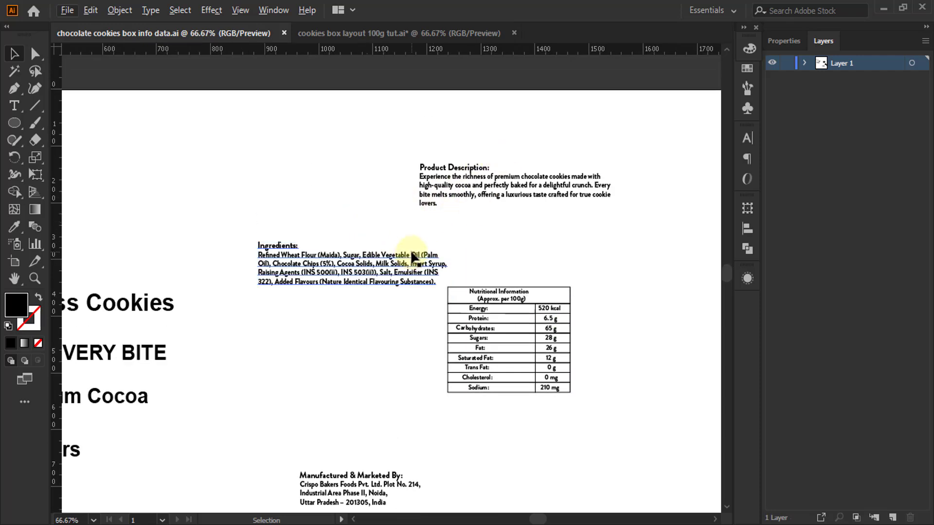
scroll(479, 163, down, 2)
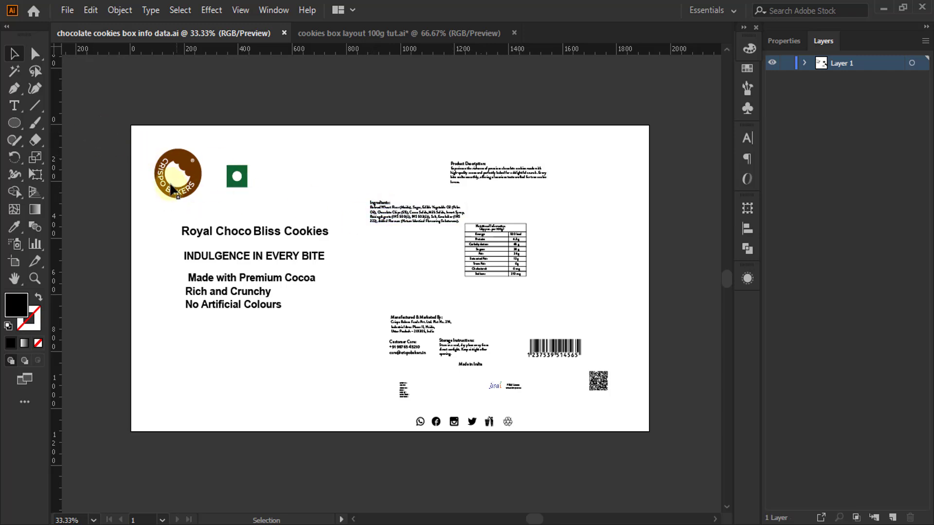
scroll(171, 189, up, 2)
click(155, 173)
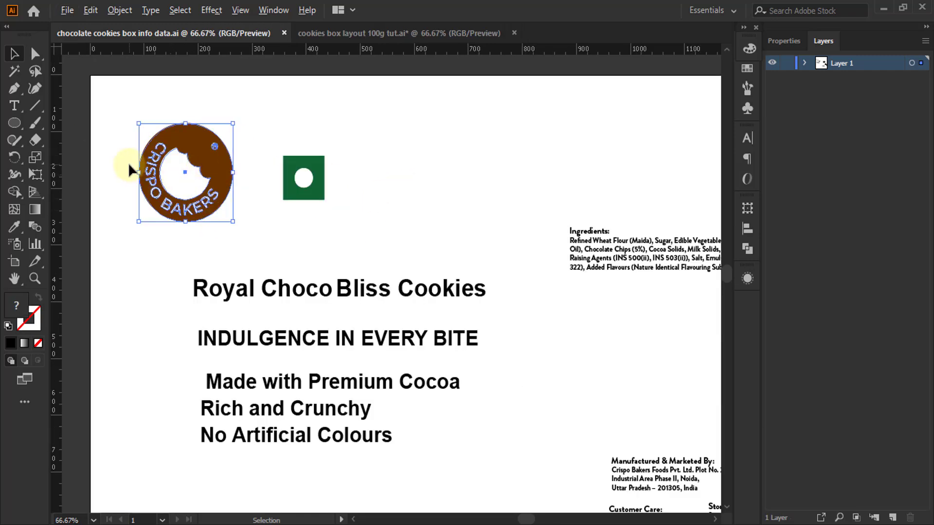
scroll(141, 185, down, 1)
scroll(68, 180, down, 2)
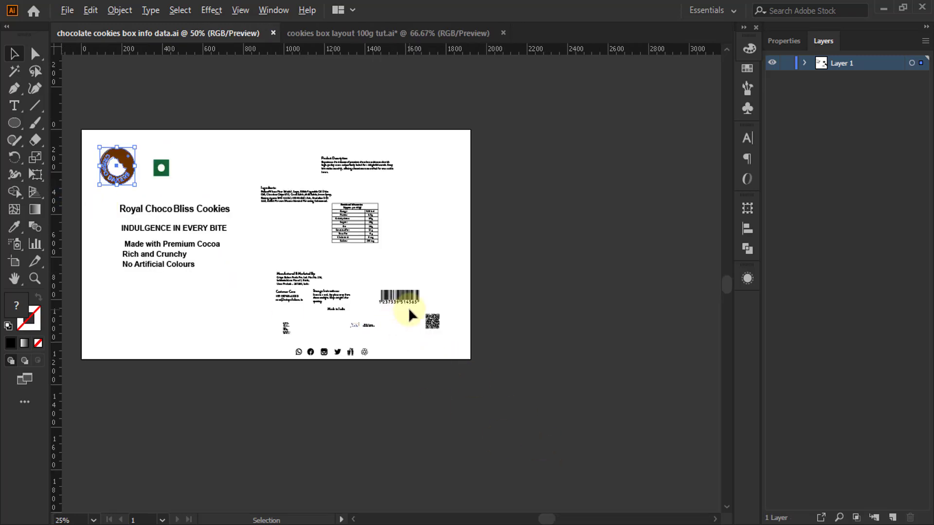
scroll(407, 307, up, 3)
scroll(576, 348, down, 2)
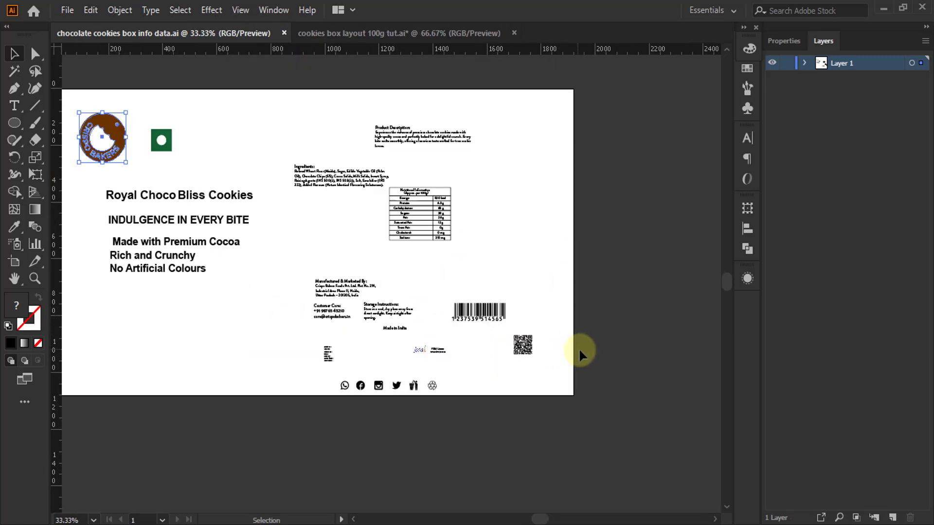
Copy all prepared artwork from the info document, paste it into the box layout's design layer and move it below the dieline
key(ctrl+a)
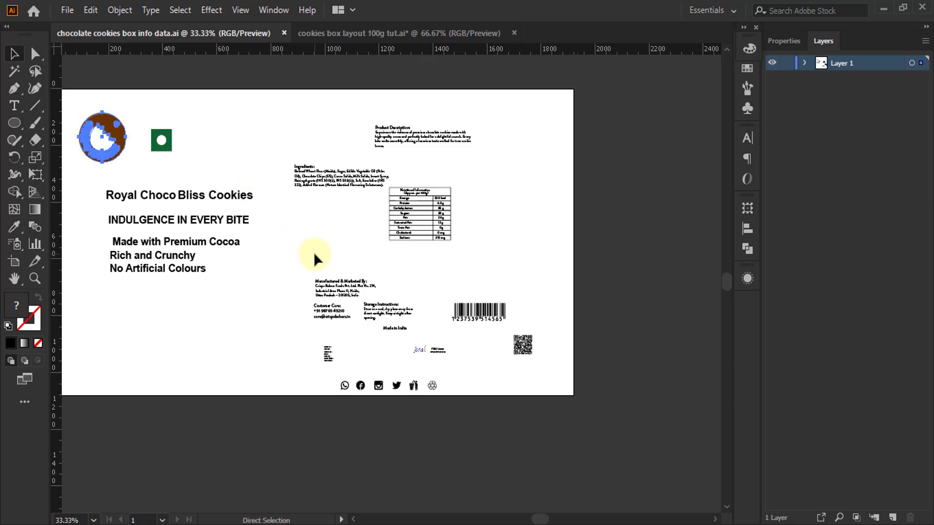
key(ctrl+shift+a)
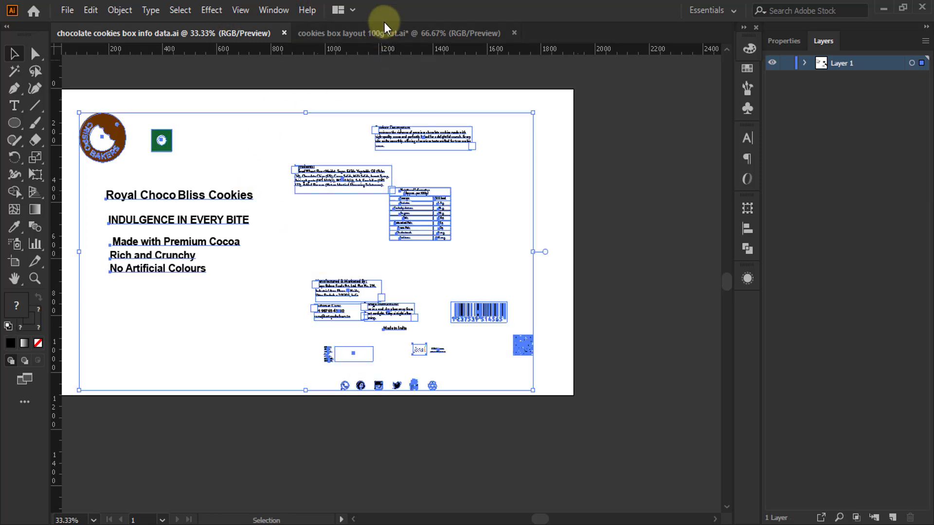
click(384, 32)
scroll(324, 395, down, 1)
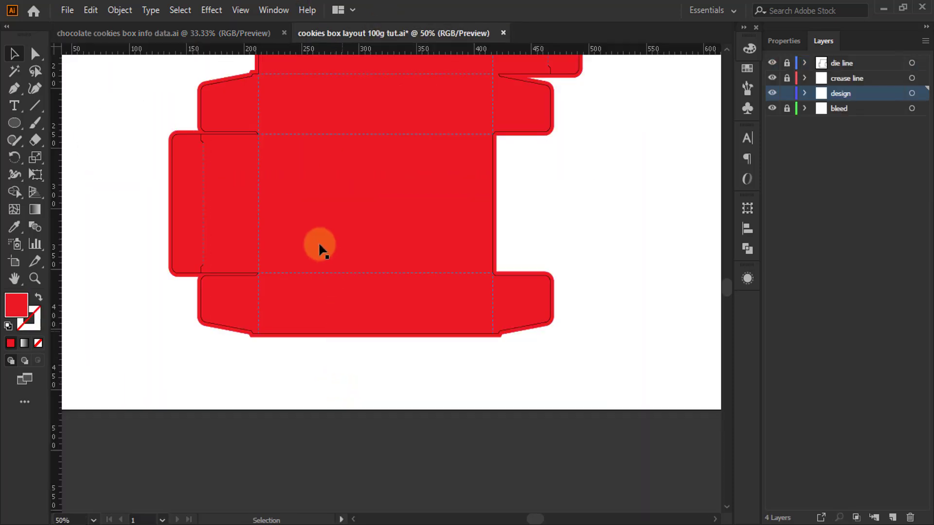
scroll(319, 246, down, 5)
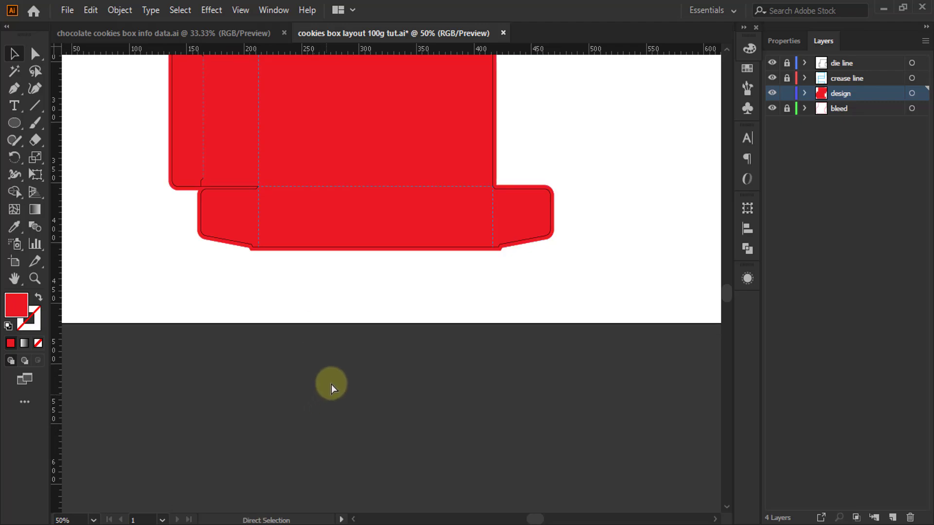
key(ctrl+v)
scroll(337, 291, down, 1)
scroll(337, 287, down, 1)
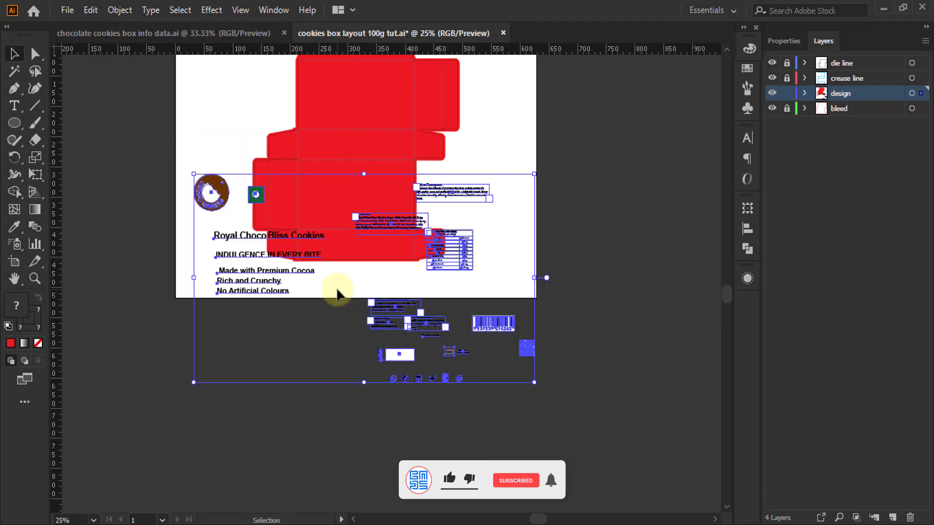
drag(517, 341, 506, 414)
click(614, 335)
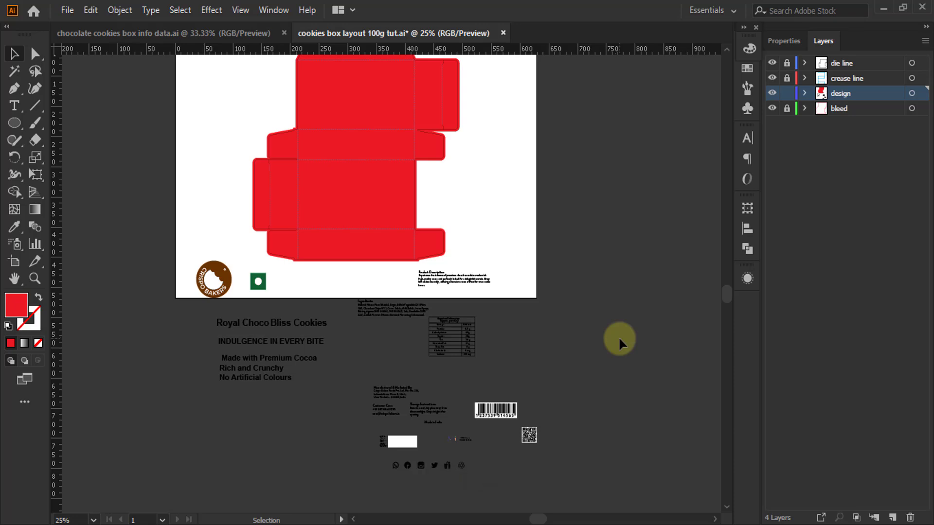
Place the image Chocolate cookies 001 from Saved Pictures beside the dieline at about 202 by 186 mm
click(65, 10)
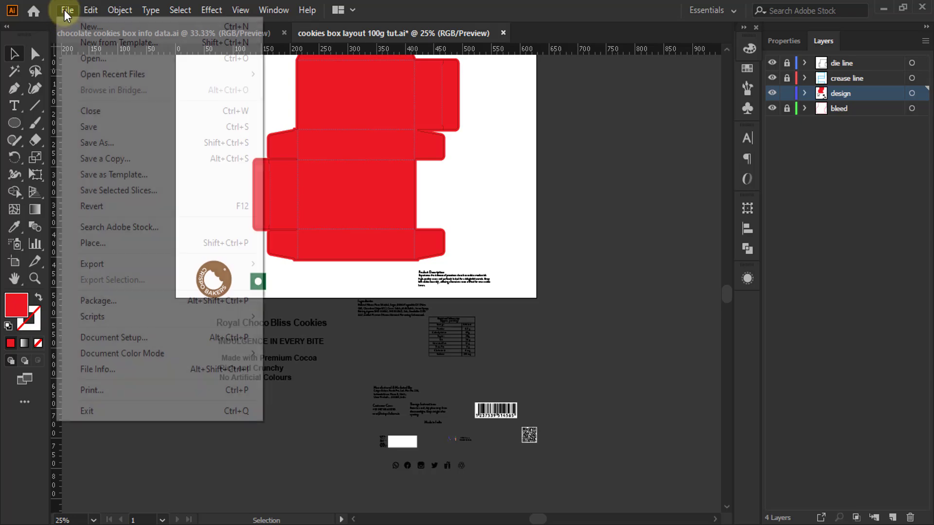
click(98, 243)
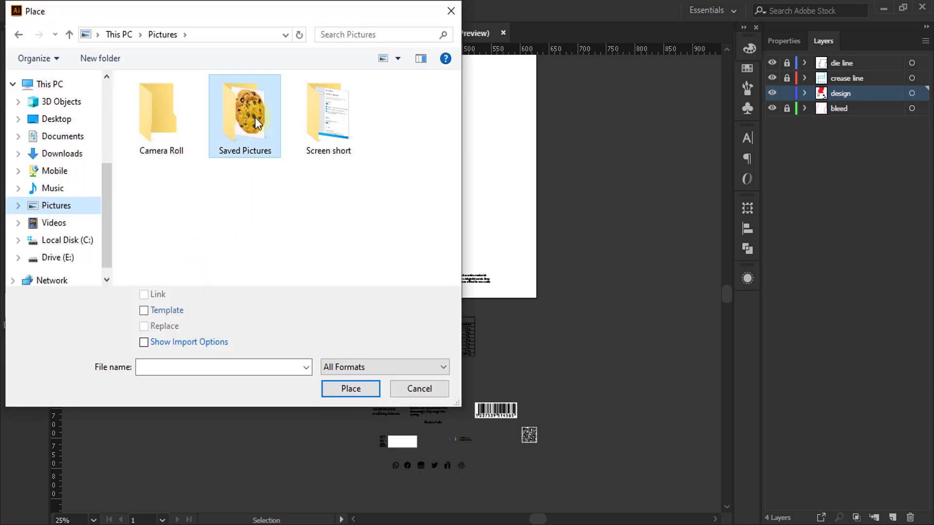
double_click(254, 118)
click(192, 120)
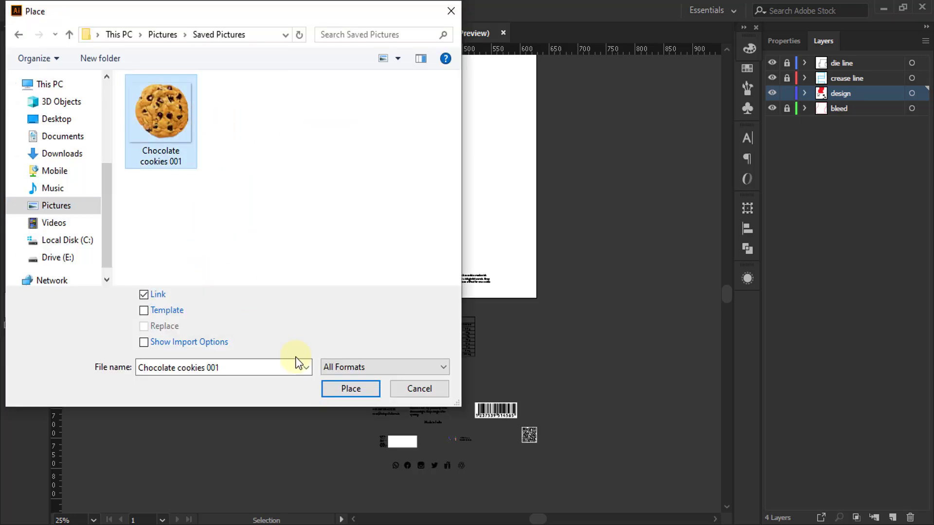
click(350, 389)
scroll(209, 309, up, 3)
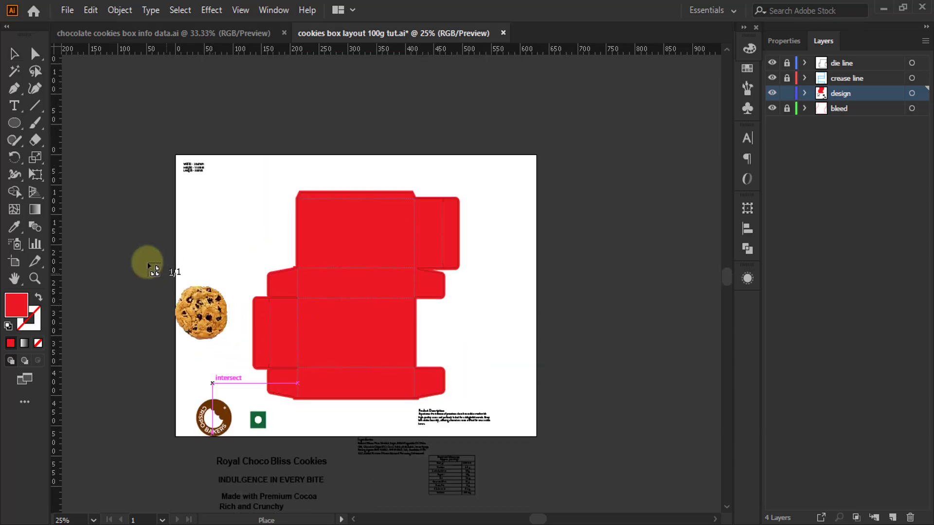
drag(115, 234, 230, 345)
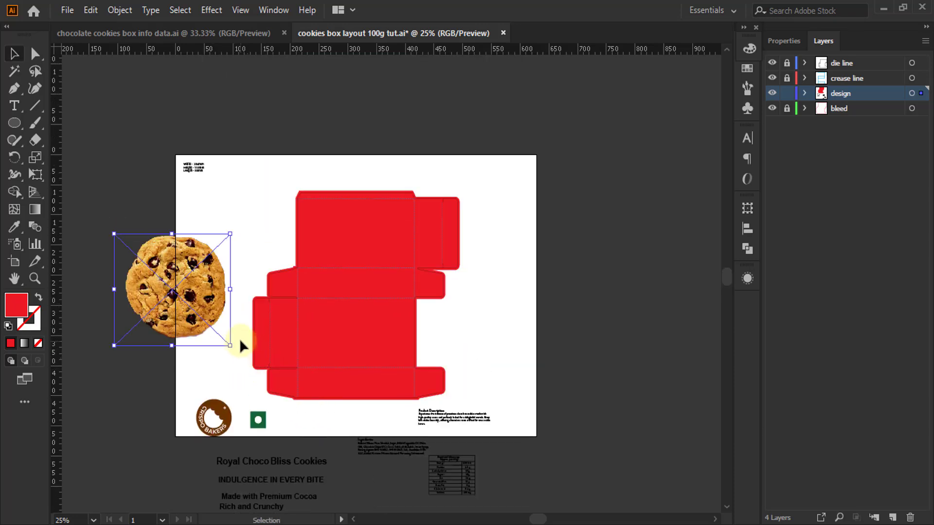
Embed the placed cookie image in the layout document and deselect it
click(783, 41)
click(803, 324)
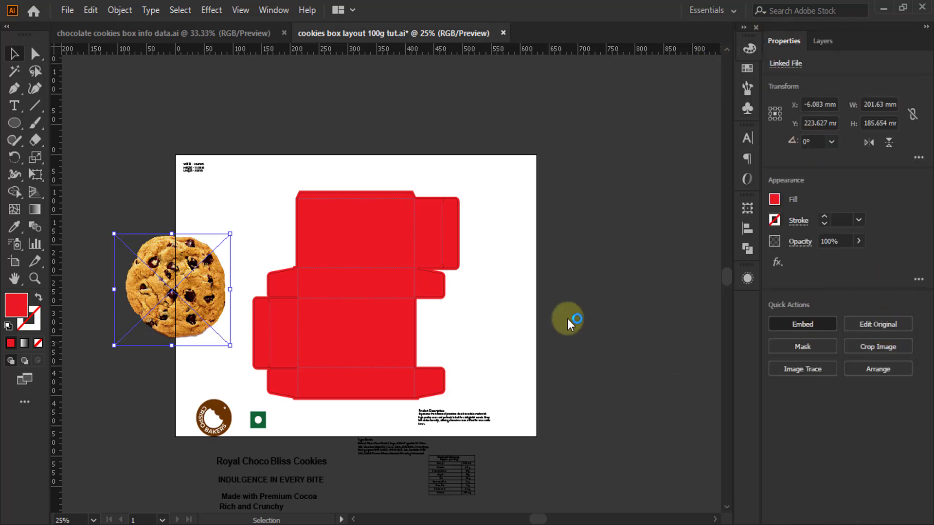
click(650, 350)
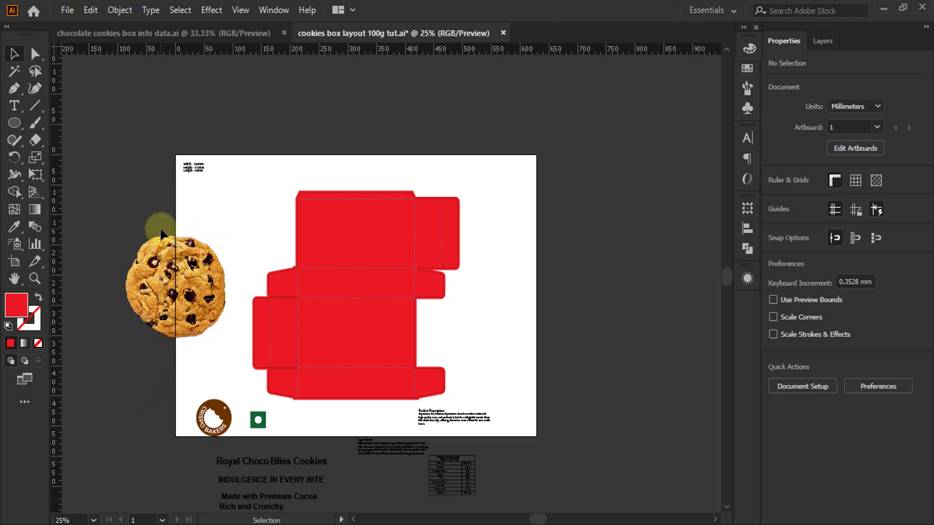
Draw a red square of about 24.5 mm per side in the blank artboard area above the cookie image
scroll(161, 230, up, 1)
click(13, 123)
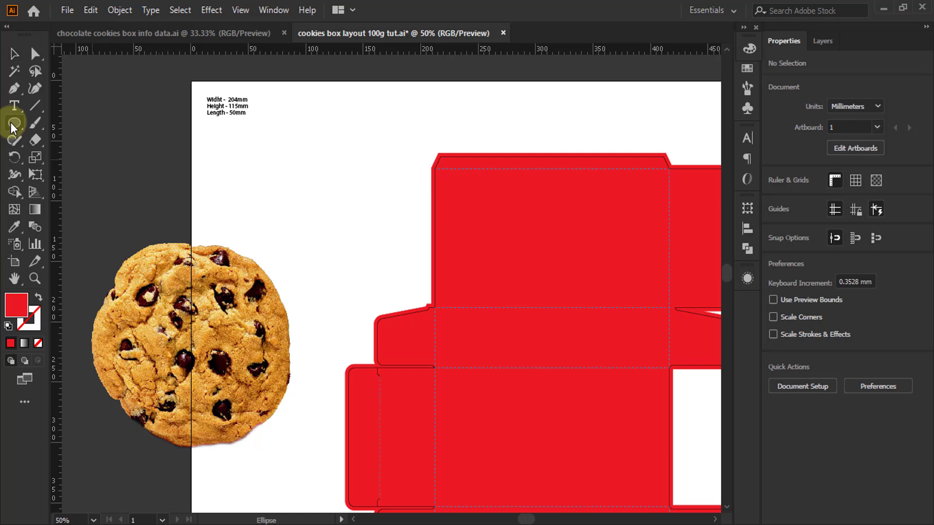
drag(12, 125, 58, 119)
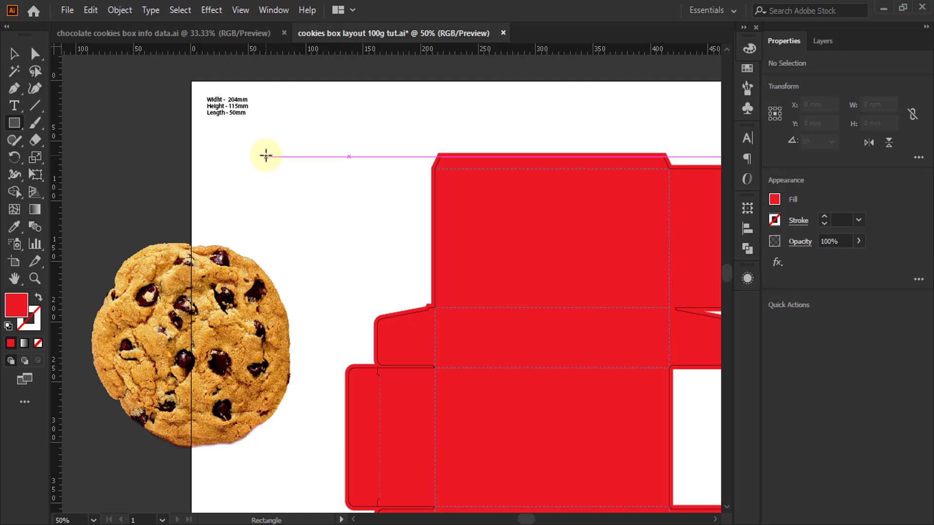
key(ctrl+1)
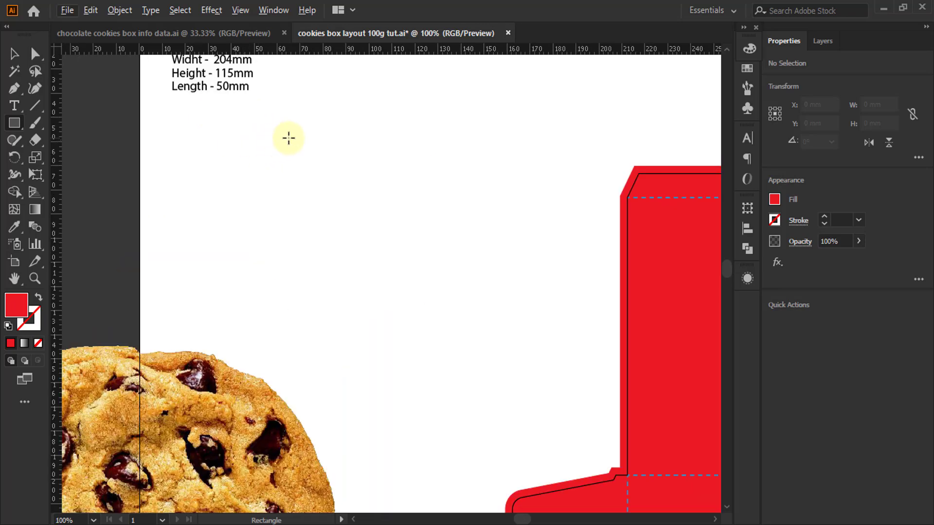
mouse_move(285, 125)
mouse_down()
mouse_move(329, 190)
mouse_move(323, 184)
mouse_move(343, 183)
mouse_up()
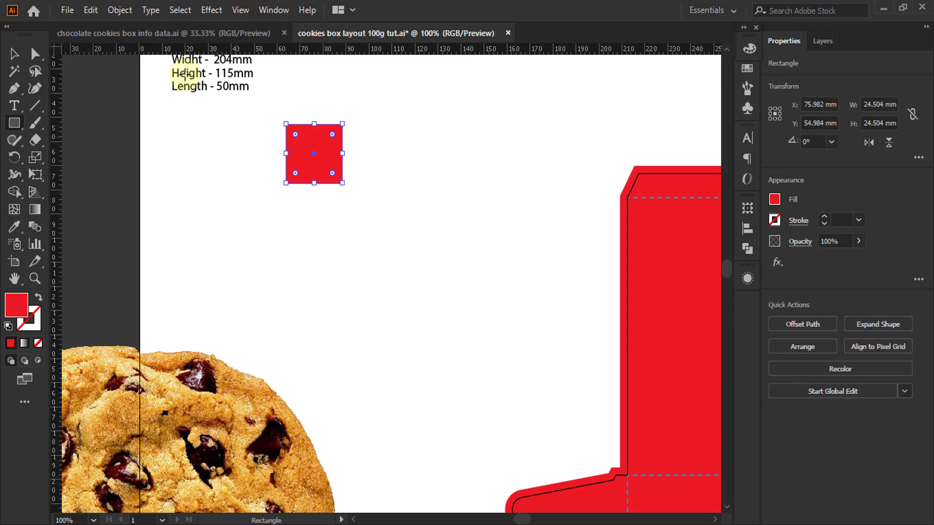
Duplicate the square twice straight downward at equal spacing to make a column of three swatches
click(14, 54)
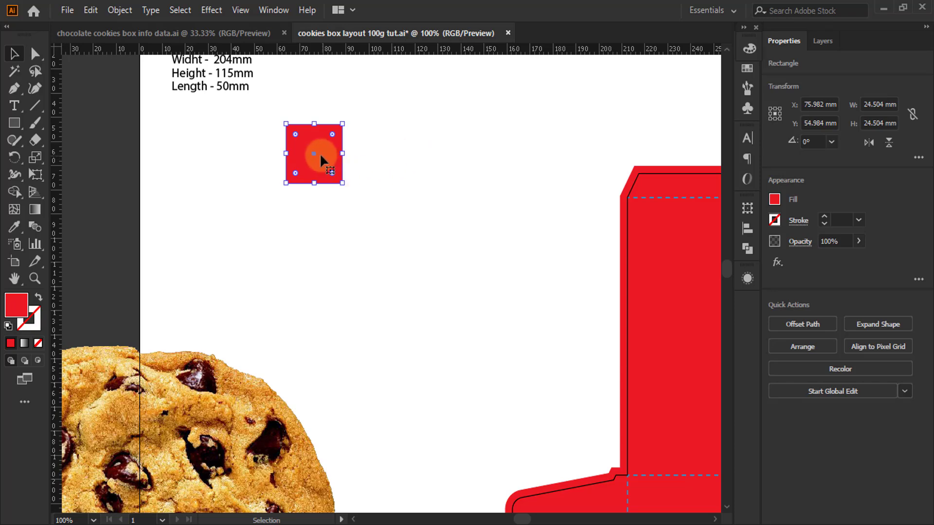
drag(313, 152, 314, 218)
key(ctrl+d)
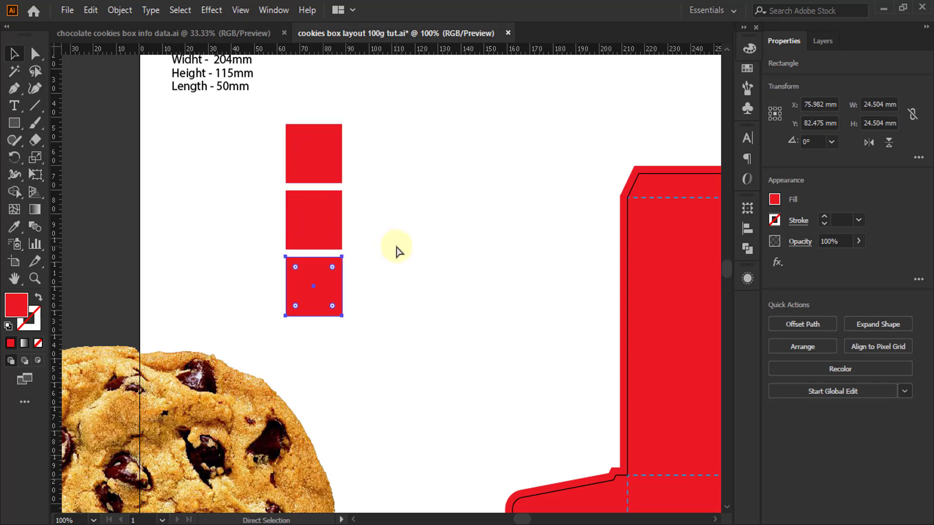
click(396, 244)
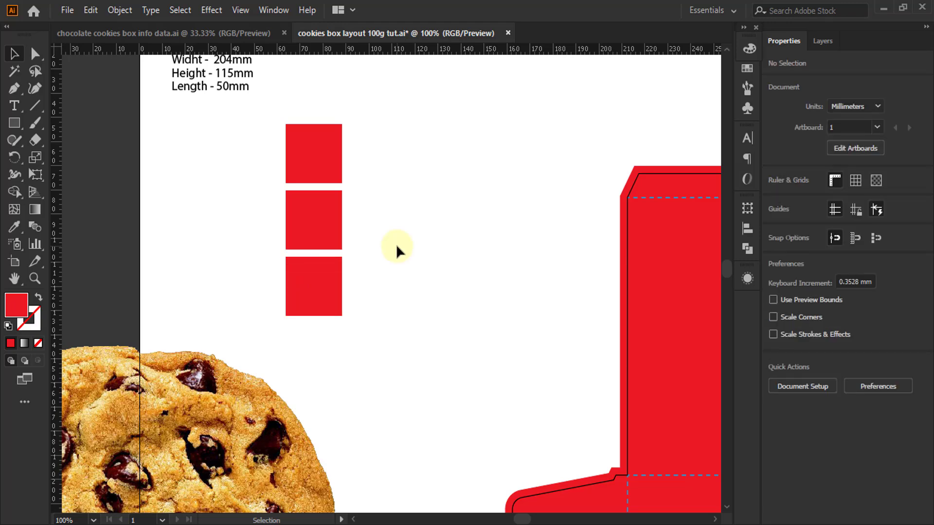
Fill the uppermost swatch square with the brown sampled from the Crispo Bakers logo
click(331, 162)
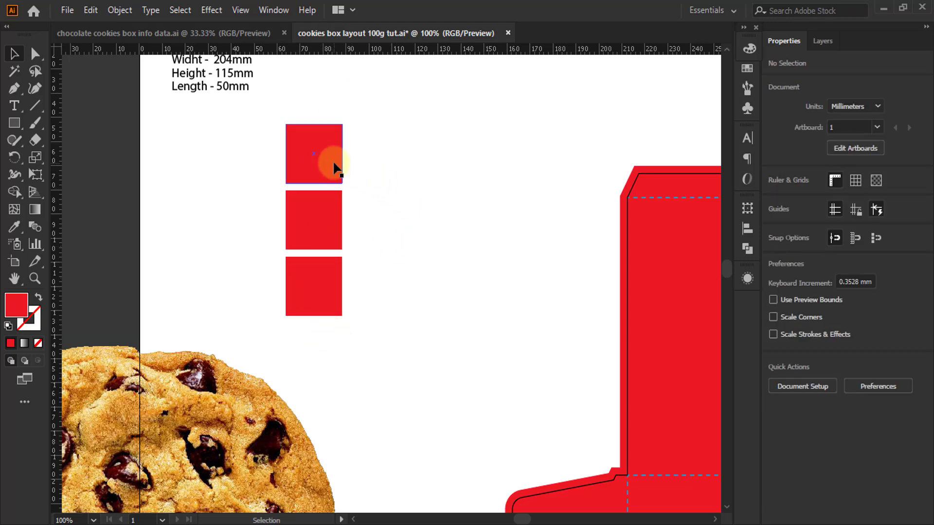
key(ctrl+minus)
key(ctrl+minus)
key(ctrl+minus)
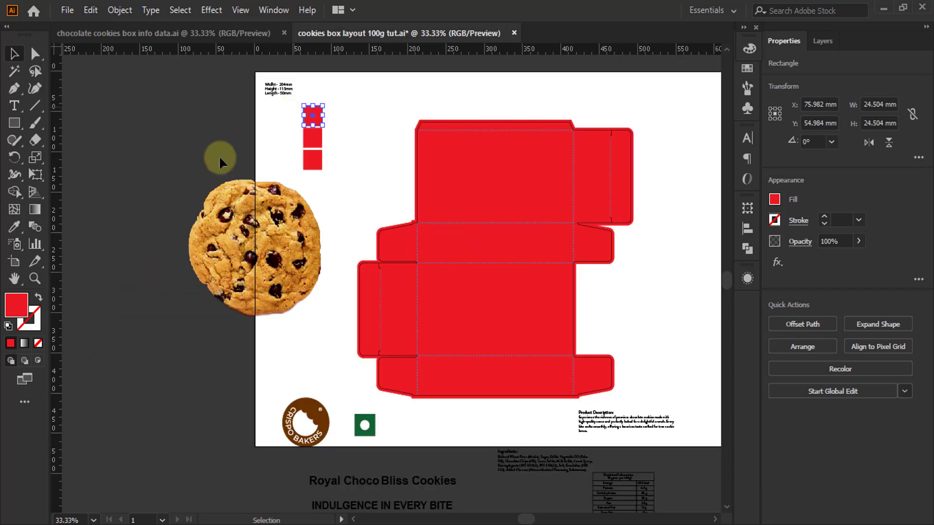
click(14, 226)
click(322, 428)
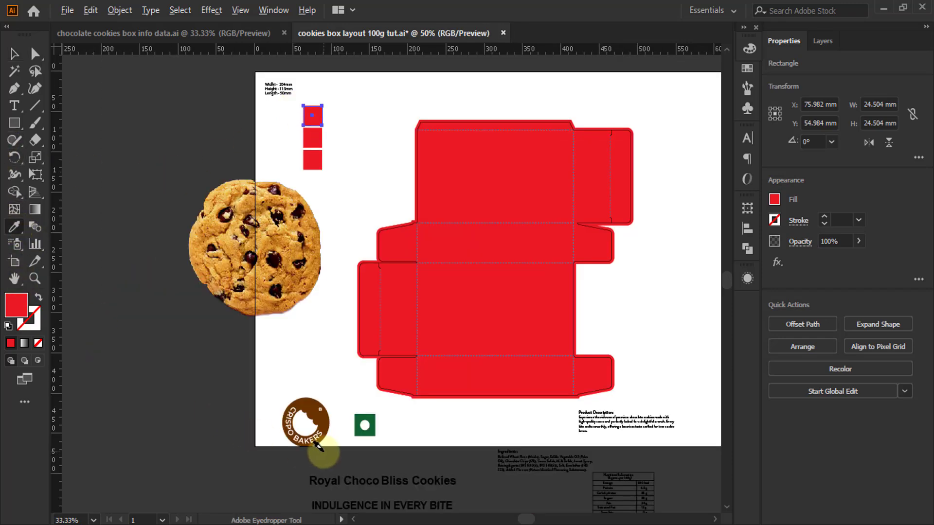
scroll(323, 451, up, 2)
scroll(320, 455, down, 2)
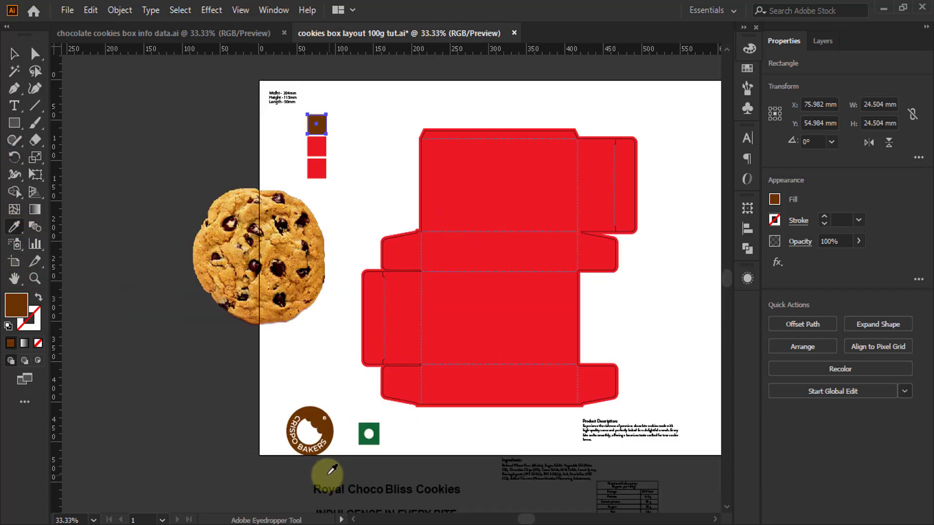
scroll(324, 462, up, 1)
click(15, 54)
click(326, 134)
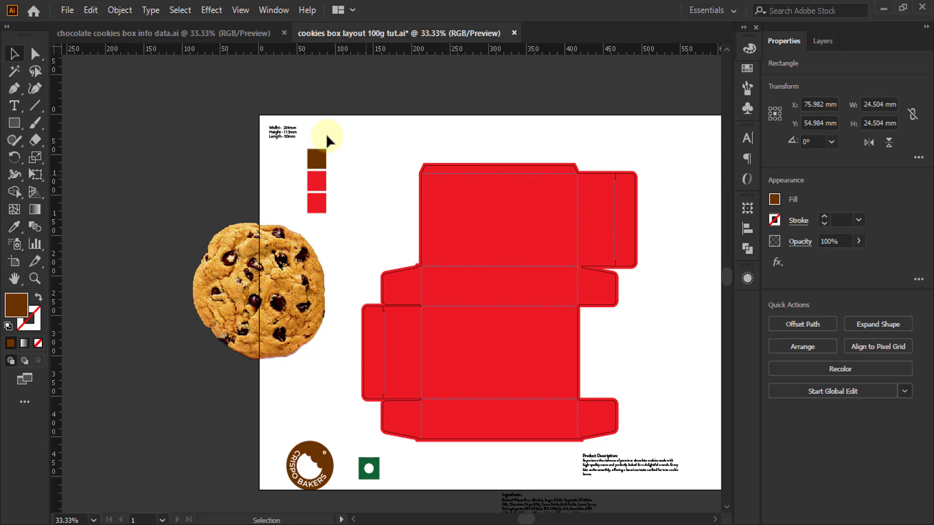
Recolor the middle swatch square orange with hue 32.94°, saturation 100% and brightness 100%
scroll(323, 183, up, 2)
click(319, 182)
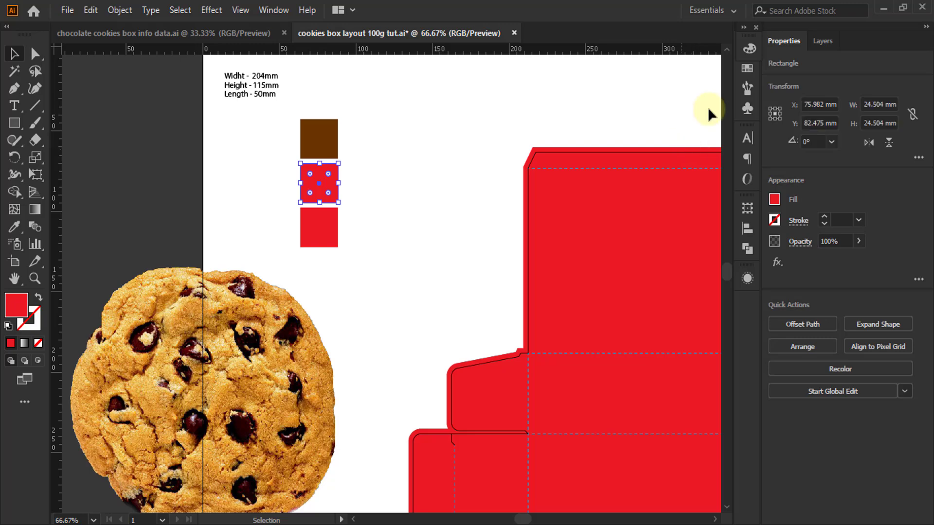
click(748, 48)
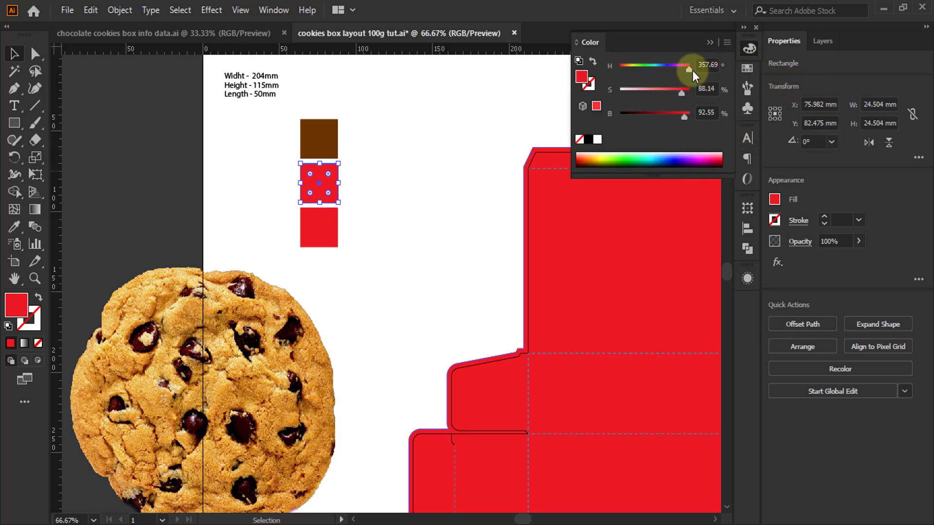
drag(685, 116, 732, 95)
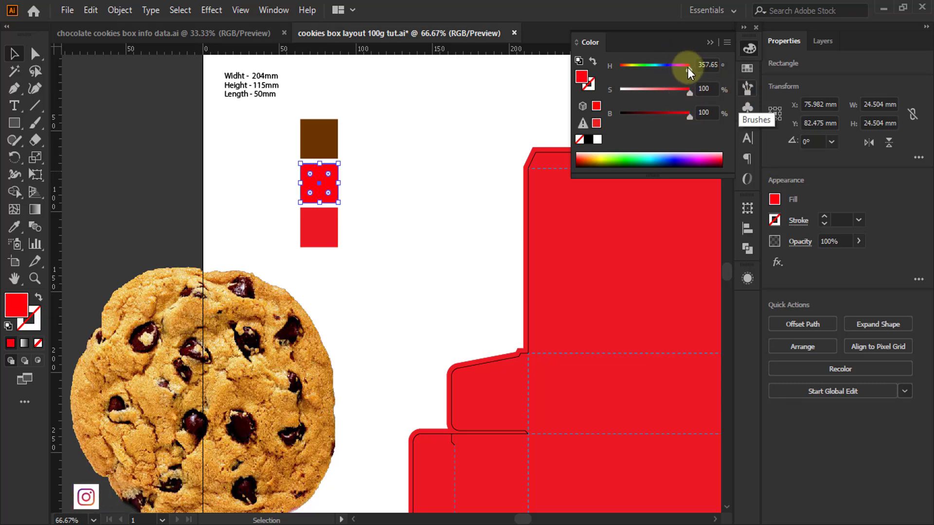
drag(688, 68, 625, 72)
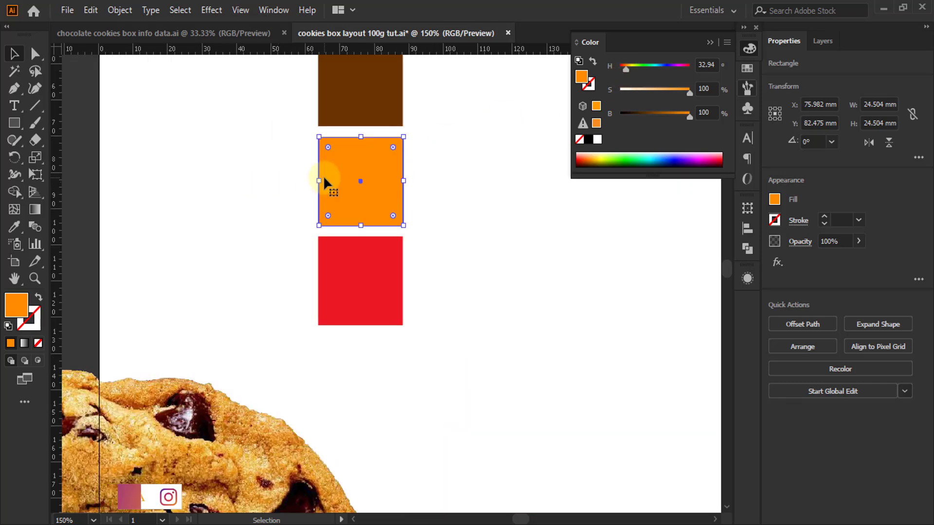
scroll(285, 182, up, 2)
scroll(367, 137, up, 2)
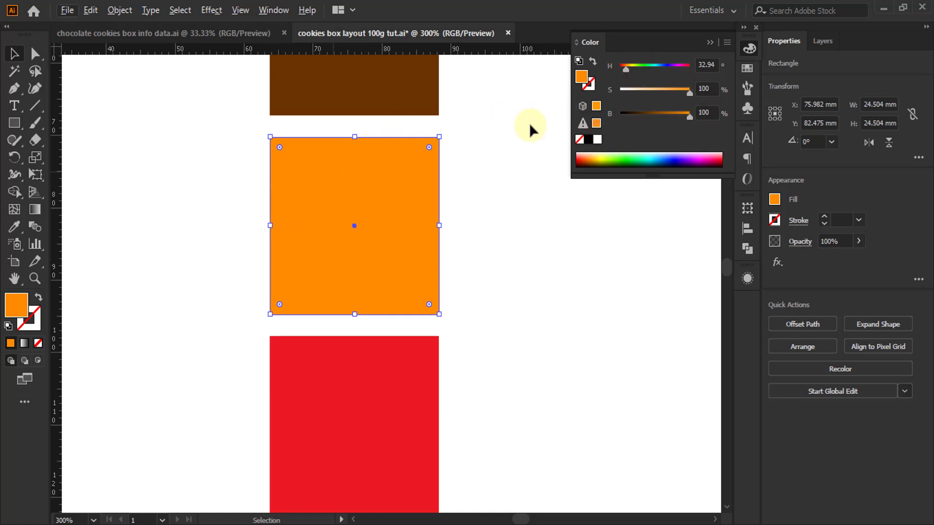
Soften the middle orange swatch by setting its saturation to 85.1%
drag(691, 94, 681, 96)
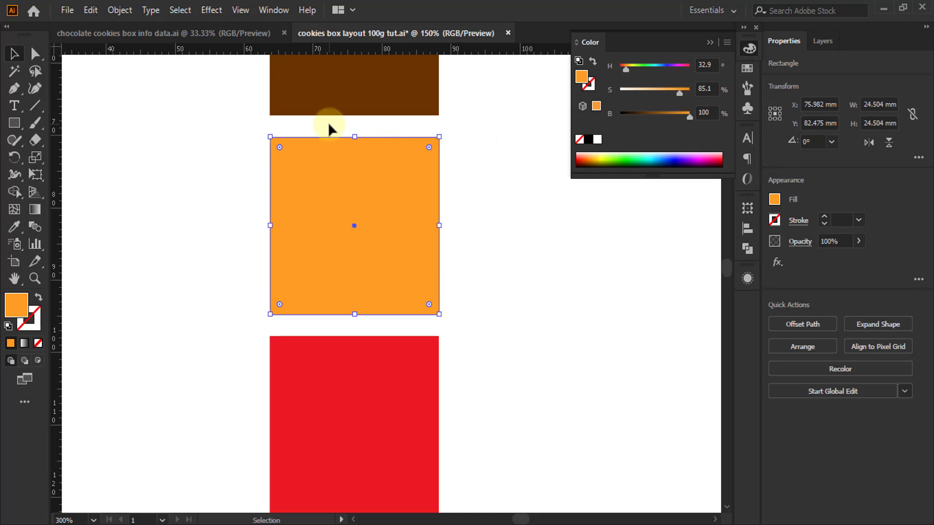
scroll(329, 125, down, 2)
click(382, 209)
Recolor the bottom red swatch square pale yellow with hue 43.68°, saturation 49.02% and brightness 100%
click(330, 287)
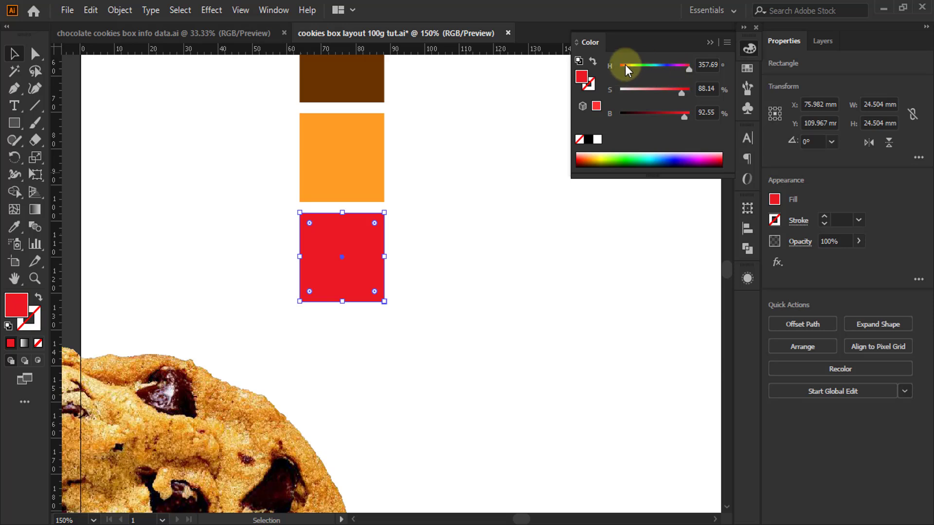
drag(682, 90, 695, 115)
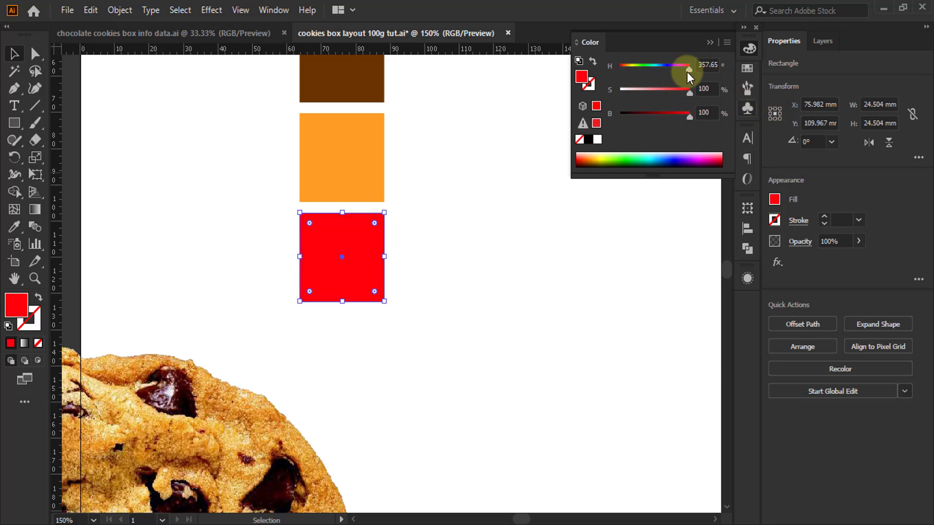
drag(689, 71, 629, 72)
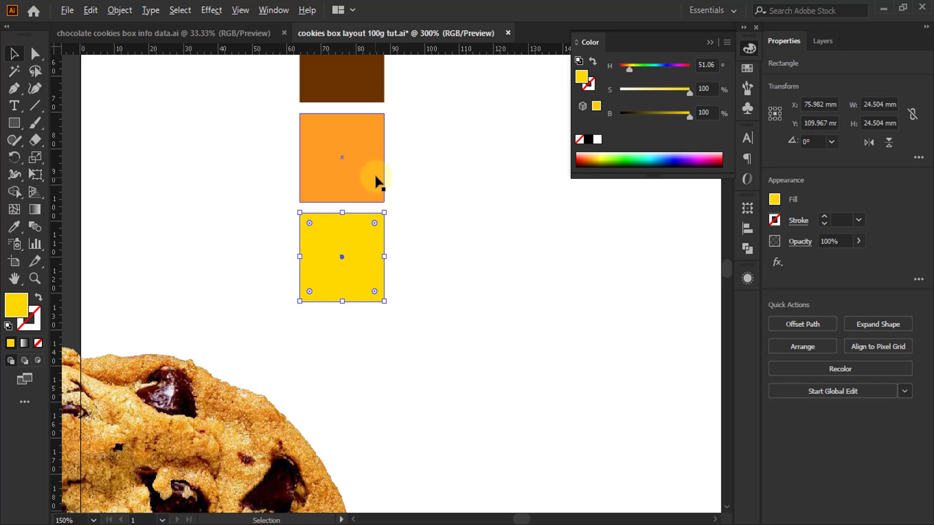
scroll(375, 183, up, 2)
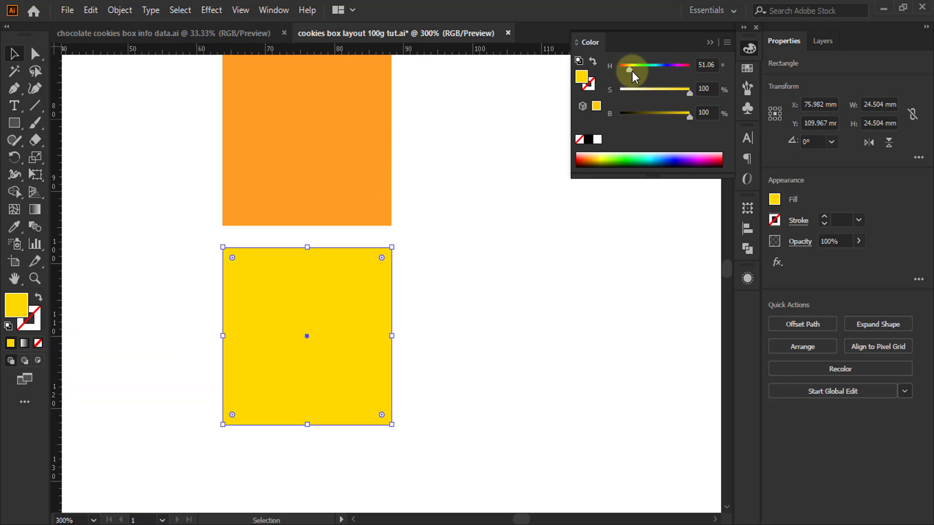
drag(631, 71, 629, 75)
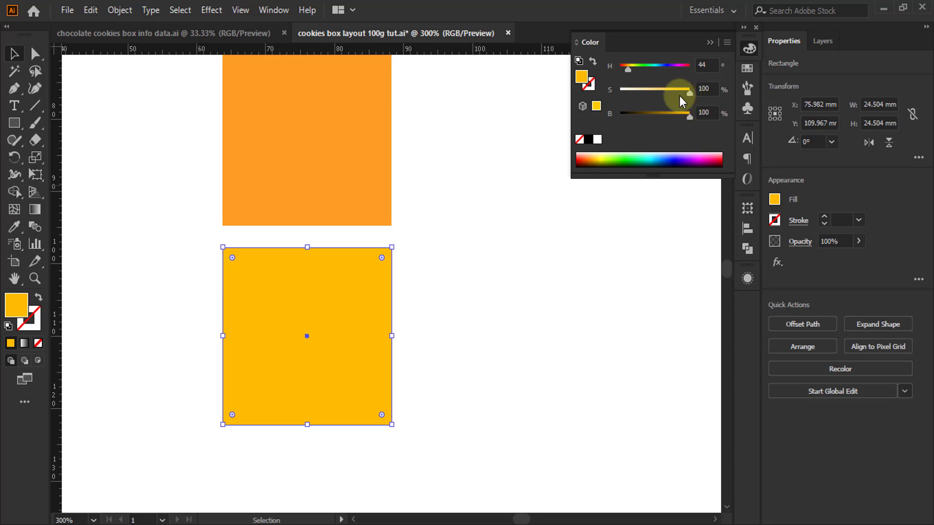
drag(663, 95, 652, 93)
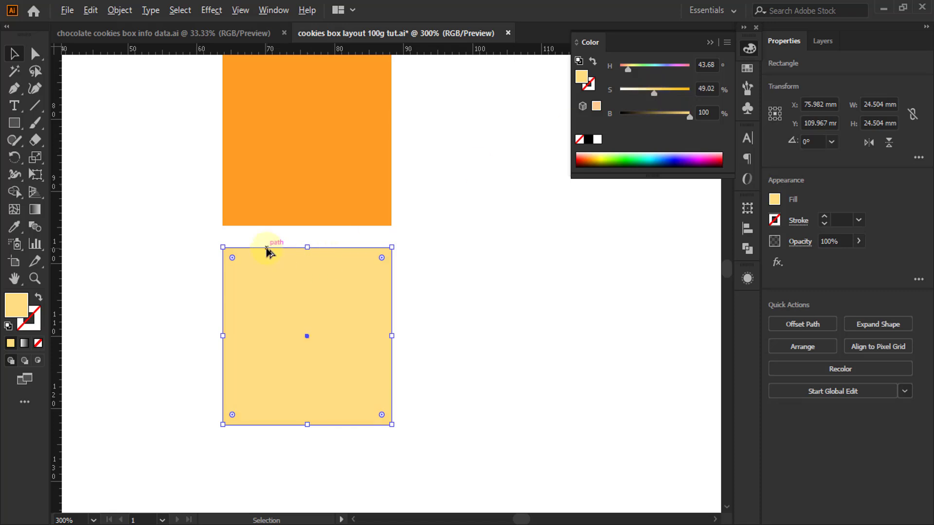
scroll(267, 247, down, 3)
click(309, 243)
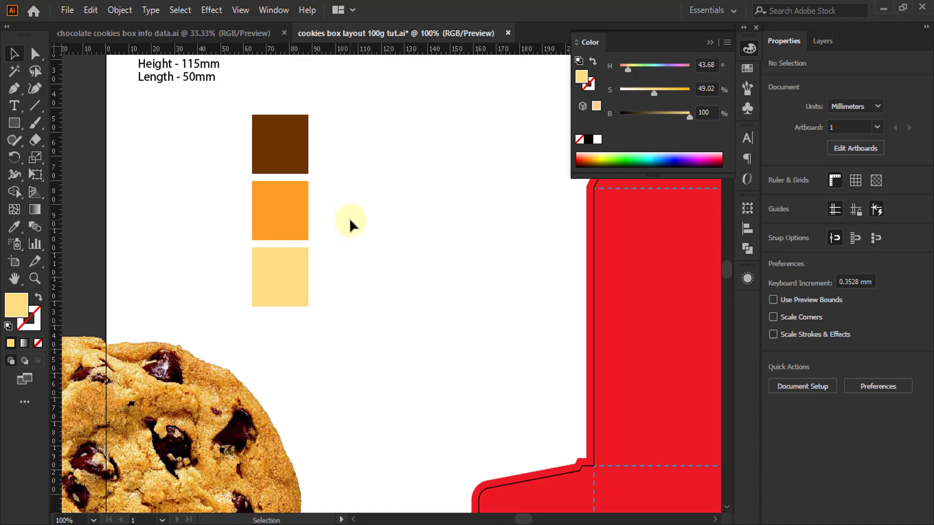
Fill the red box dieline shape with the brown sampled from the uppermost swatch square
scroll(235, 142, down, 2)
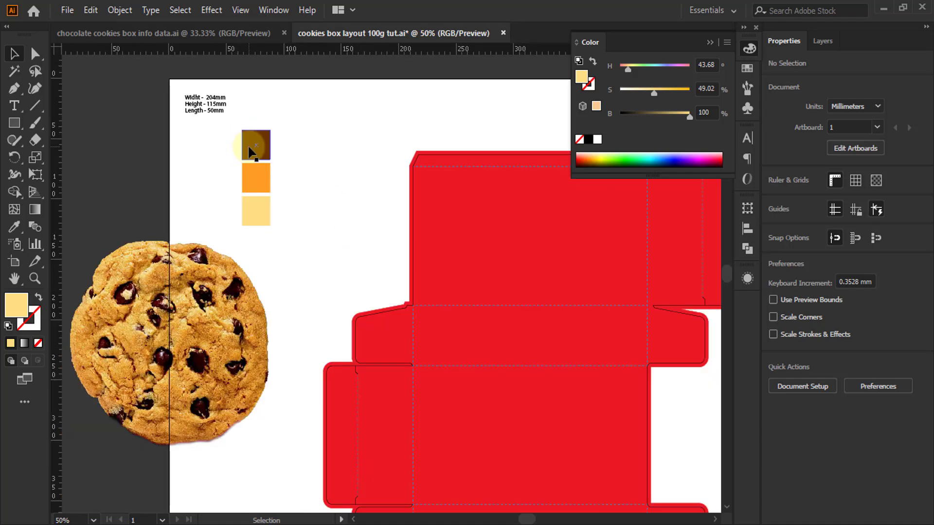
click(492, 252)
click(14, 210)
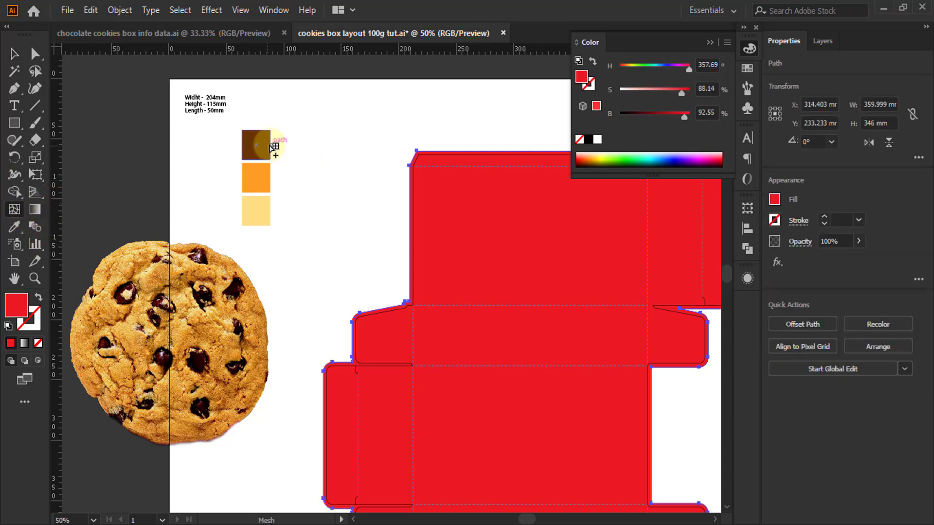
click(14, 226)
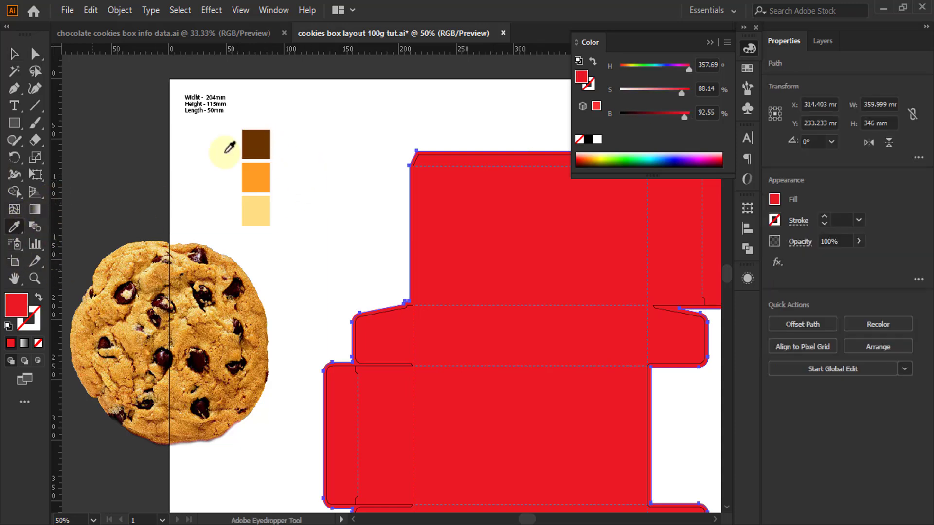
click(266, 139)
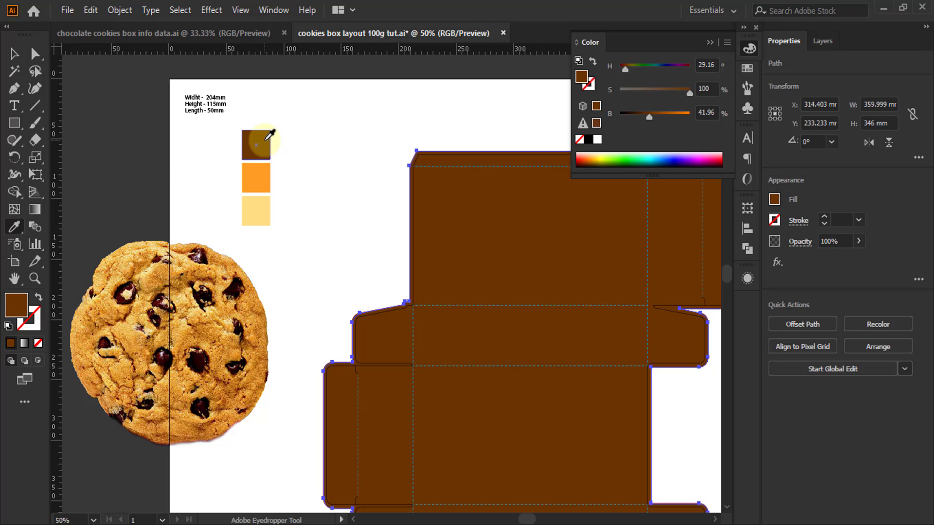
click(14, 54)
scroll(189, 198, down, 1)
click(346, 149)
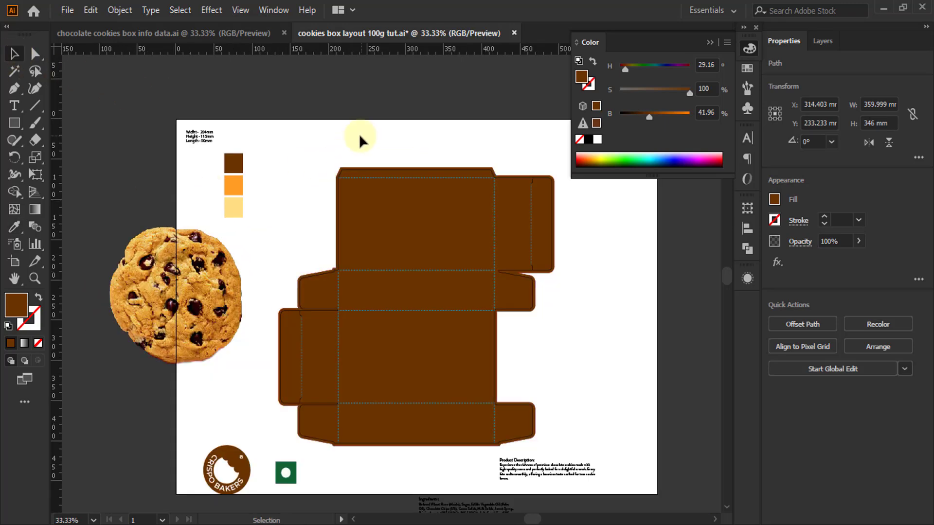
Change the font of the product name, tagline and three feature lines below the artboard to Sitka Display Bold
scroll(365, 219, down, 1)
scroll(371, 308, down, 4)
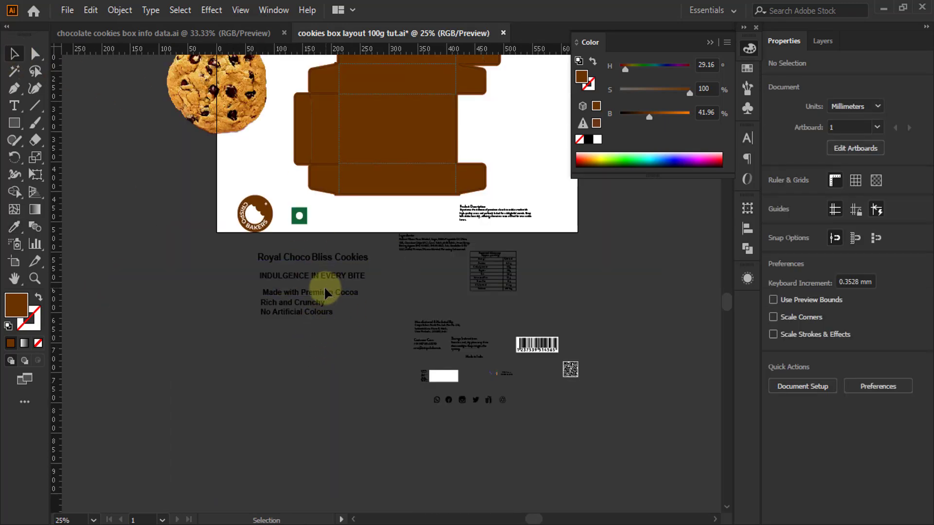
scroll(323, 291, up, 1)
scroll(287, 351, up, 2)
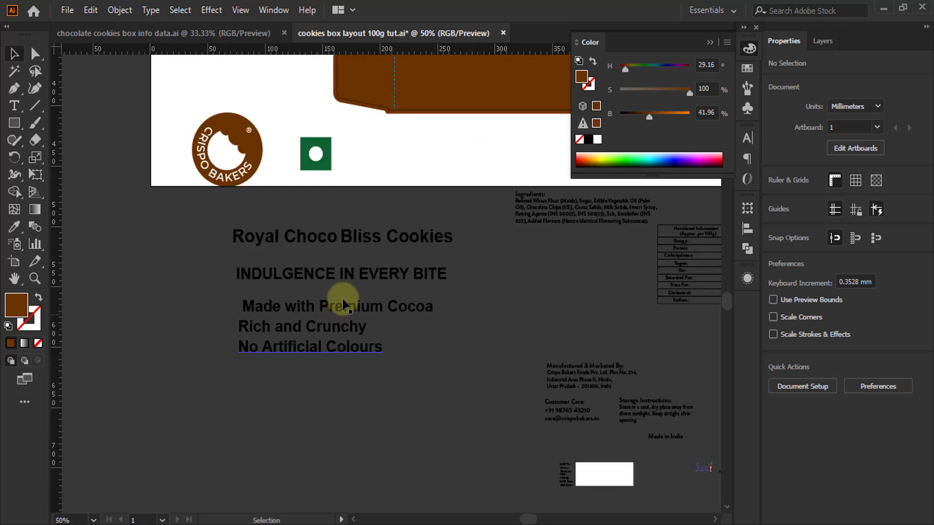
click(401, 325)
click(746, 139)
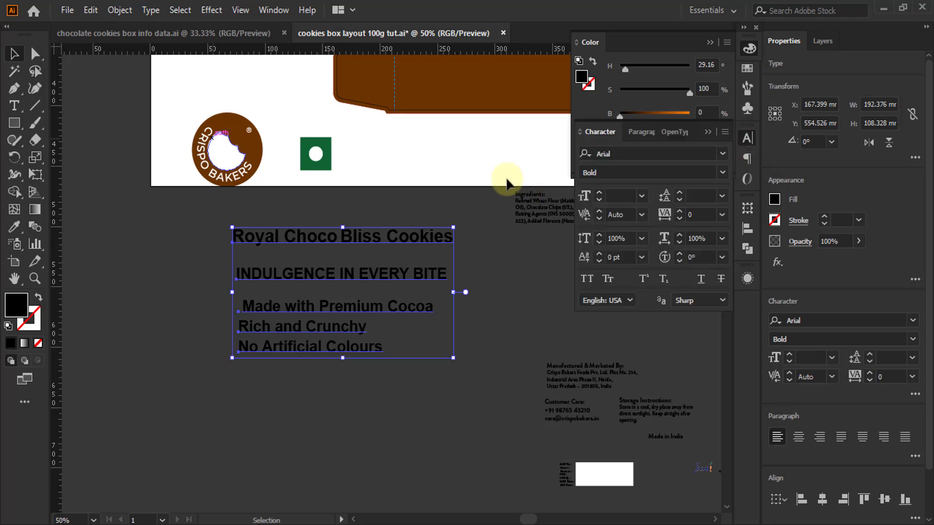
click(689, 151)
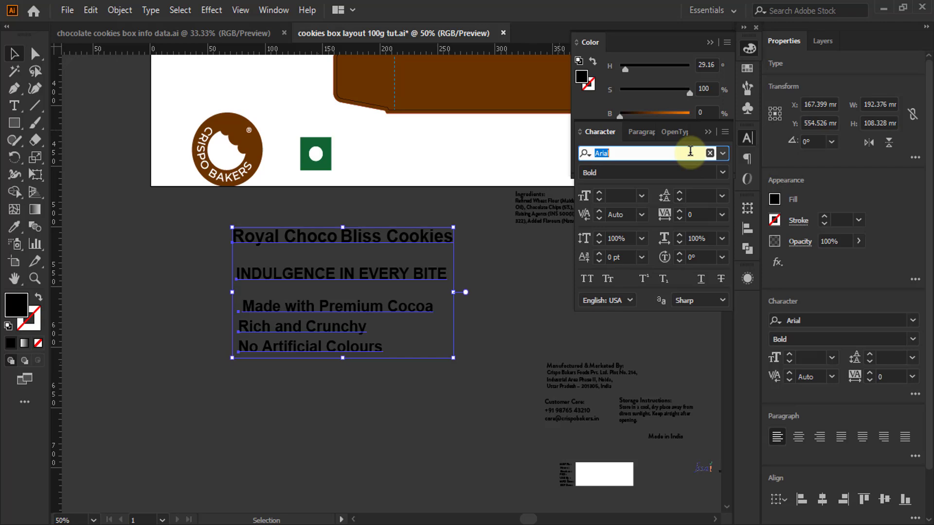
text(sitka)
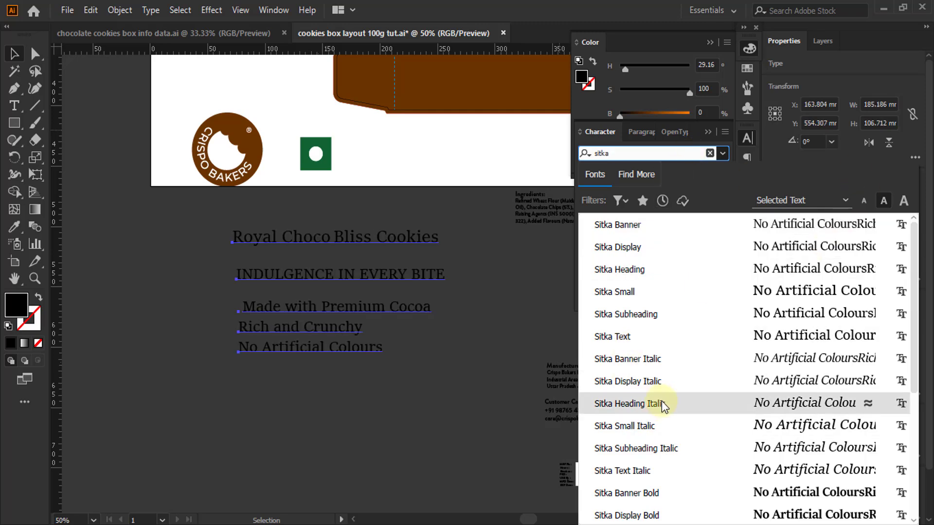
scroll(660, 401, down, 2)
scroll(653, 445, up, 2)
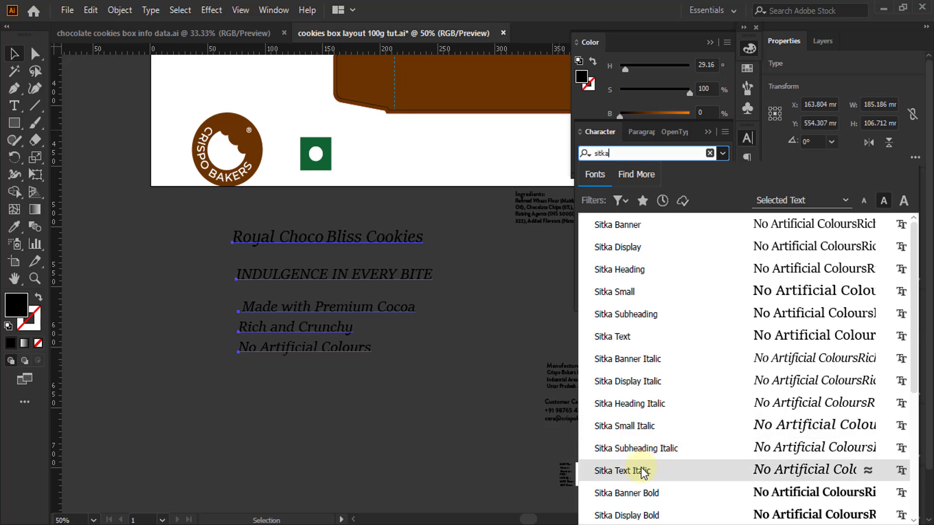
scroll(645, 481, down, 2)
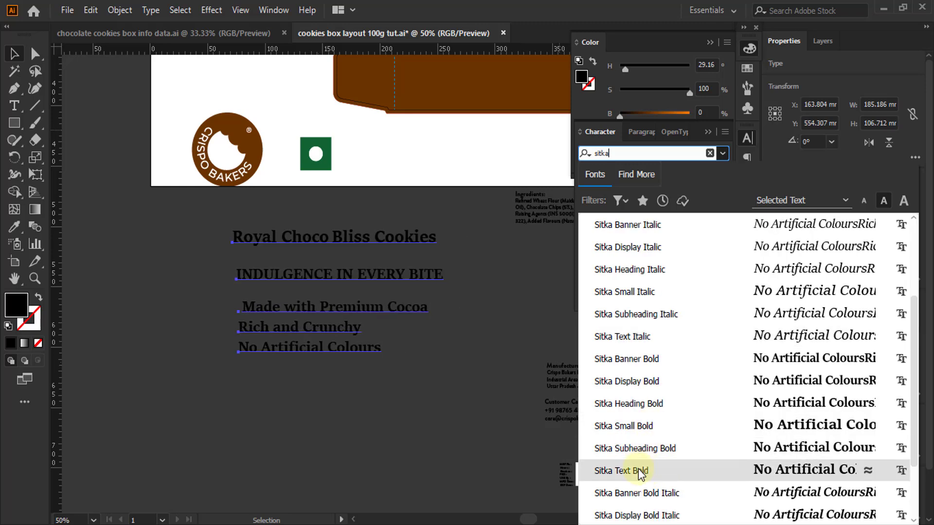
click(635, 383)
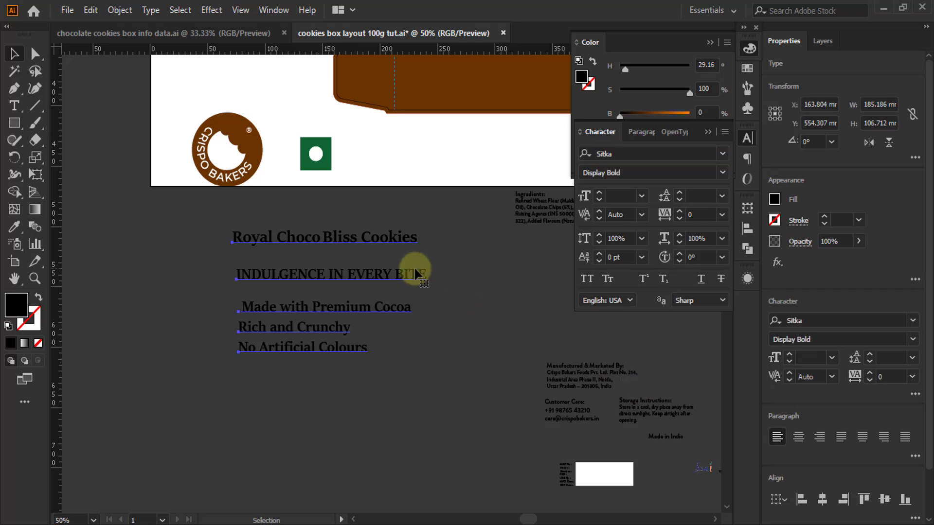
click(459, 253)
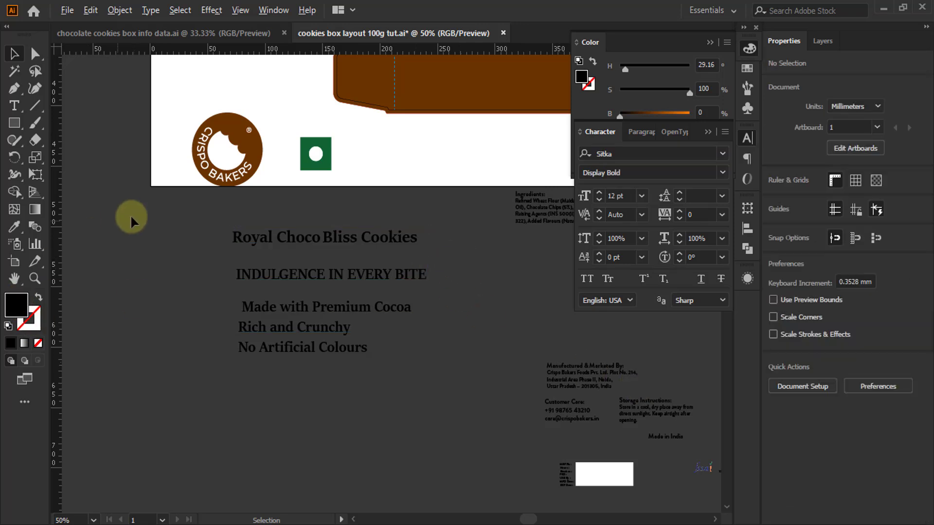
Set the product description, ingredients, nutrition table, manufacturer, customer care, storage and origin texts in Sitka Text Bold
scroll(131, 214, down, 2)
scroll(453, 222, up, 1)
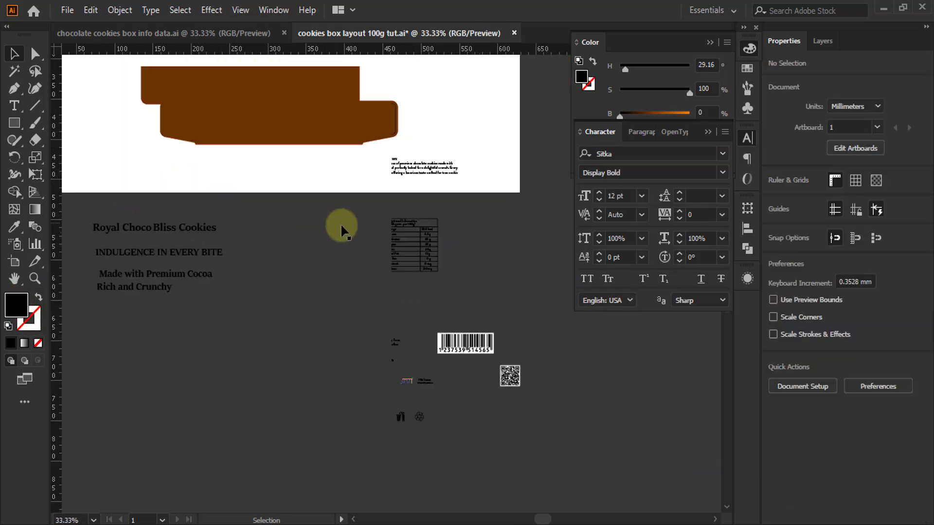
drag(278, 167, 412, 360)
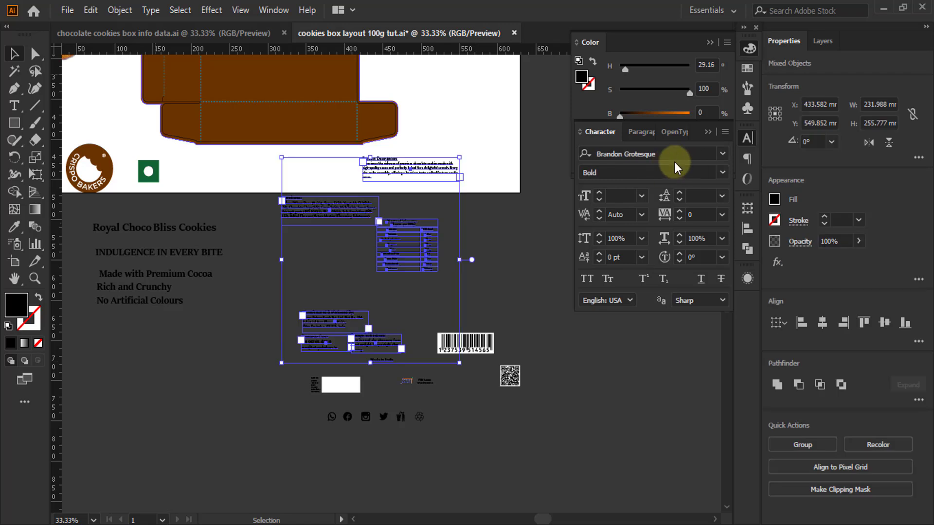
click(680, 155)
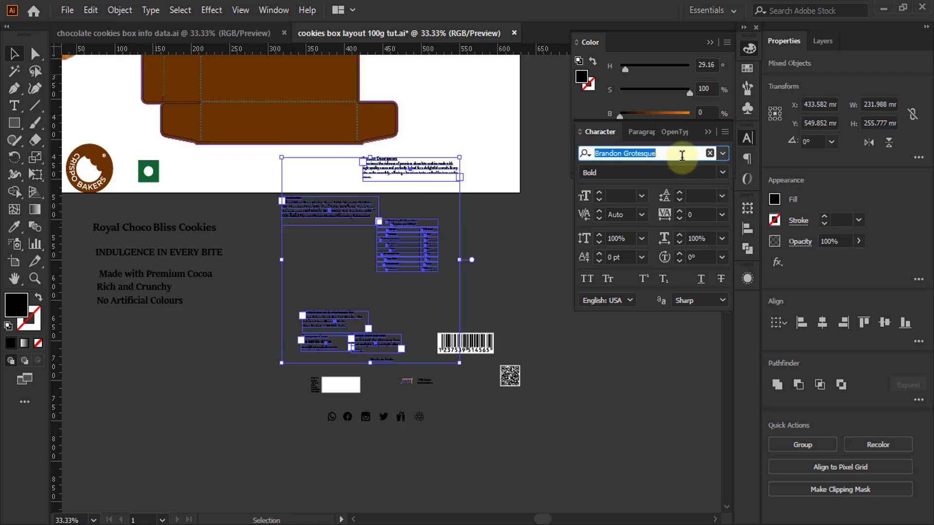
key(BackSpace)
text(sitka)
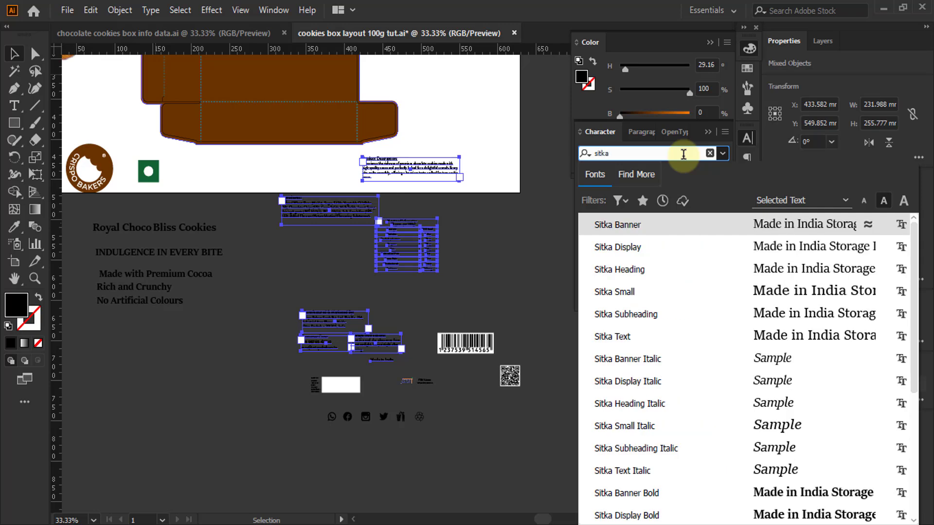
scroll(633, 454, down, 2)
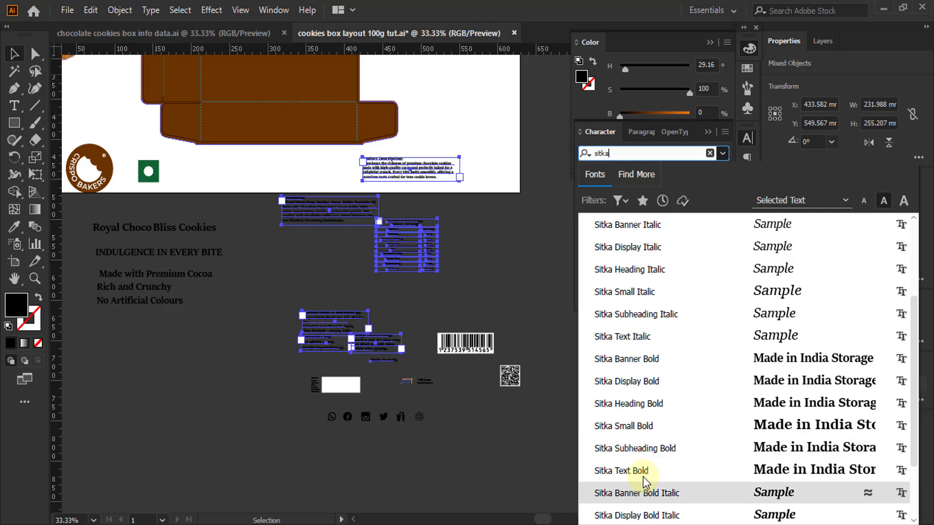
click(644, 472)
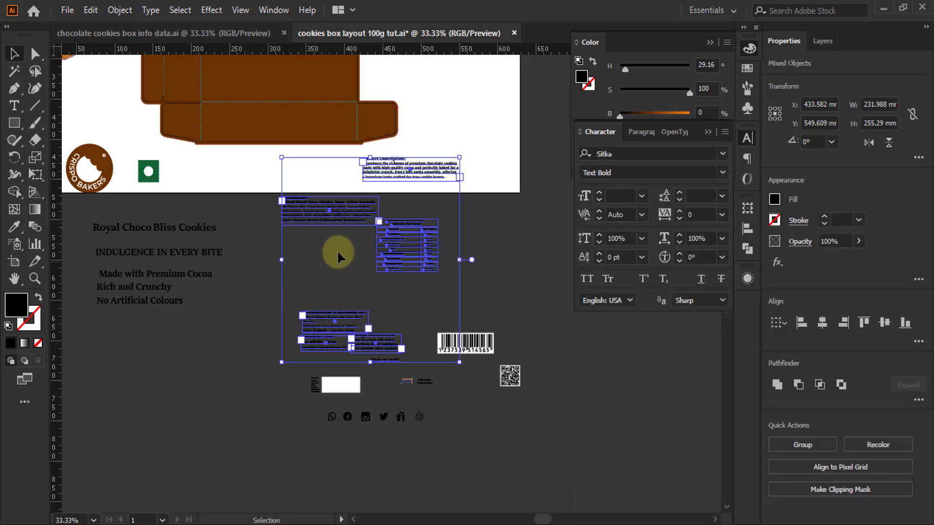
scroll(403, 182, up, 3)
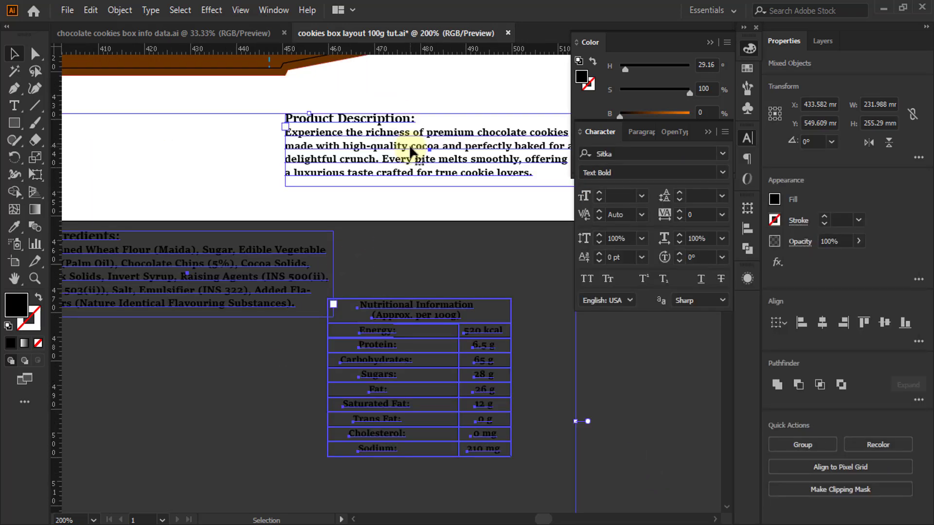
scroll(452, 172, down, 1)
scroll(452, 168, down, 2)
click(184, 241)
Move the "Royal Choco Bliss Cookies" title onto the dieline's lower large panel, about 134 mm right and 225 mm up
scroll(184, 242, up, 2)
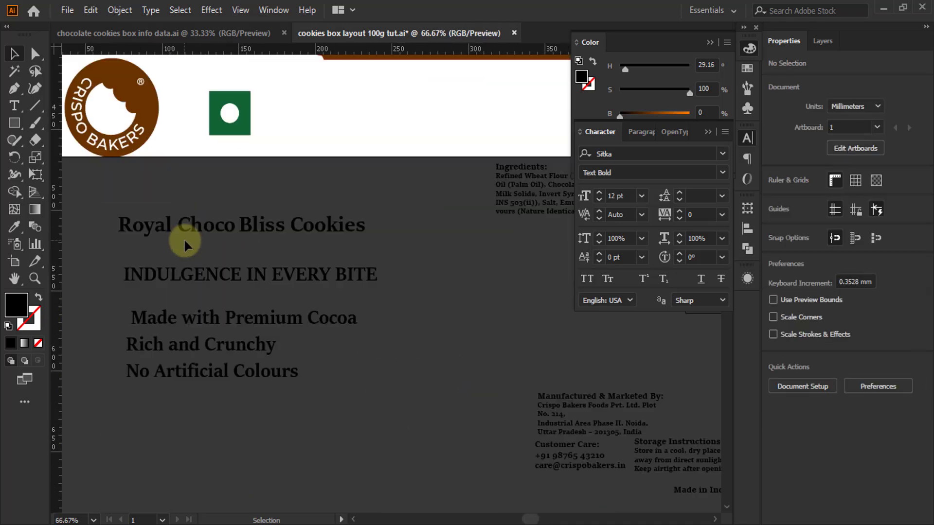
scroll(283, 356, down, 2)
scroll(268, 376, up, 2)
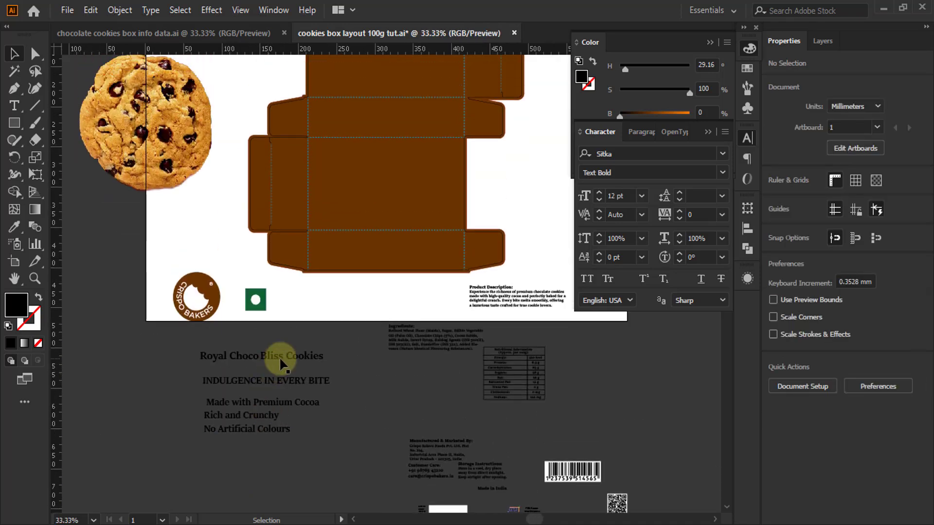
drag(279, 357, 381, 176)
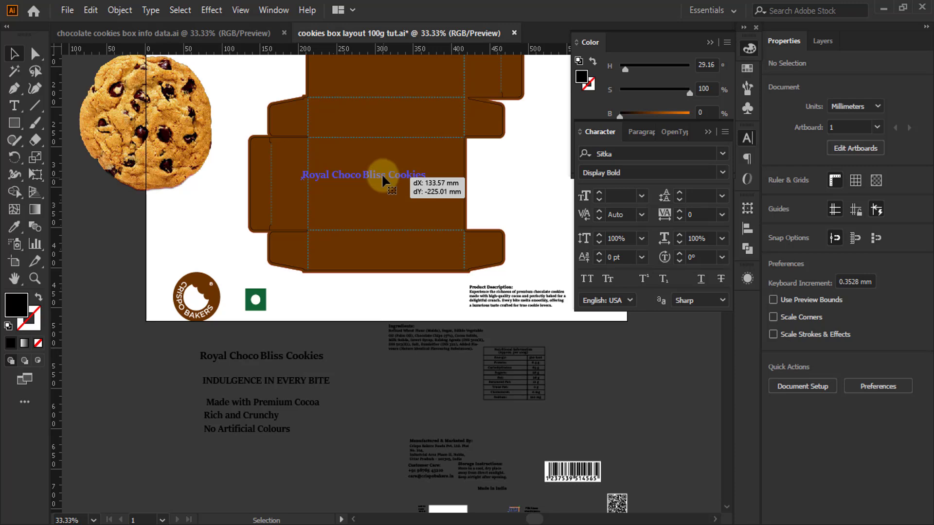
drag(381, 173, 381, 173)
scroll(380, 175, up, 3)
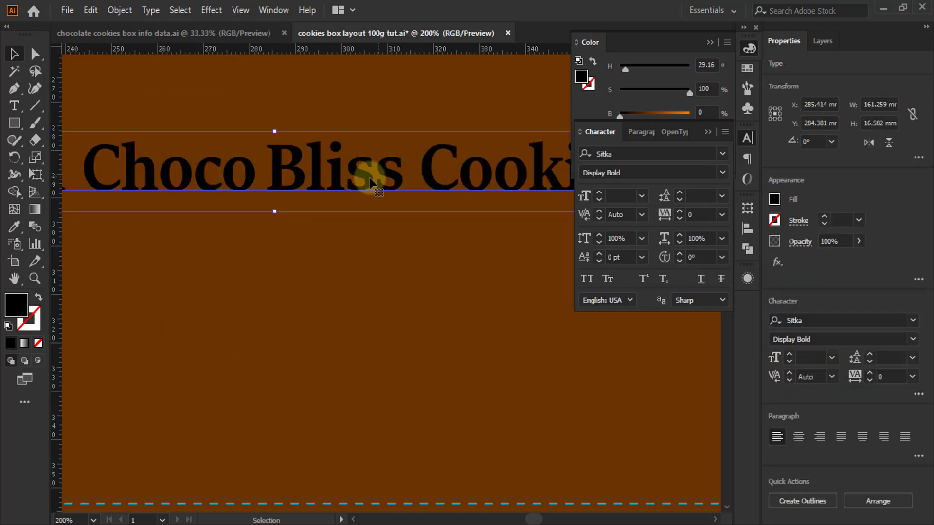
scroll(371, 182, down, 3)
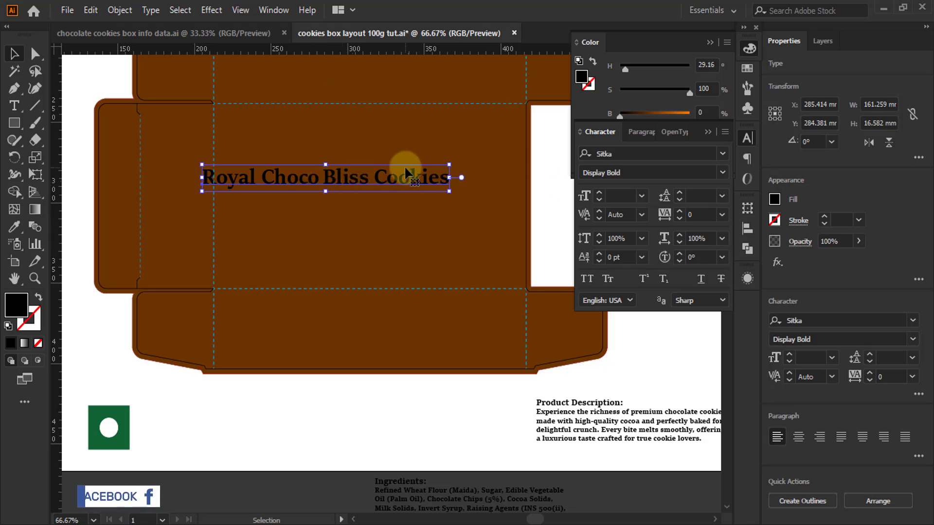
Switch to Notepad and review the front panel content in the cookies box 100g info data file
key(alt+Tab)
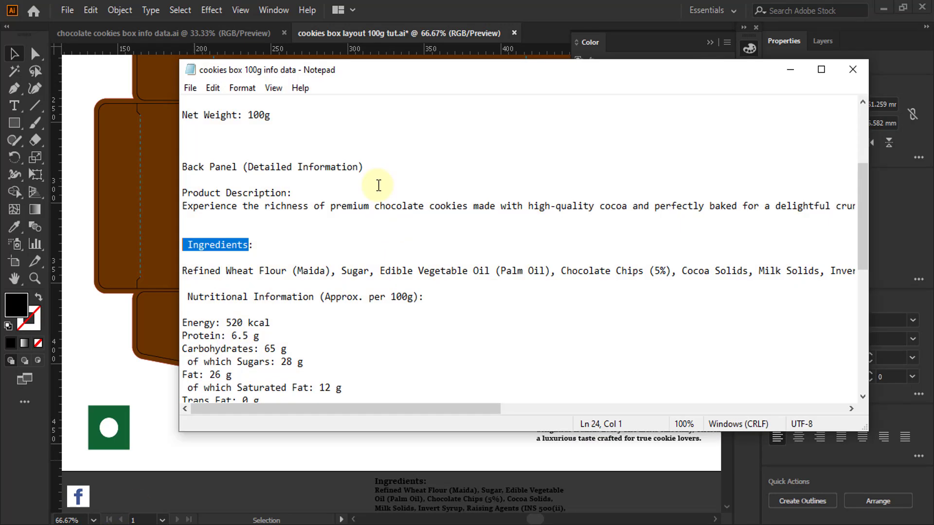
click(385, 235)
scroll(344, 231, up, 3)
scroll(344, 231, up, 1)
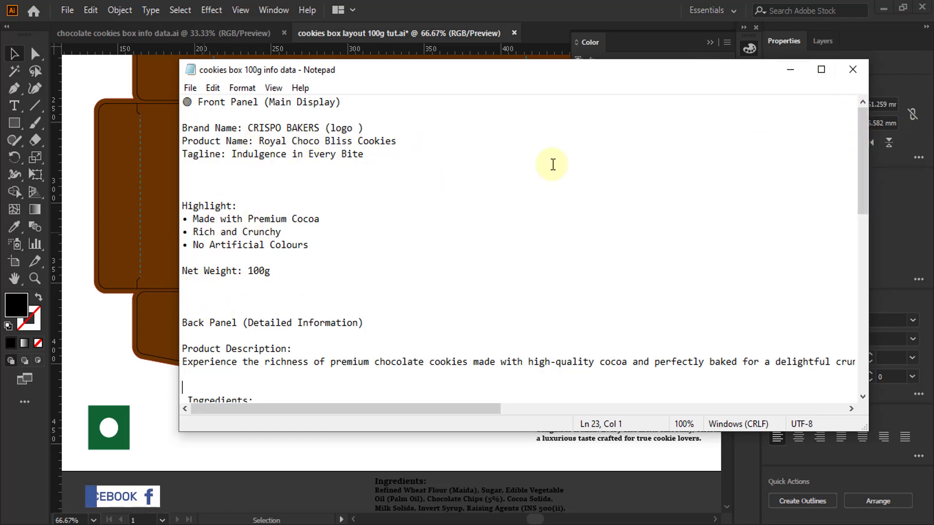
click(791, 69)
Copy the round CRISPO BAKERS logo from below the dieline onto the lower large panel
scroll(263, 321, down, 2)
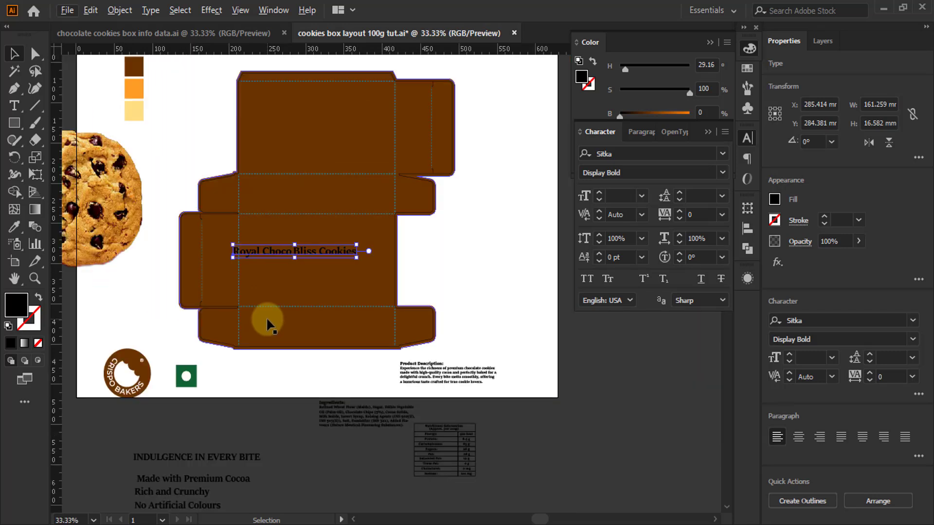
drag(140, 359, 129, 329)
scroll(329, 209, up, 3)
scroll(329, 209, up, 3)
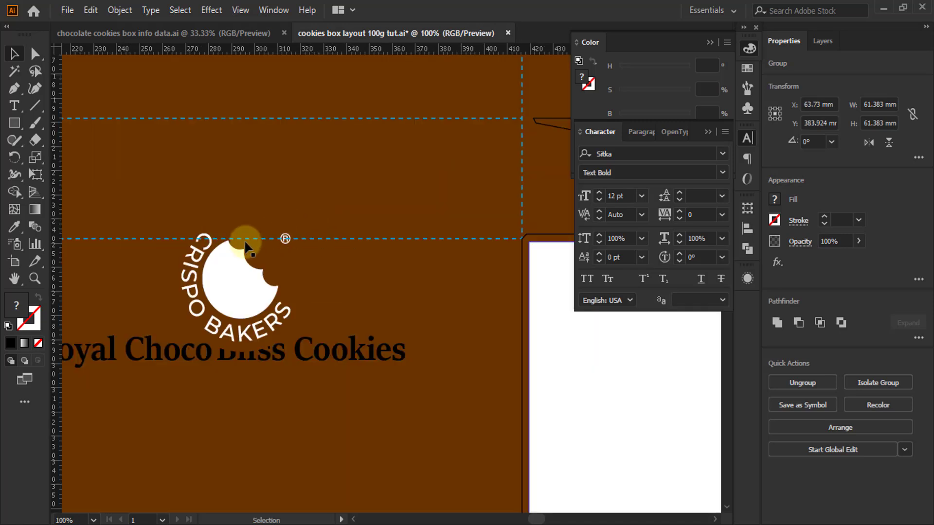
click(278, 242)
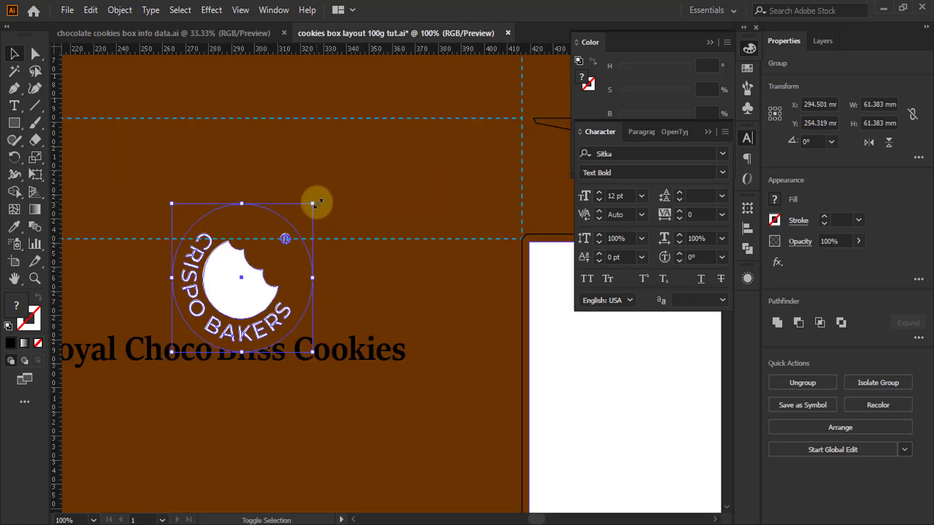
Scale the logo copy down to about 17.5 mm wide and place it above the product title, near the panel's upper fold
drag(317, 203, 204, 300)
scroll(150, 325, up, 2)
scroll(349, 311, down, 2)
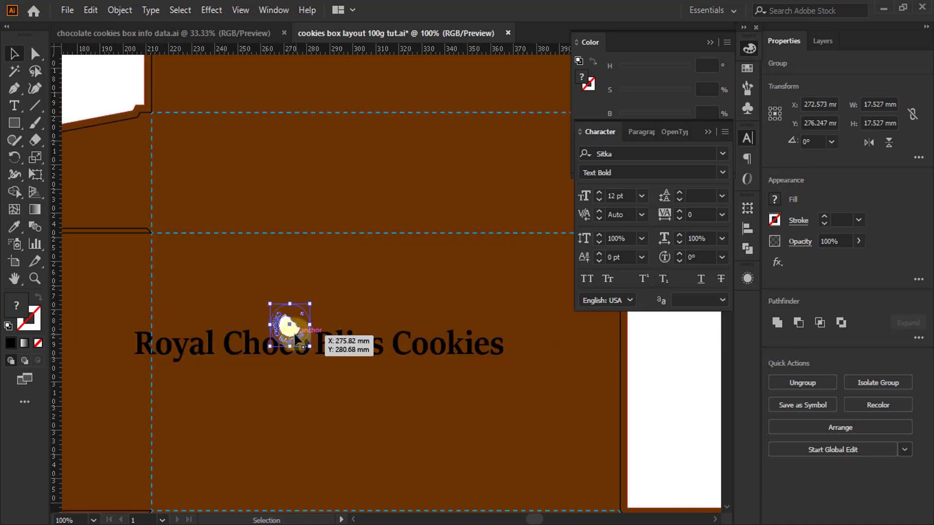
drag(297, 339, 381, 278)
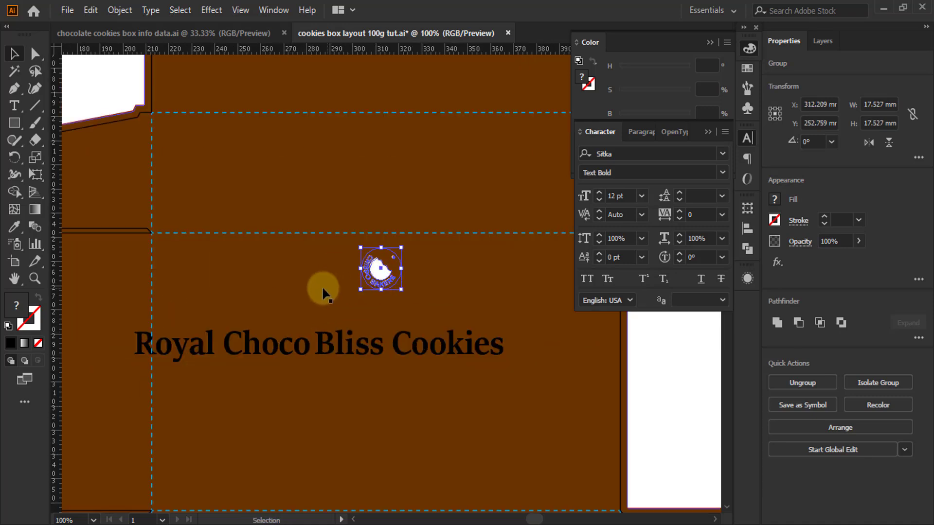
scroll(225, 252, down, 2)
click(560, 331)
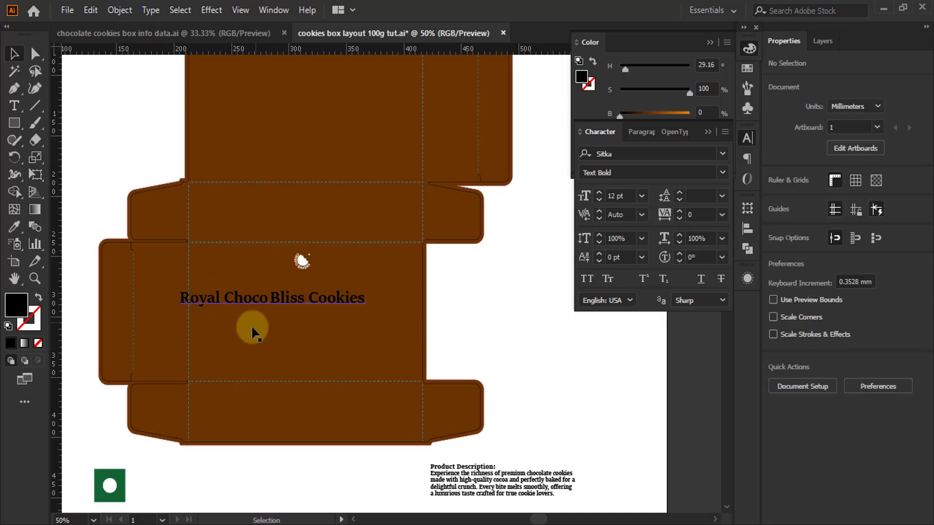
Draw a rectangle about 204 by 117 mm over the lower large panel, following its fold lines
scroll(248, 324, up, 5)
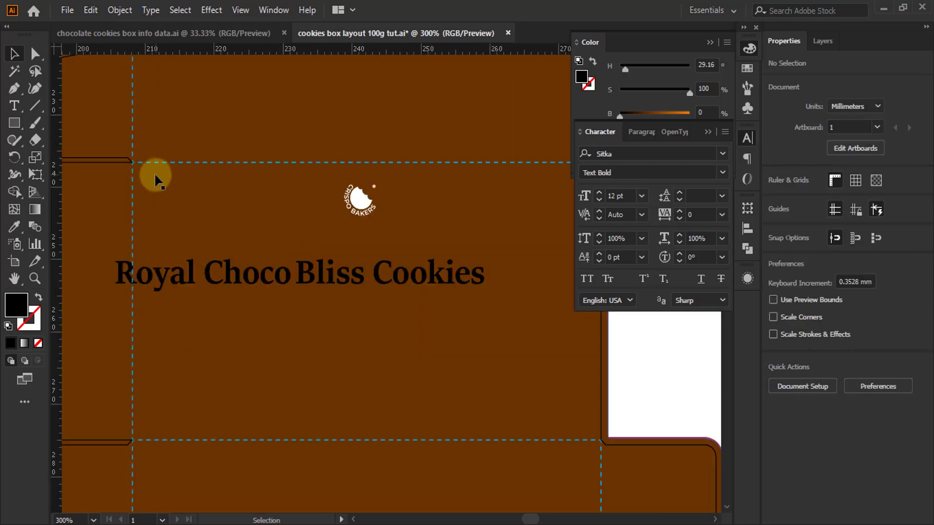
scroll(154, 173, up, 3)
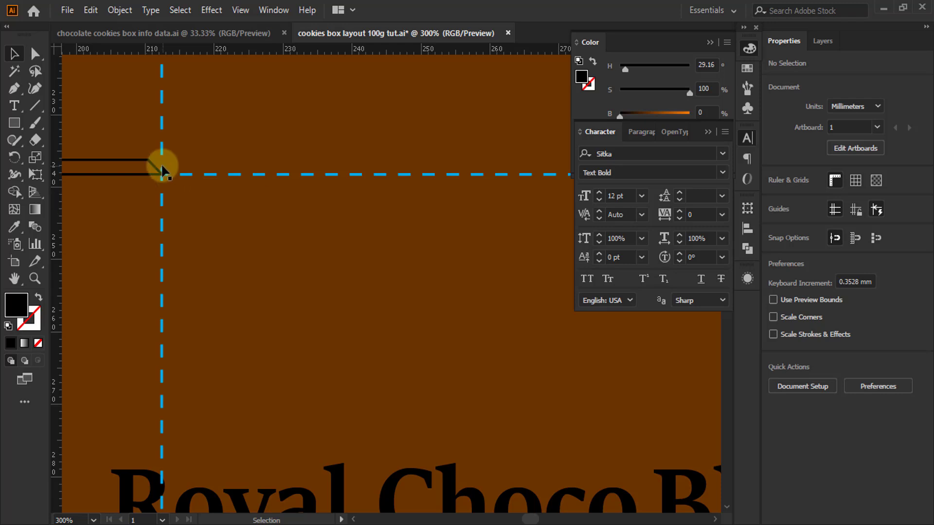
scroll(145, 128, down, 4)
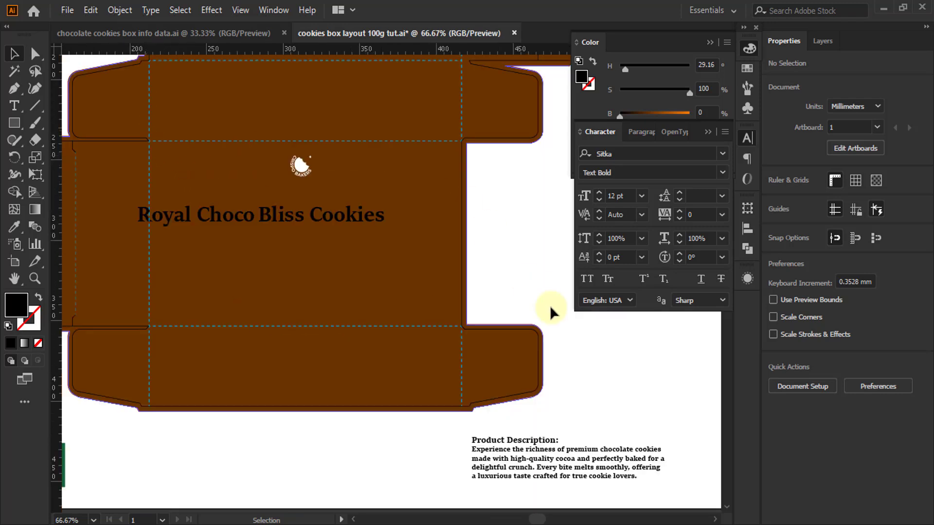
click(16, 124)
drag(20, 126, 77, 125)
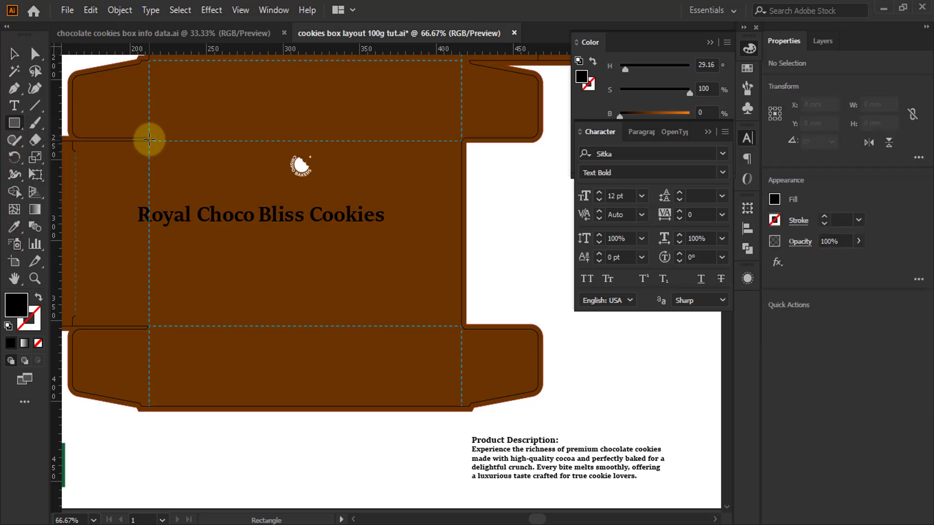
drag(150, 139, 461, 327)
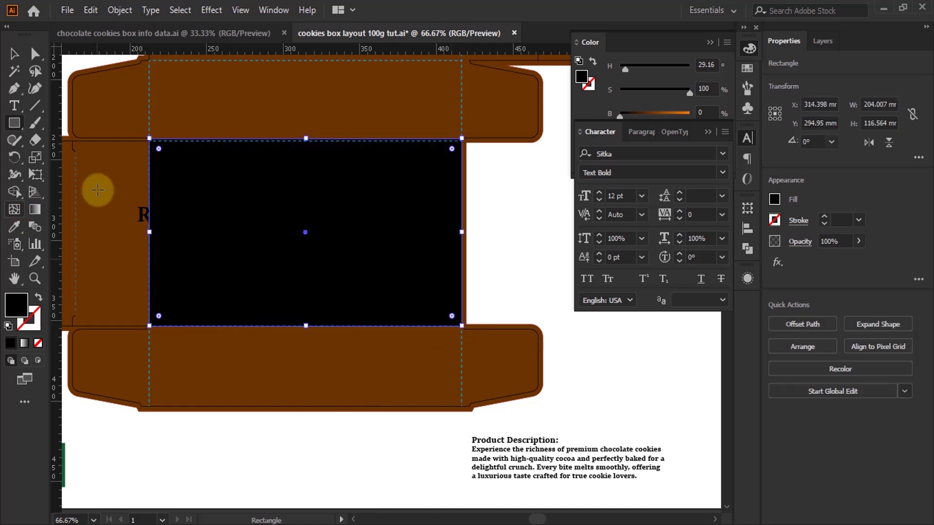
Give the panel rectangle no fill and a 2 pt bright cyan stroke
click(37, 298)
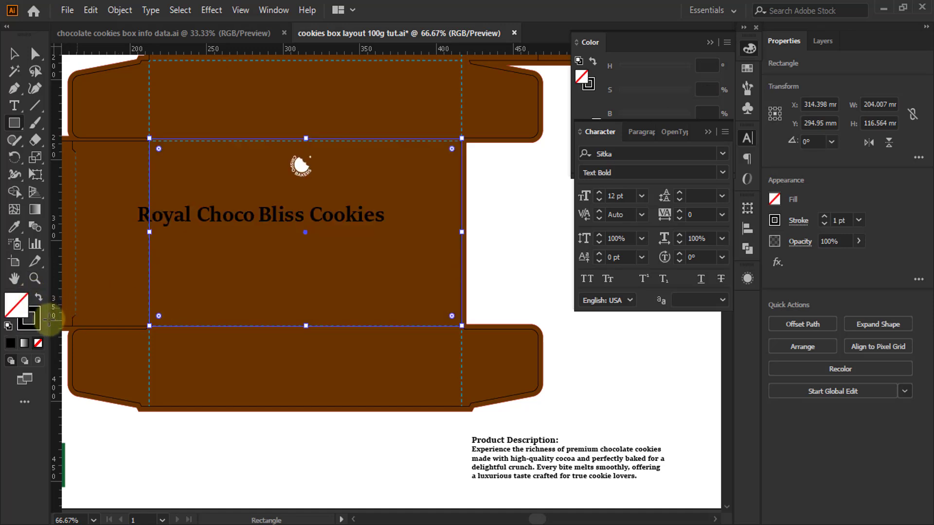
click(29, 319)
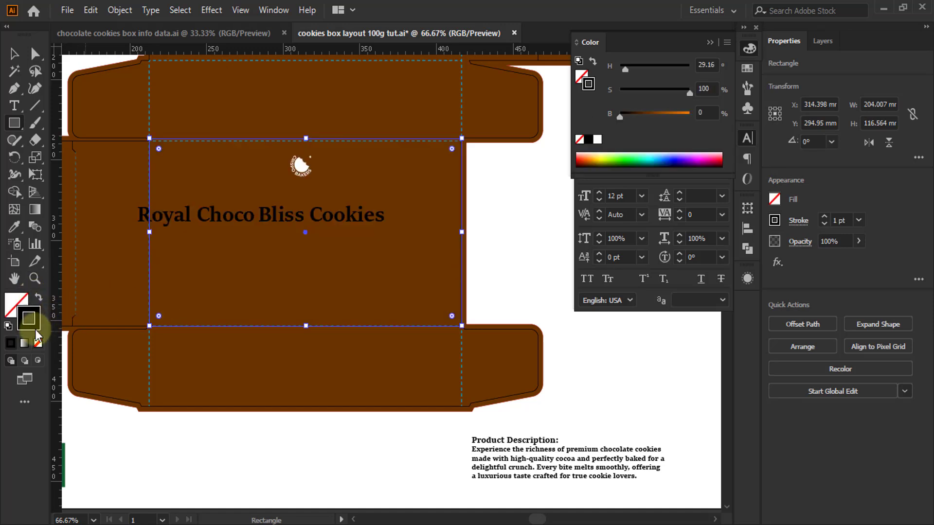
click(655, 154)
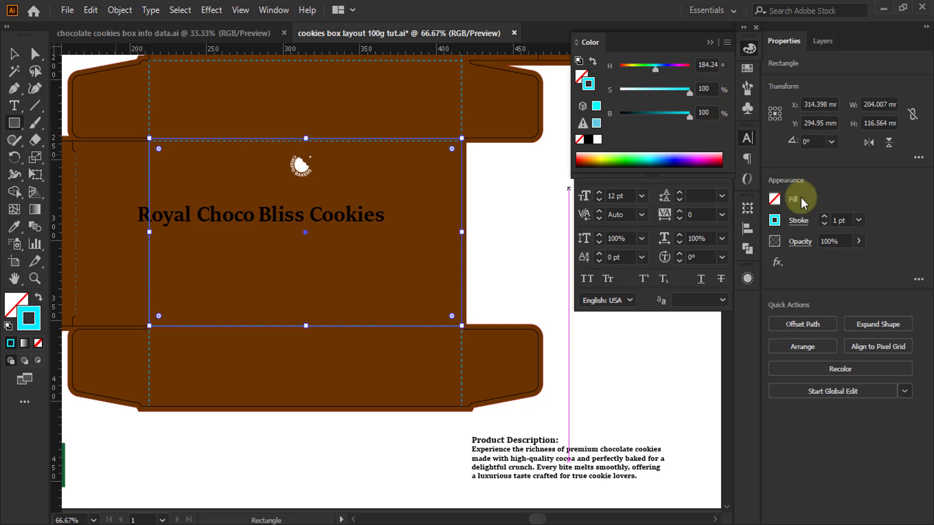
click(824, 217)
click(14, 53)
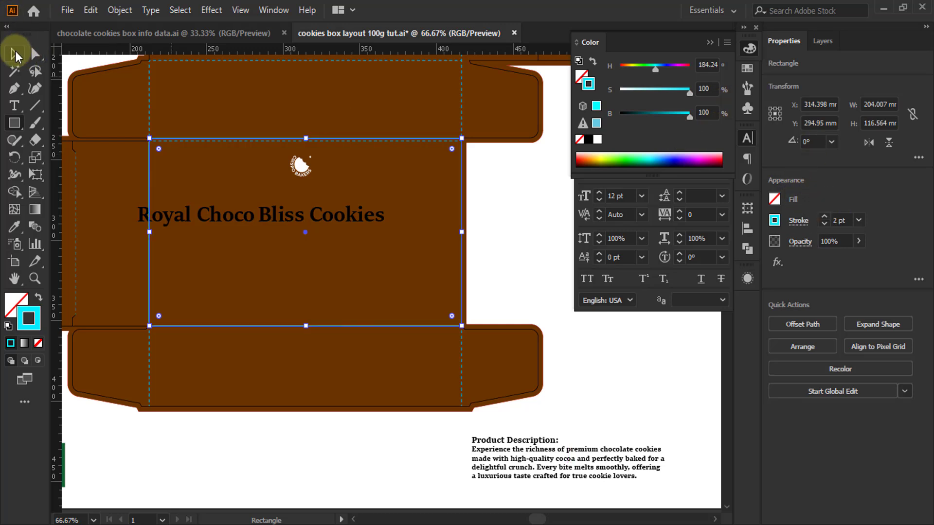
Lower the rectangle's top edge onto the dashed fold line, making it about 115 mm high, and check its other edges against the folds
scroll(319, 127, up, 4)
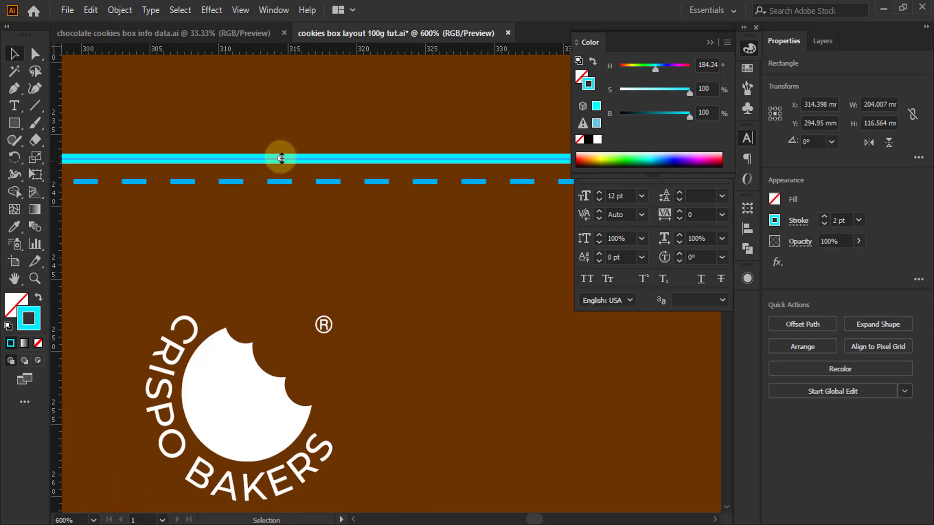
drag(281, 158, 279, 180)
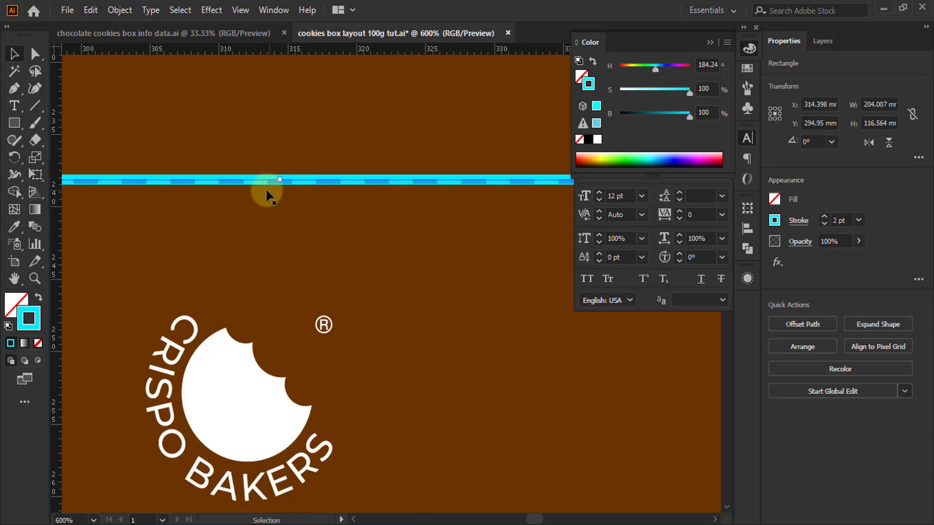
scroll(377, 150, down, 6)
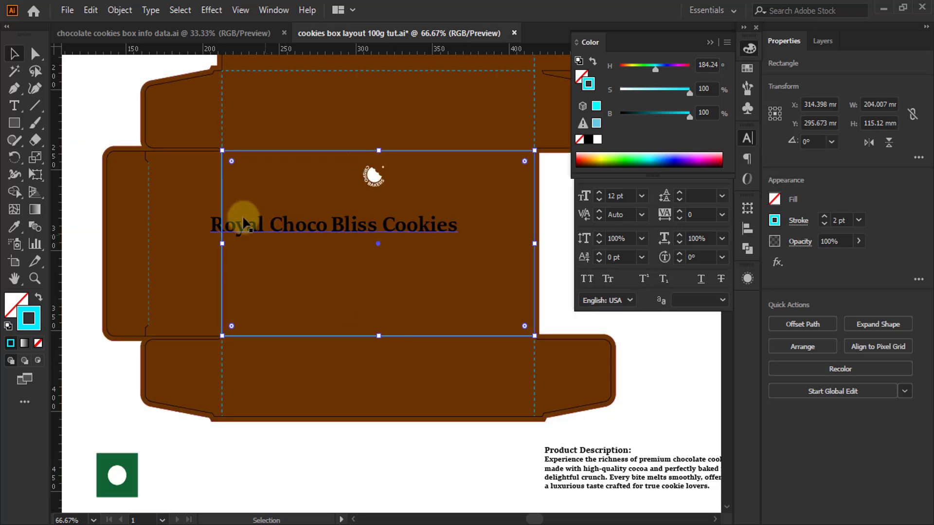
scroll(222, 239, up, 3)
scroll(156, 198, down, 3)
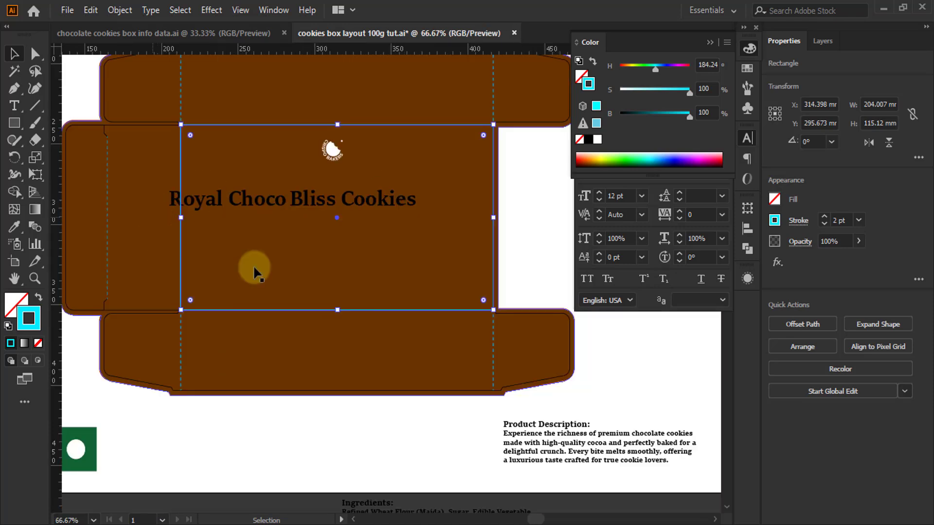
scroll(482, 319, up, 3)
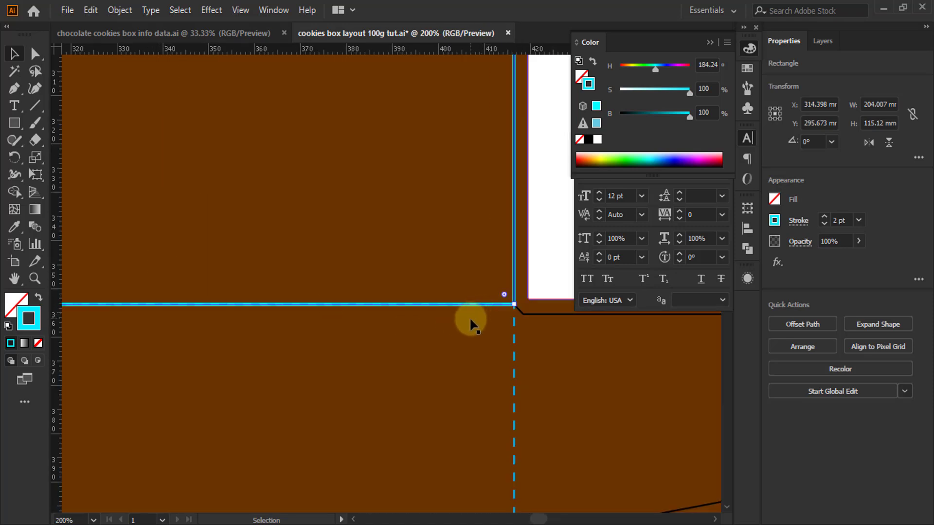
scroll(468, 317, up, 3)
scroll(484, 311, down, 4)
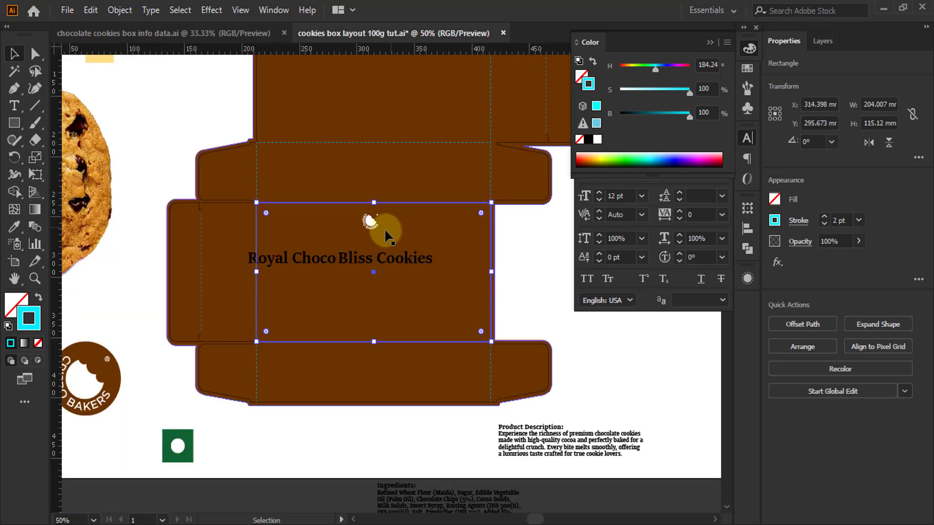
Centre the white logo horizontally on the cyan panel rectangle
scroll(384, 229, up, 4)
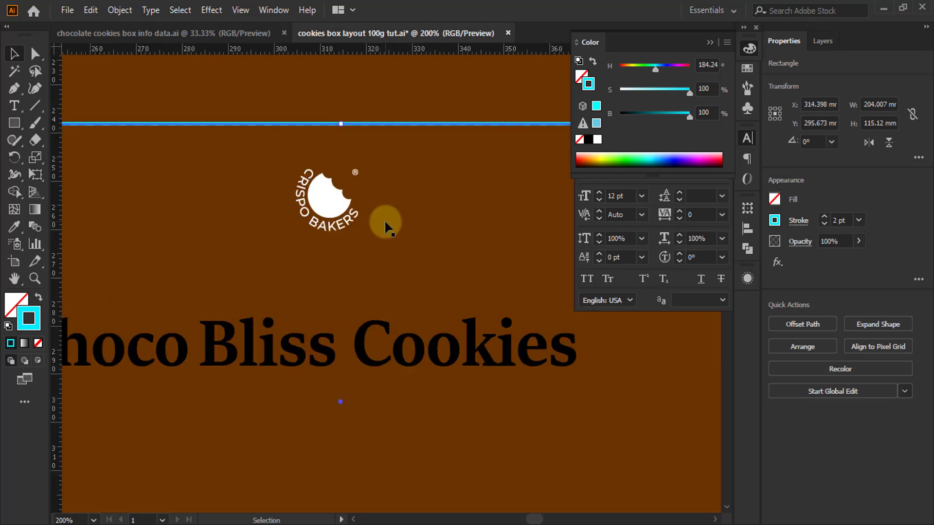
click(340, 201)
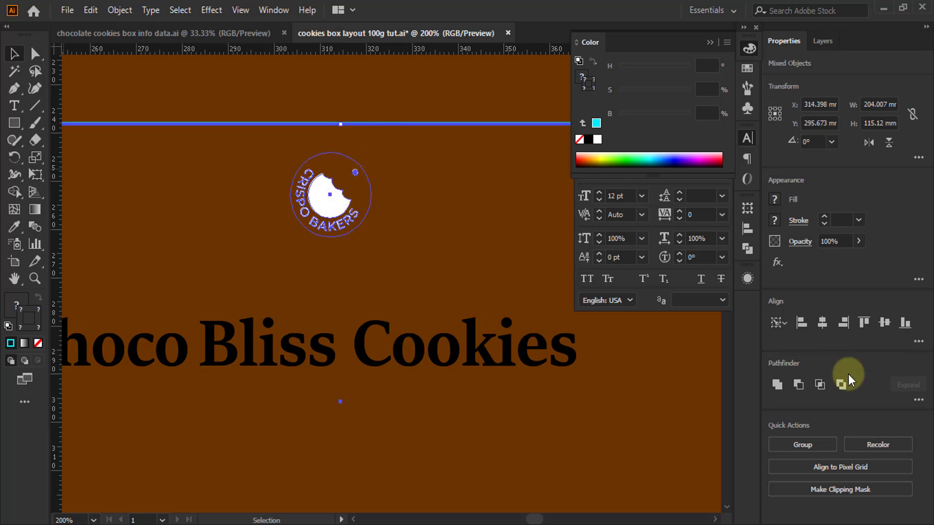
click(827, 331)
scroll(184, 188, down, 2)
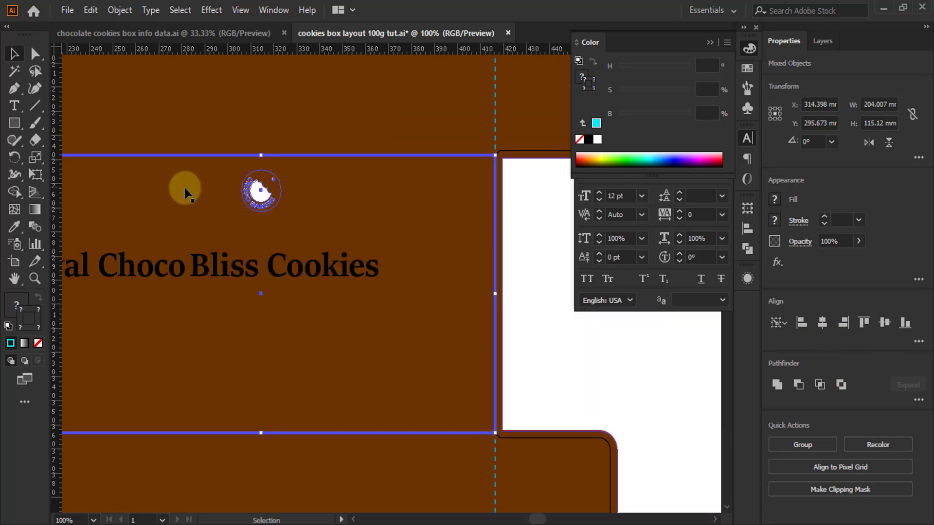
click(531, 305)
scroll(492, 300, down, 1)
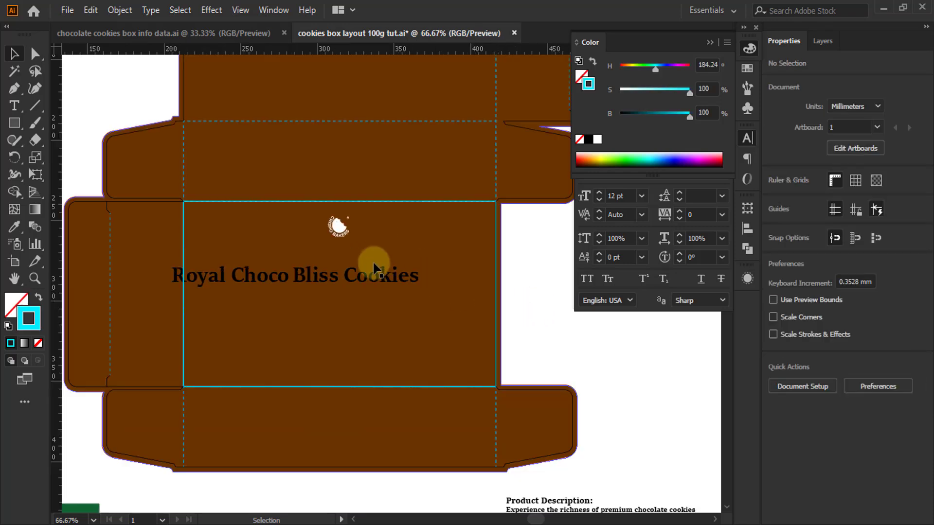
Move the product title about 21 mm right and 11 mm up beneath the logo, and duplicate it about 21 mm below
scroll(310, 301, up, 2)
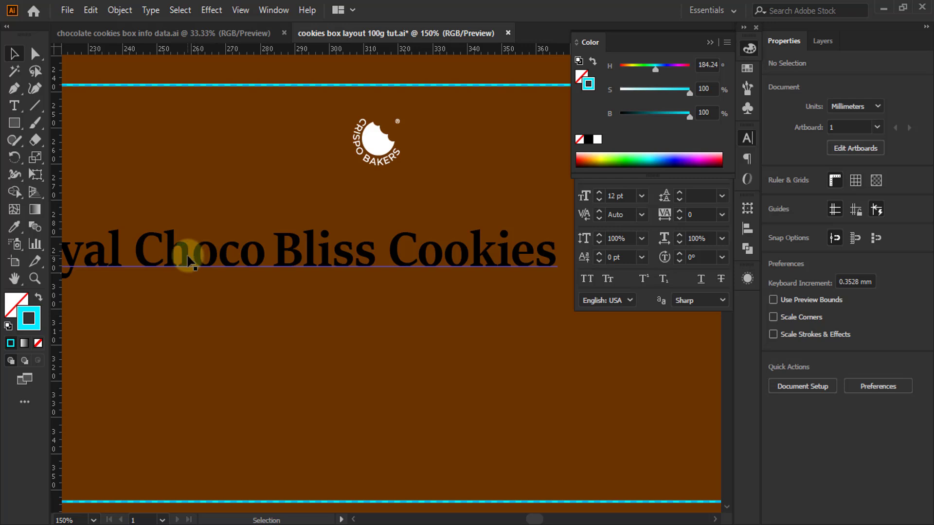
drag(188, 263, 227, 246)
scroll(228, 246, down, 1)
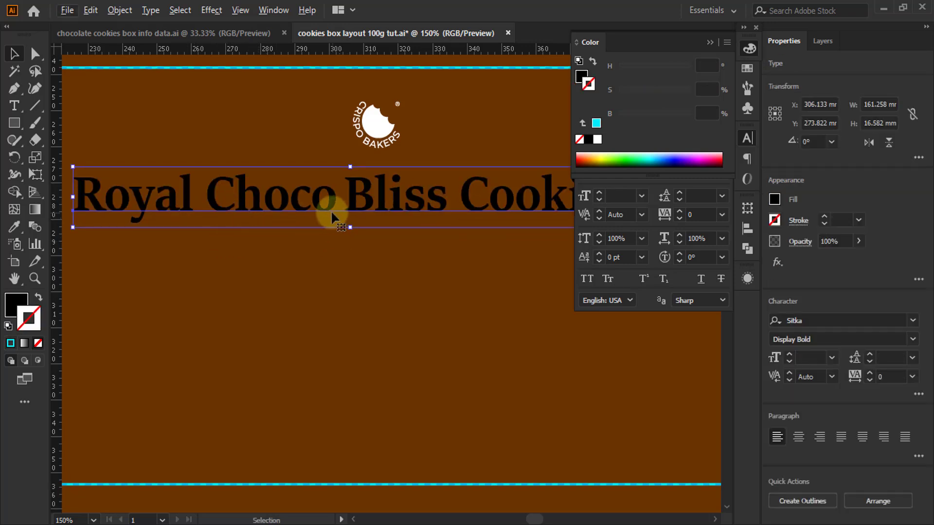
alt+drag(332, 209, 328, 282)
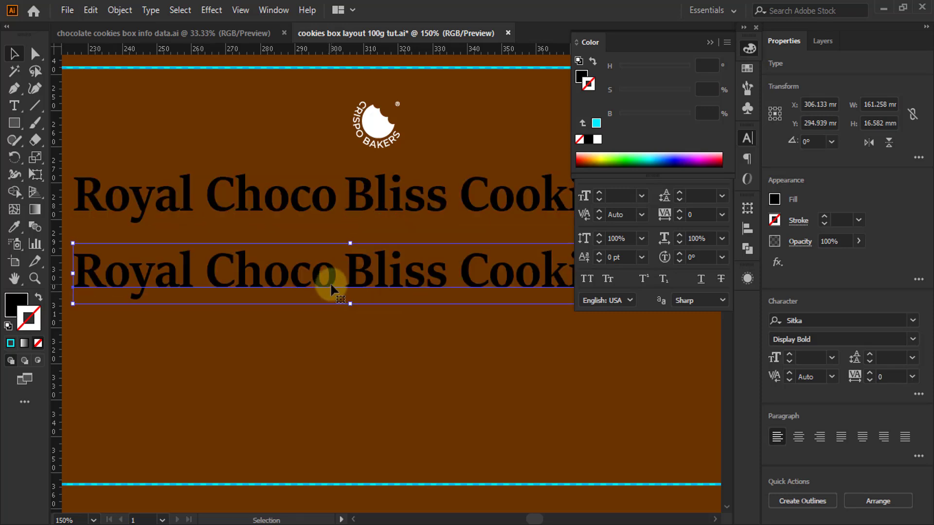
Split the title over two lines by trimming the upper copy to "Royal Choco" and the lower one to "Bliss Cookies"
key(t)
drag(338, 208, 668, 282)
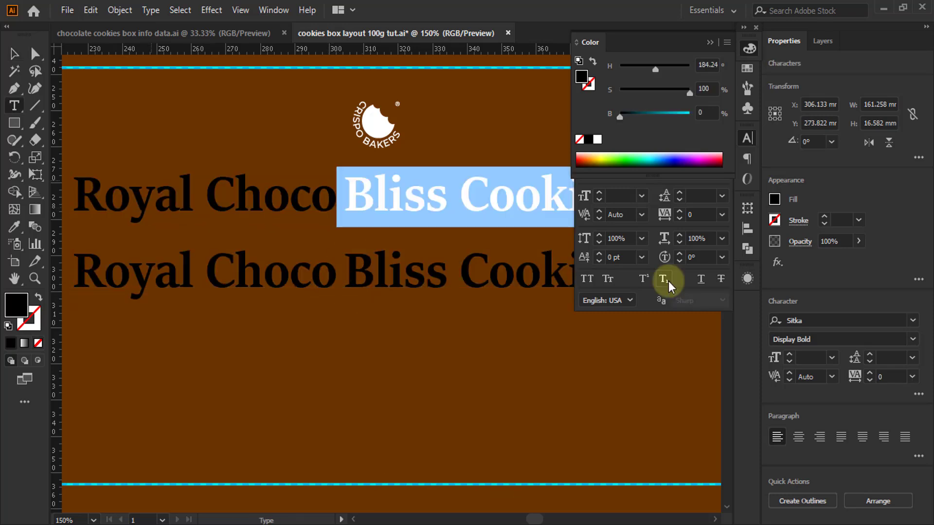
key(BackSpace)
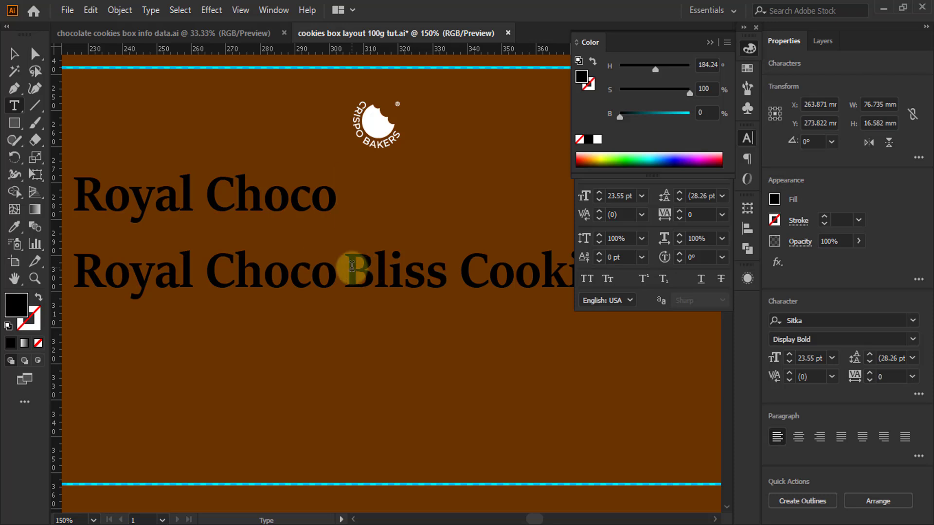
drag(346, 268, 39, 287)
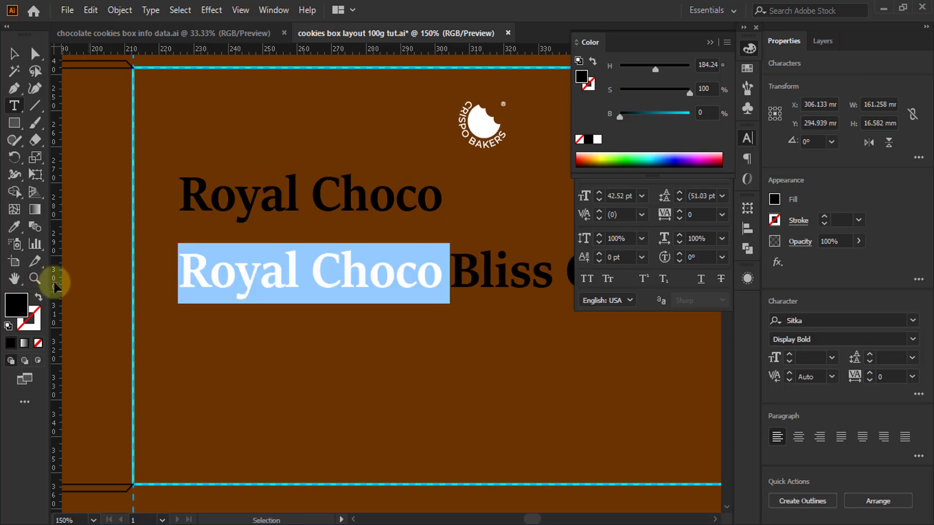
key(BackSpace)
click(14, 53)
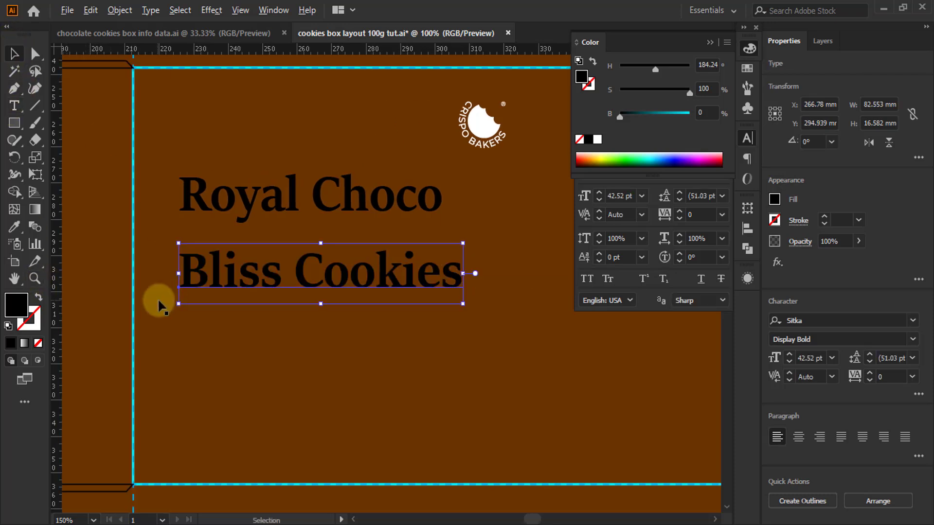
scroll(161, 305, down, 1)
scroll(407, 340, up, 1)
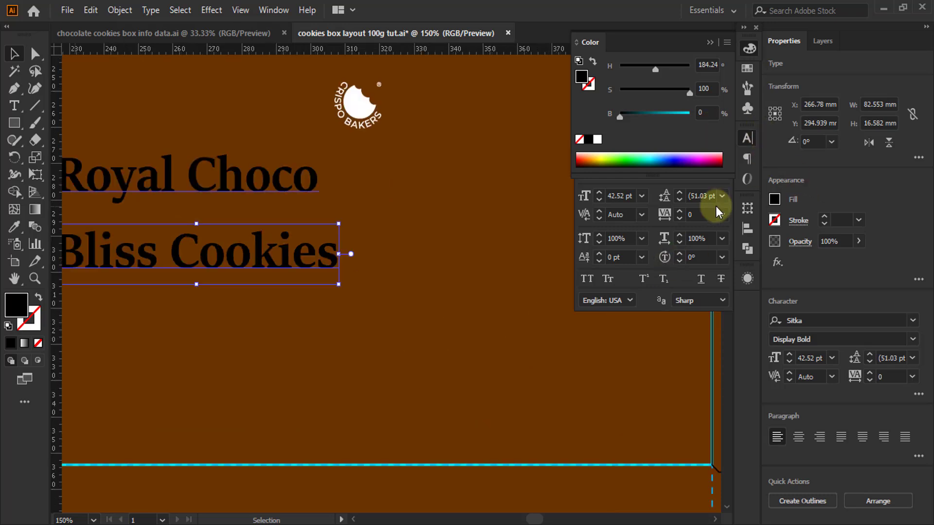
Set the "Bliss Cookies" line to the Text Bold Italic style and enlarge it proportionally to about 135 mm wide
scroll(709, 65, up, 1)
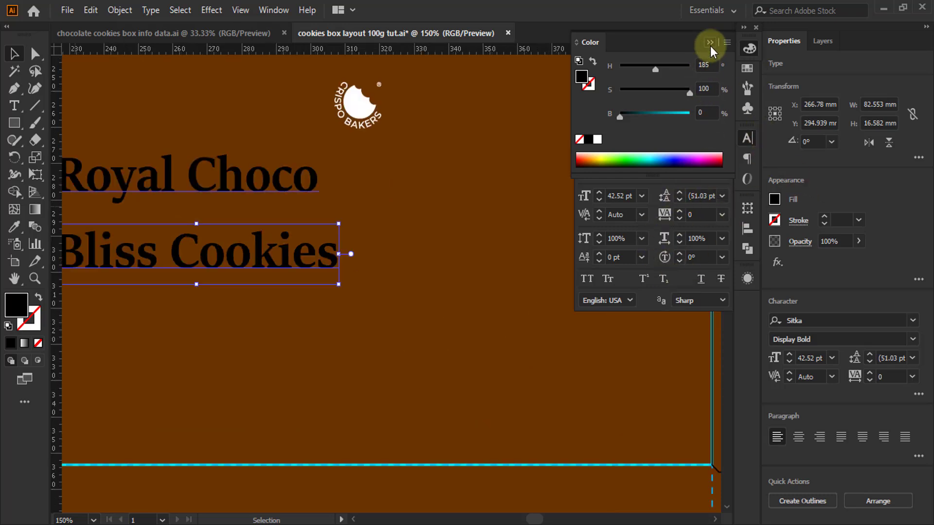
click(710, 43)
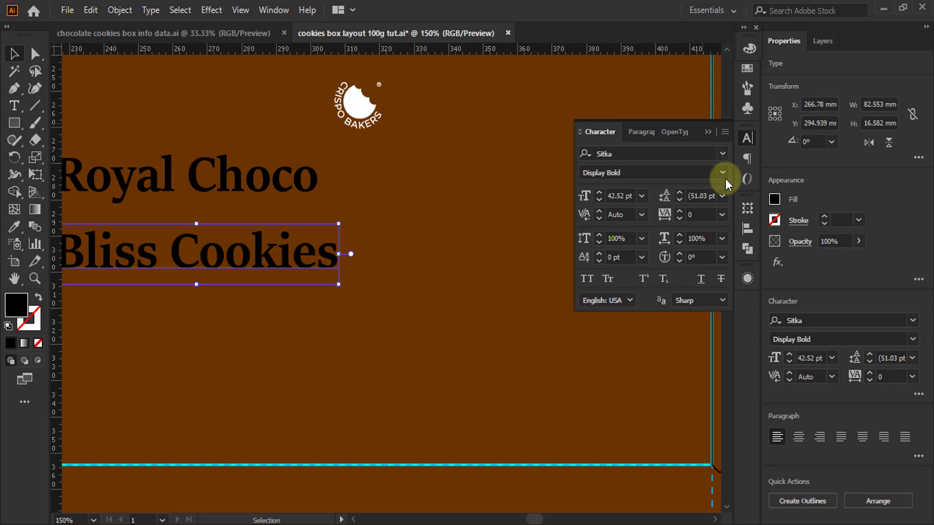
click(723, 174)
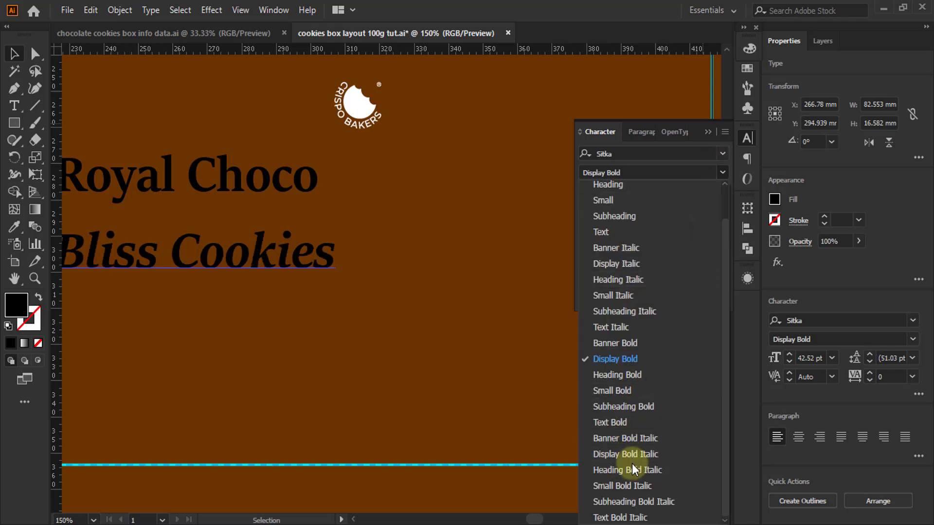
click(629, 517)
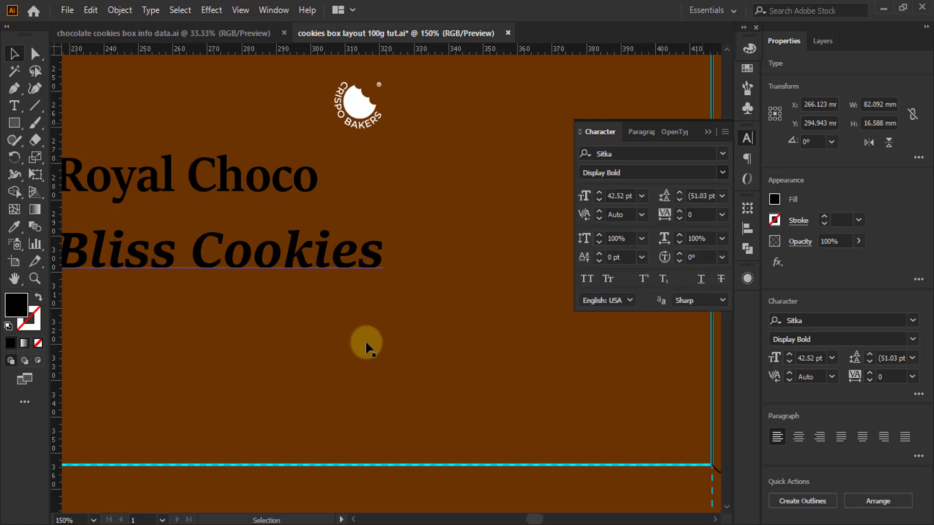
scroll(396, 237, down, 1)
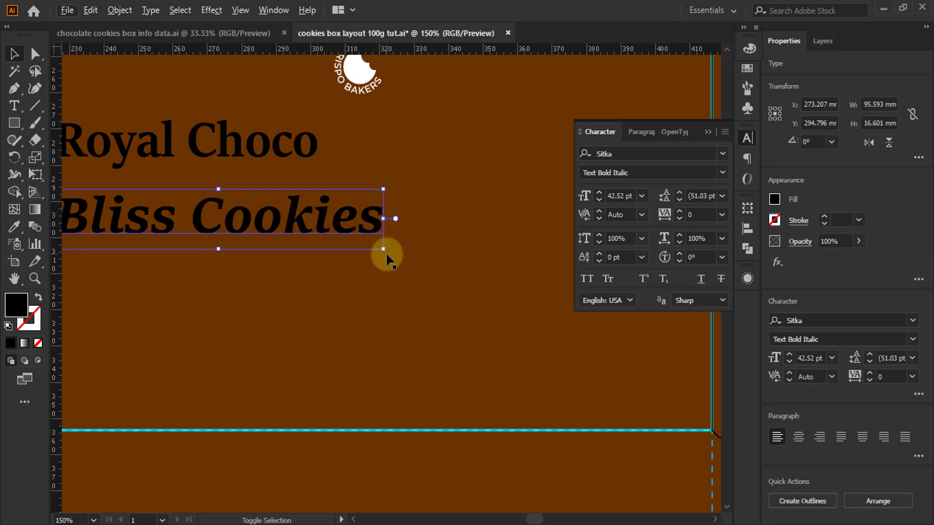
drag(384, 249, 535, 327)
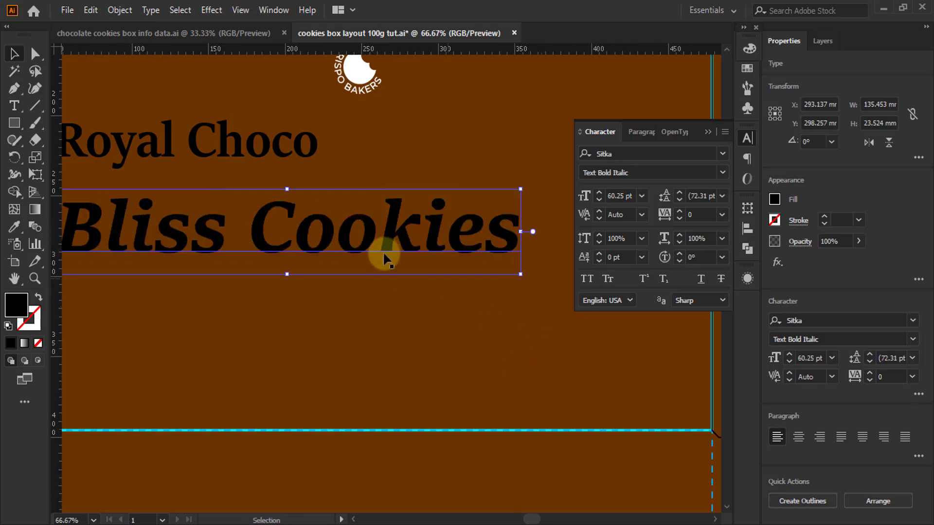
Set the "Royal Choco" line to the Small font style and move it about 7 mm down, close above "Bliss Cookies"
key(ctrl+minus)
key(ctrl+minus)
key(ctrl+plus)
key(ctrl+plus)
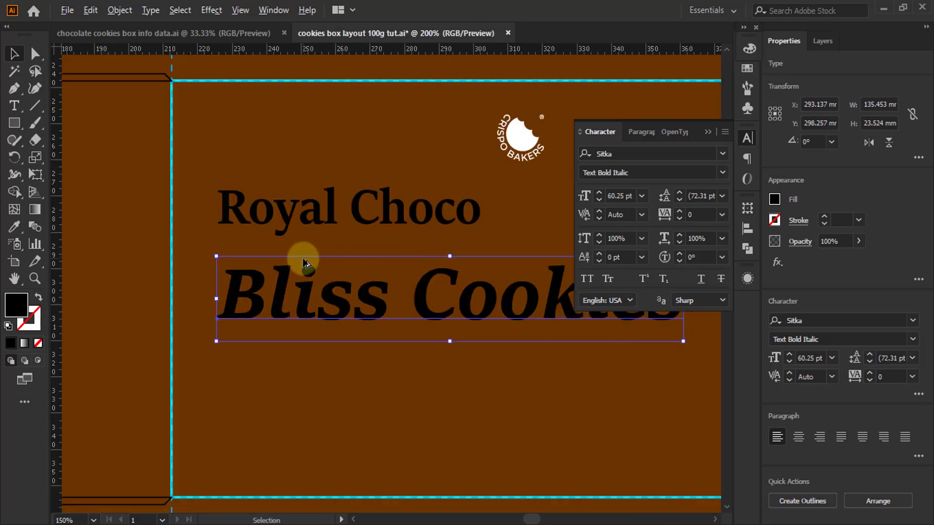
click(315, 202)
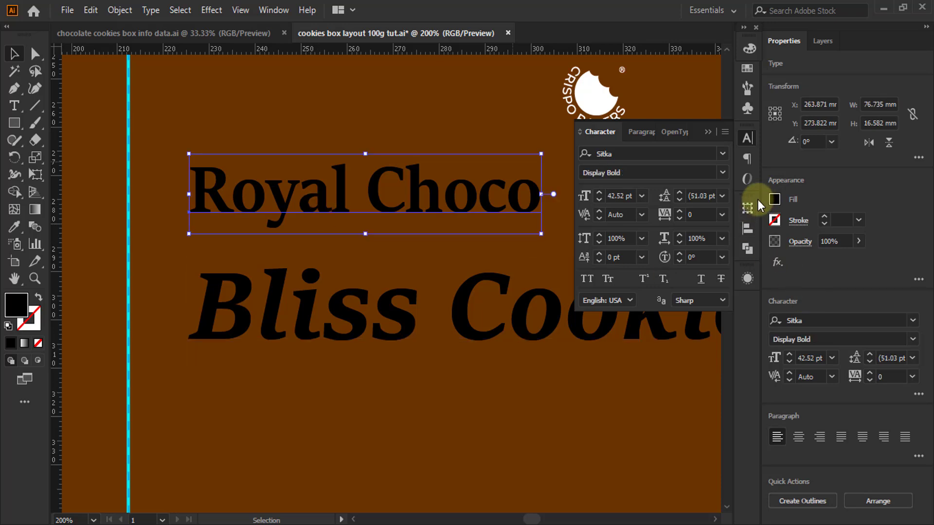
click(722, 172)
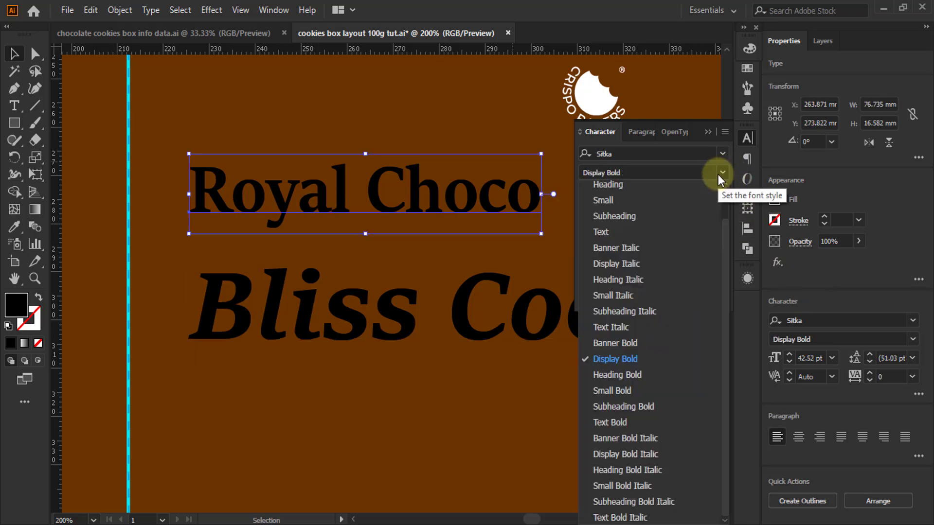
scroll(641, 230, up, 2)
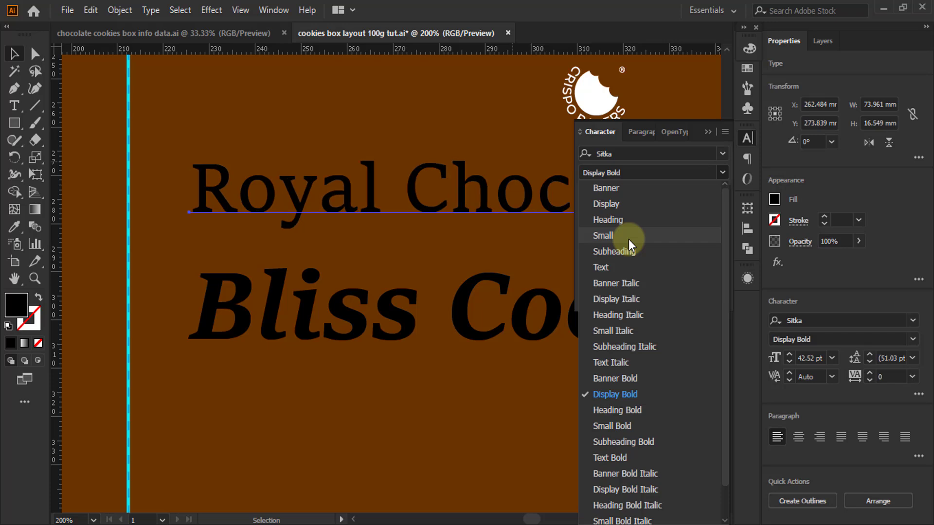
click(628, 240)
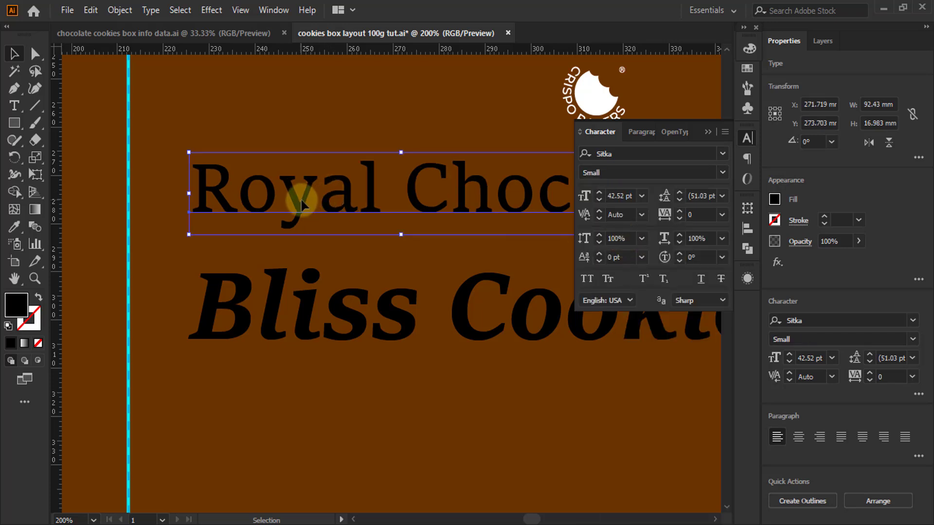
drag(302, 197, 305, 231)
scroll(132, 306, down, 2)
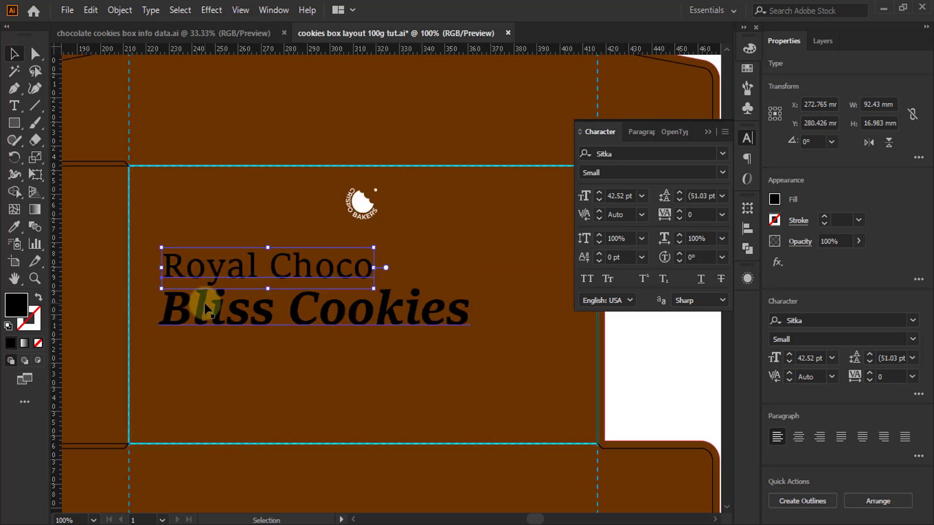
Align the left edges of the "Royal Choco" and "Bliss Cookies" lines
scroll(200, 307, up, 2)
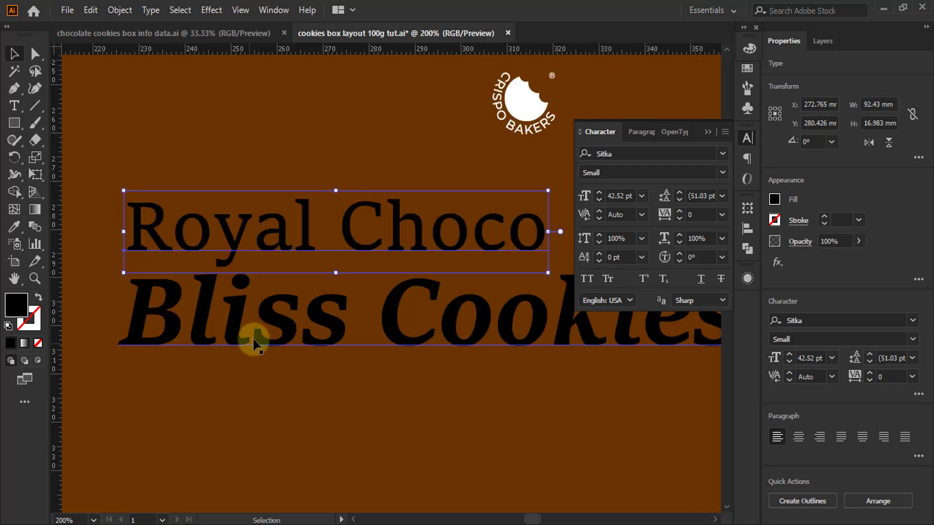
shift+click(234, 318)
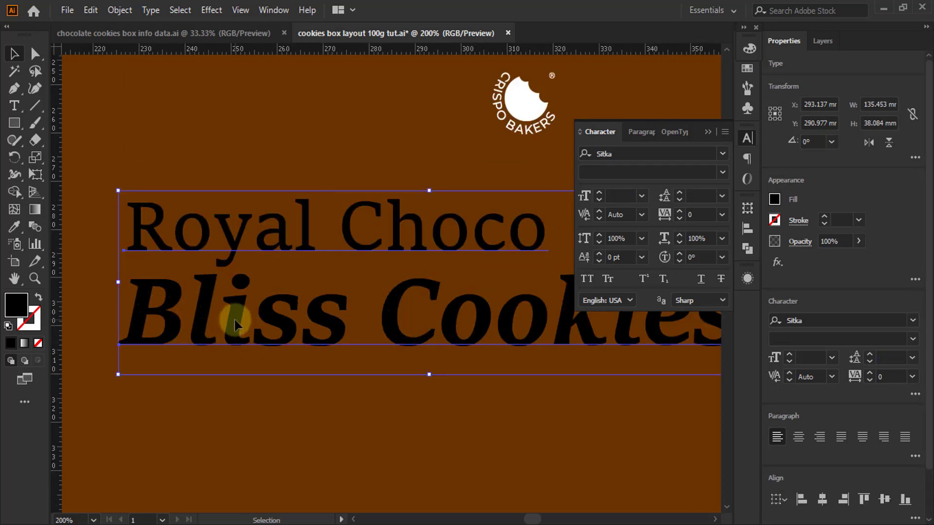
click(801, 499)
scroll(195, 316, down, 2)
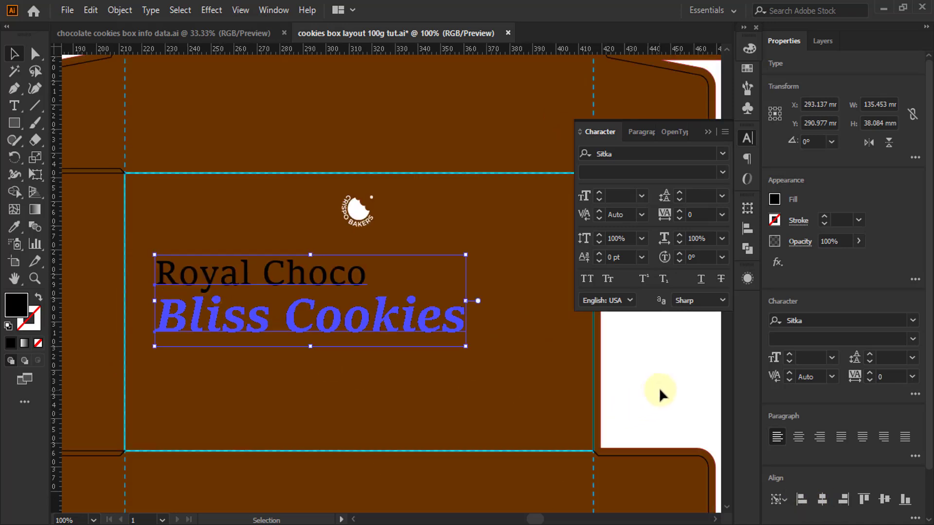
click(443, 387)
Recolour the "Royal Choco" line with the orange sampled from the palette swatch
scroll(444, 392, down, 2)
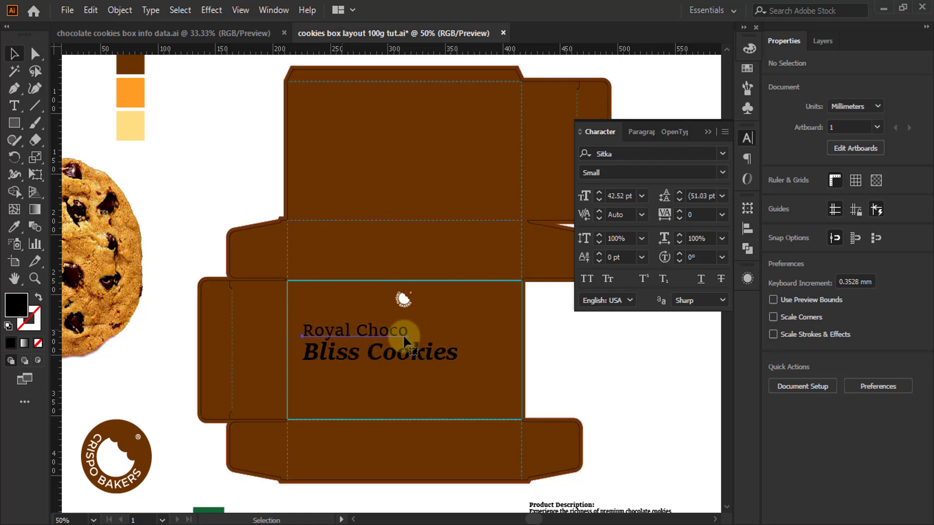
click(403, 334)
click(15, 227)
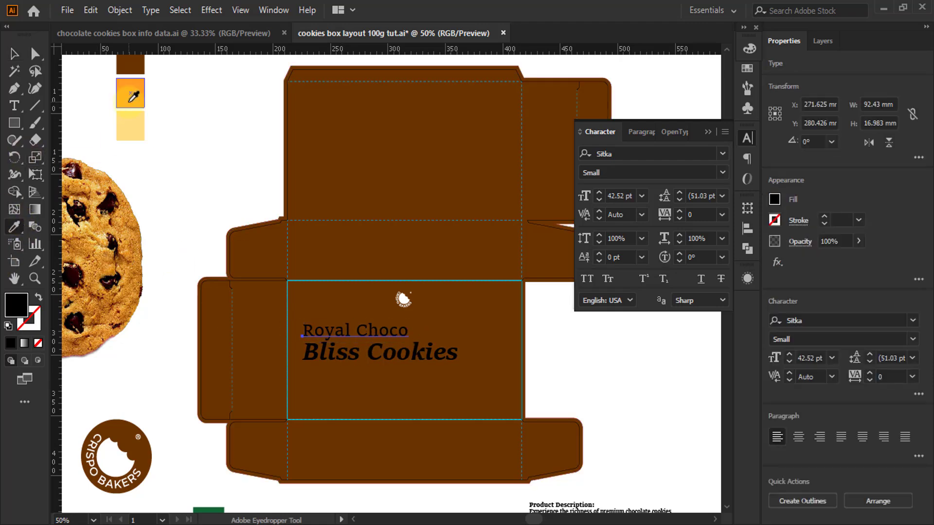
click(130, 92)
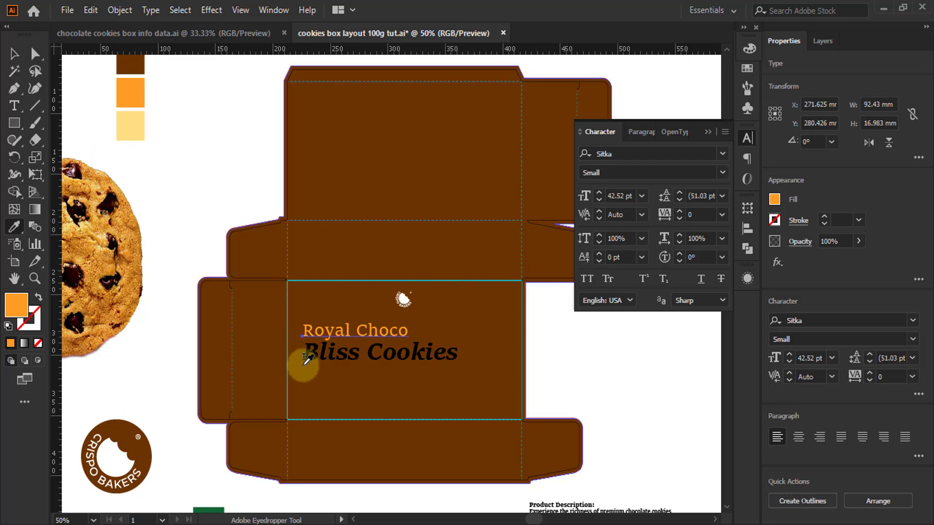
scroll(307, 375, up, 2)
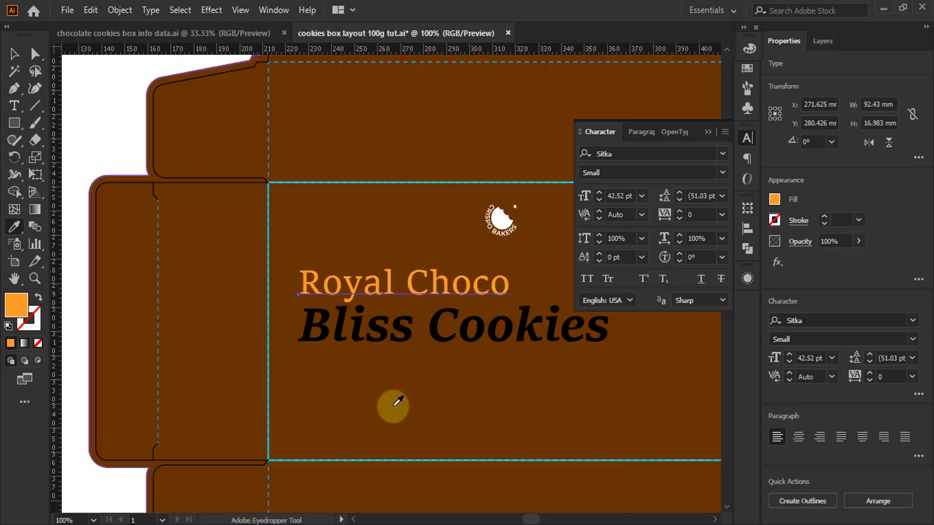
Recolour the "Bliss Cookies" line with the cream sampled from the palette swatch
ctrl+click(396, 323)
scroll(318, 374, down, 2)
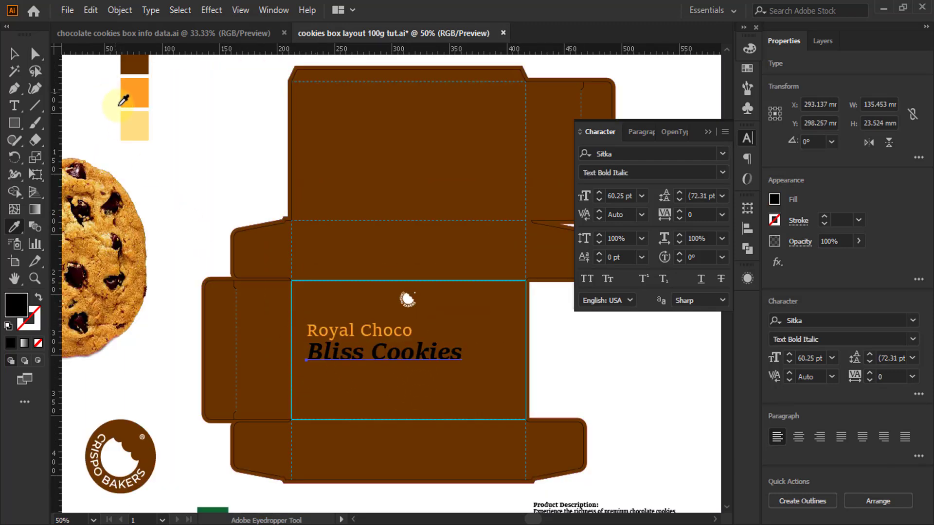
click(135, 124)
scroll(369, 351, up, 2)
scroll(370, 351, up, 2)
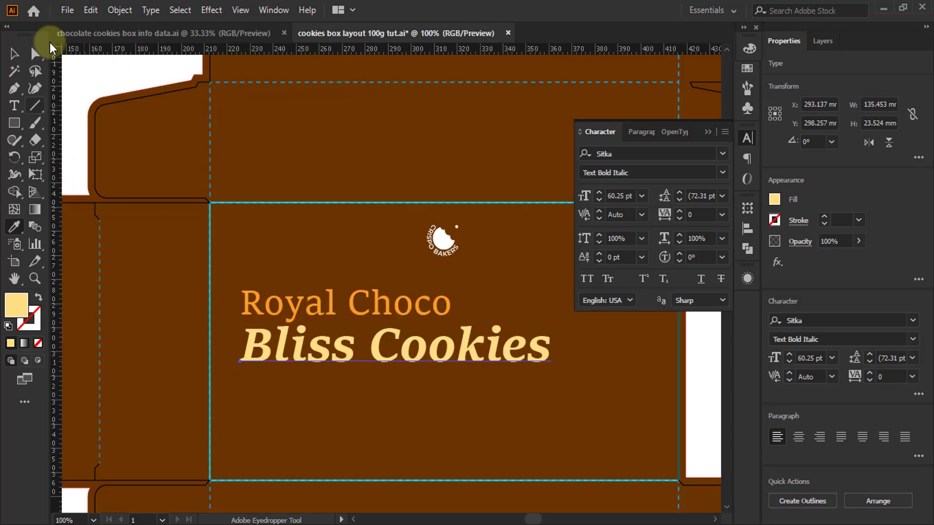
Group the two title lines and enlarge the group proportionally to about 171 mm wide
click(14, 54)
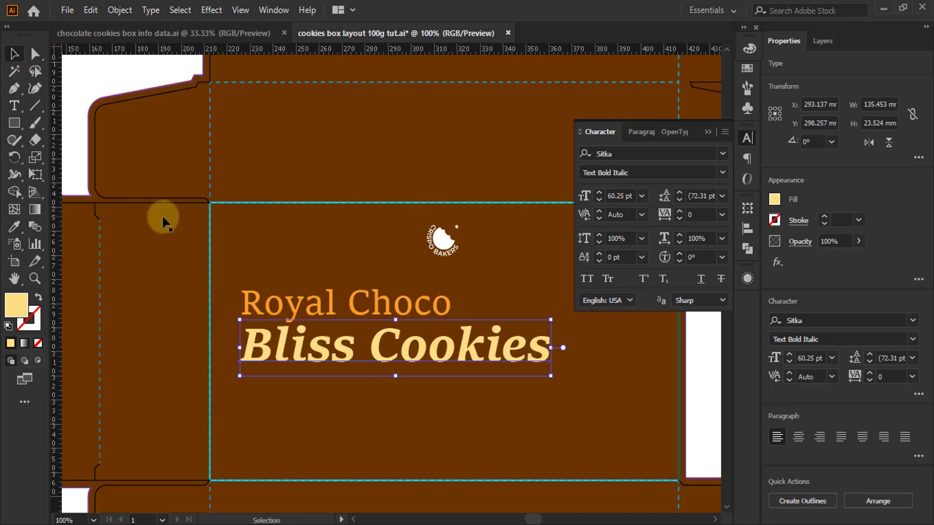
shift+click(389, 309)
scroll(231, 310, down, 1)
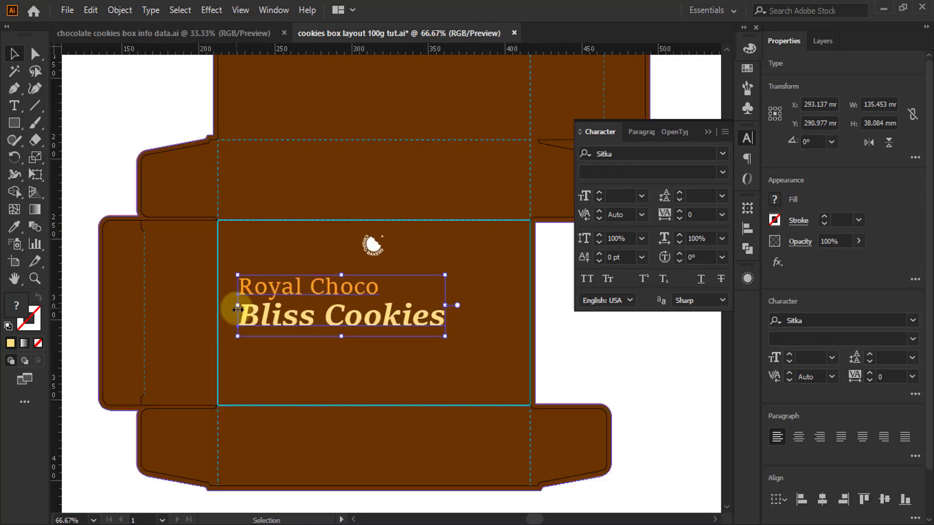
key(ctrl+g)
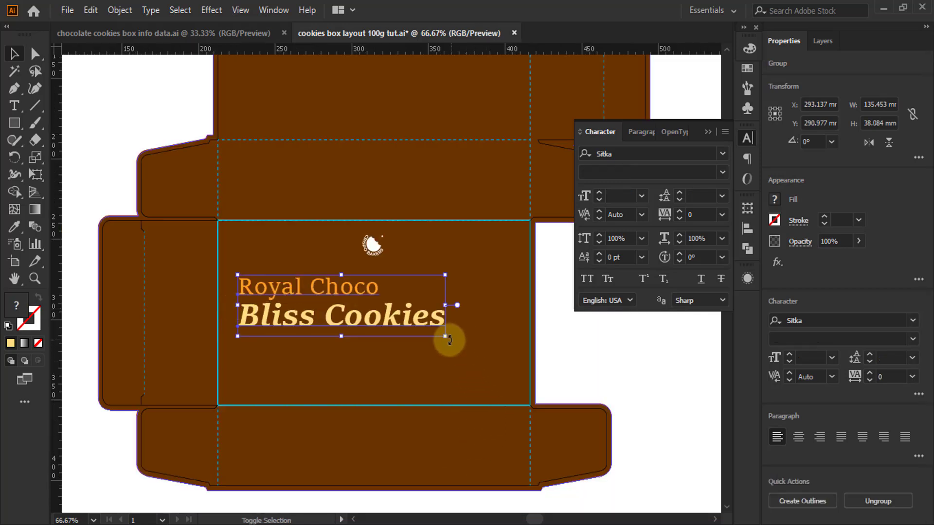
drag(445, 336, 493, 370)
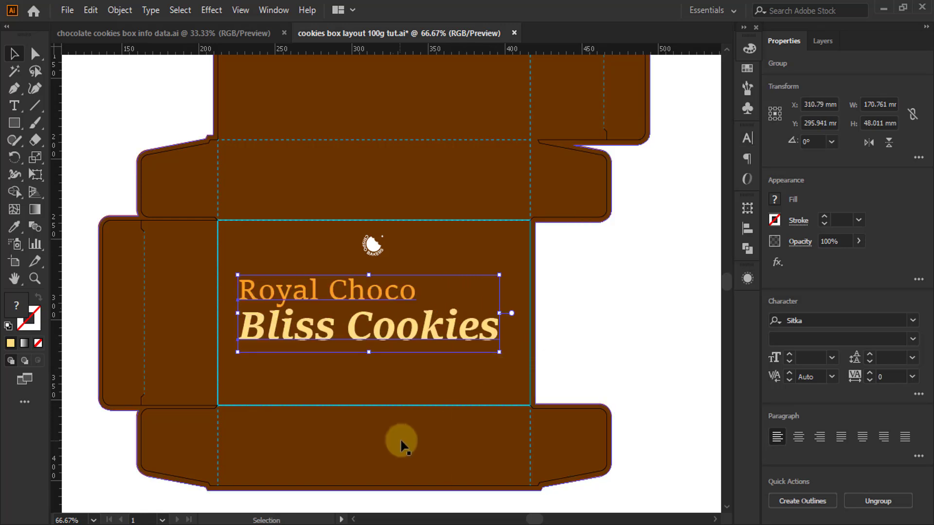
Place a duplicate of the title group in the blank area below the dieline
key(ctrl+minus)
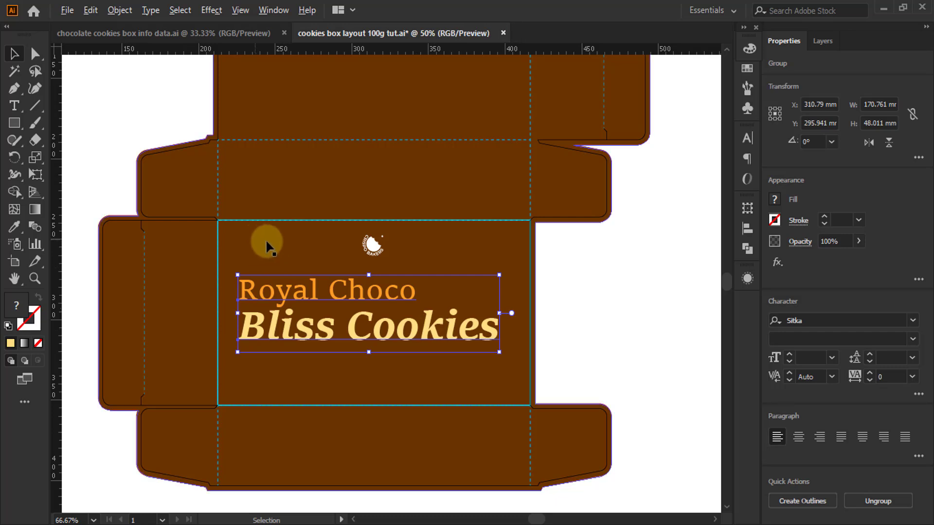
drag(382, 291, 363, 460)
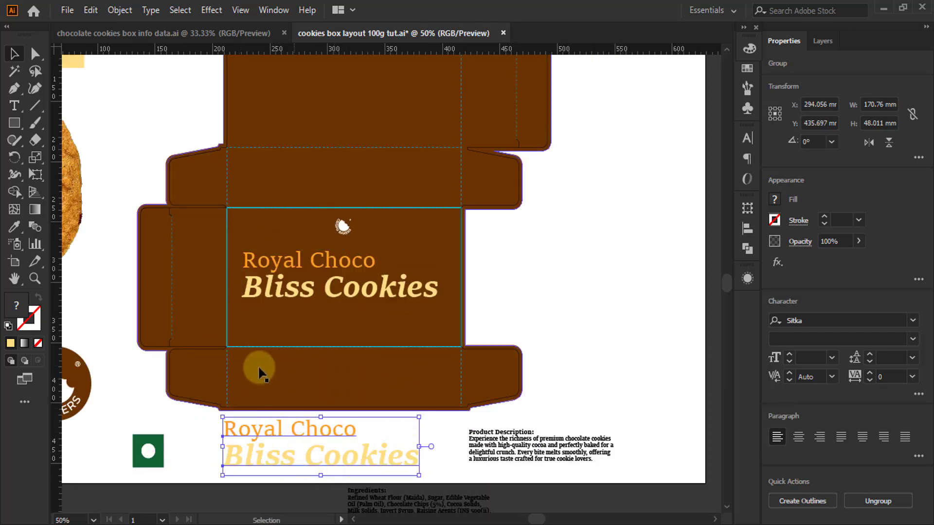
scroll(371, 283, up, 2)
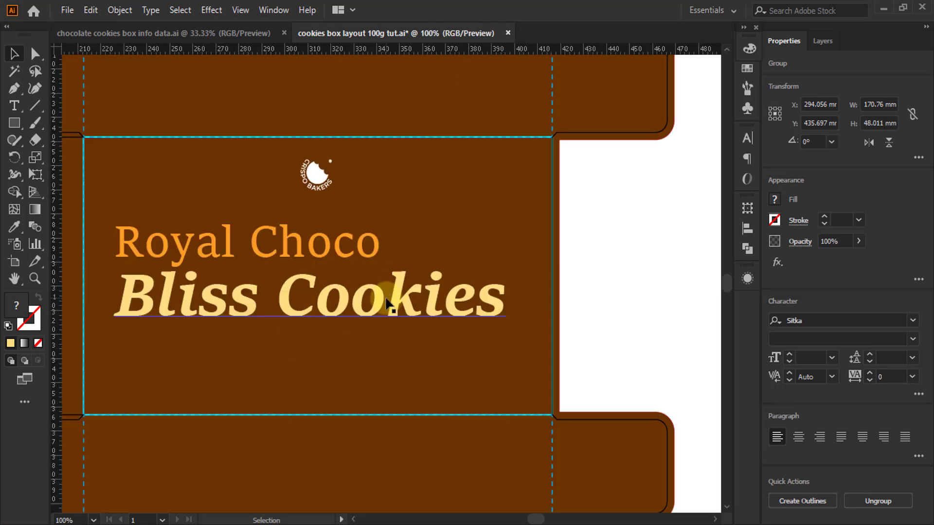
Apply a Rise warp effect with a horizontal bend of 90% to the front panel's title group
click(398, 293)
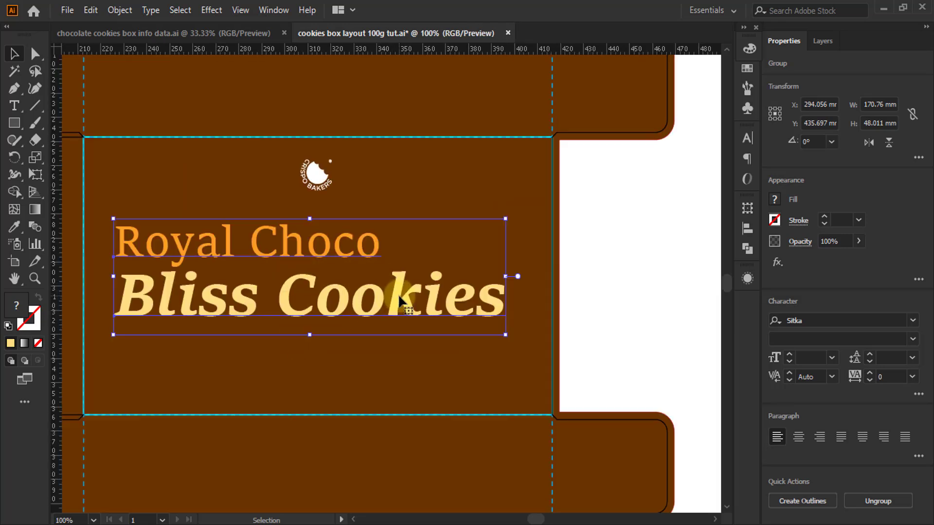
click(747, 279)
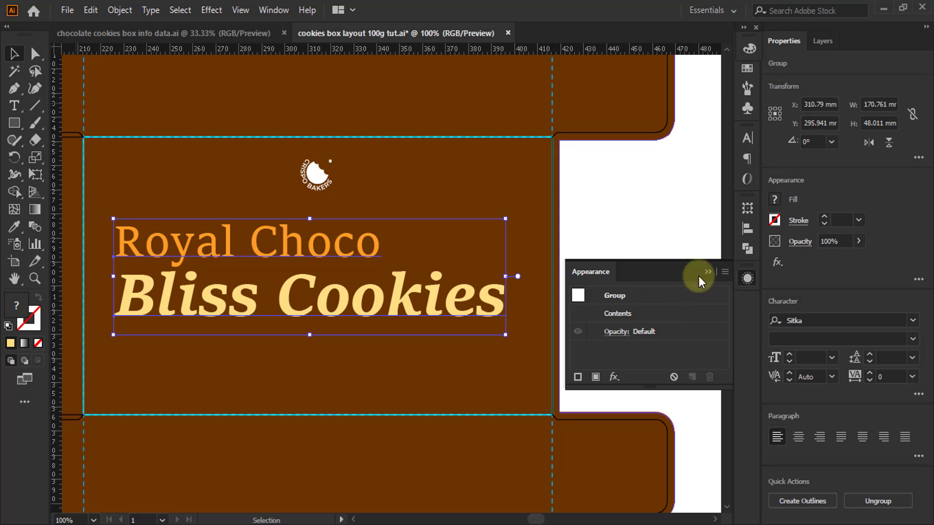
click(613, 376)
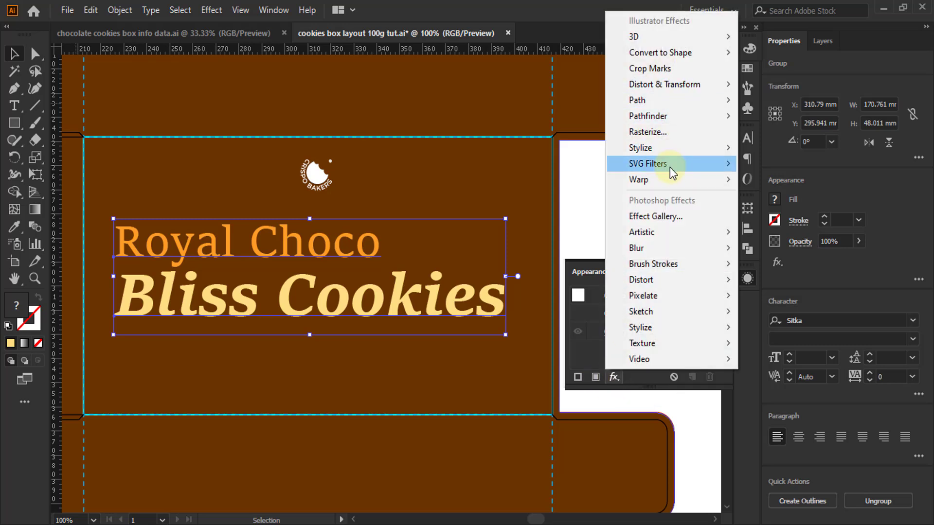
mouse_move(670, 178)
click(764, 180)
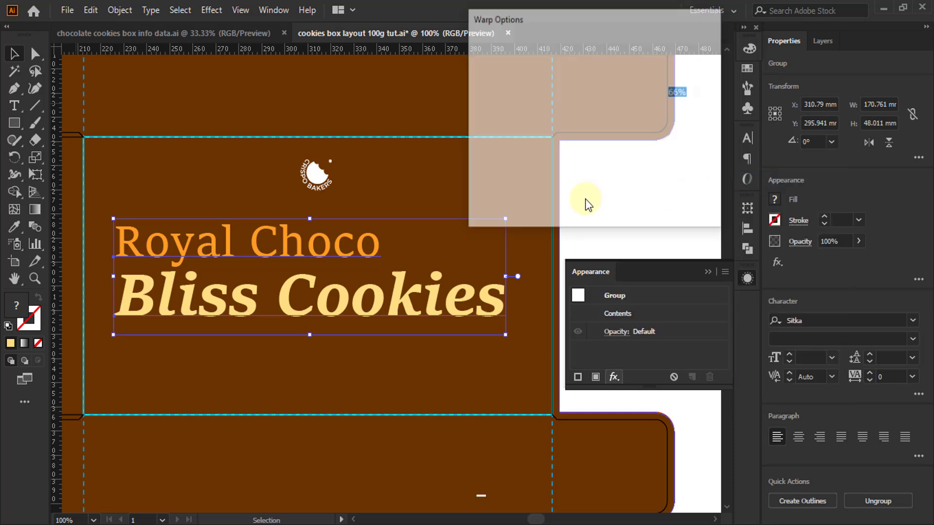
click(584, 54)
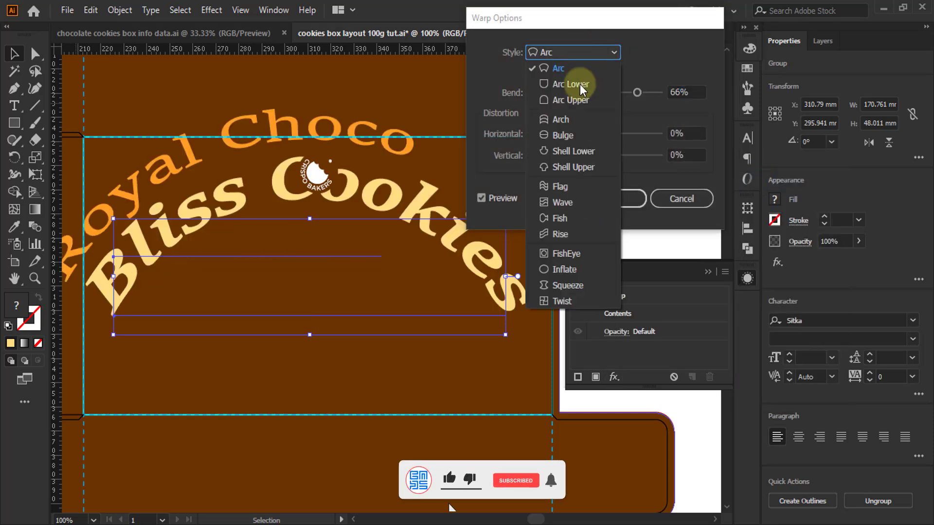
click(559, 235)
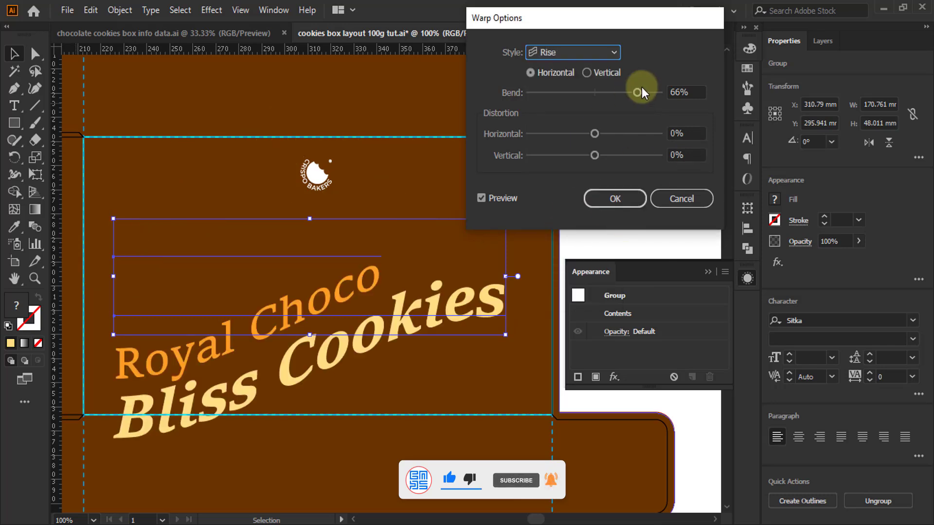
drag(638, 93, 817, 103)
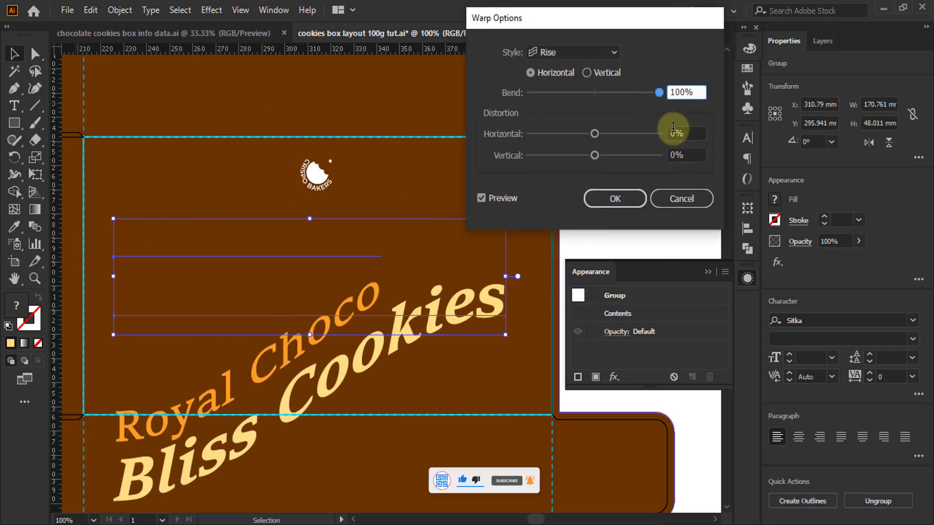
drag(659, 94, 612, 122)
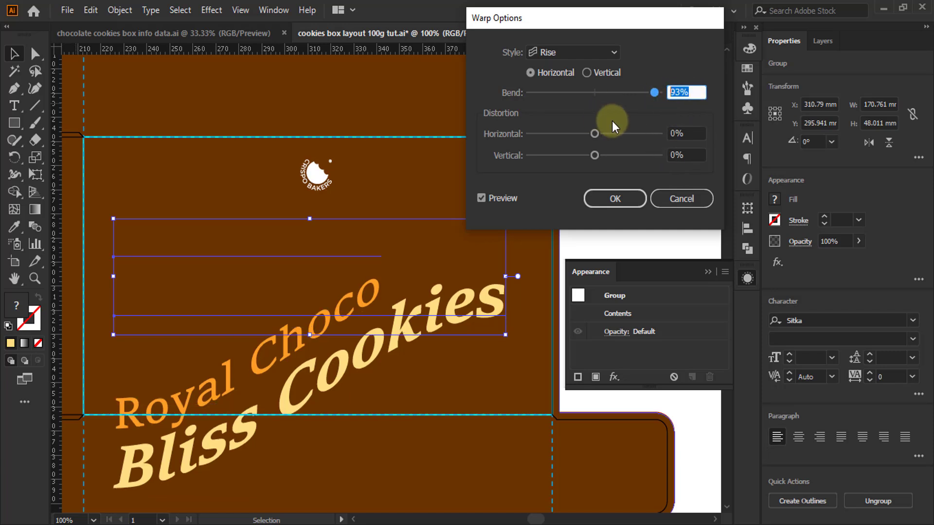
text(90)
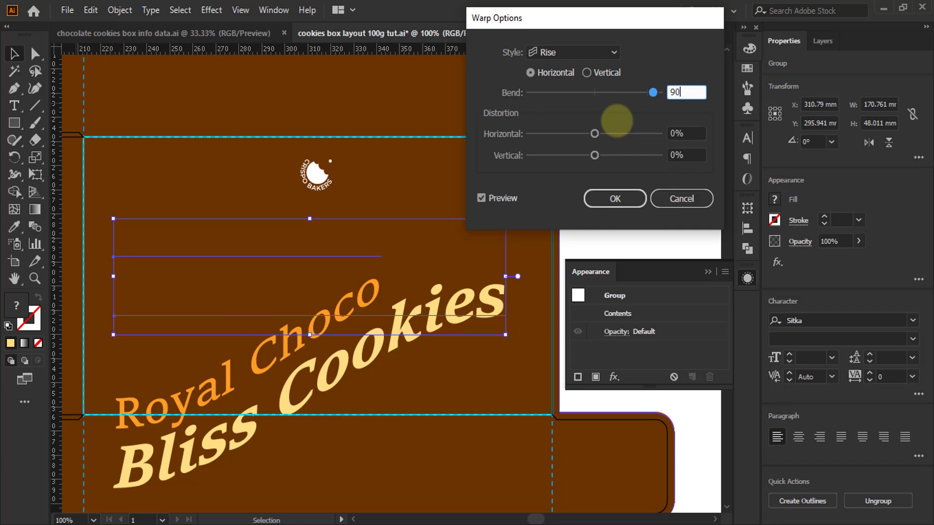
click(487, 199)
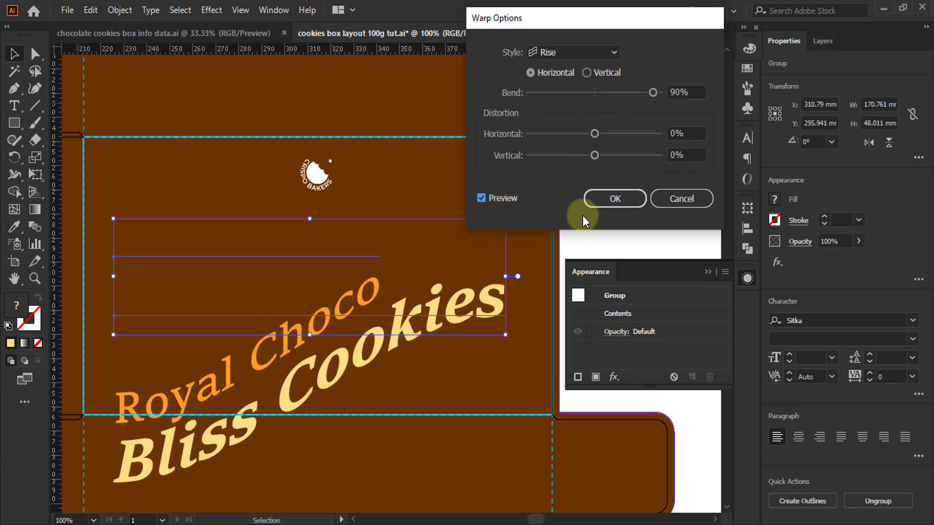
click(605, 204)
Try moving the warped title group higher on the front panel and undo both the move and the warp
drag(436, 324, 463, 210)
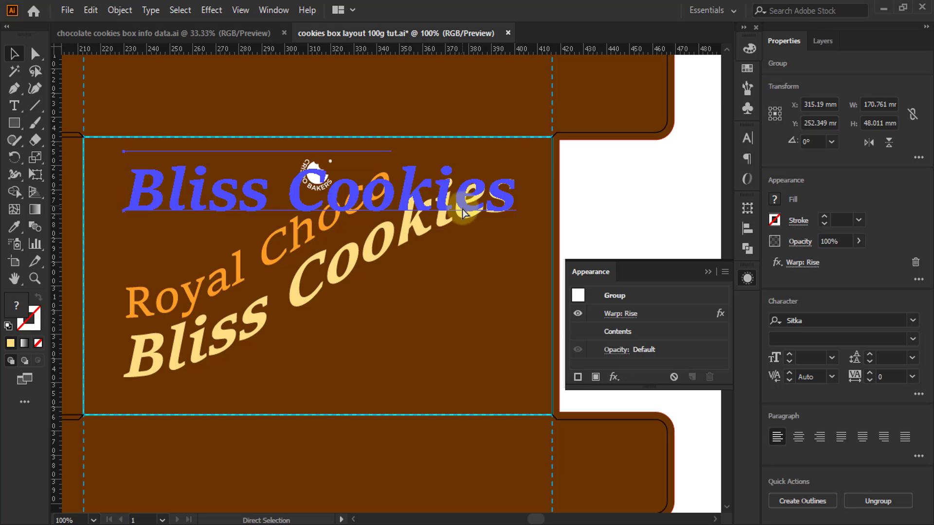
key(ctrl+z)
key(ctrl+z)
key(ctrl+z)
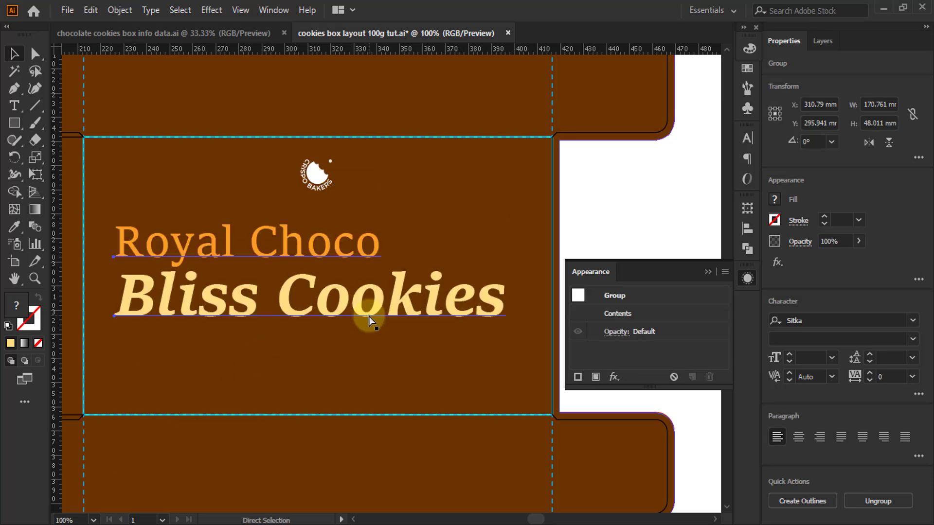
Ungroup the two title lines on the front panel
scroll(337, 194, down, 2)
key(a)
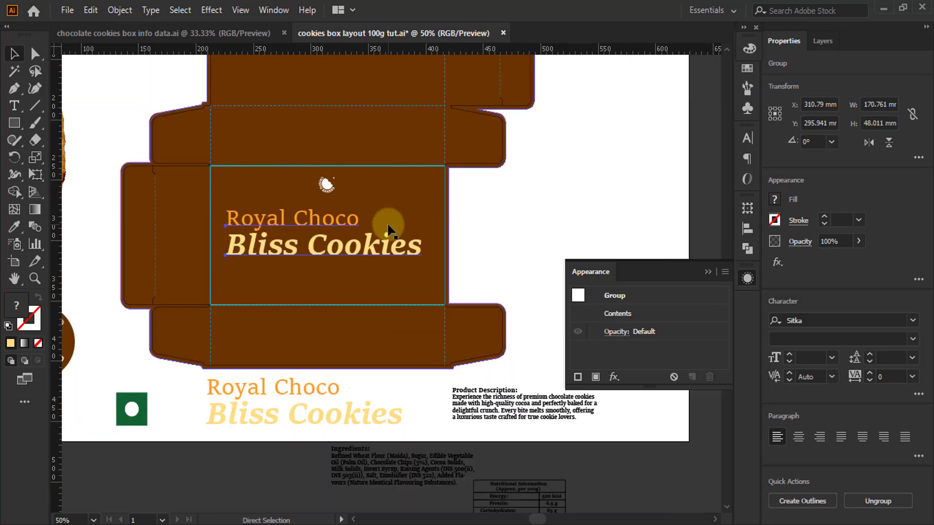
ctrl+click(388, 226)
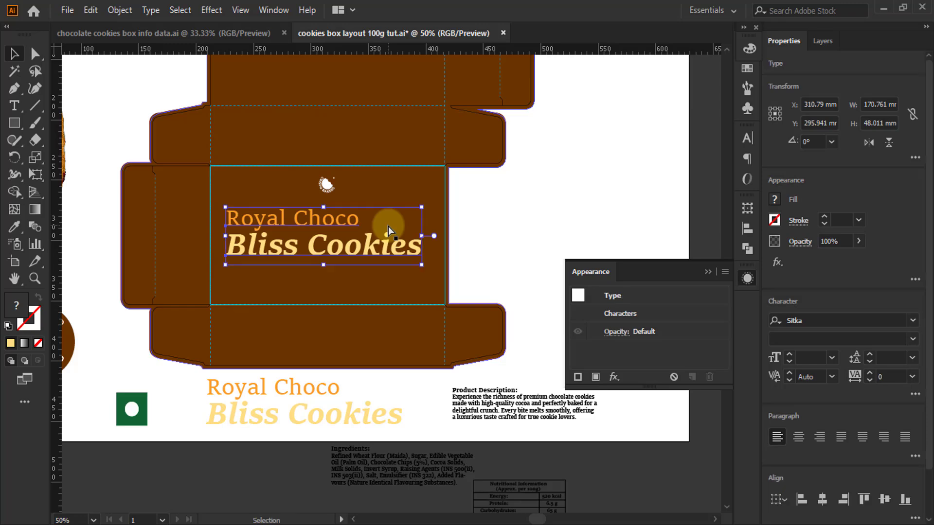
click(465, 167)
Switch to the "cookies box 100g info data" Notepad file and look up the tagline for the front panel
scroll(453, 179, down, 2)
scroll(477, 218, down, 1)
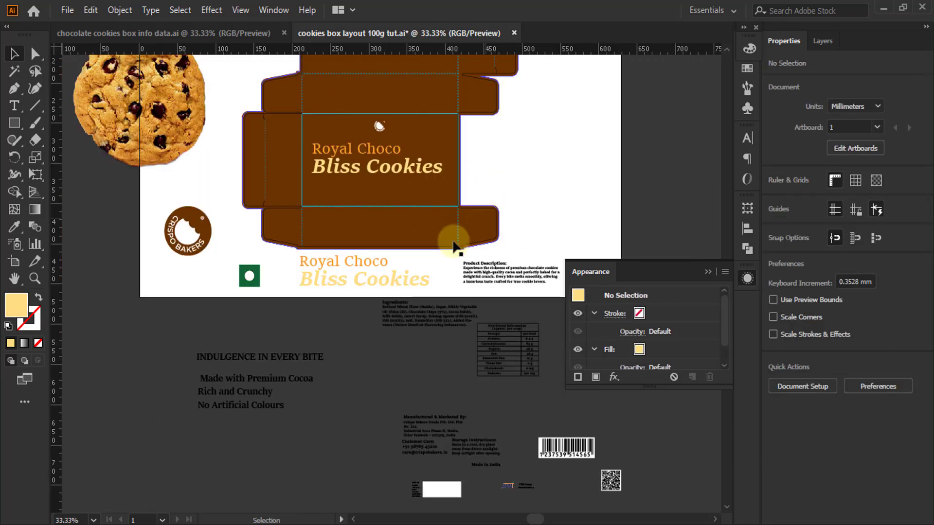
scroll(265, 340, up, 1)
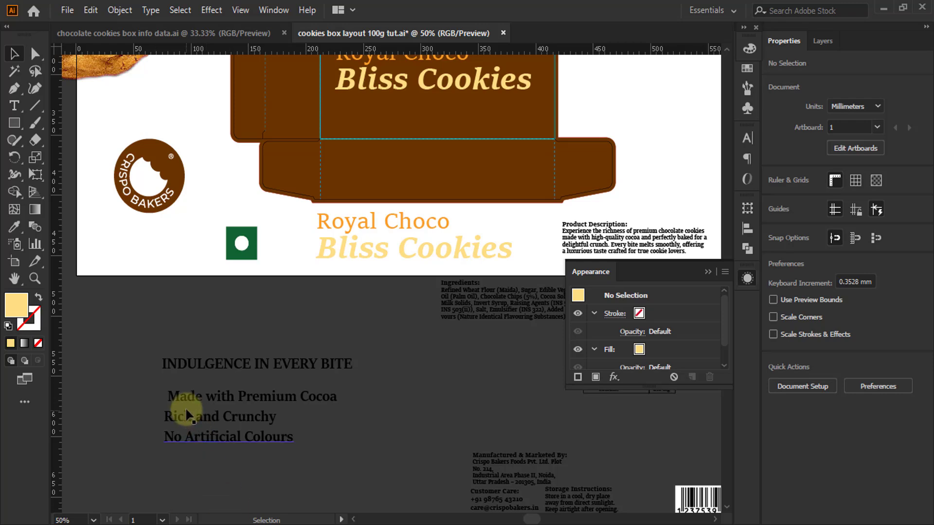
key(alt+Tab)
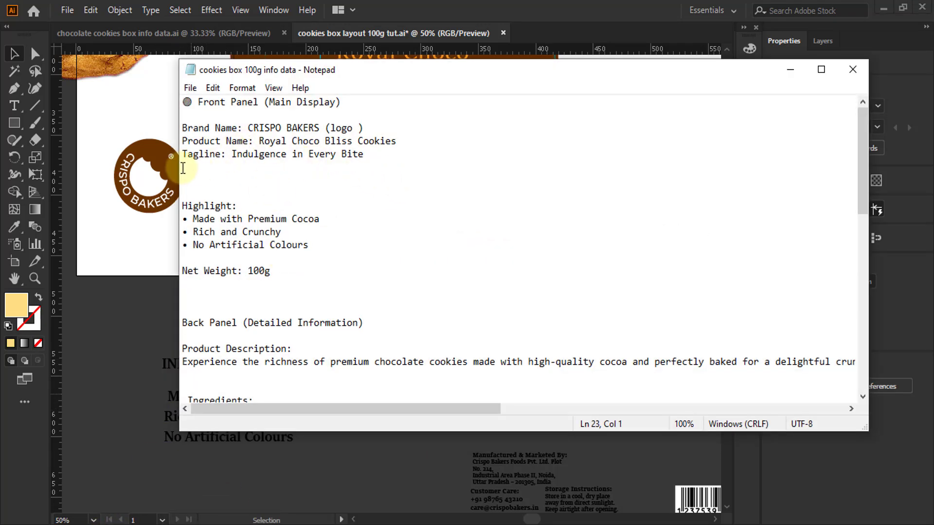
drag(229, 155, 407, 164)
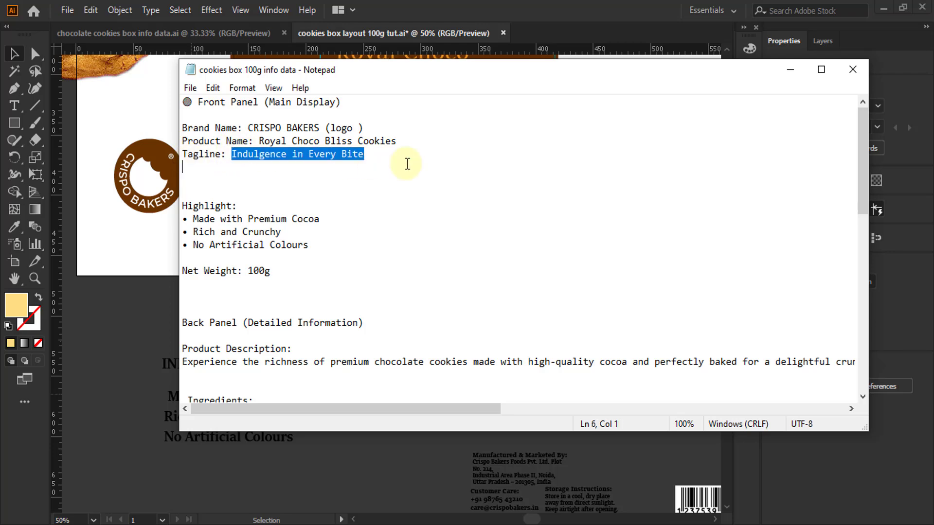
click(791, 70)
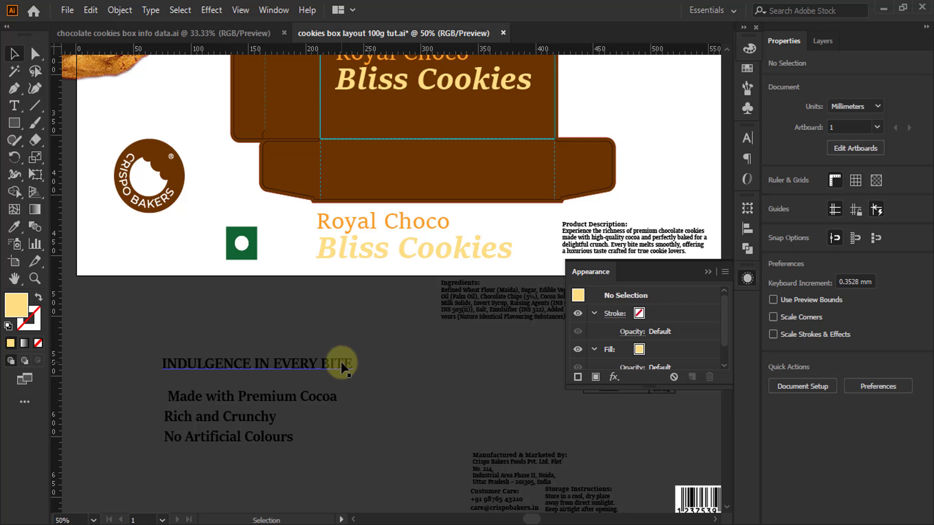
Move the "INDULGENCE IN EVERY BITE" tagline onto the front panel, directly below "Bliss Cookies" and aligned to its left edge
drag(341, 363, 516, 100)
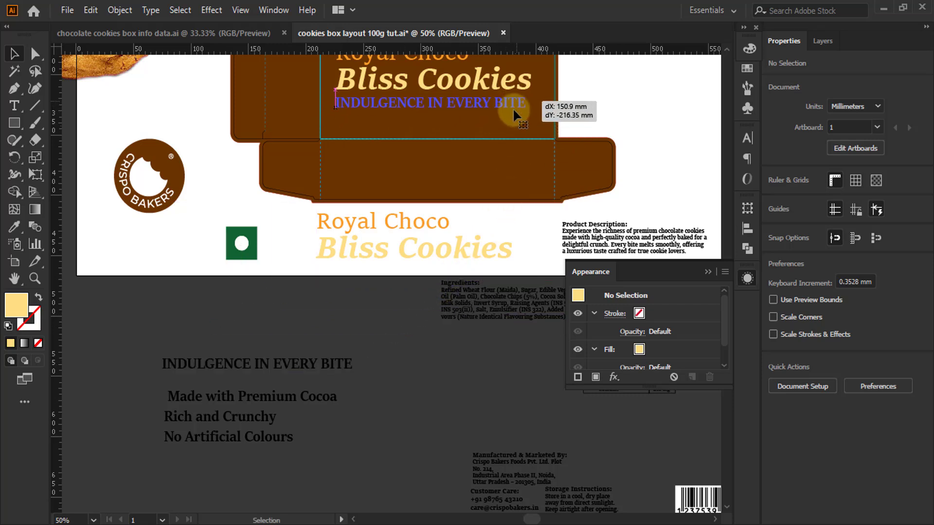
scroll(507, 145, up, 3)
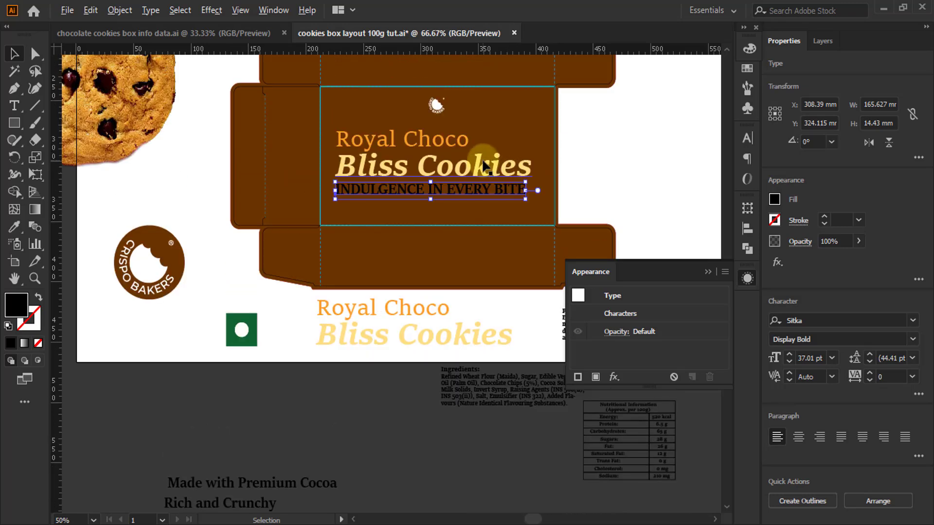
scroll(484, 166, up, 2)
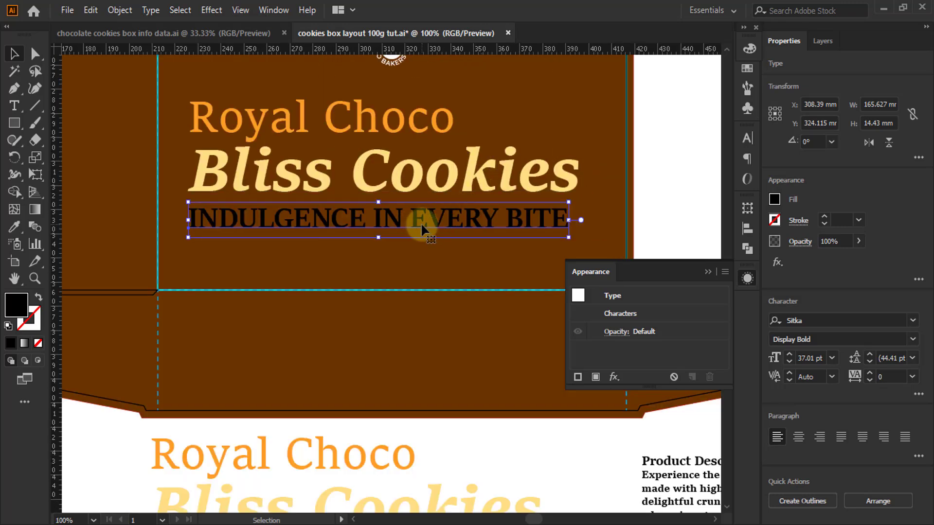
Copy the text style and orange colour of "Royal Choco" onto the tagline and set it in All Caps
key(i)
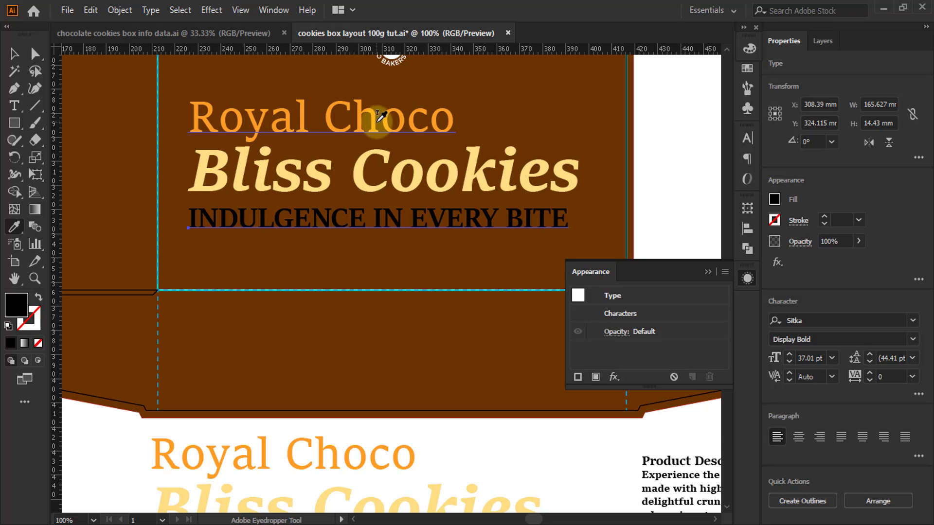
click(377, 121)
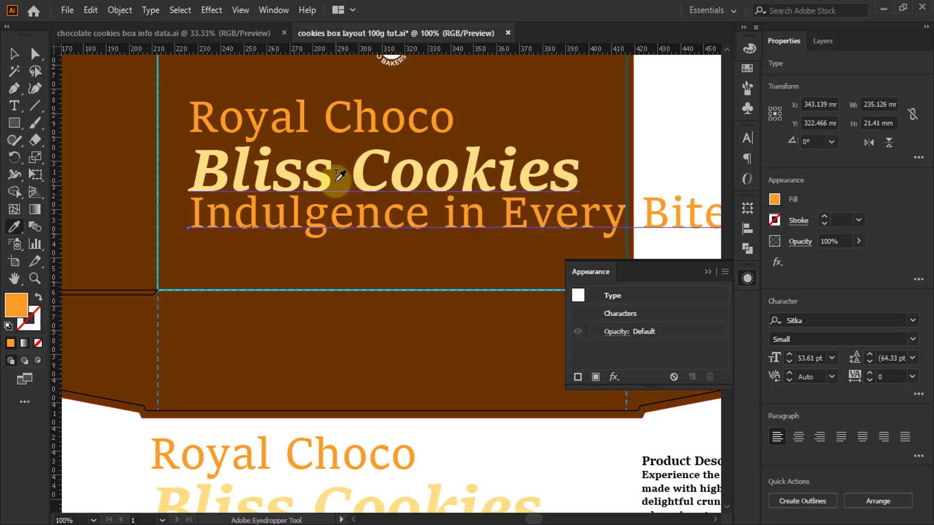
click(13, 53)
scroll(205, 214, down, 1)
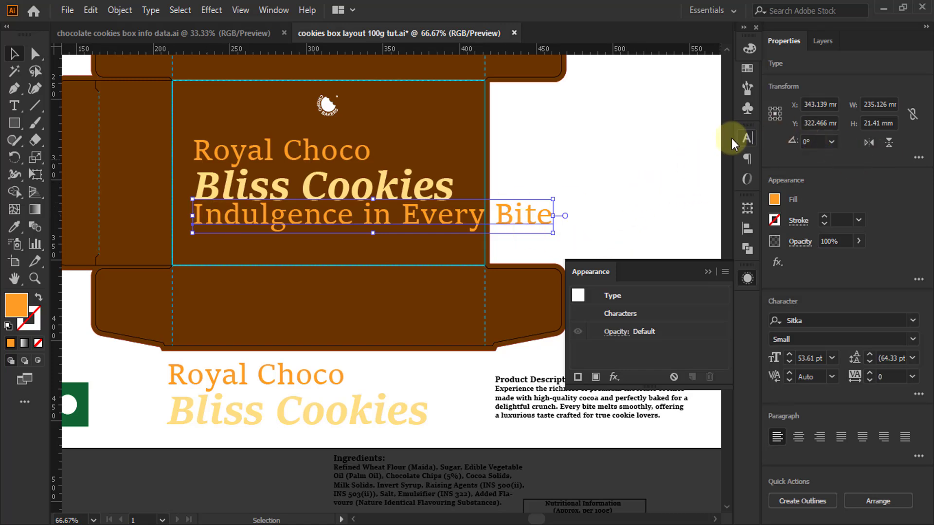
click(748, 138)
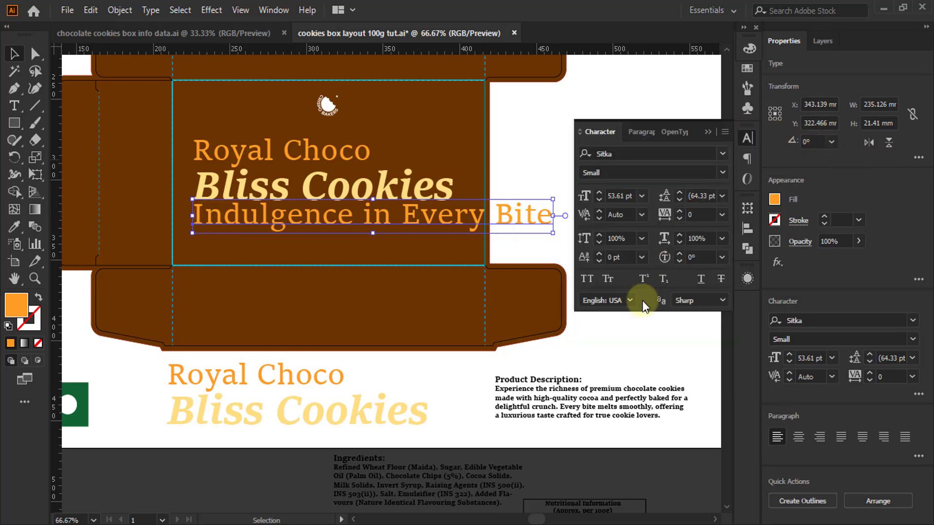
click(589, 279)
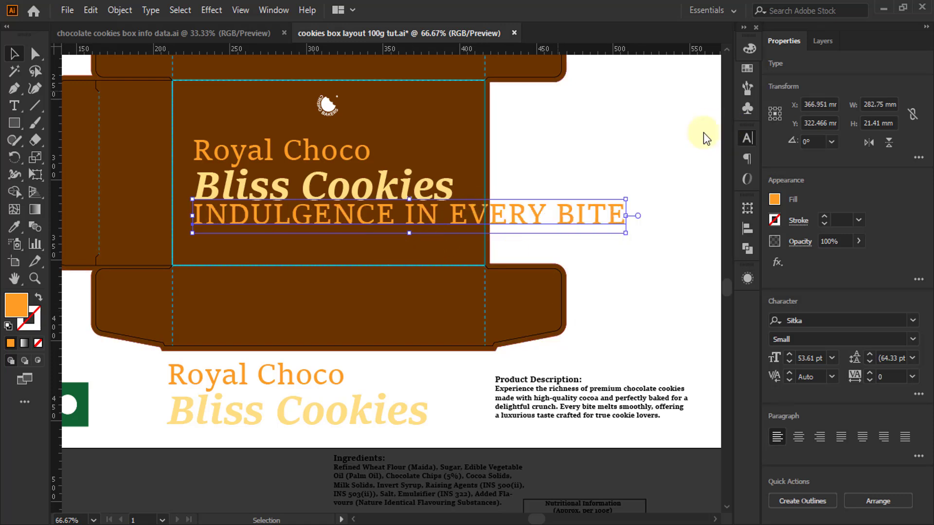
Scale the tagline down proportionally to about 172 mm wide to match the "Bliss Cookies" line
drag(626, 234, 486, 251)
scroll(429, 211, up, 2)
scroll(578, 238, down, 2)
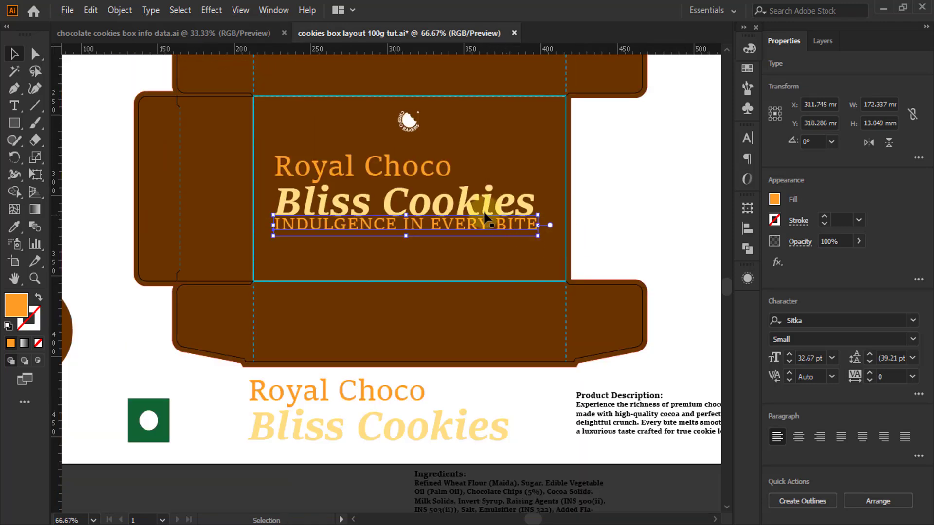
Nudge the tagline down to leave a small gap below "Bliss Cookies"
scroll(477, 212, up, 1)
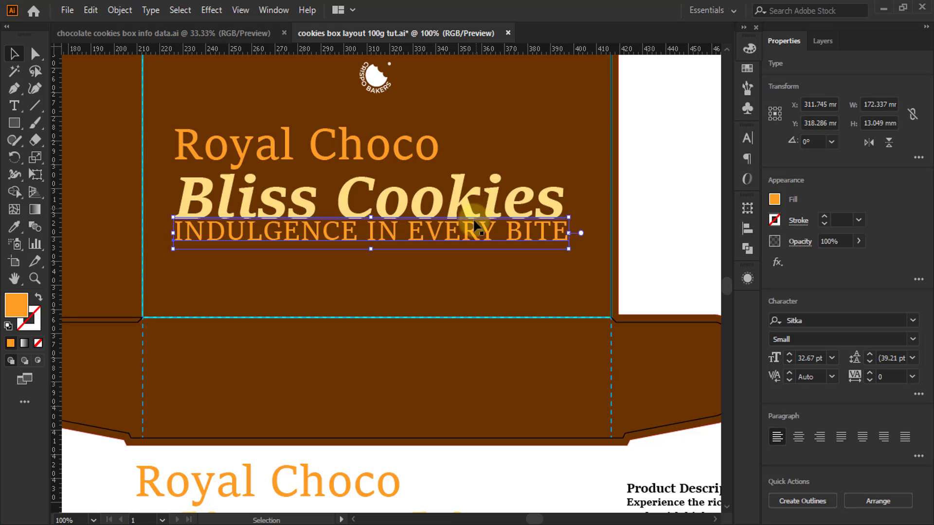
key(Down)
key(Down)
key(Down)
key(Down)
key(Down)
key(Down)
key(Down)
key(Down)
key(Down)
key(Down)
key(Down)
key(Down)
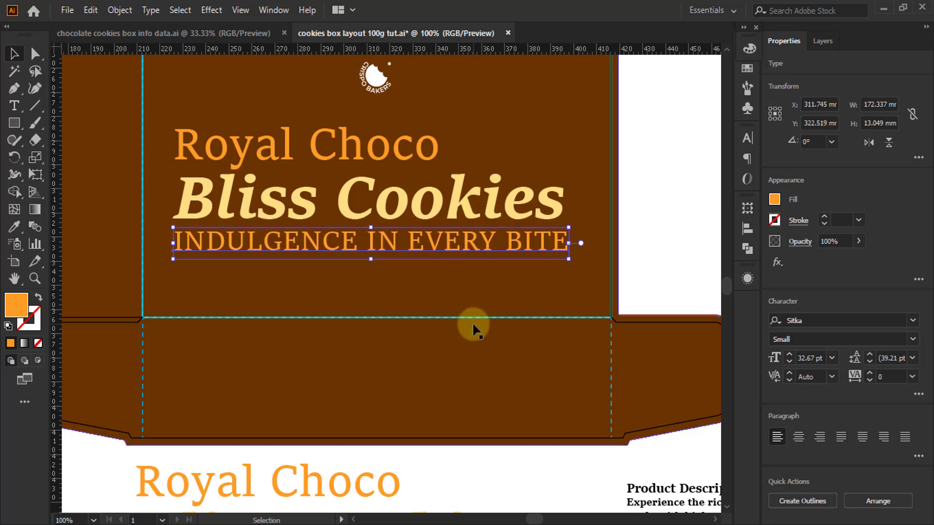
key(Up)
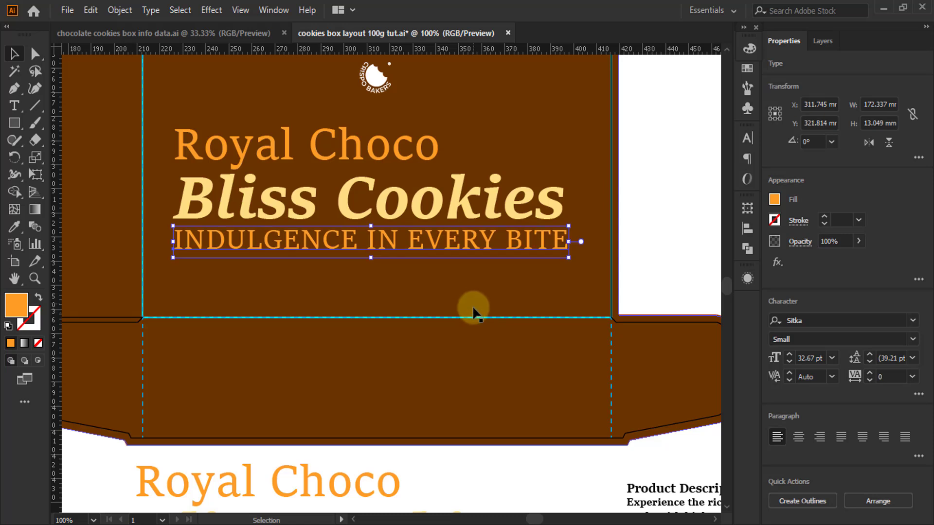
Group the tagline with the "Royal Choco" and "Bliss Cookies" lines and open the group's appearance settings
shift+click(390, 170)
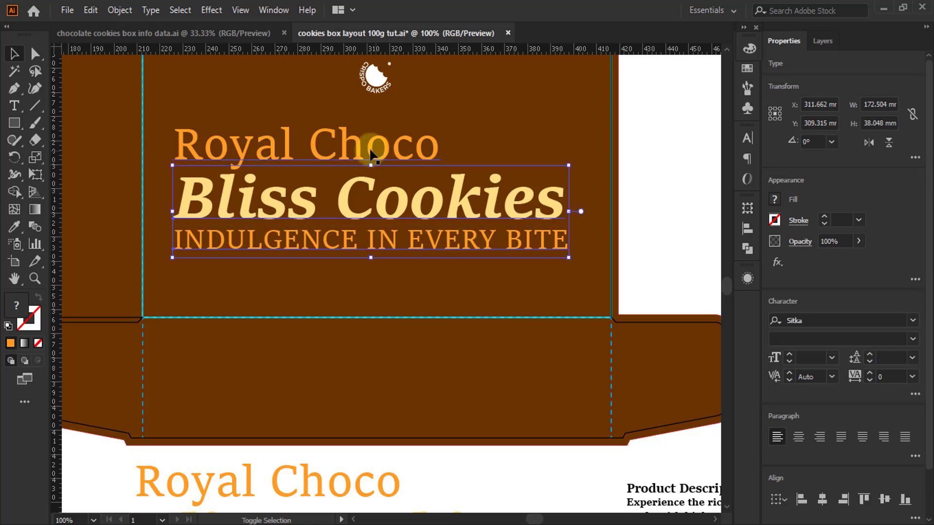
shift+click(370, 148)
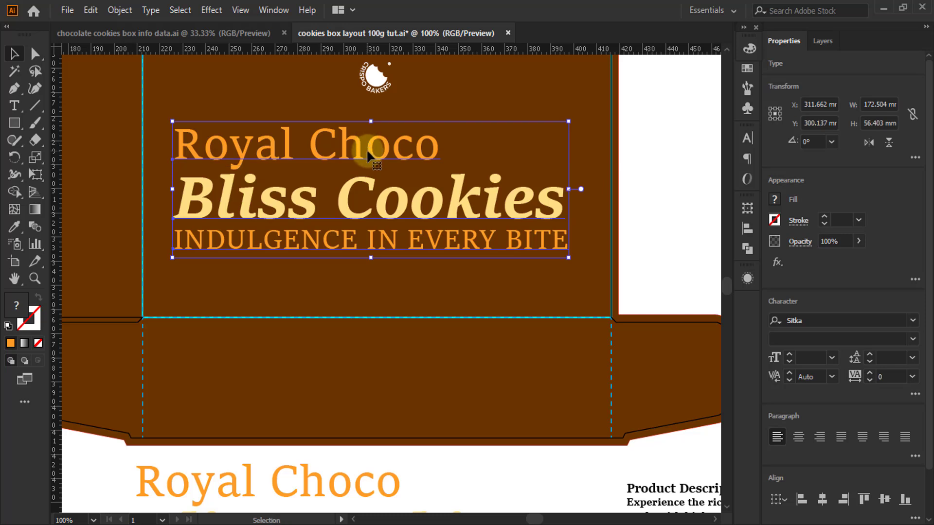
key(ctrl+g)
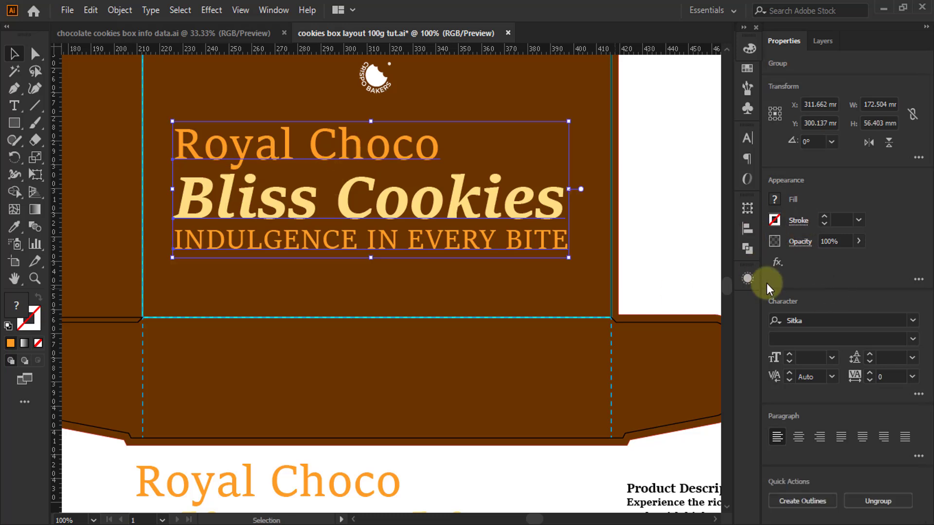
click(748, 279)
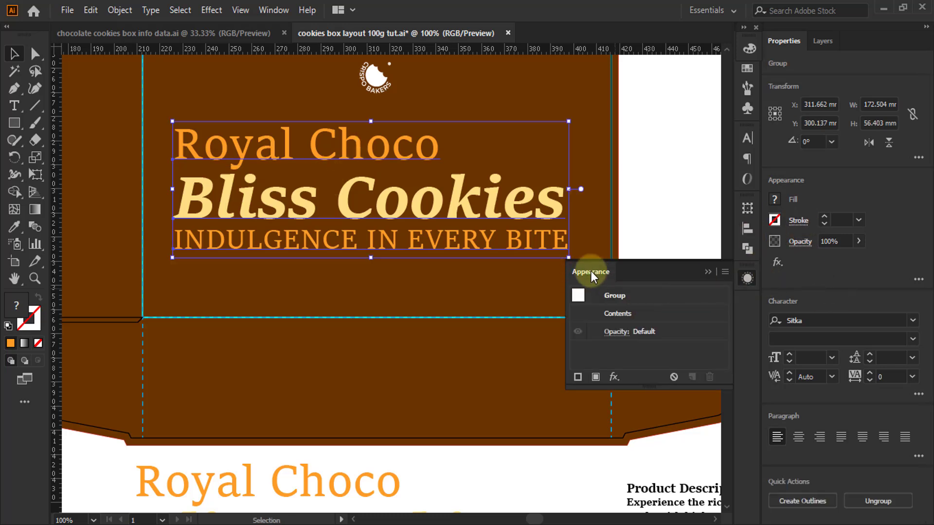
Apply a horizontal Rise warp with a 55% bend to the grouped title and tagline
click(613, 378)
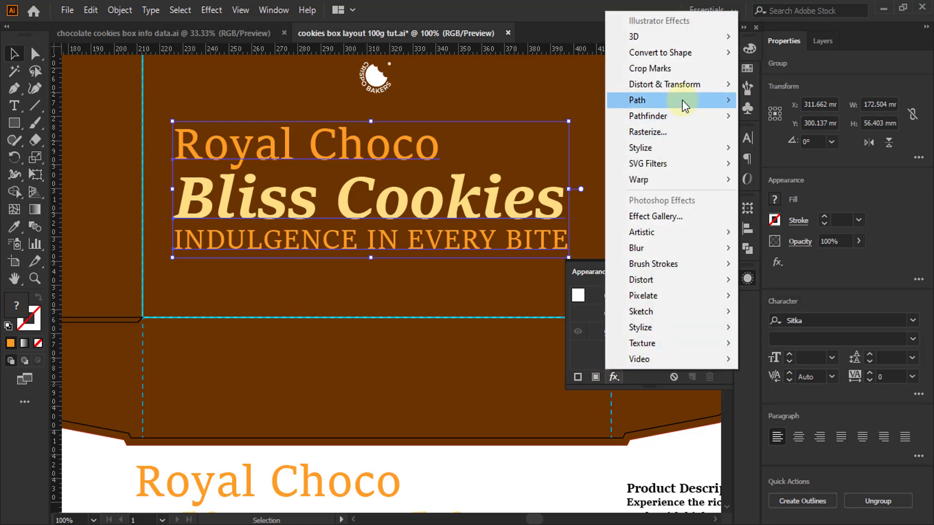
mouse_move(674, 183)
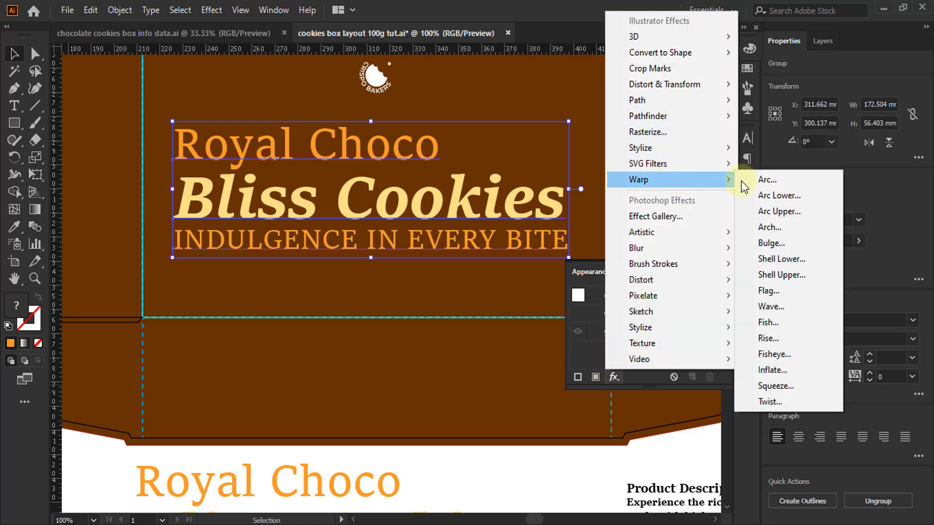
click(780, 187)
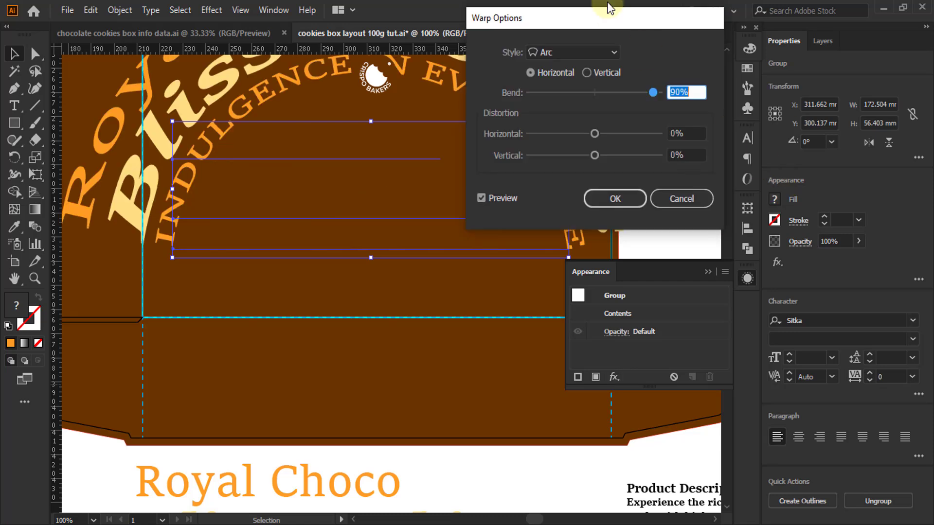
click(577, 57)
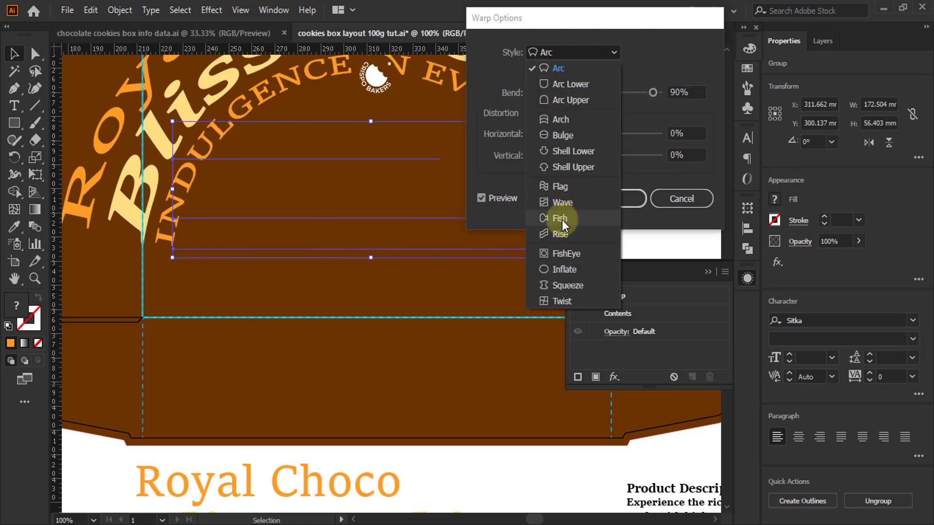
click(565, 234)
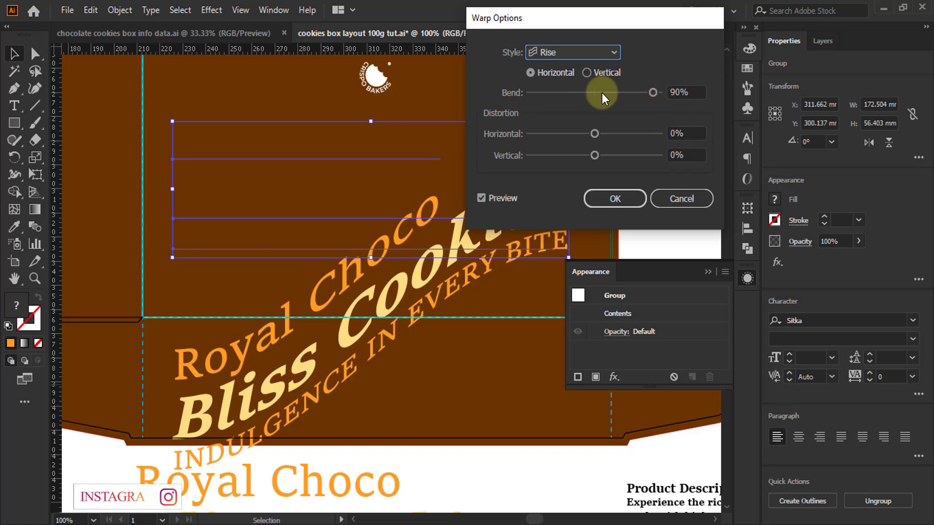
click(614, 204)
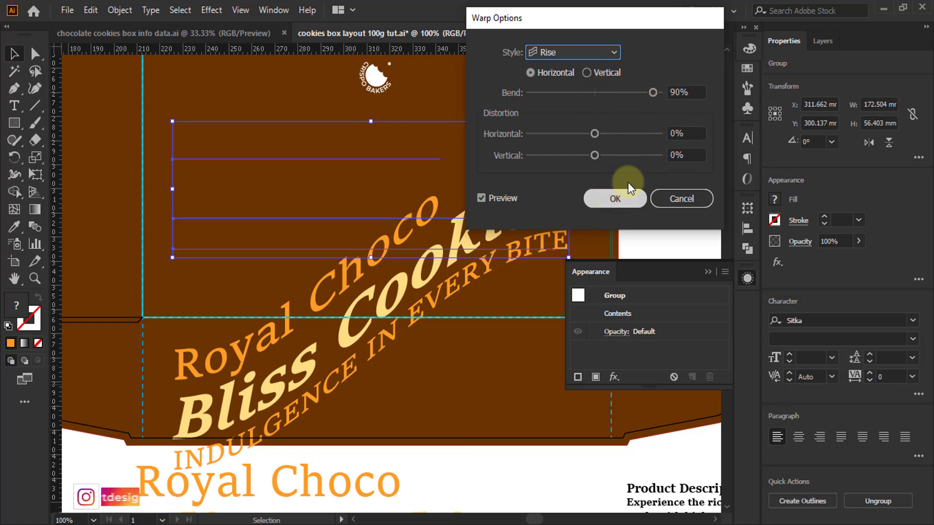
drag(655, 92, 632, 97)
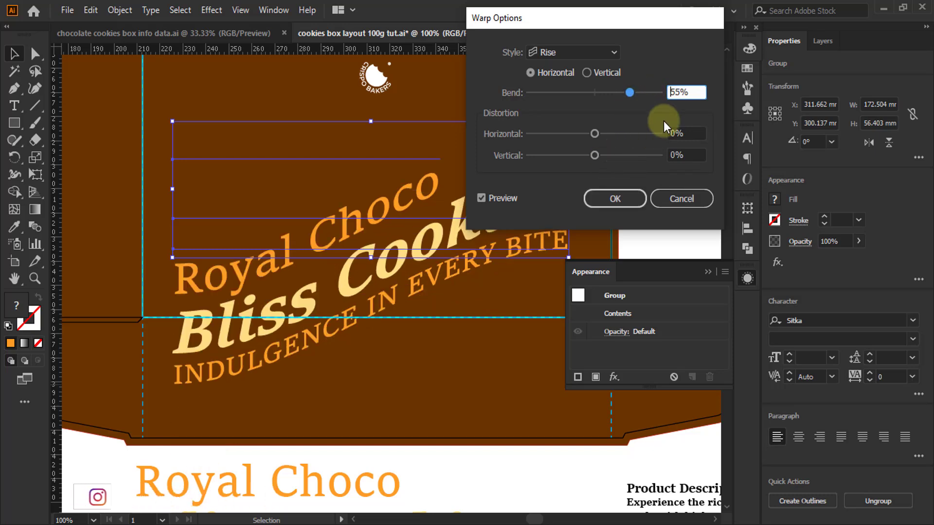
click(631, 203)
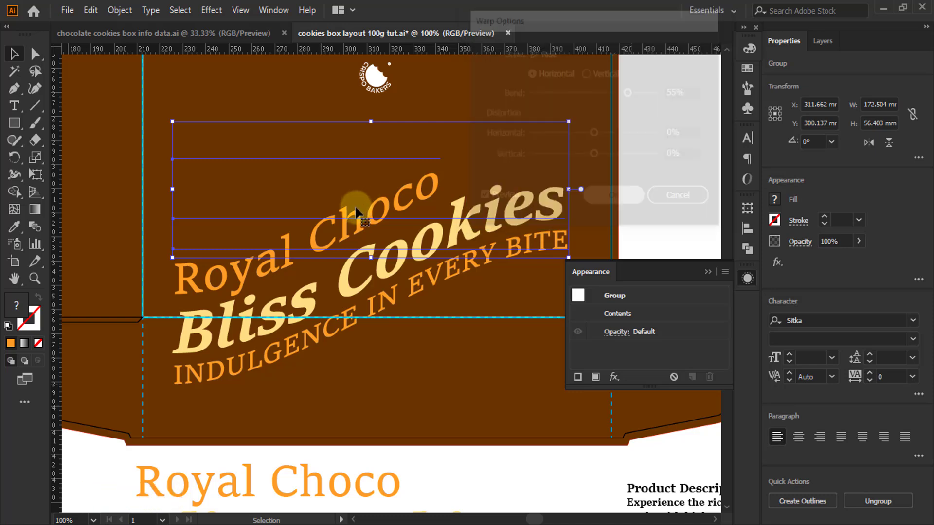
Move the warped title group up into the front panel and expand its appearance
key(ctrl+minus)
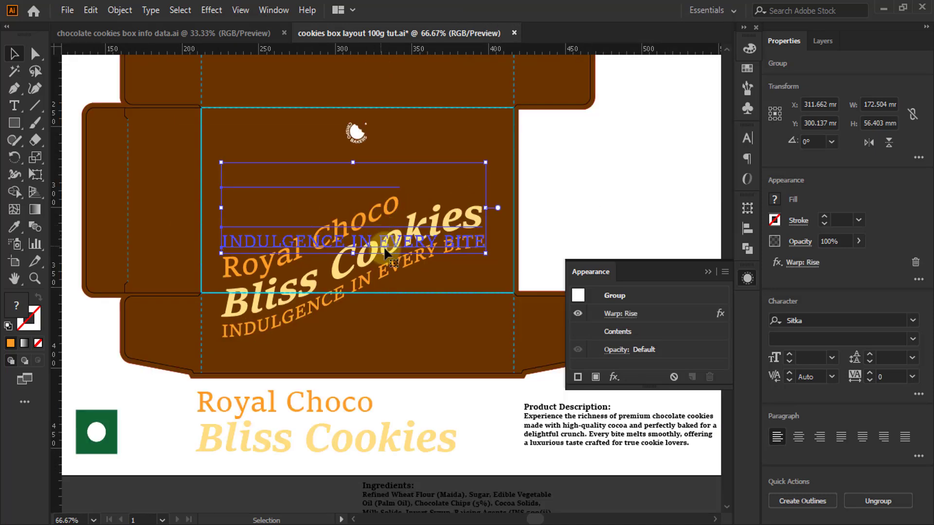
drag(383, 246, 386, 192)
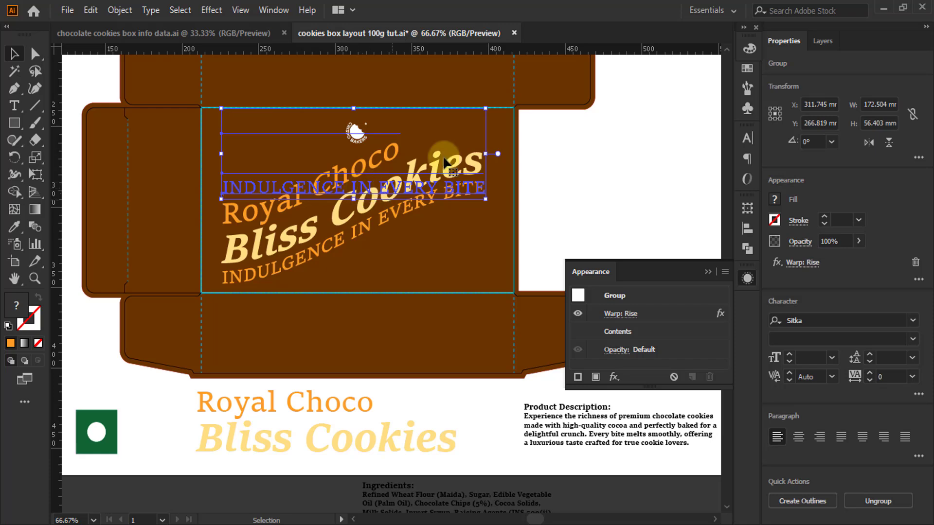
click(114, 13)
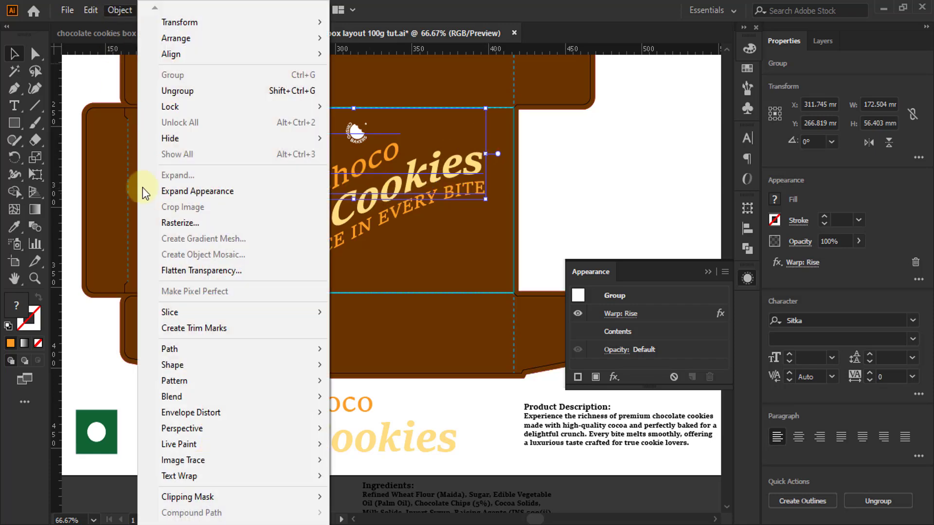
click(196, 193)
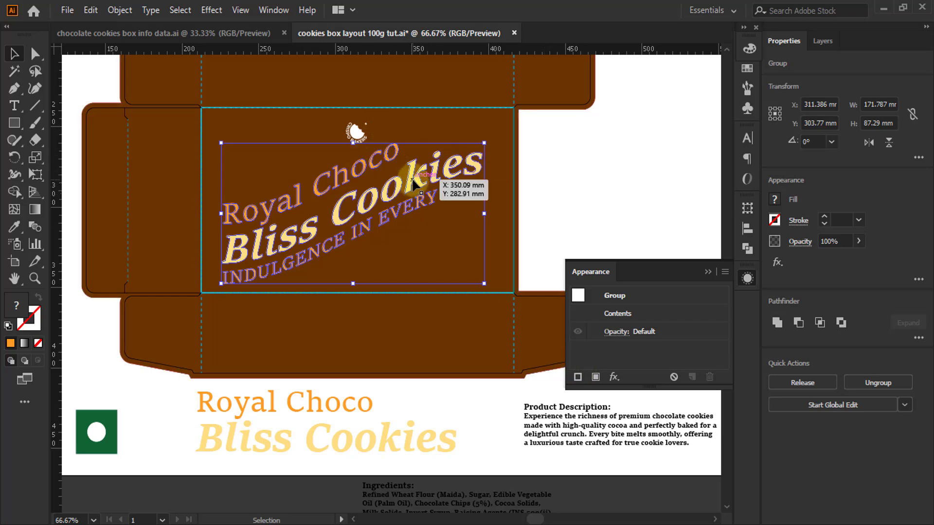
Raise the title group slightly, scale it down to about 170 mm wide and centre it horizontally on the front panel
mouse_move(409, 179)
mouse_down()
mouse_move(421, 159)
mouse_move(410, 170)
mouse_up()
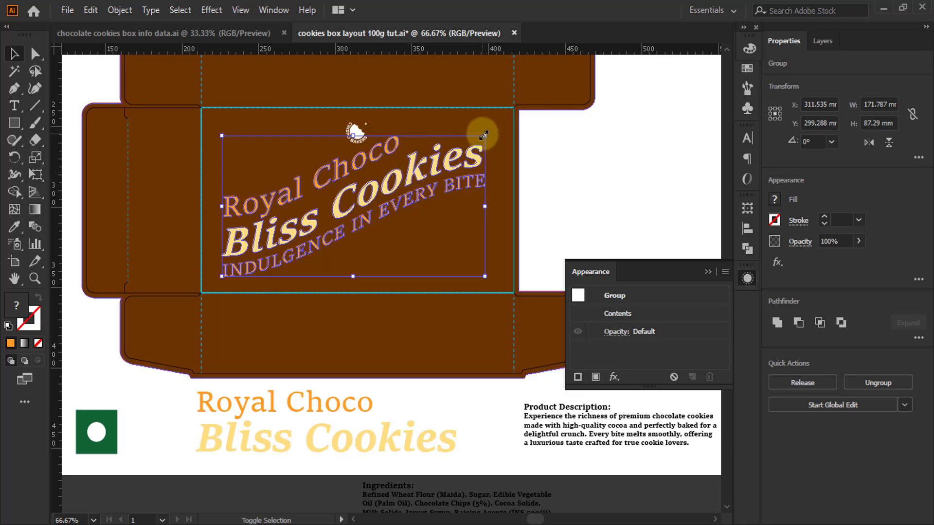
mouse_move(484, 137)
mouse_down()
mouse_move(491, 131)
mouse_move(481, 134)
mouse_up()
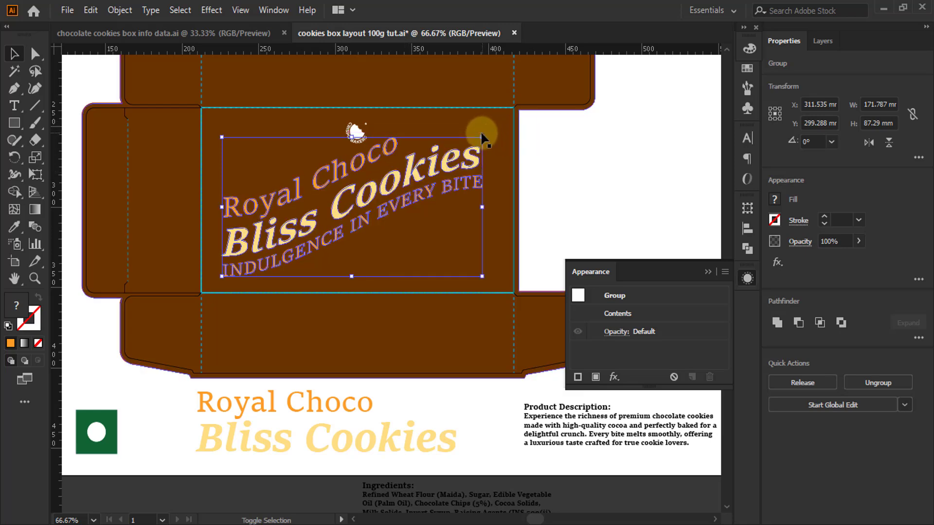
shift+click(468, 107)
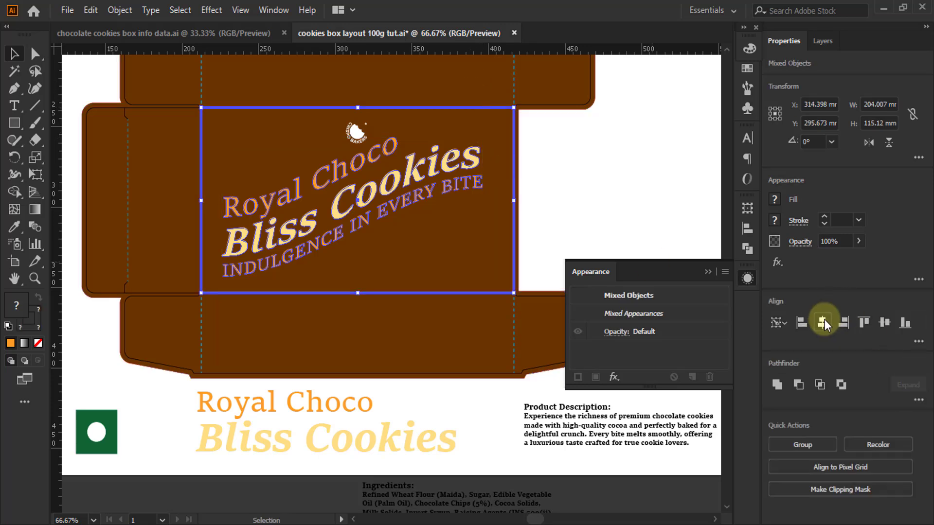
click(823, 322)
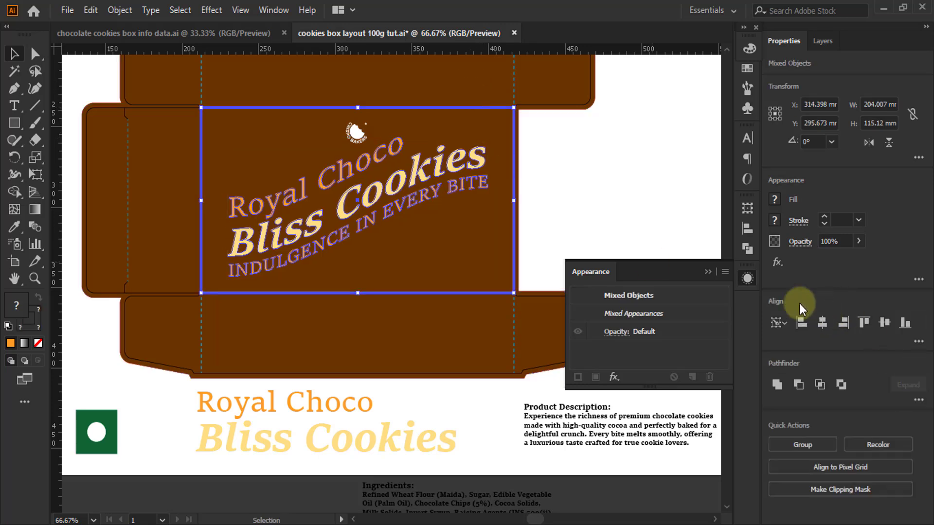
click(638, 189)
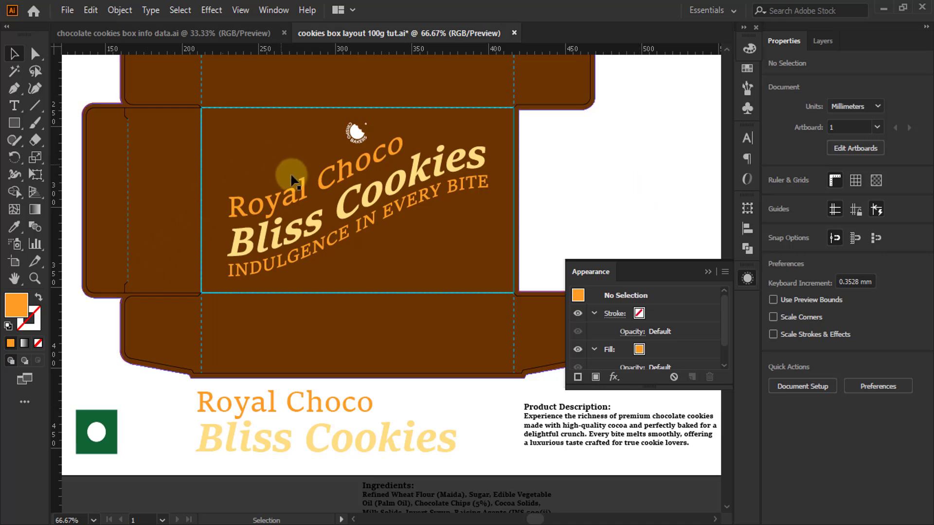
Bring the cookie image onto the front panel, scaled to about 53 mm wide and overlapping the right end of the tagline
scroll(375, 156, down, 1)
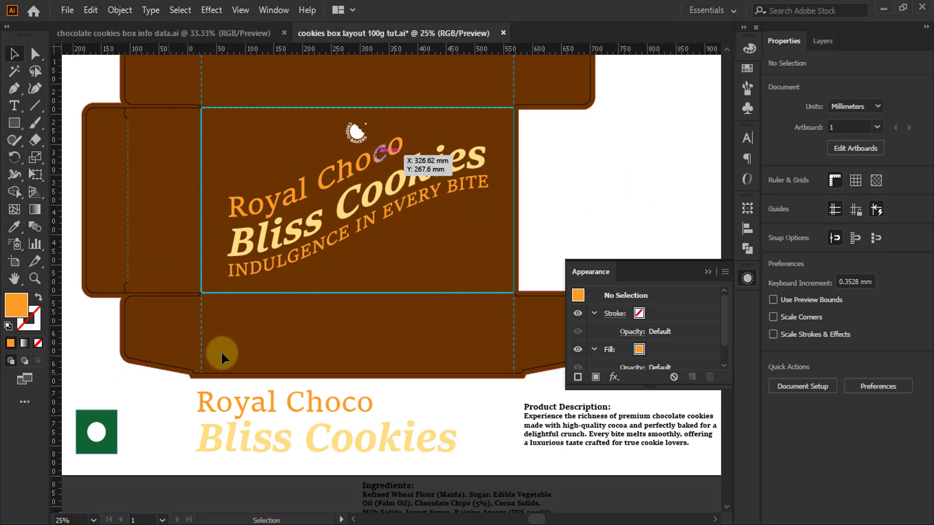
scroll(303, 337, down, 2)
drag(203, 106, 389, 147)
scroll(389, 147, up, 1)
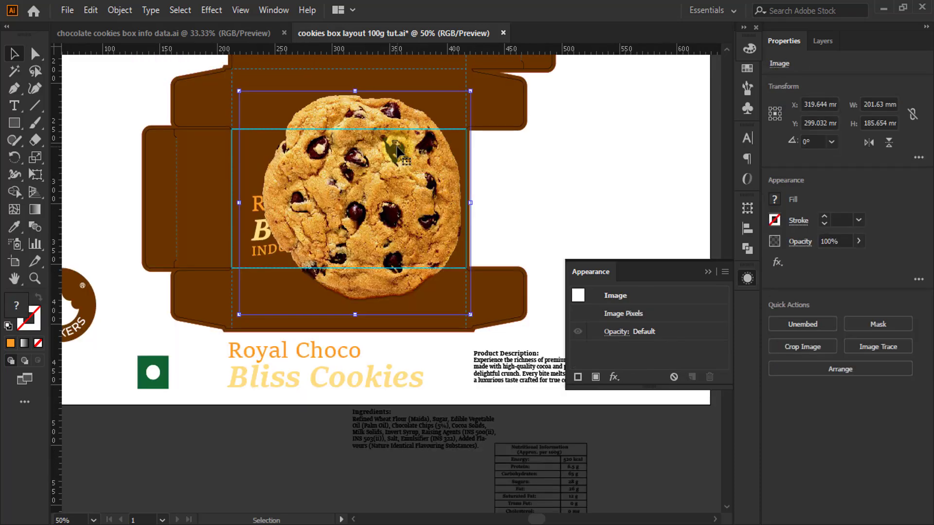
drag(470, 92, 300, 256)
drag(279, 293, 416, 225)
scroll(404, 230, up, 1)
scroll(407, 225, down, 1)
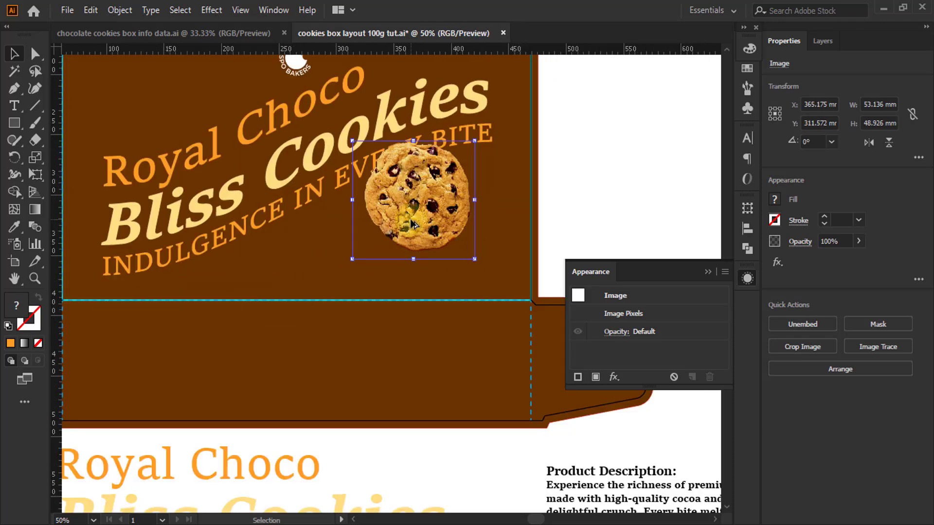
scroll(418, 205, up, 1)
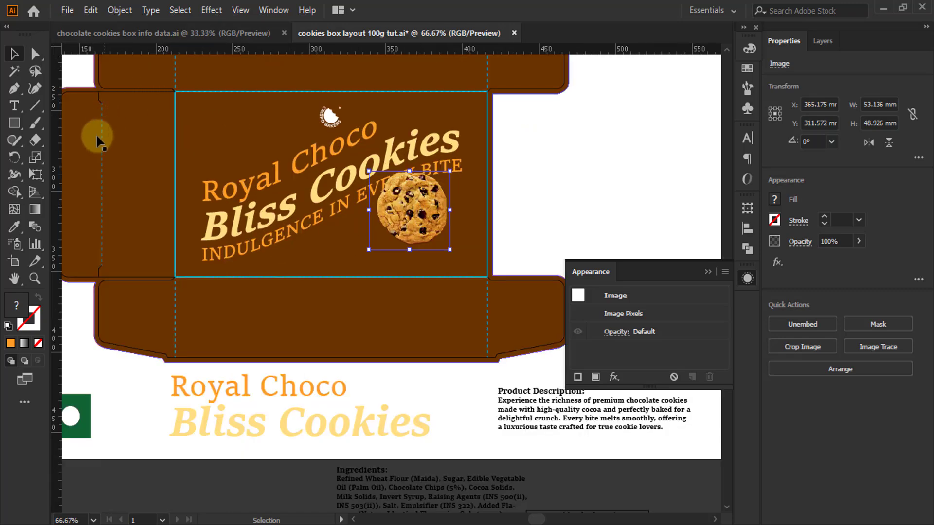
Move the Crispo Bakers logo to the front panel's upper-left corner, lined up with the title group's left edge
click(222, 74)
scroll(186, 89, up, 1)
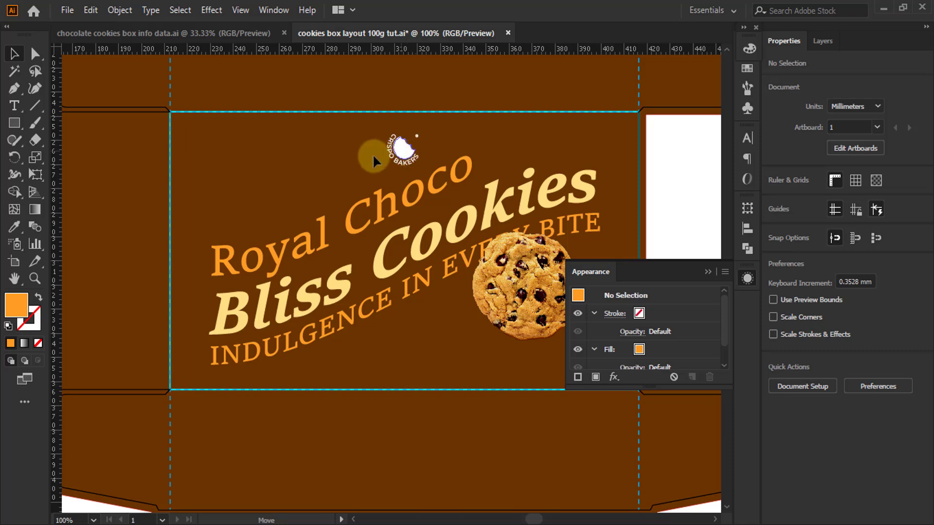
drag(372, 153, 210, 196)
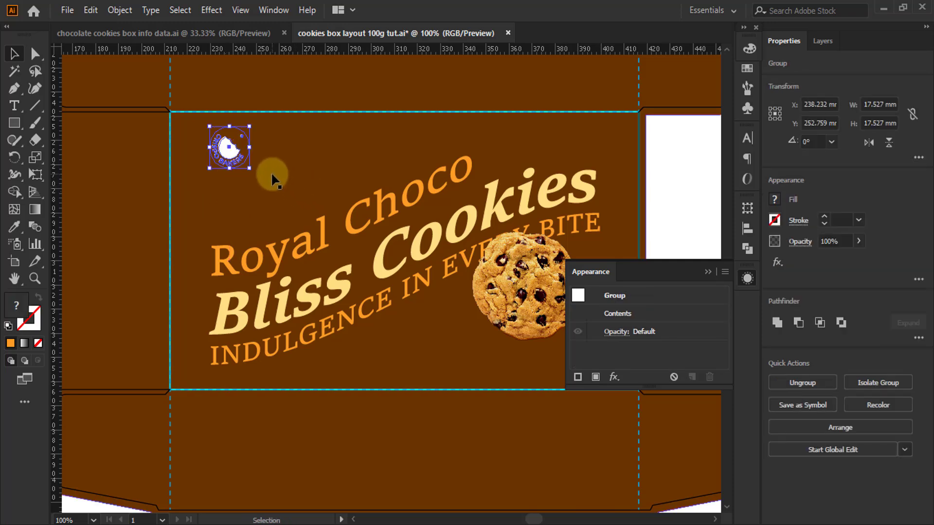
shift+click(258, 270)
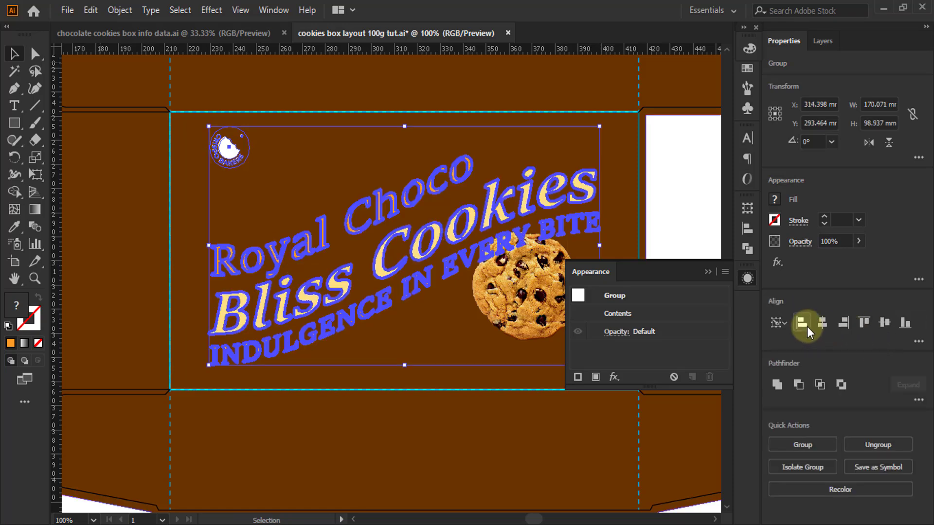
click(687, 183)
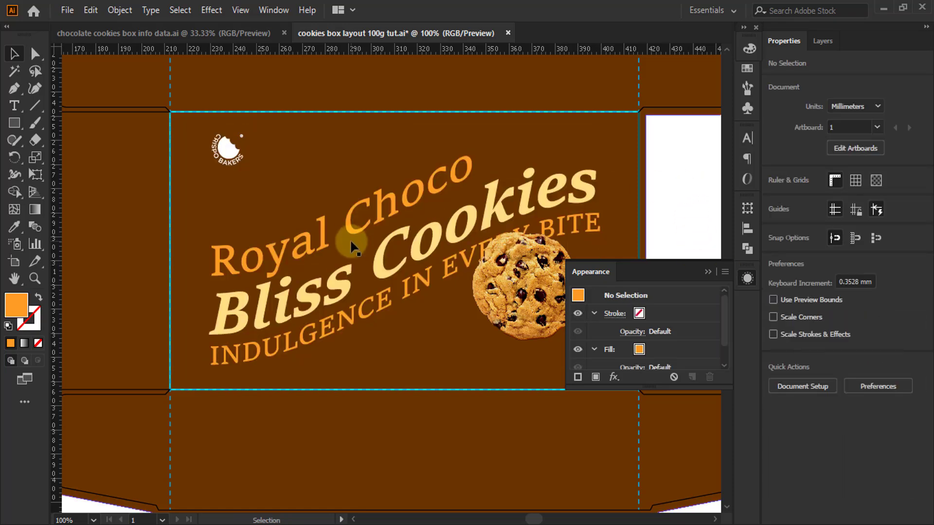
Bring the green square mark beside the front panel's upper-left corner and scale it down to about 5.4 mm wide
scroll(327, 189, down, 2)
drag(176, 398, 256, 155)
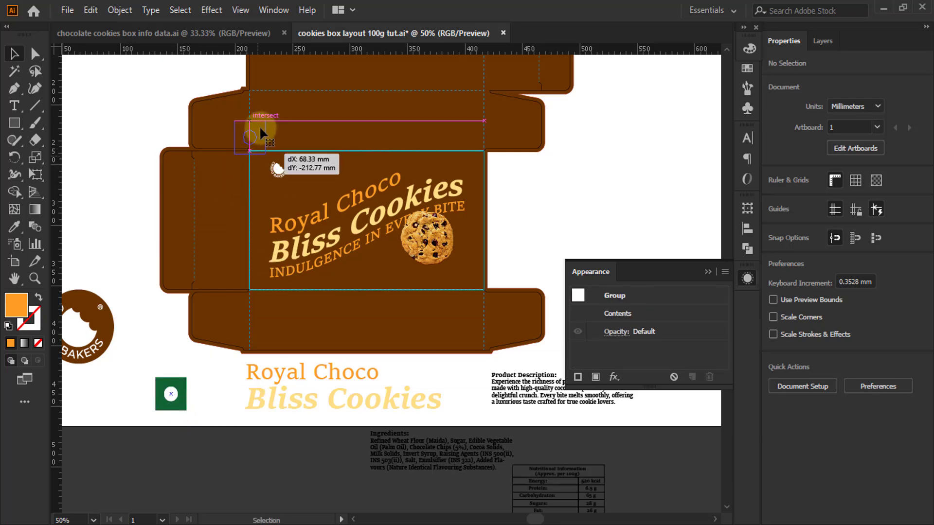
scroll(259, 123, up, 3)
drag(275, 114, 190, 203)
scroll(145, 260, down, 2)
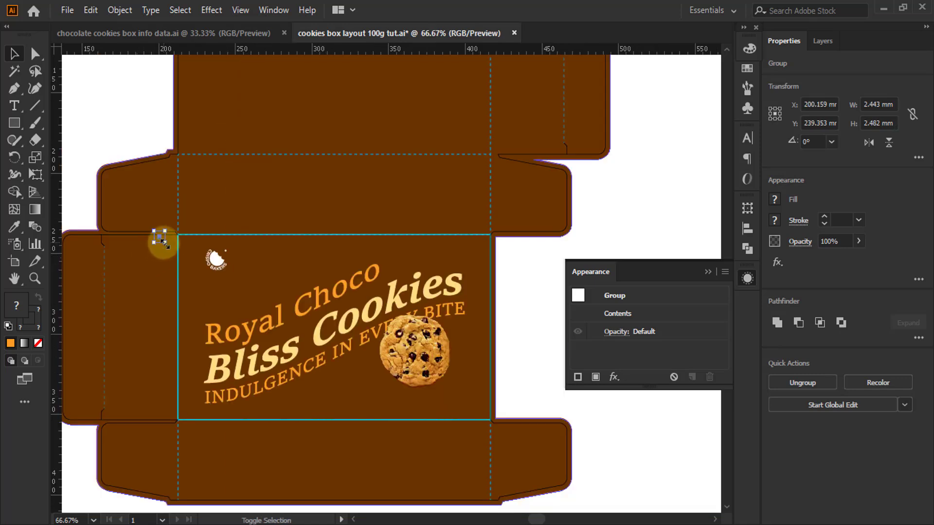
drag(163, 243, 181, 265)
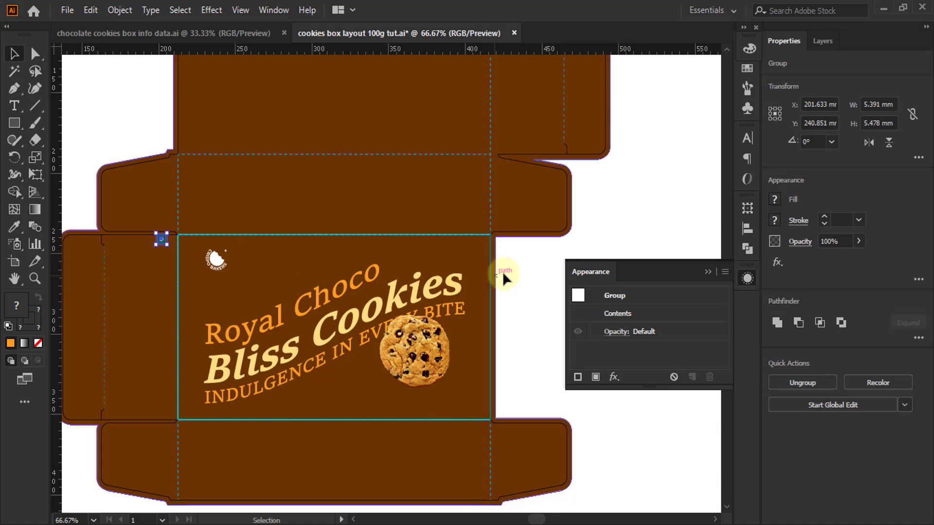
click(533, 263)
Move the small green mark to the front panel's upper-right corner and top-align it with the Crispo Bakers logo
mouse_move(162, 241)
mouse_down()
mouse_move(423, 272)
mouse_move(476, 267)
mouse_up()
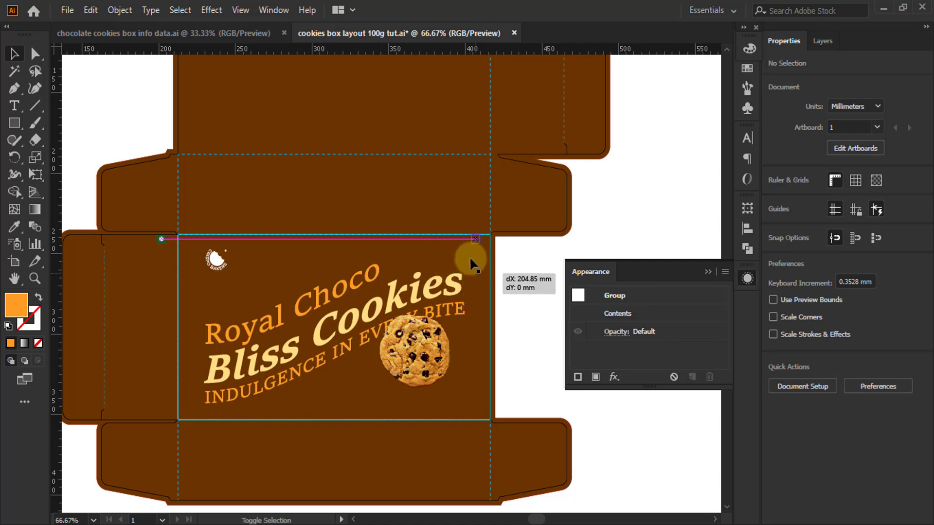
scroll(469, 255, up, 1)
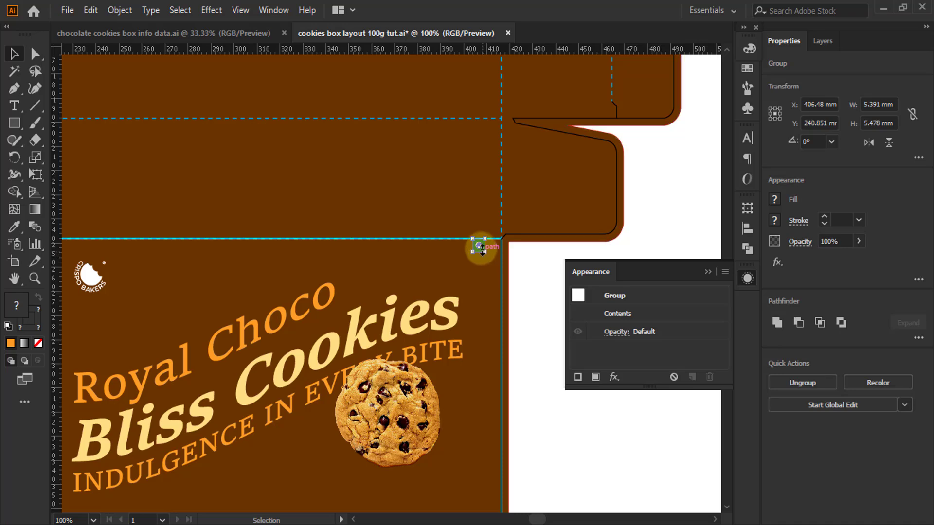
click(524, 272)
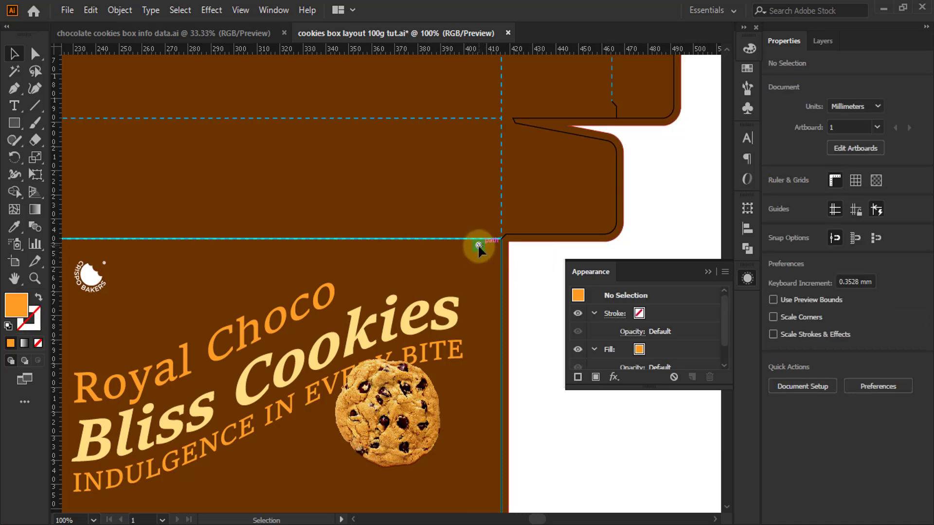
drag(478, 244, 477, 262)
click(90, 277)
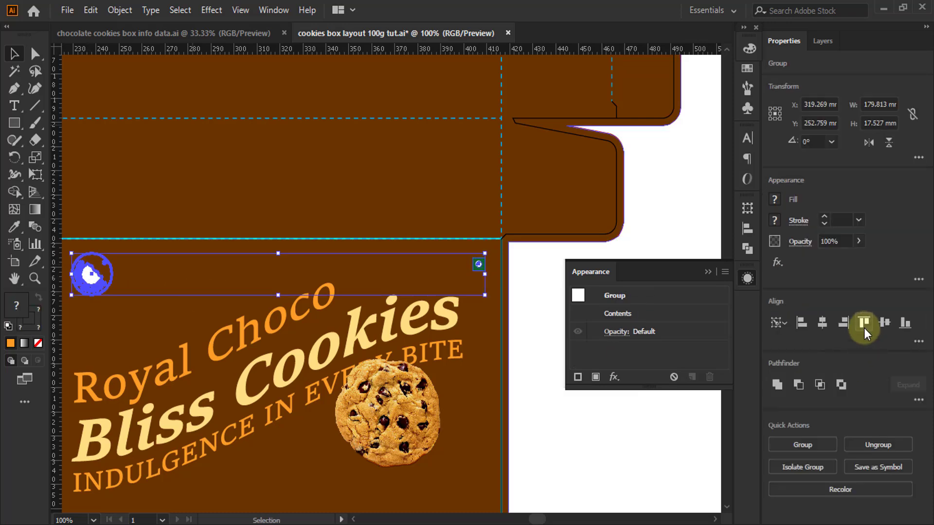
click(864, 323)
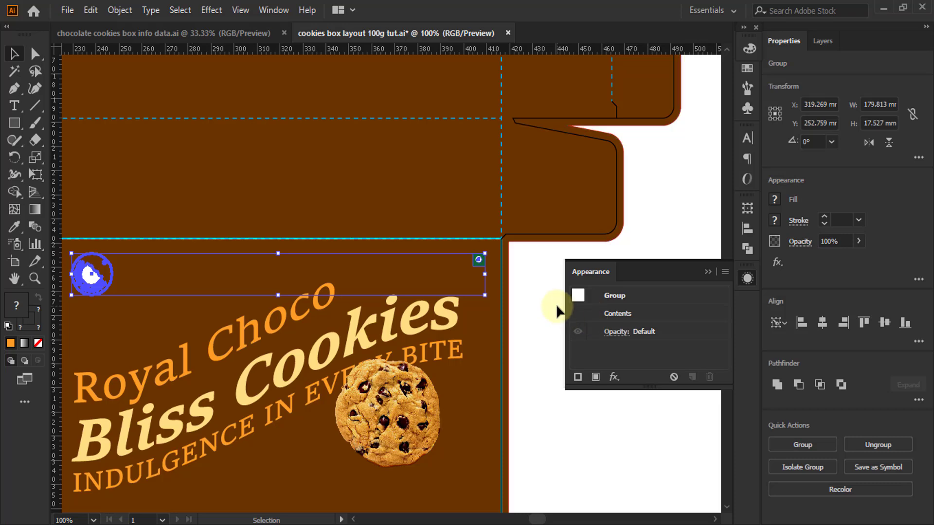
click(534, 300)
Nudge the warped title group up on the front panel to a Y position of about 294.4 mm
scroll(544, 275, down, 1)
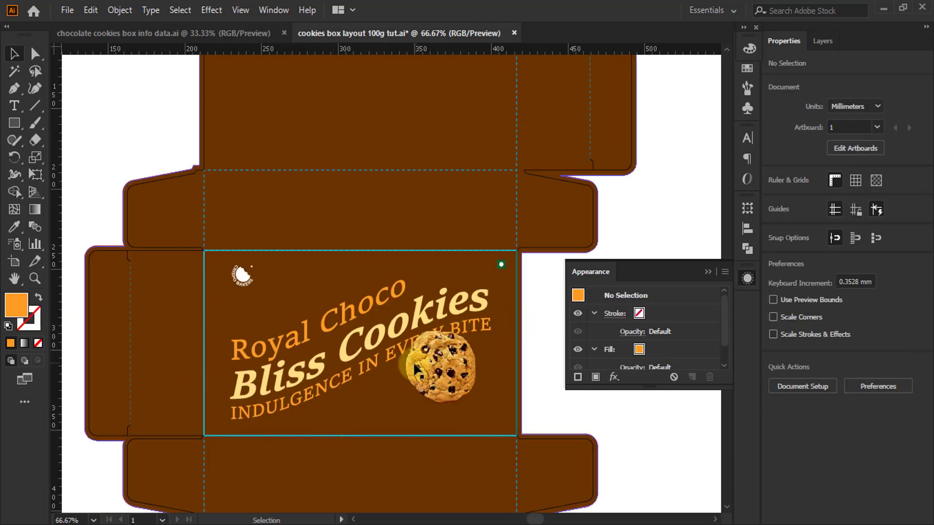
click(396, 329)
key(Up)
key(Up)
key(Up)
key(Up)
key(Up)
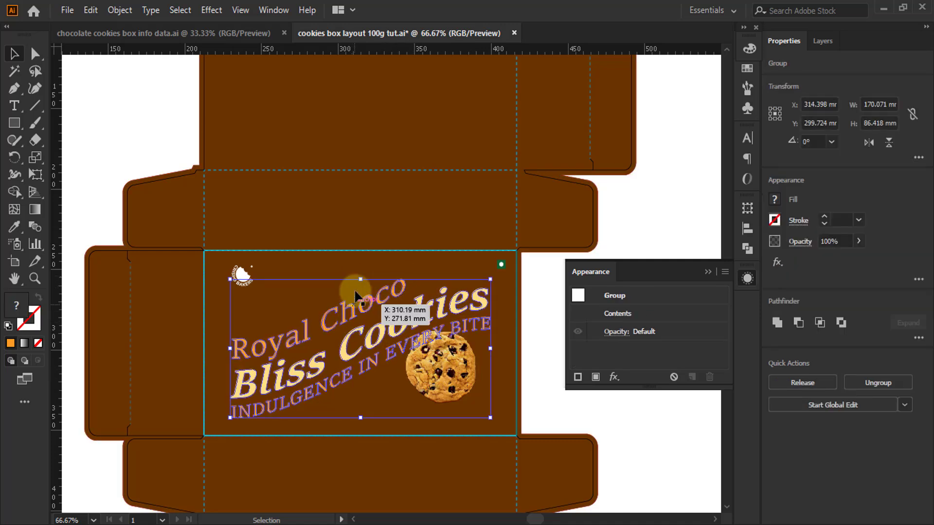
key(Up)
key(Up)
key(Up)
key(Up)
key(Up)
key(Up)
key(Up)
key(Up)
key(Up)
key(Up)
key(Up)
key(Up)
key(Up)
key(Up)
key(Up)
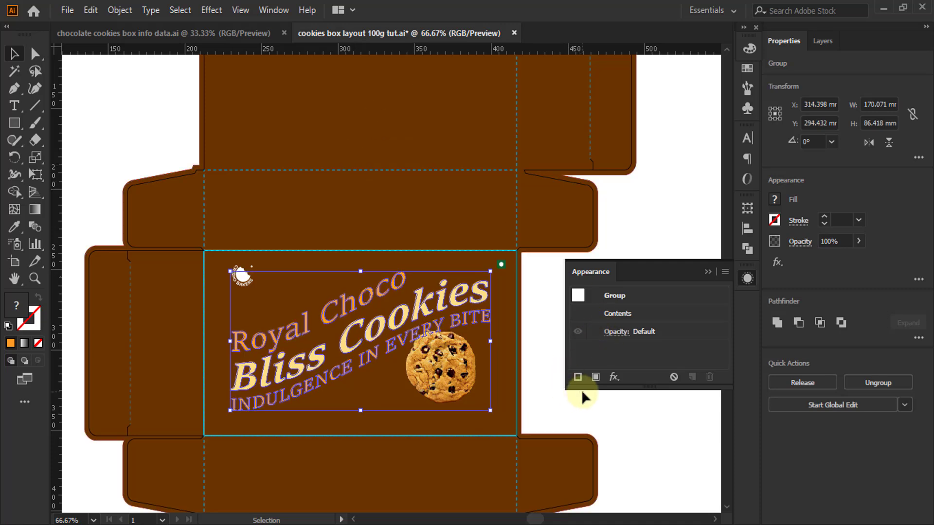
Nudge the cookie image down below the tagline to a Y position of about 316.5 mm
click(480, 416)
click(440, 391)
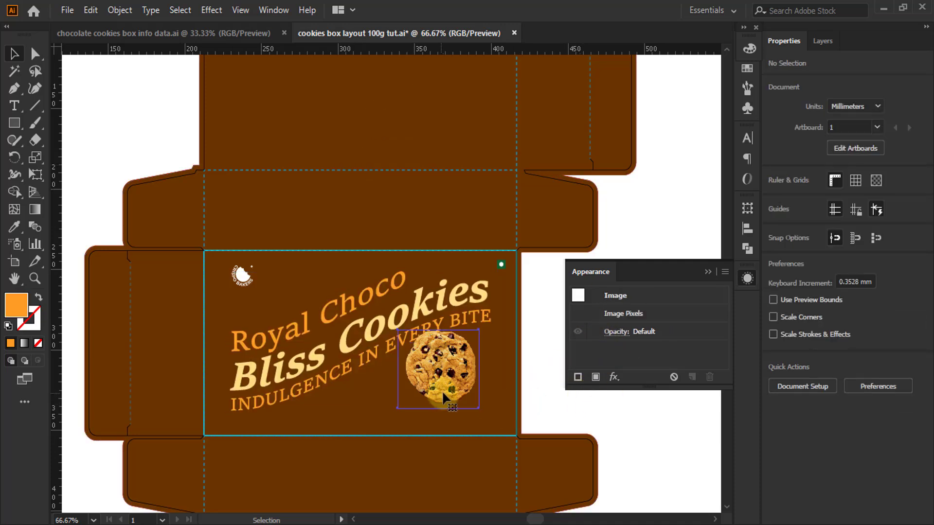
key(Down)
key(Down)
key(Down)
key(Down)
key(Down)
key(Down)
key(Down)
key(Down)
key(Down)
key(Down)
key(Down)
key(Down)
key(Down)
key(Down)
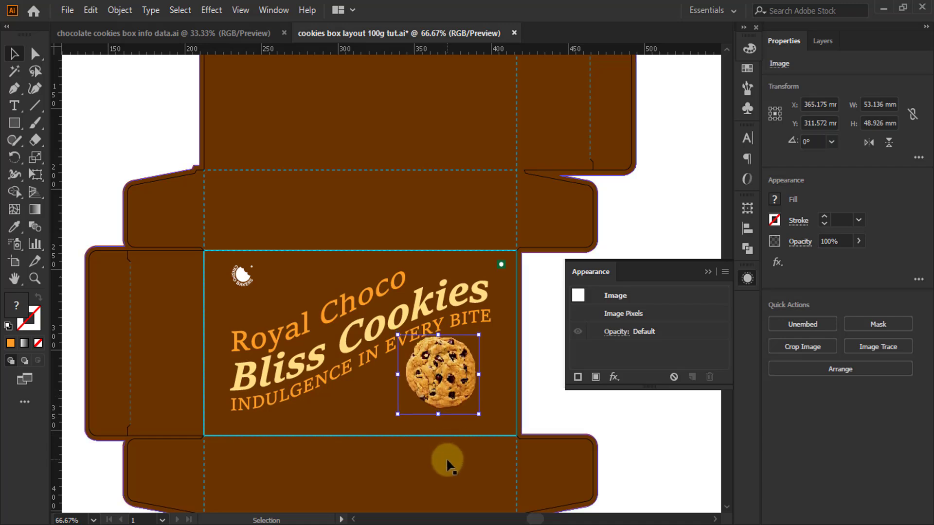
key(Down)
key(Down)
key(Down)
key(Down)
key(Down)
key(Down)
key(Down)
key(Down)
key(Down)
key(Down)
key(Down)
key(Down)
key(Down)
key(Down)
scroll(460, 437, up, 1)
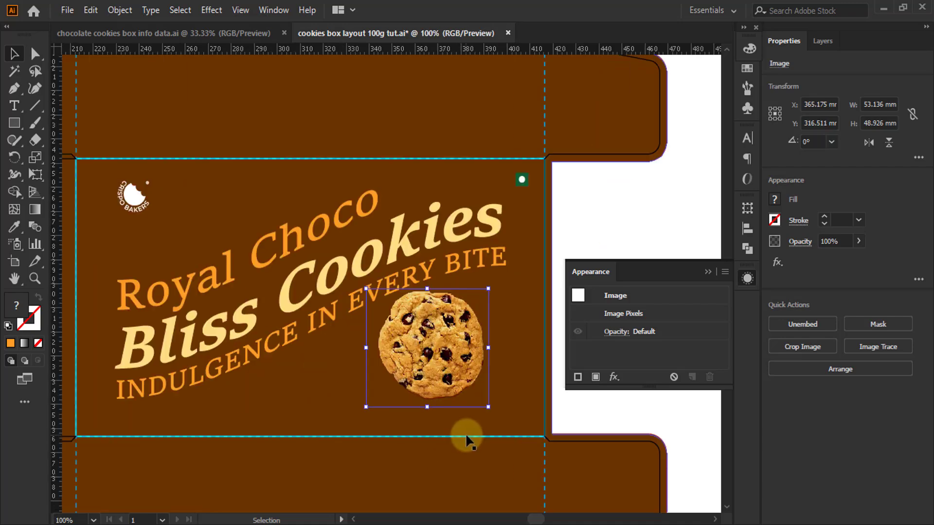
Duplicate the cookie to its upper right, scale the copy to about 43 mm wide, and place another such copy at its lower left
drag(441, 370, 474, 342)
drag(523, 381, 498, 355)
drag(466, 317, 389, 361)
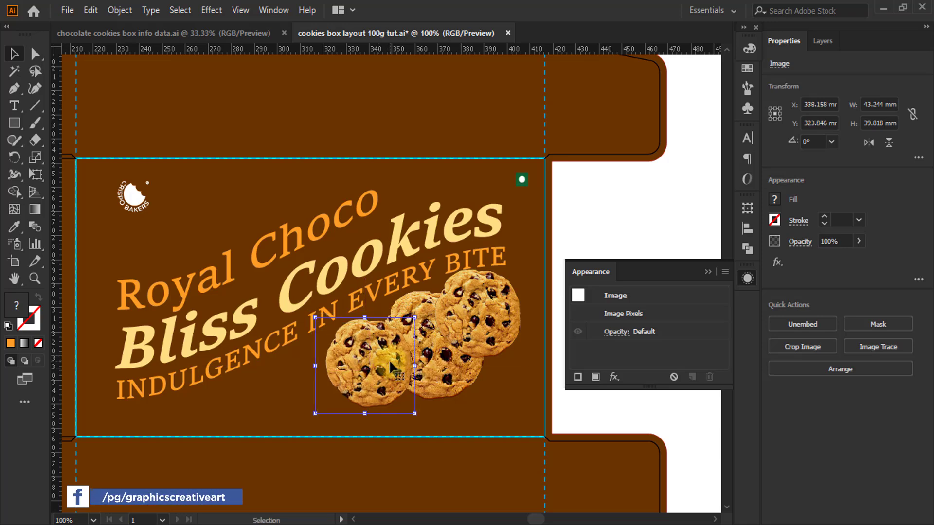
Bring the large middle cookie in front of the two smaller copies
right_click(451, 385)
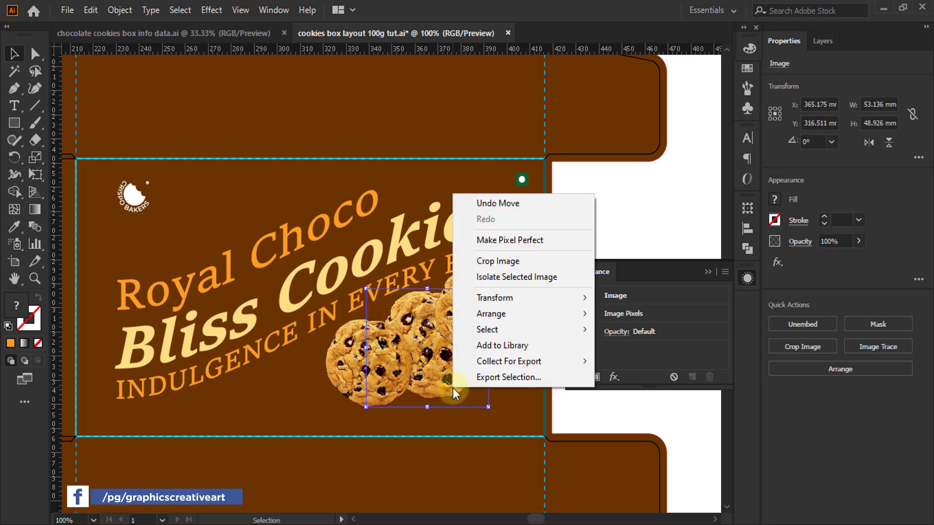
mouse_move(508, 316)
click(667, 314)
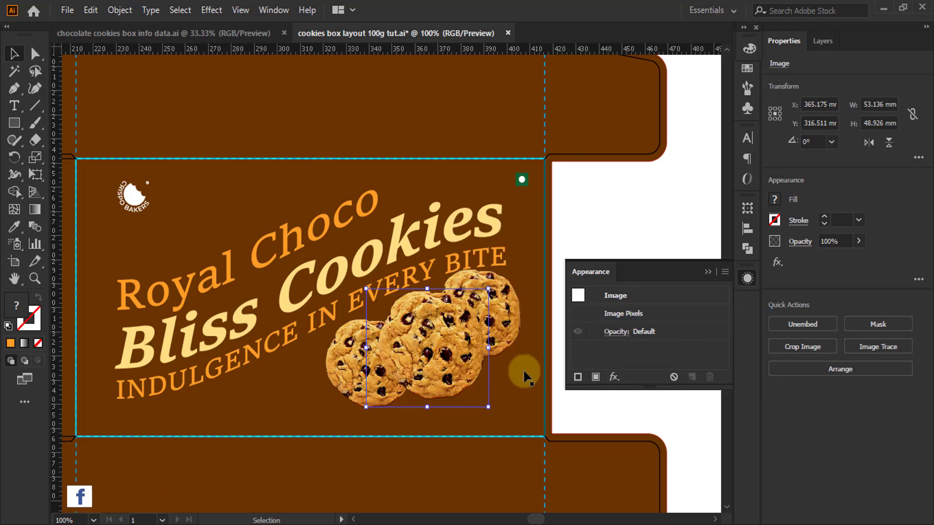
click(572, 435)
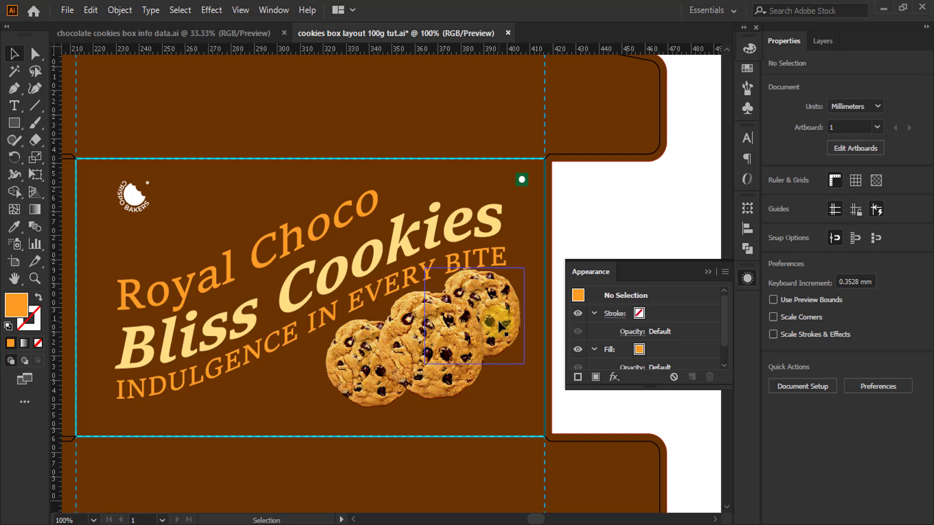
Shift the upper-right cookie copy slightly down to a Y position of about 305 mm
drag(499, 322, 499, 327)
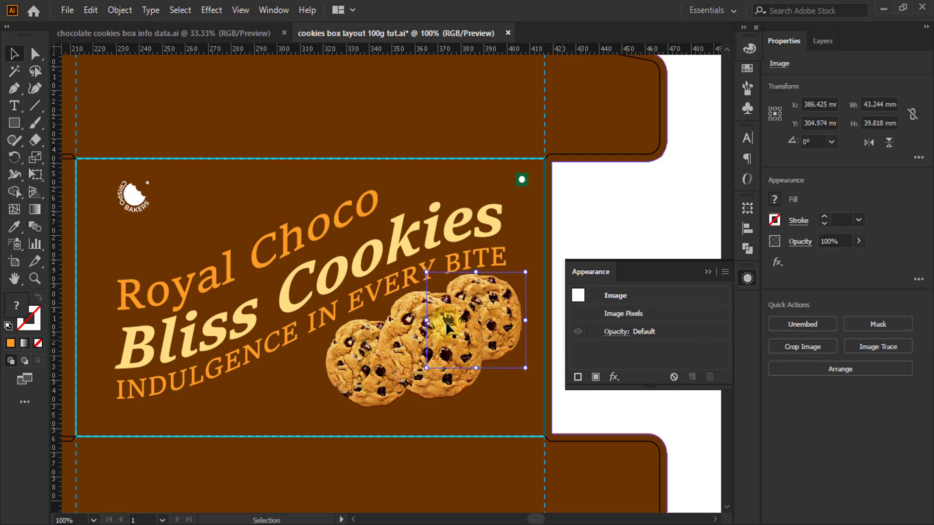
scroll(408, 297, down, 2)
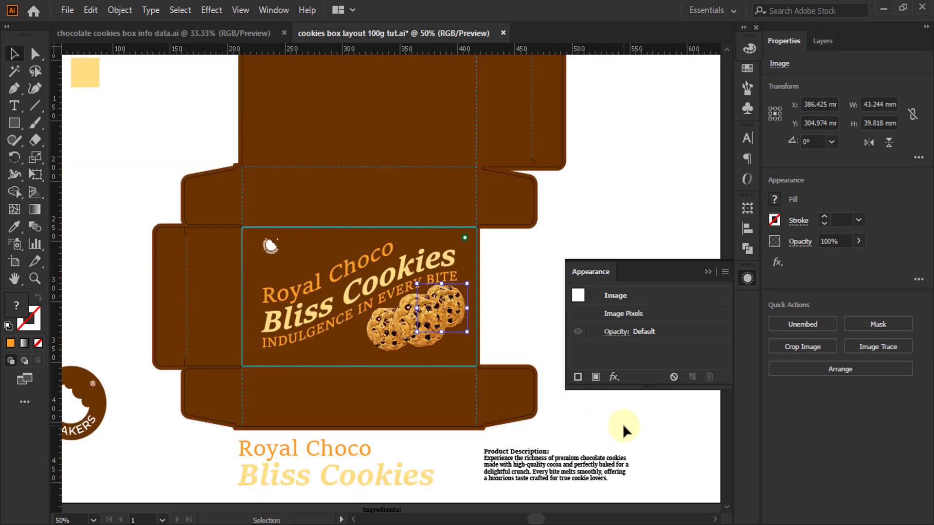
click(599, 421)
Check the front panel highlight lines in the Notepad info file and return to the box layout
scroll(417, 239, down, 2)
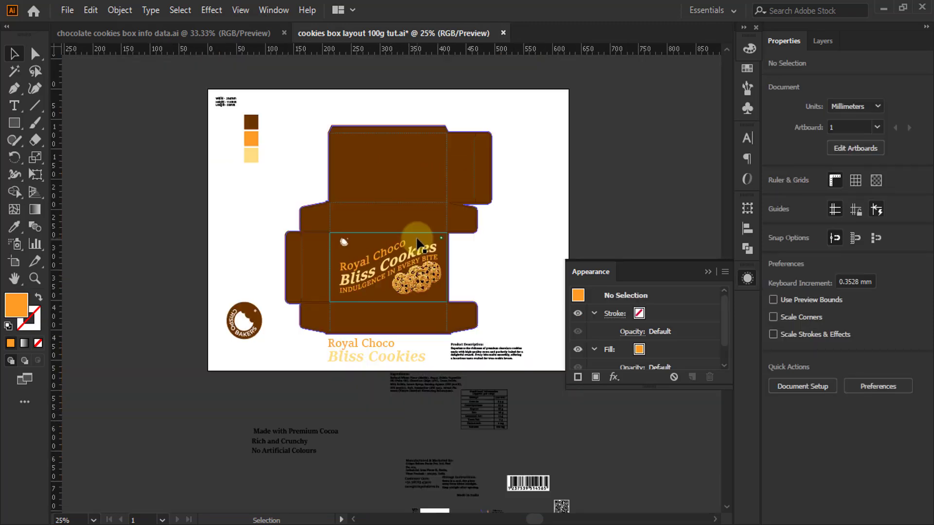
scroll(416, 219, down, 2)
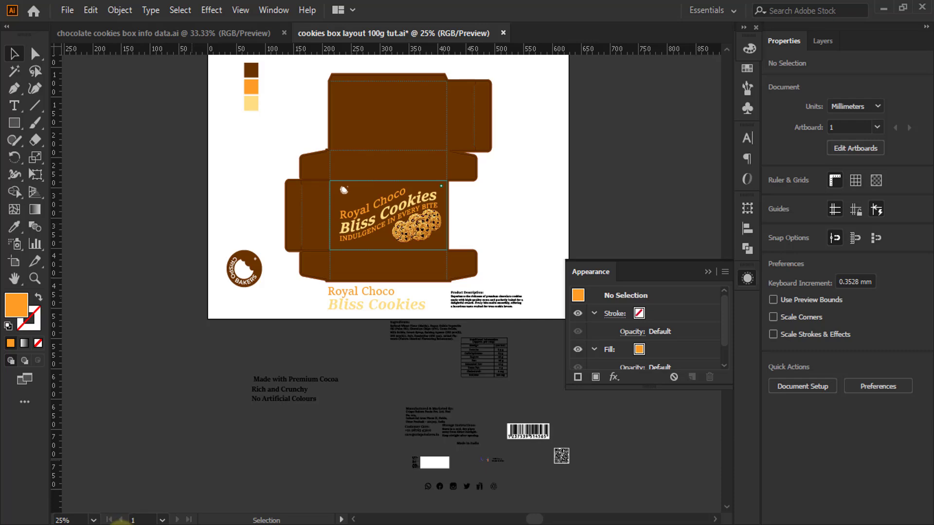
key(alt+Tab)
drag(344, 205, 295, 191)
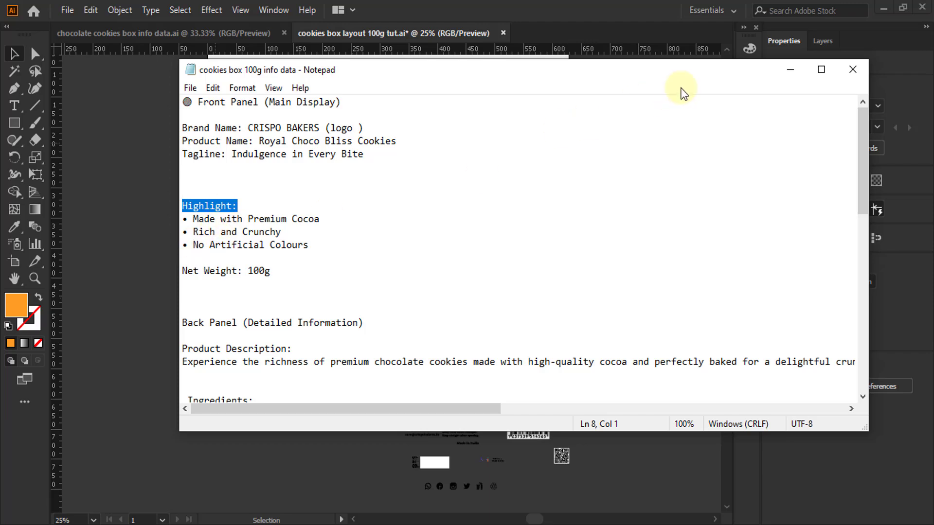
click(790, 69)
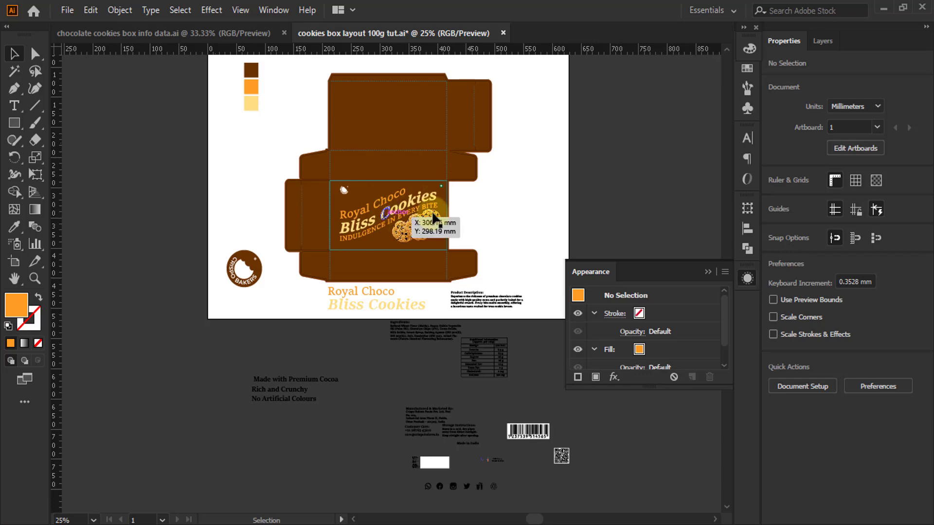
Collapse the floating Appearance panel to clear the view of the cookie cluster
scroll(416, 190, up, 2)
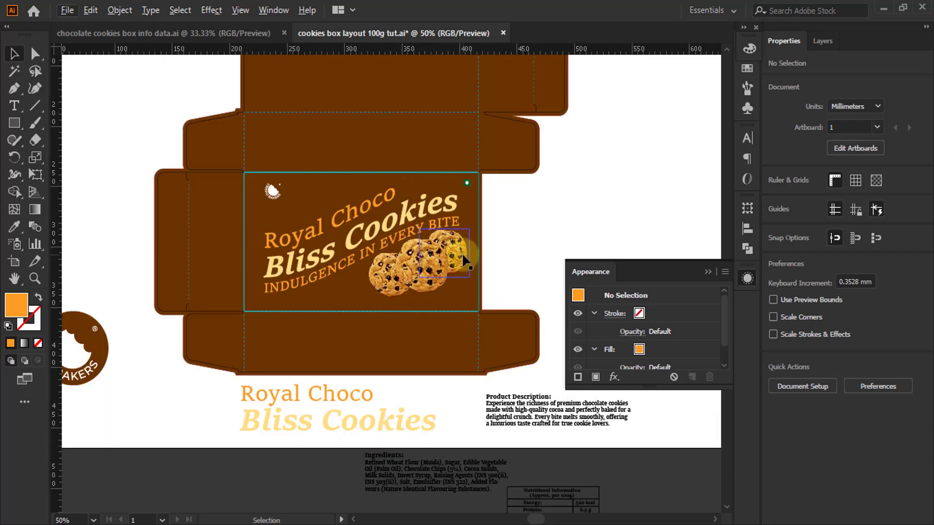
scroll(341, 294, up, 2)
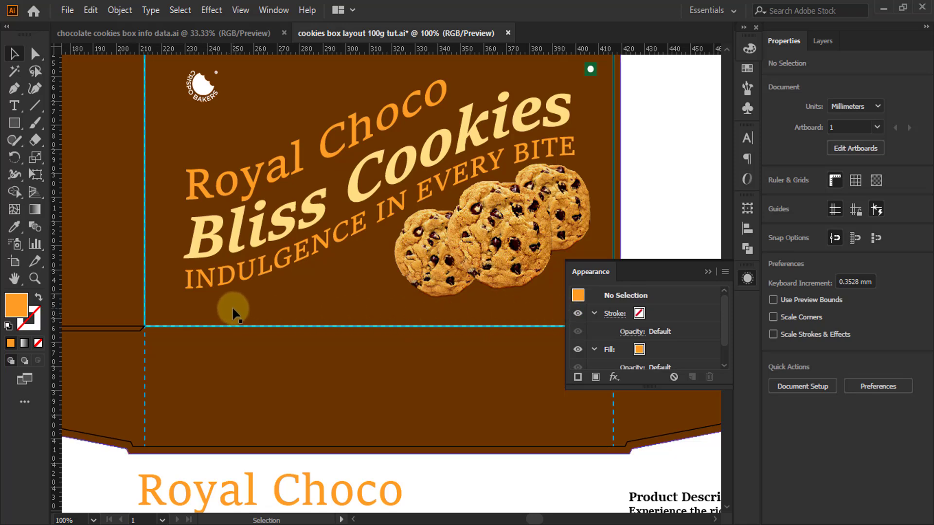
click(710, 272)
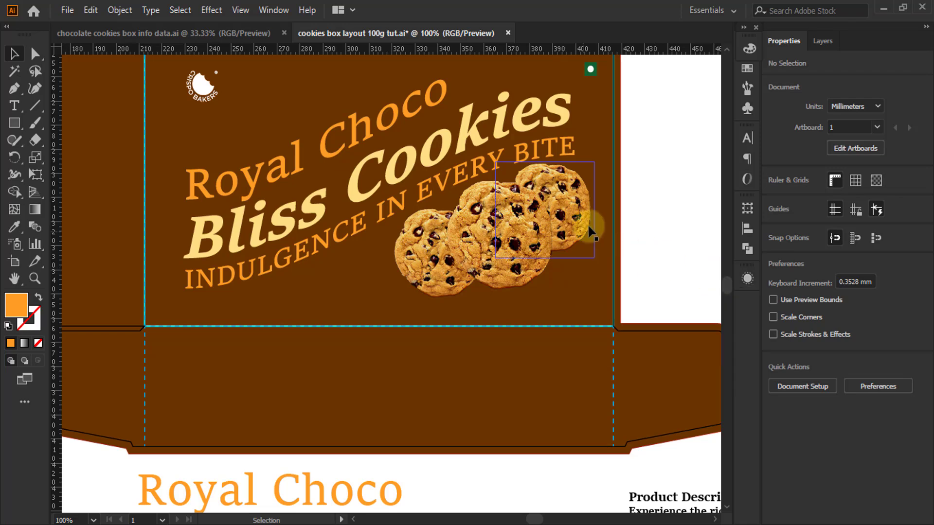
scroll(588, 222, up, 2)
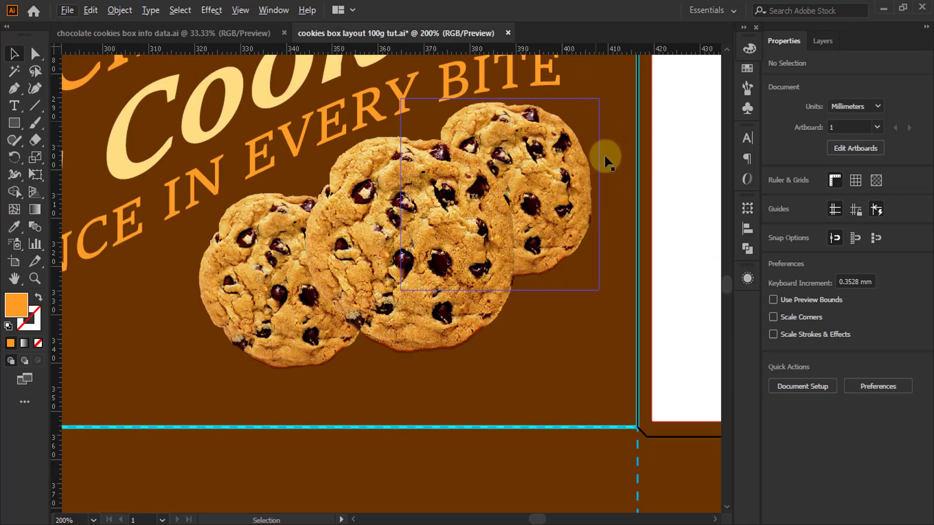
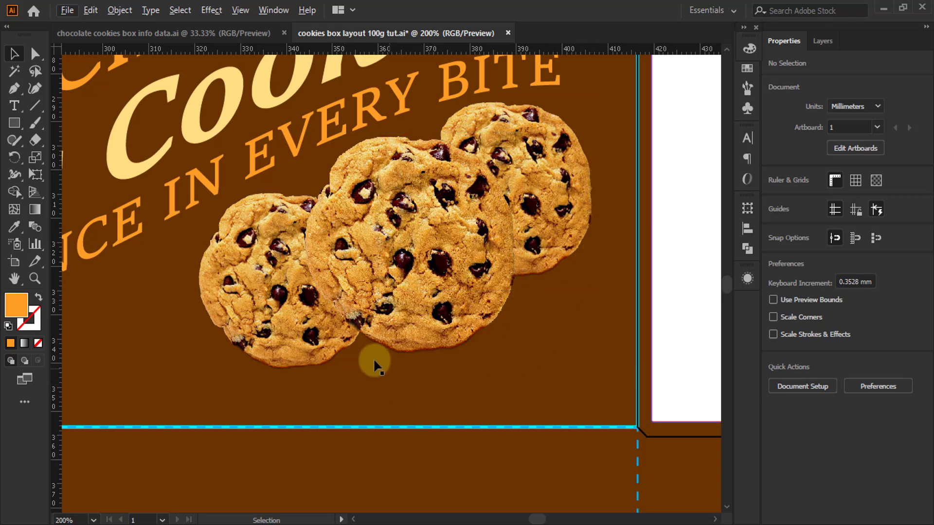
scroll(419, 308, down, 2)
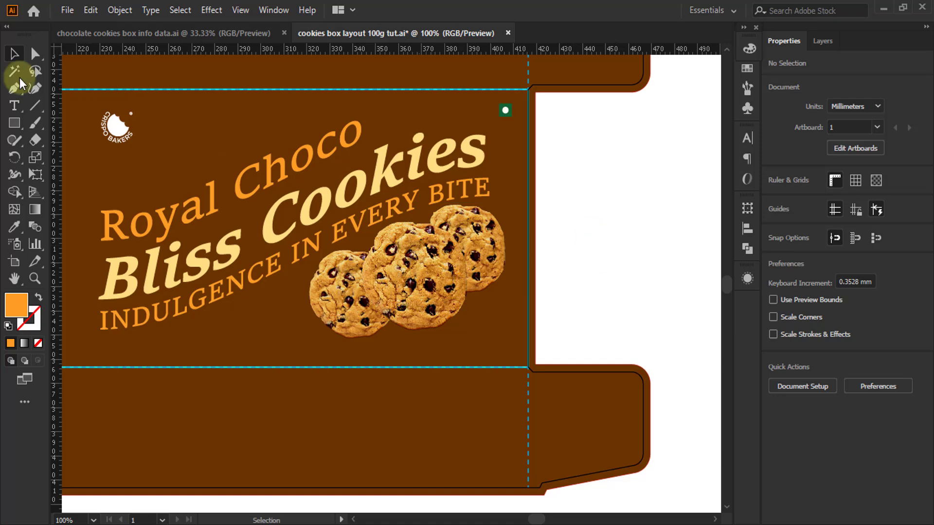
Draw a circle about 51.4 mm in diameter over the middle cookie with no fill and an orange outline
click(19, 121)
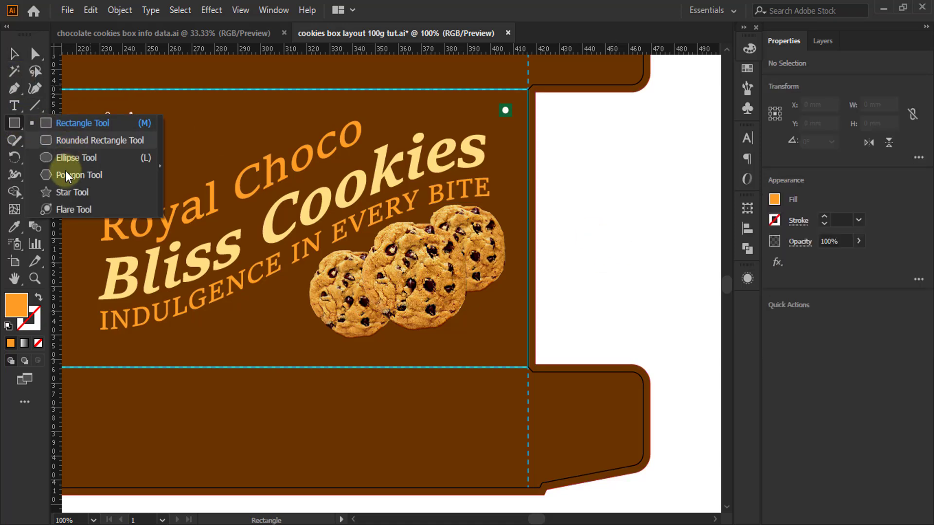
click(74, 158)
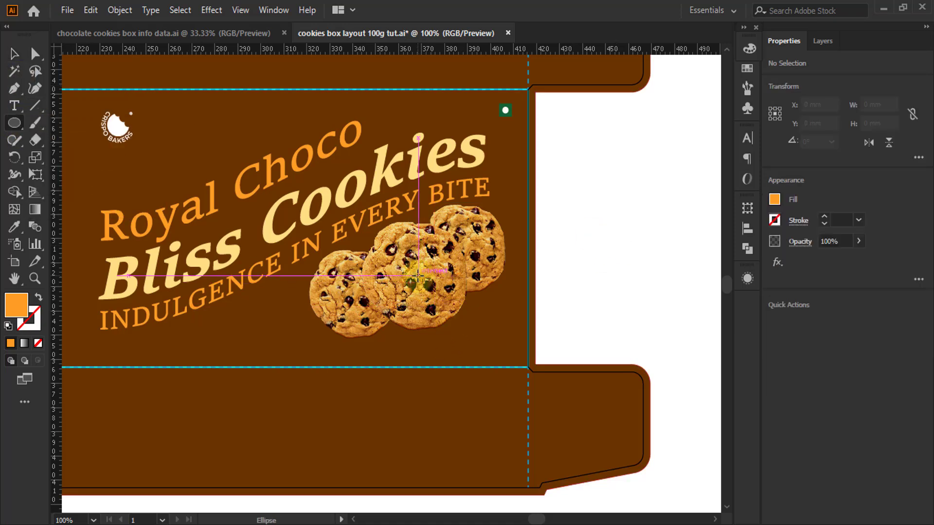
drag(417, 272, 478, 328)
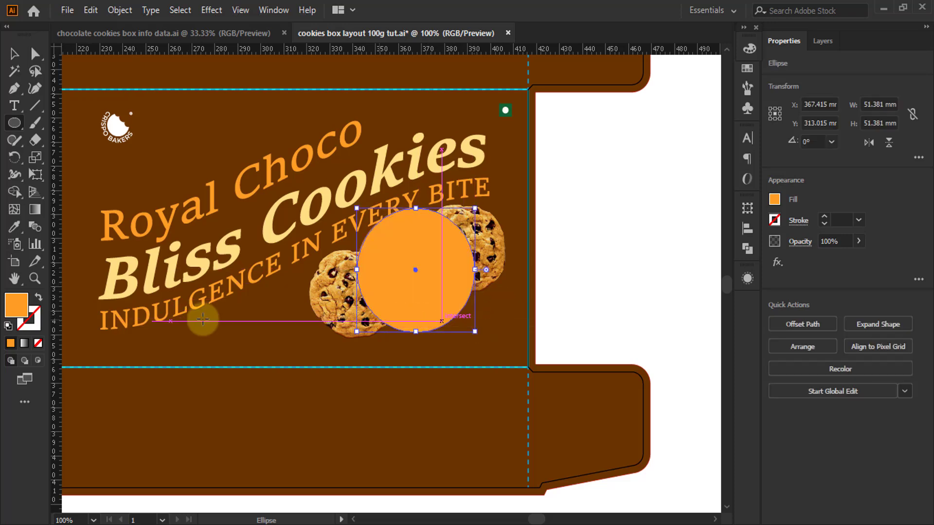
click(39, 298)
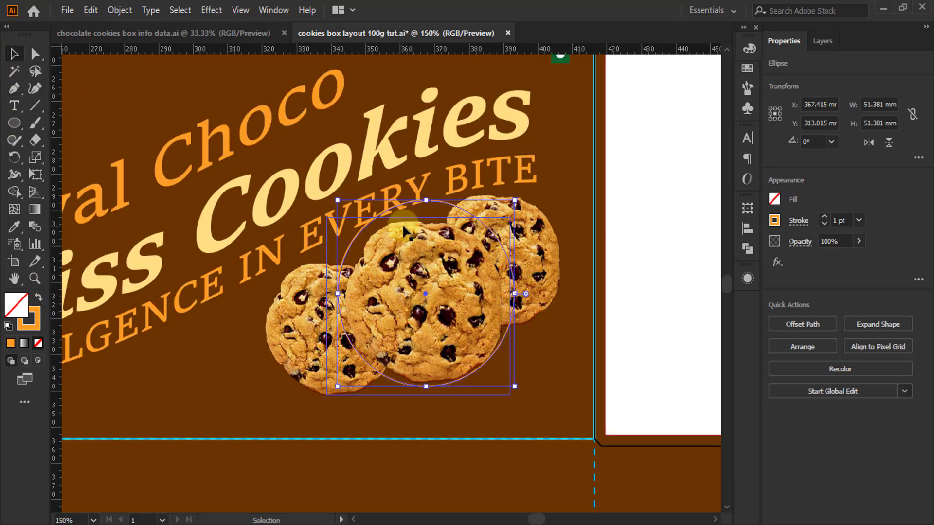
Reposition the circle around the middle cookie and enlarge it to about 54.7 mm in diameter
scroll(394, 223, up, 1)
drag(414, 201, 423, 216)
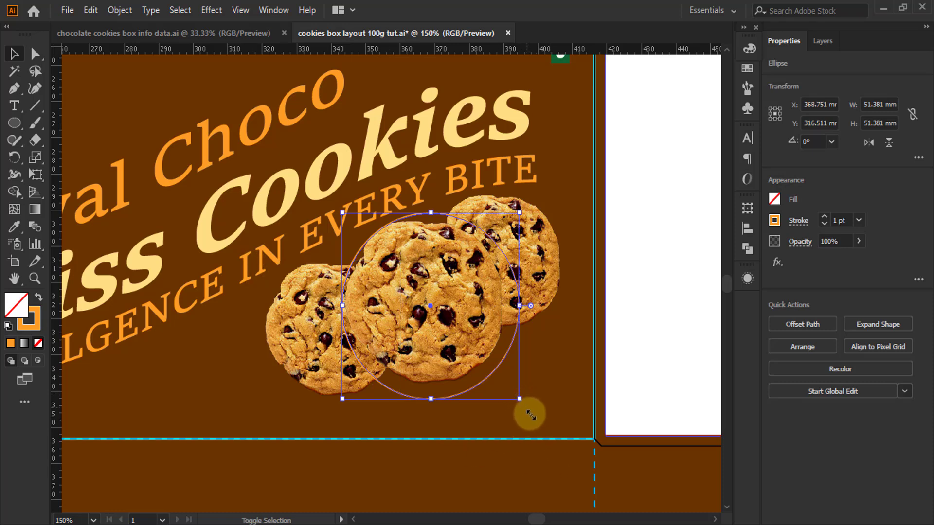
drag(530, 415, 534, 422)
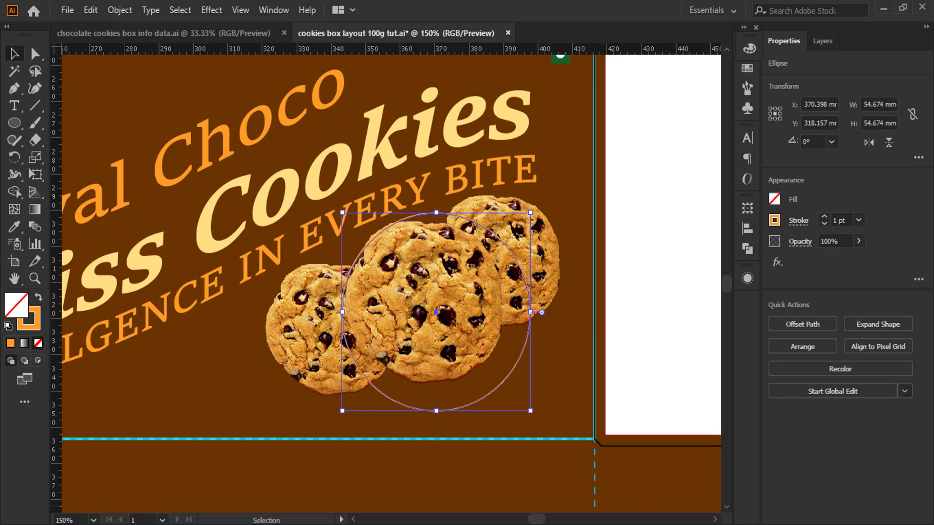
Switch to the Notepad info file and copy the highlight text "Made with Premium Cocoa"
key(alt+Tab)
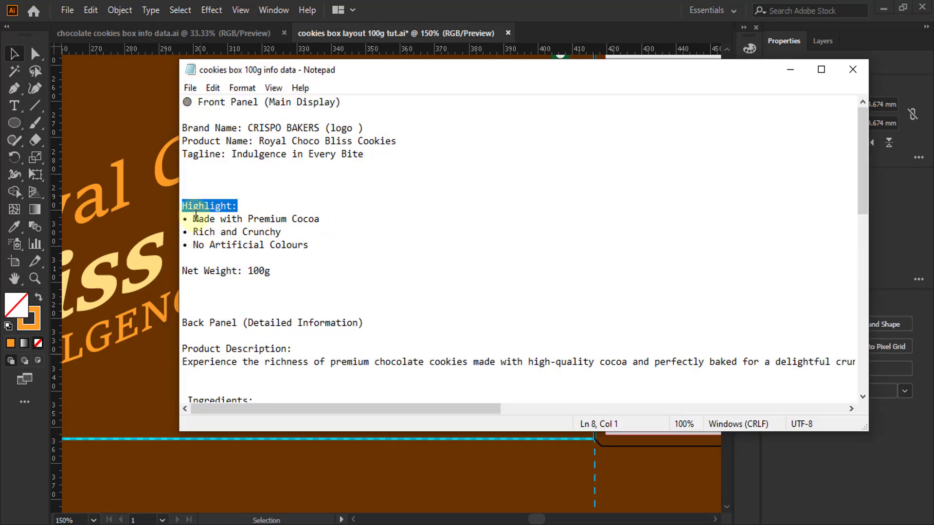
drag(193, 220, 341, 222)
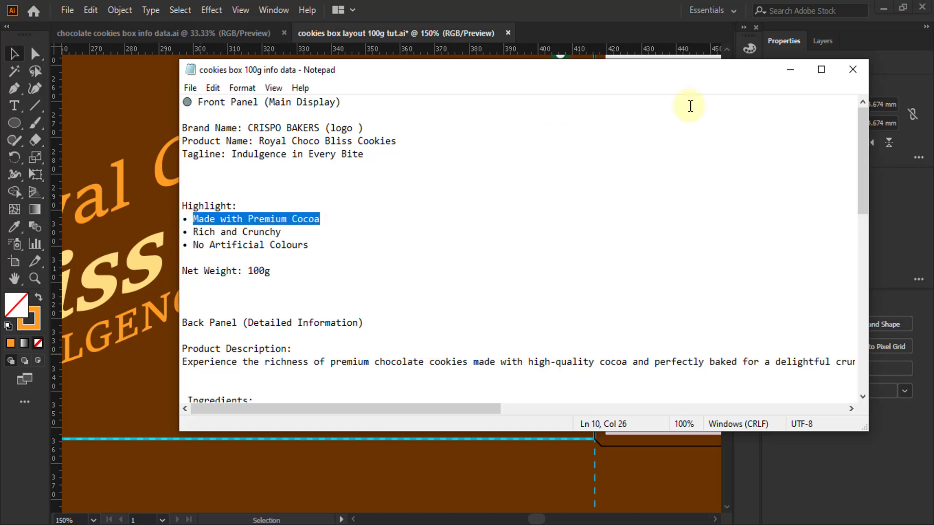
click(789, 71)
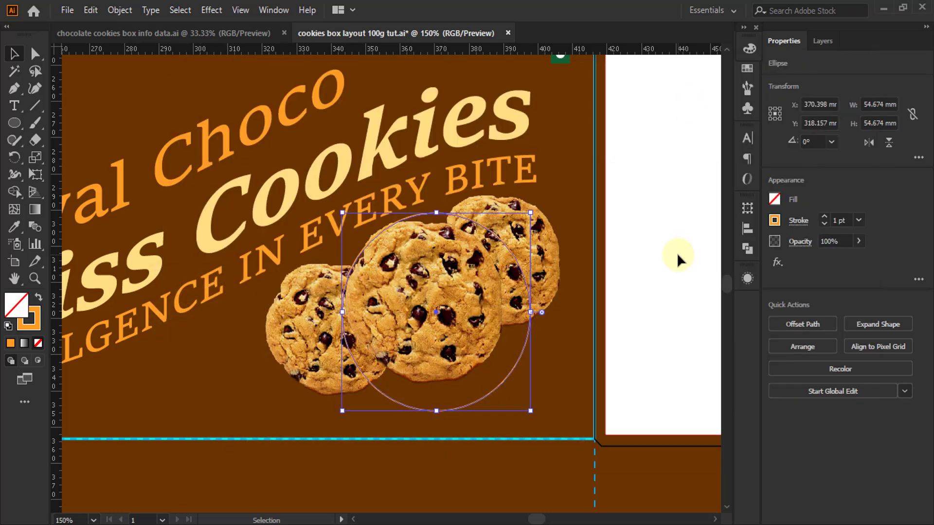
Turn the circle into a type path and paste the "Made with Premium Cocoa" text along it
click(14, 104)
click(70, 140)
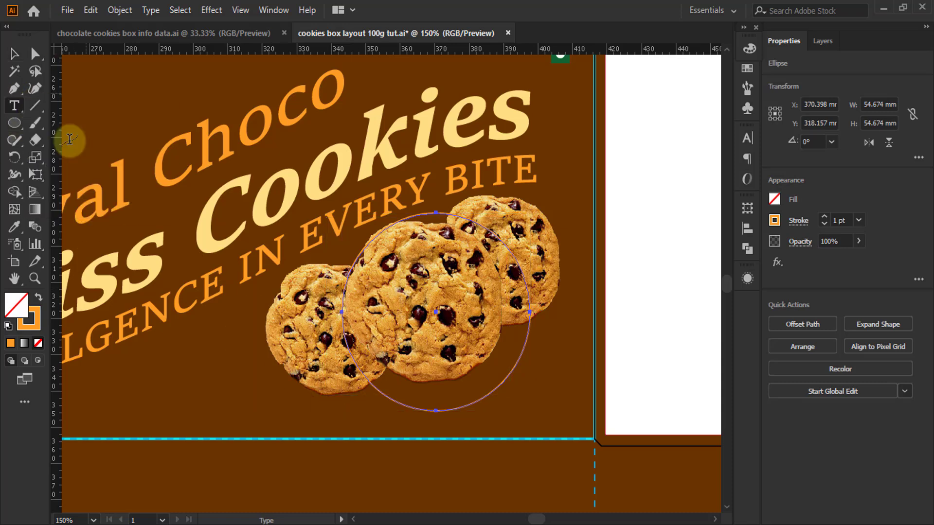
click(402, 402)
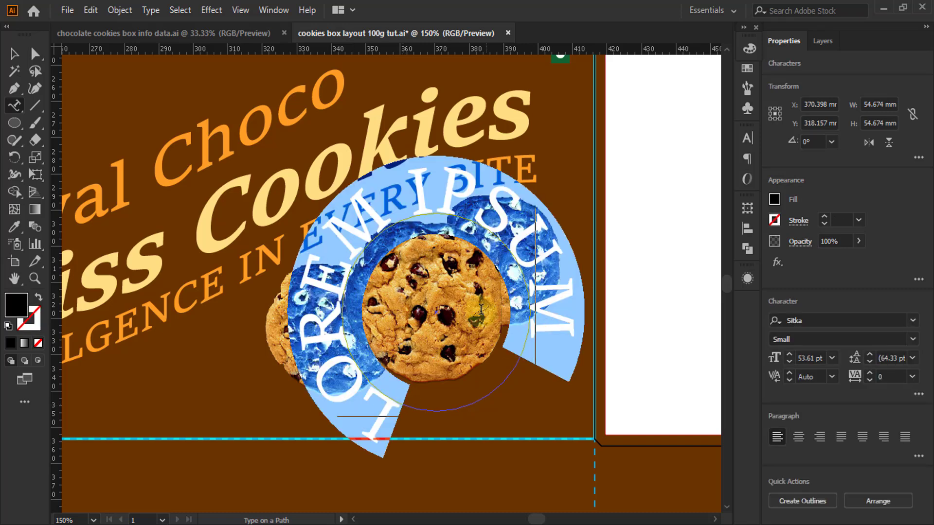
key(Escape)
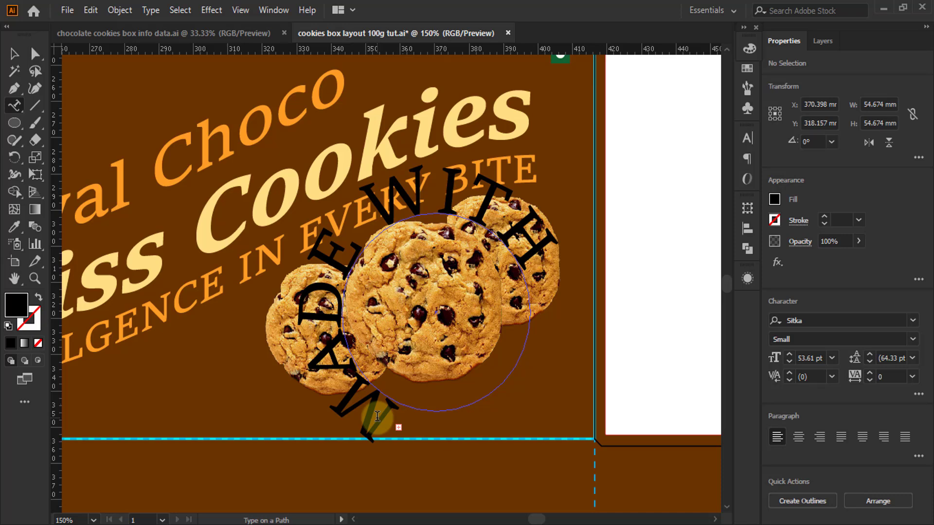
key(Escape)
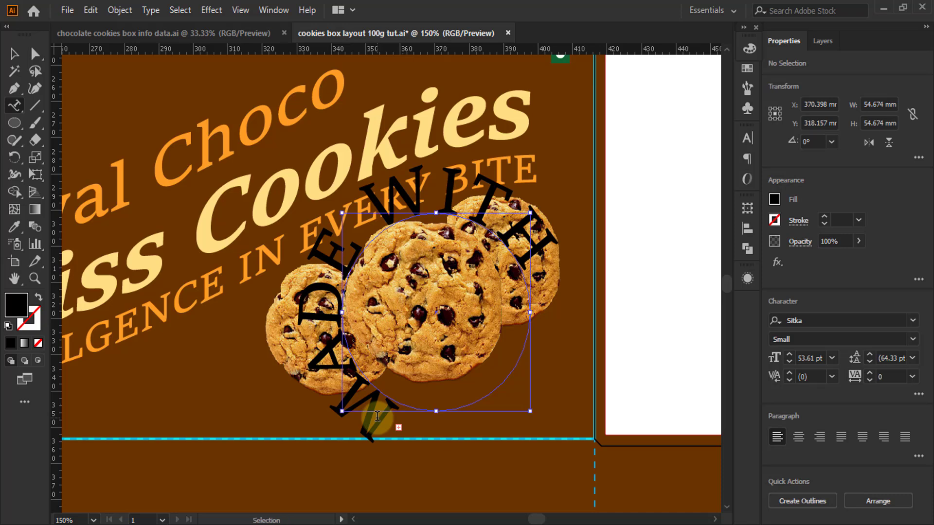
Set the "Made with Premium Cocoa" path text to 10 pt and turn off All Caps
triple_click(378, 417)
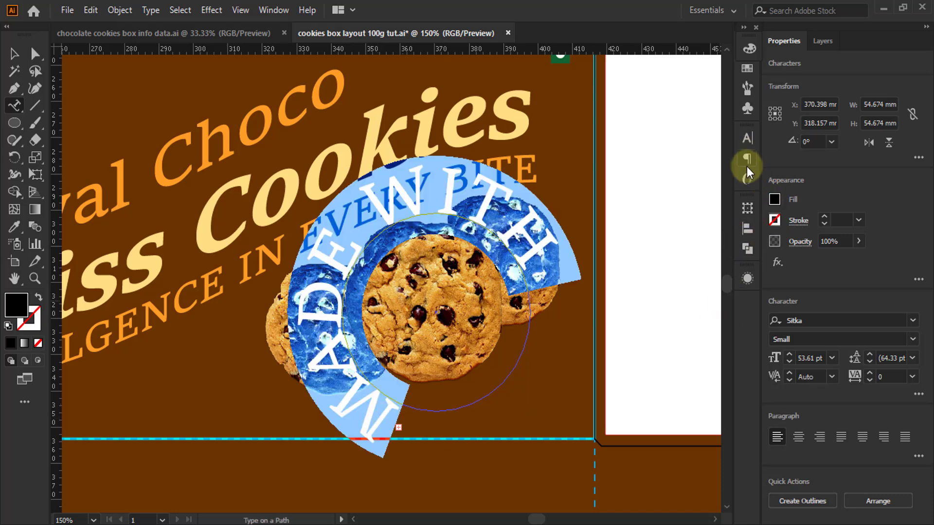
click(744, 145)
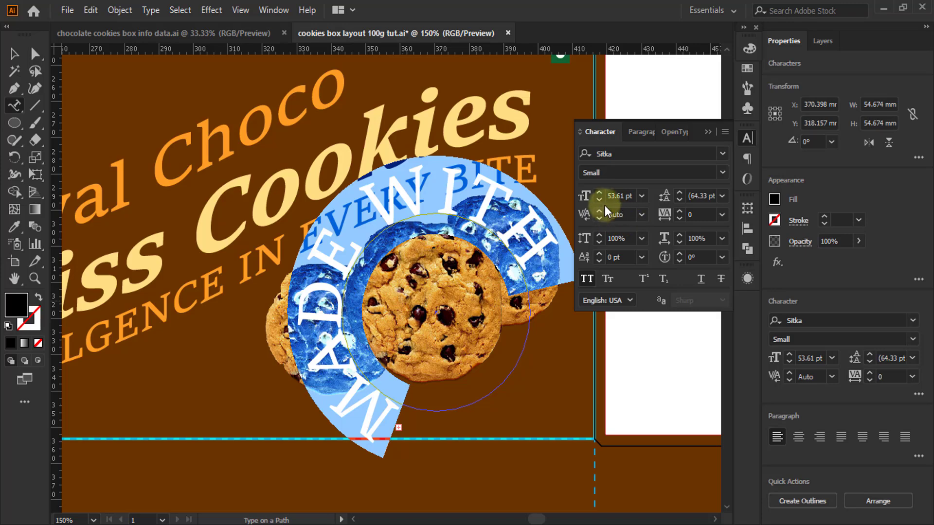
click(600, 199)
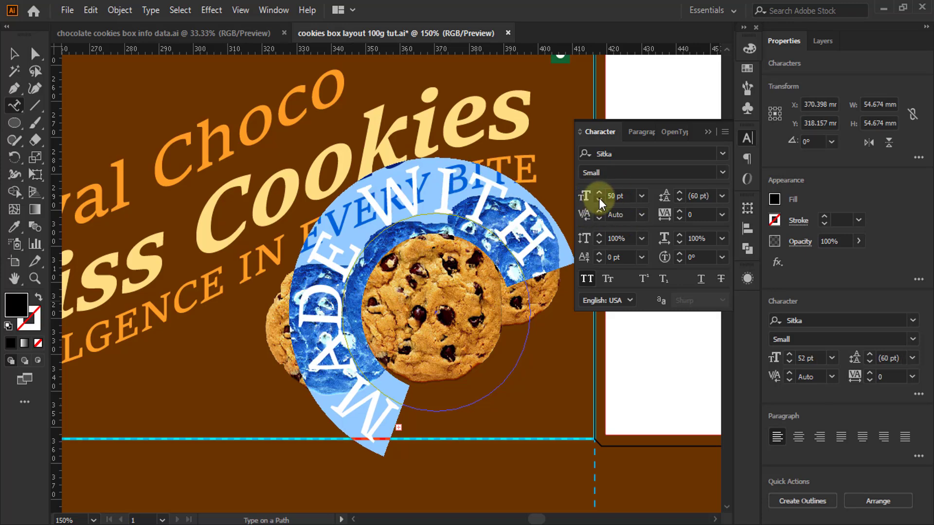
click(599, 199)
click(599, 199)
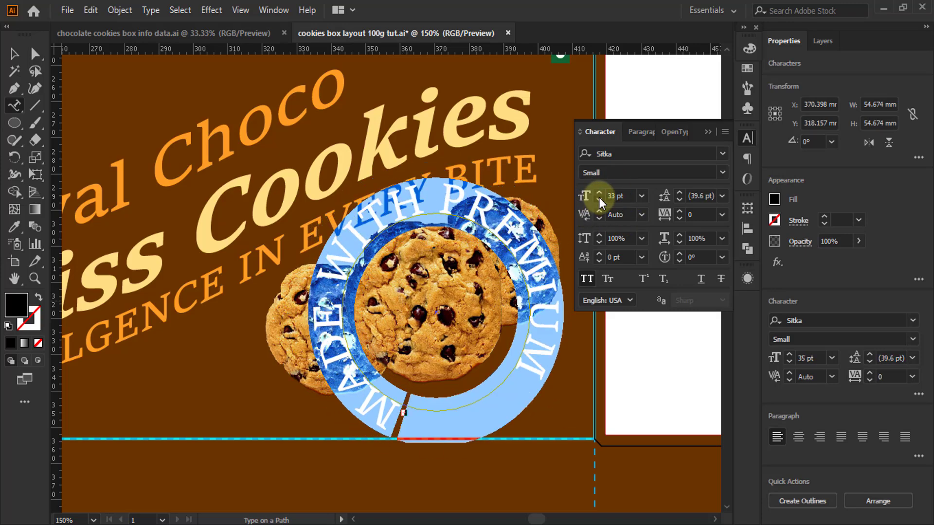
click(599, 200)
click(599, 200)
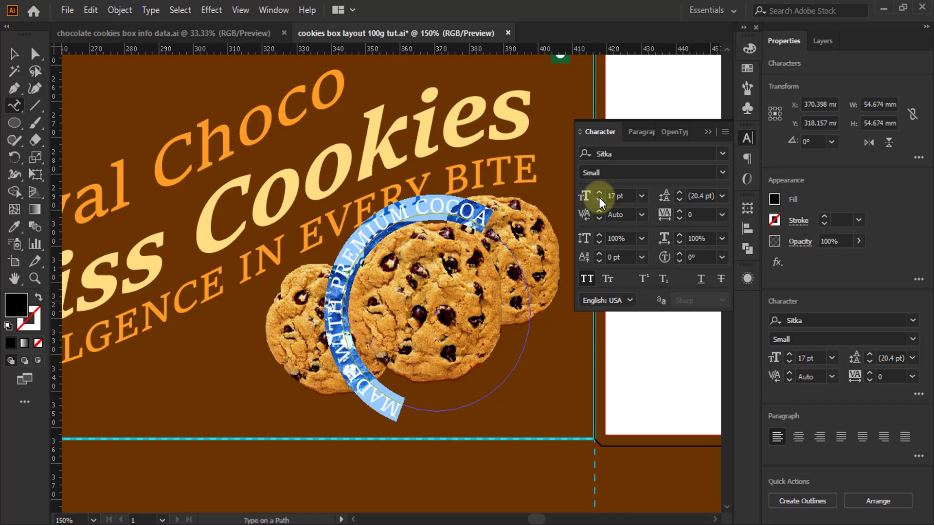
click(599, 200)
click(600, 200)
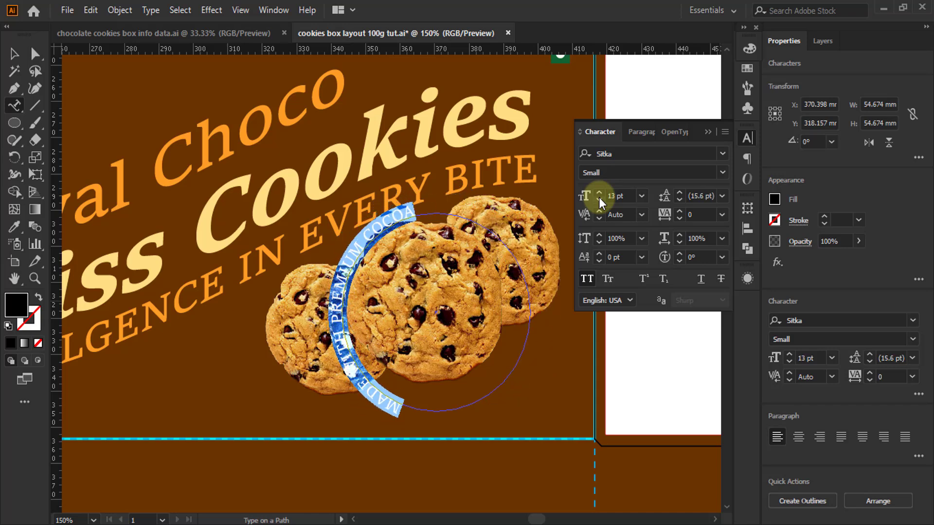
click(599, 200)
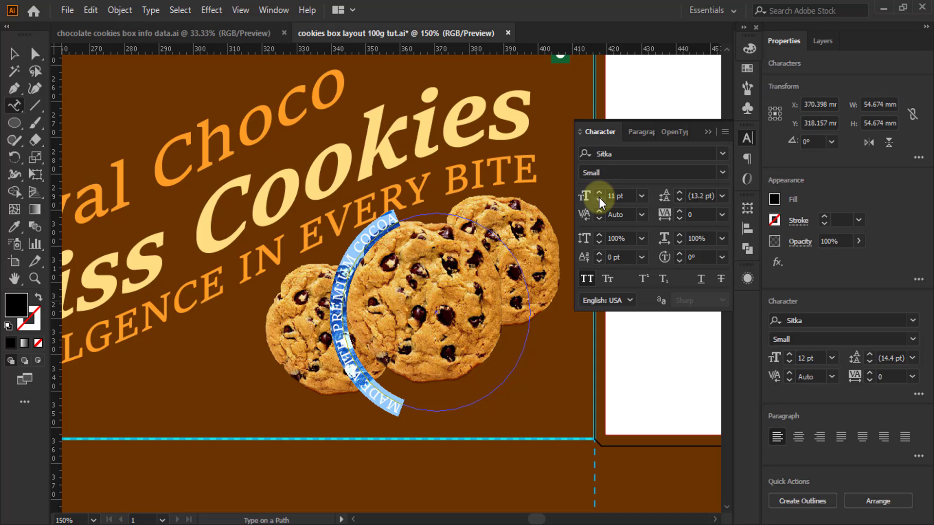
click(600, 197)
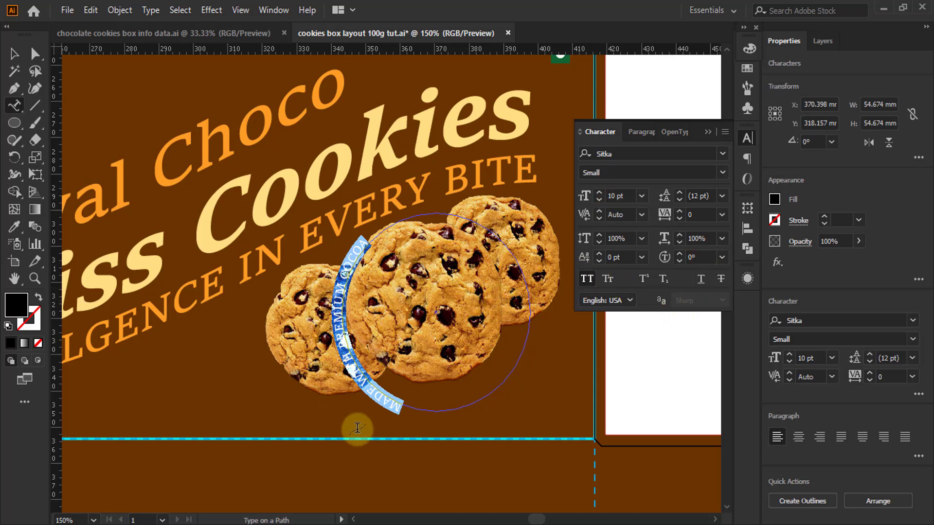
click(588, 279)
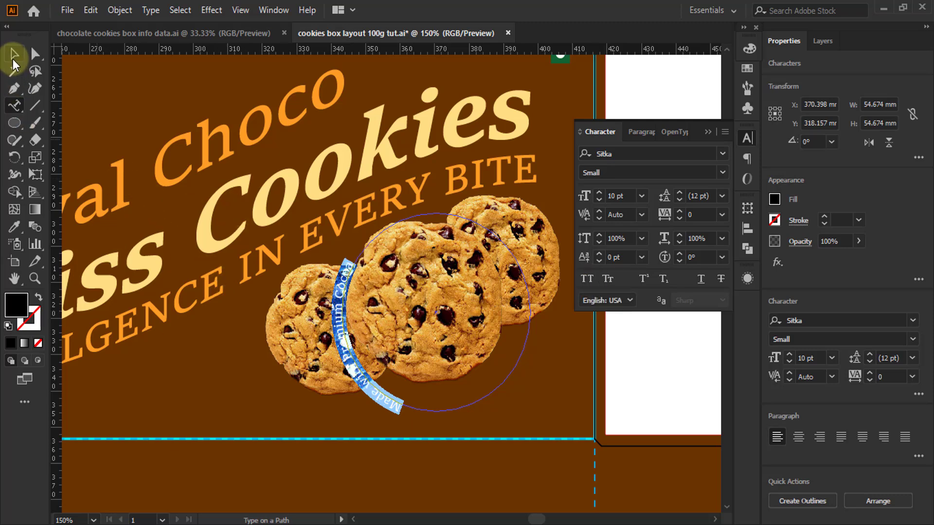
Slide the path text around to the circle's lower edge and flip it inside so it reads upright below the middle cookie
click(35, 54)
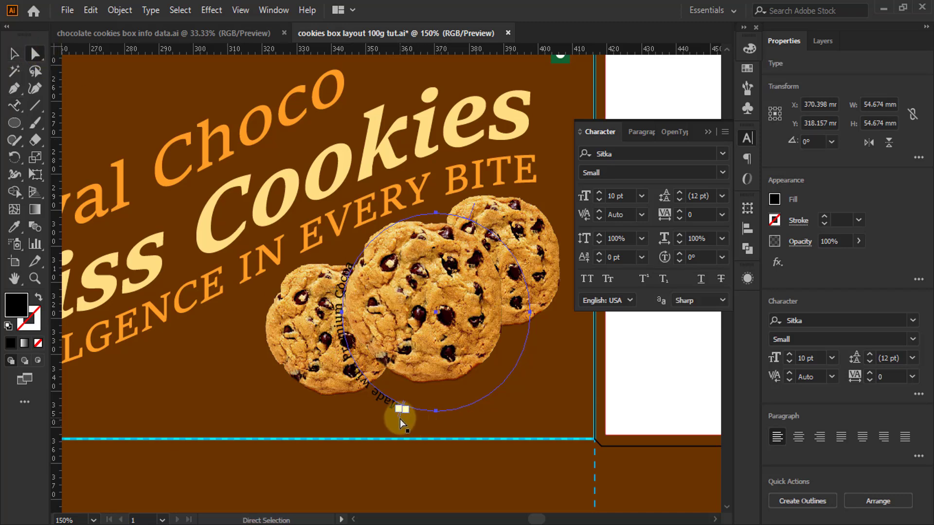
drag(399, 419, 454, 169)
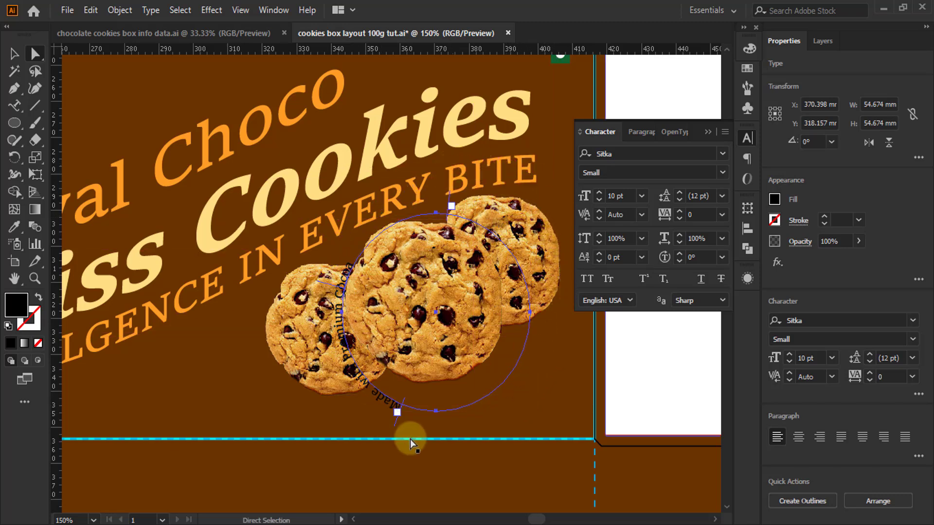
drag(404, 408, 532, 364)
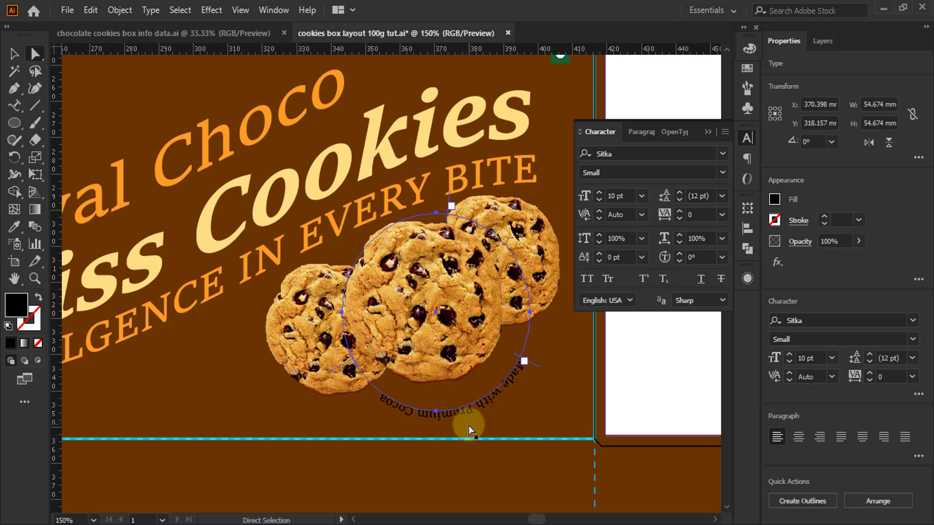
scroll(471, 424, up, 2)
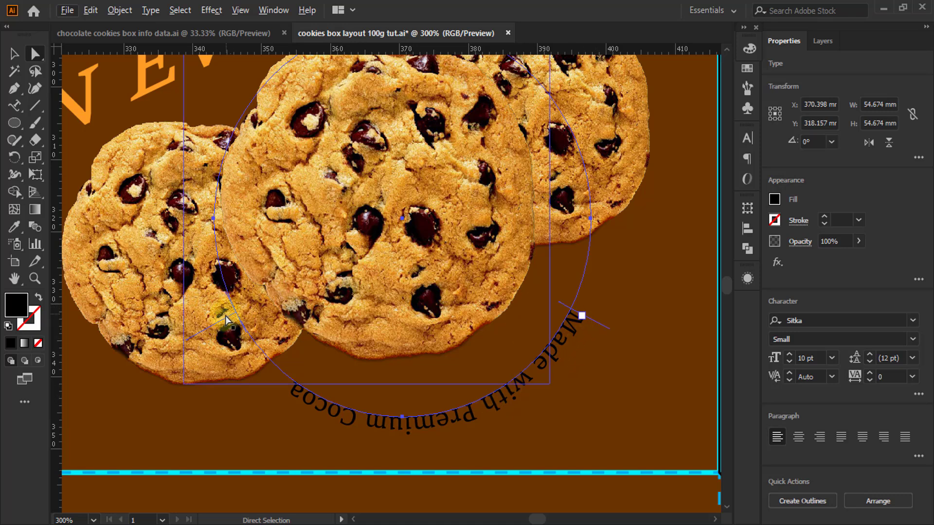
drag(226, 326, 269, 298)
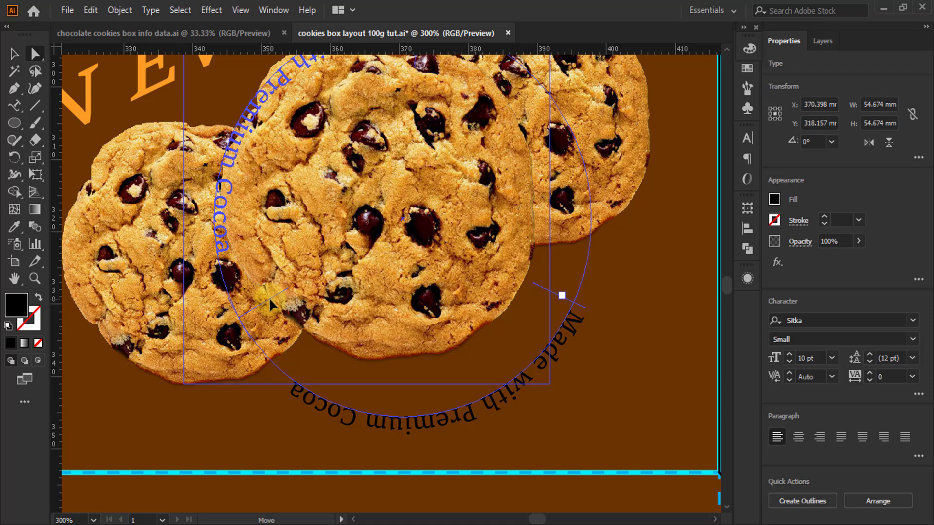
drag(270, 298, 471, 223)
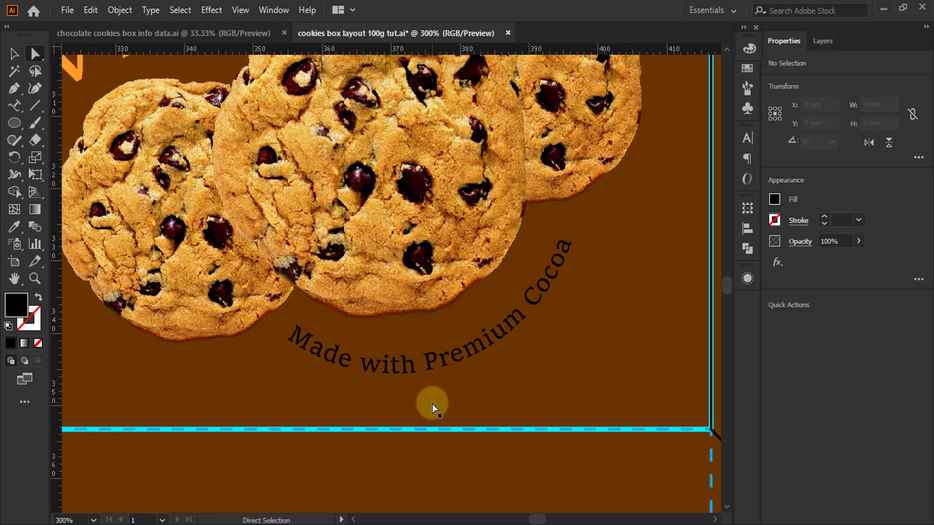
Recolor the curved "Made with Premium Cocoa" text with the pale yellow palette swatch using the Eyedropper
key(t)
click(430, 361)
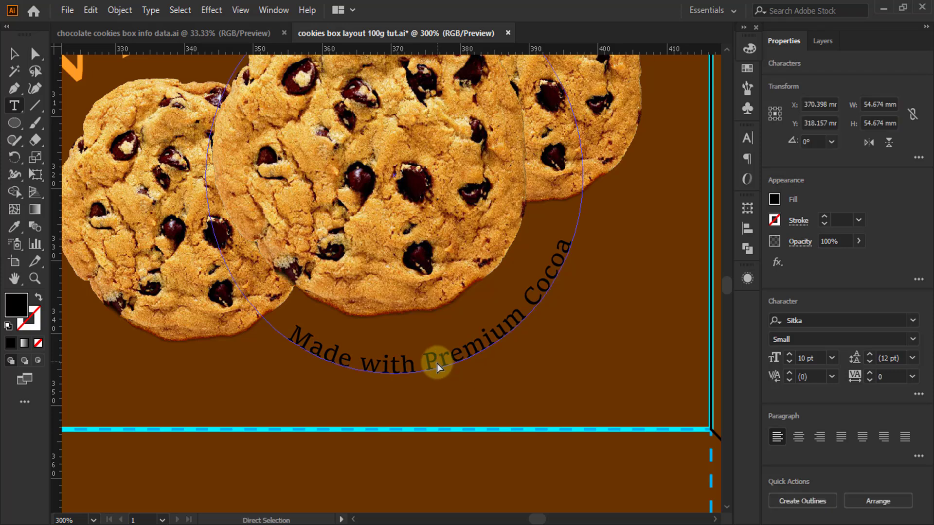
triple_click(437, 364)
key(ctrl+minus)
key(ctrl+minus)
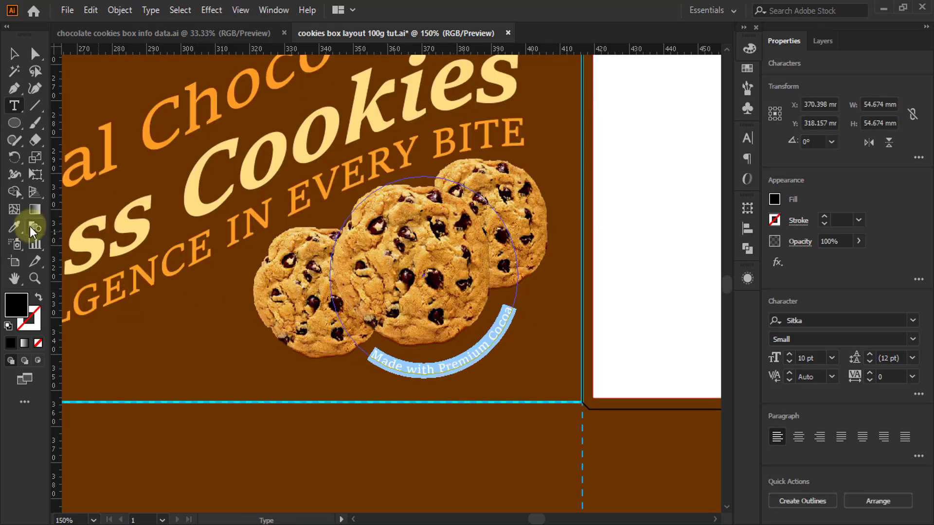
click(12, 228)
key(ctrl+minus)
key(ctrl+minus)
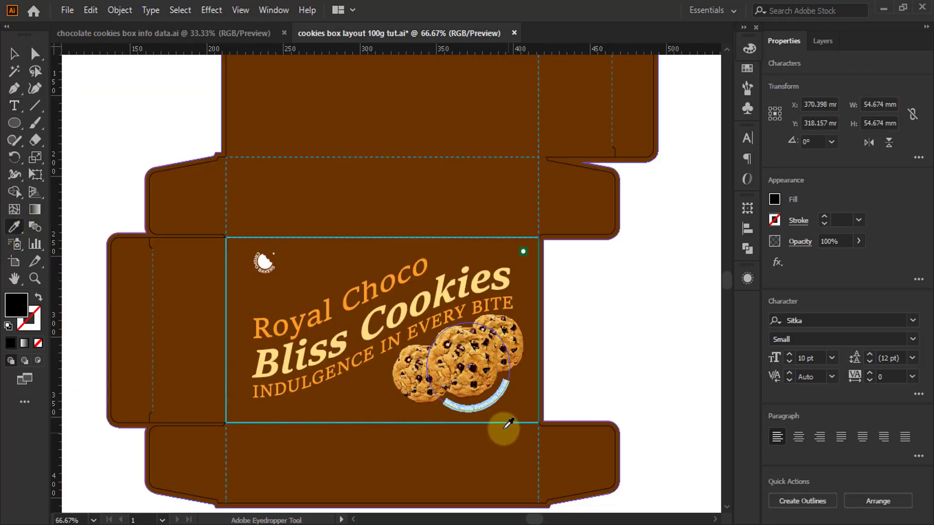
key(ctrl+minus)
key(ctrl+minus)
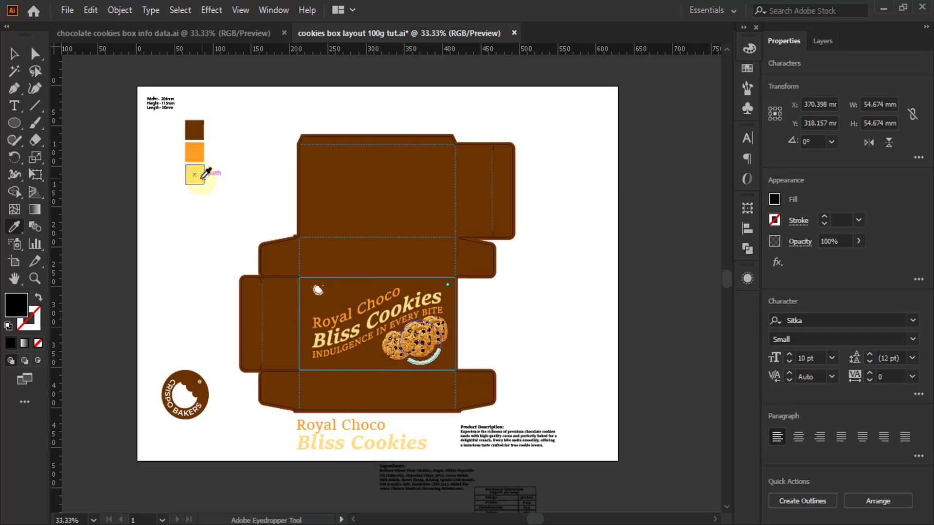
click(204, 175)
click(14, 53)
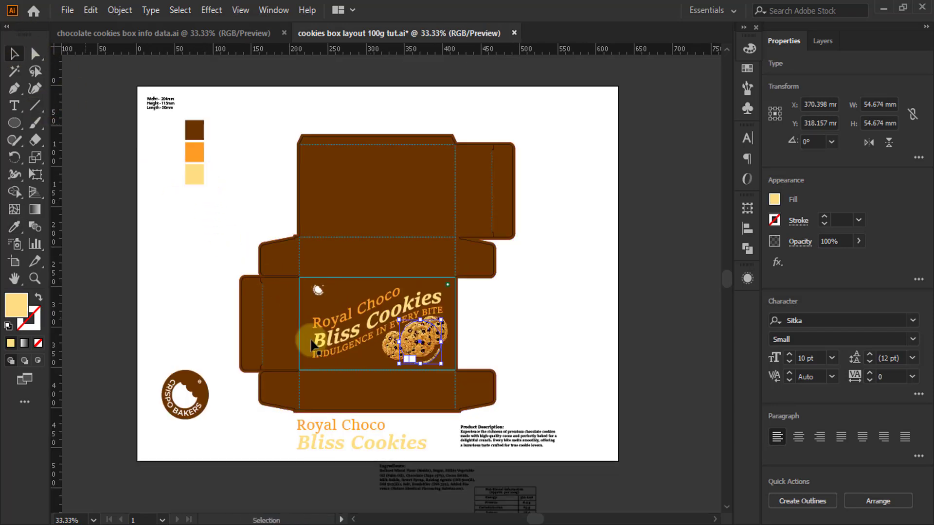
Shift the curved text slightly along its circle toward the lower right of the middle cookie
key(ctrl+plus)
key(ctrl+plus)
key(ctrl+plus)
key(ctrl+plus)
key(ctrl+plus)
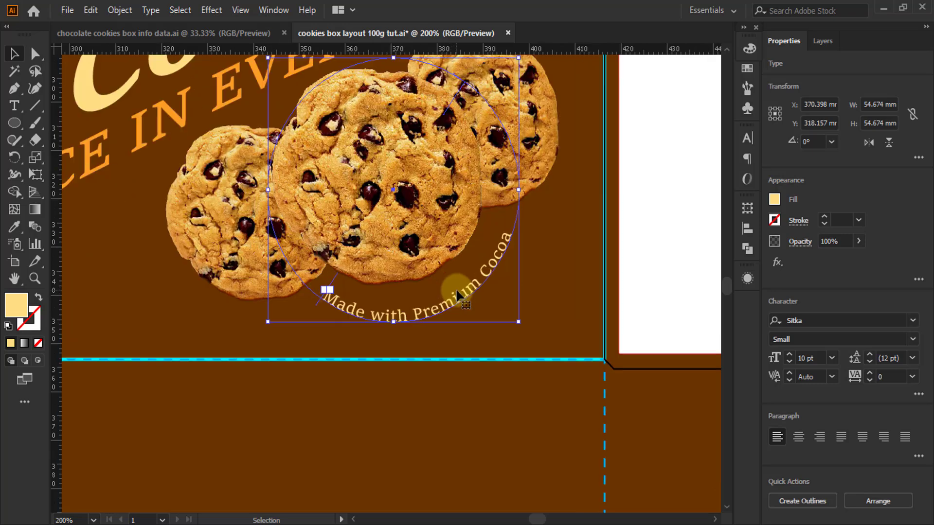
alt+scroll(428, 241, up, 2)
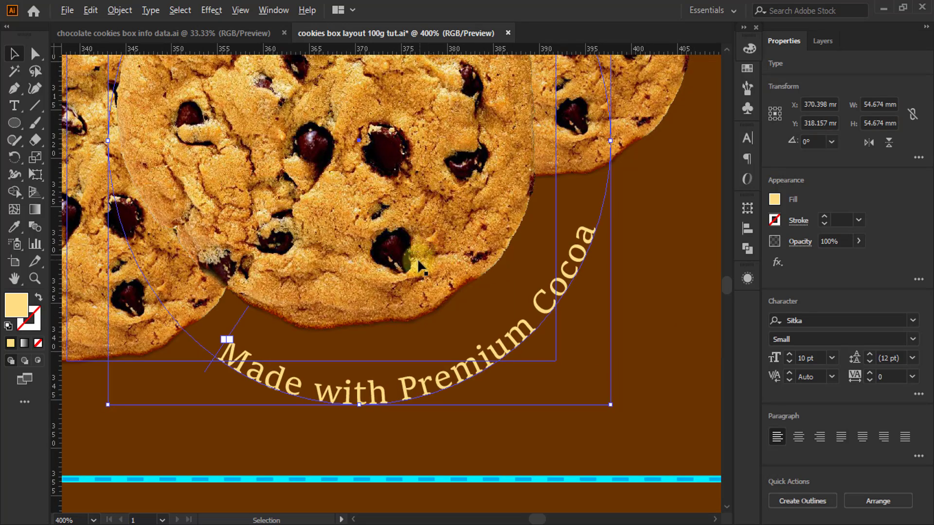
alt+scroll(417, 258, down, 1)
click(34, 54)
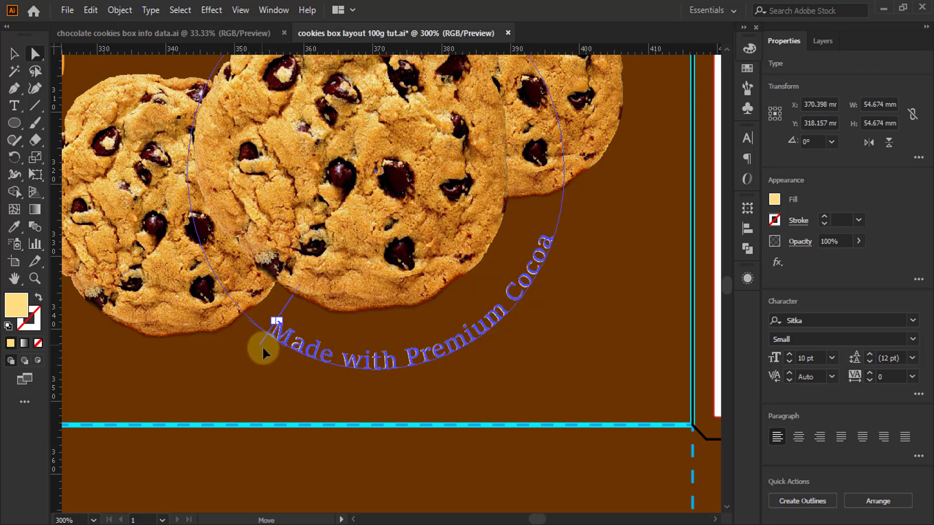
drag(262, 346, 445, 293)
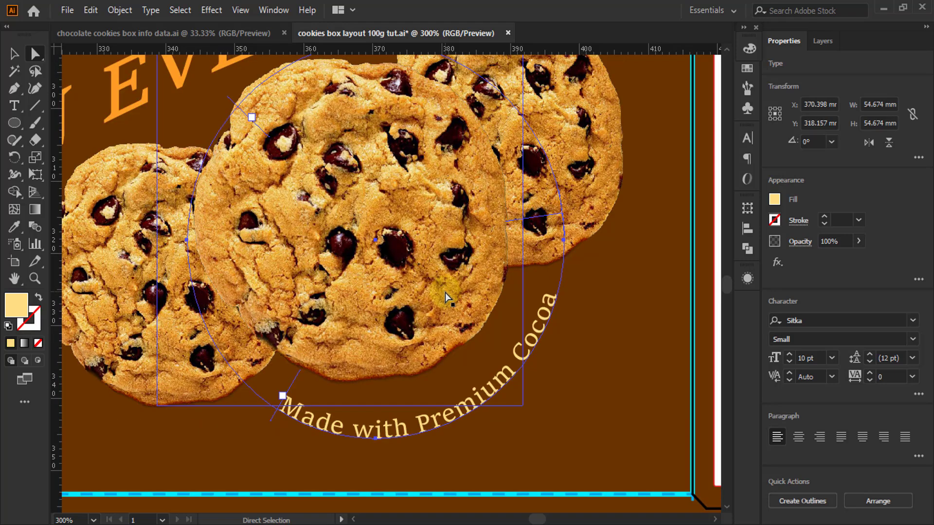
scroll(445, 292, down, 2)
click(622, 302)
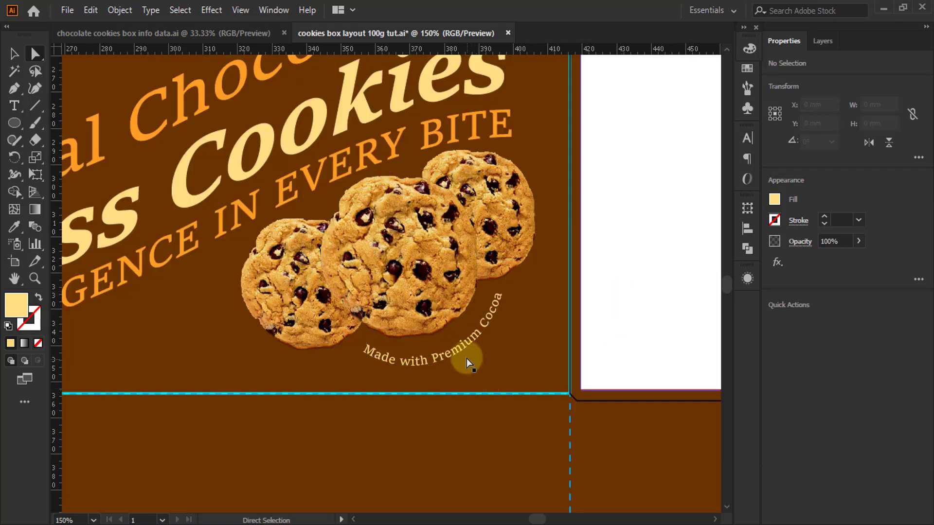
Duplicate the curved text and place the copy's circle around the leftmost cookie
click(16, 53)
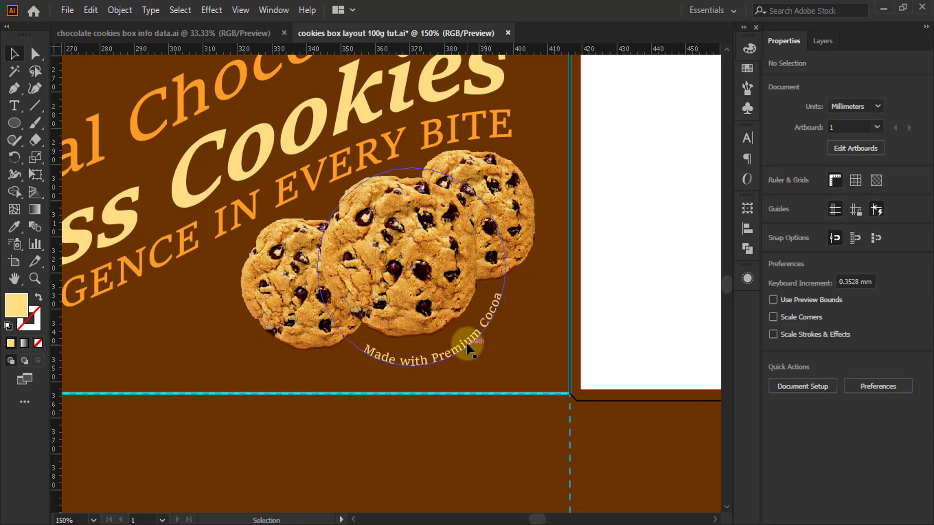
drag(460, 348, 368, 194)
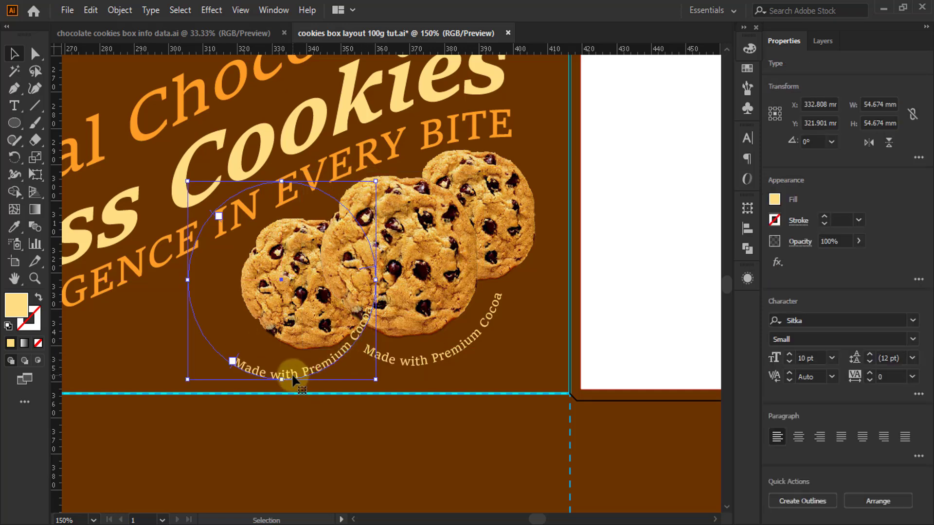
drag(290, 373, 317, 360)
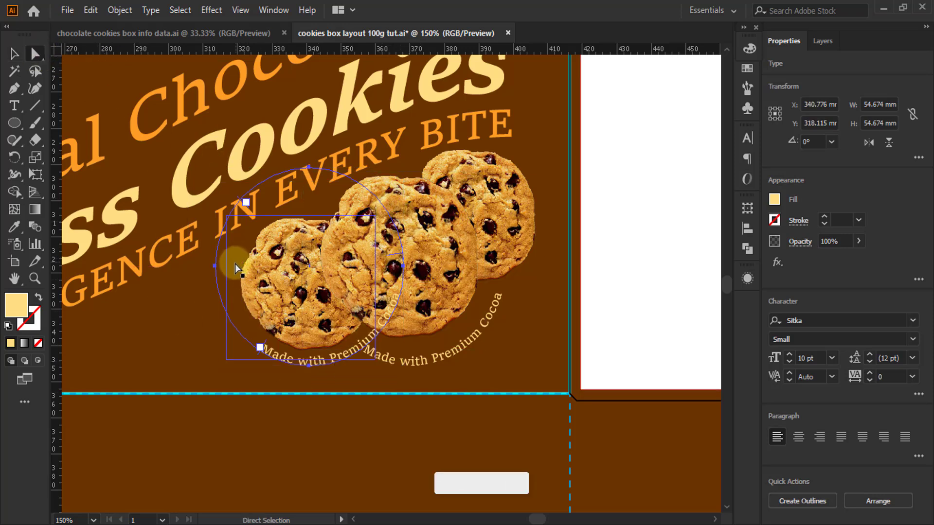
Slide the duplicated text along its circle so it curves around the leftmost cookie's lower-left edge
scroll(255, 353, up, 1)
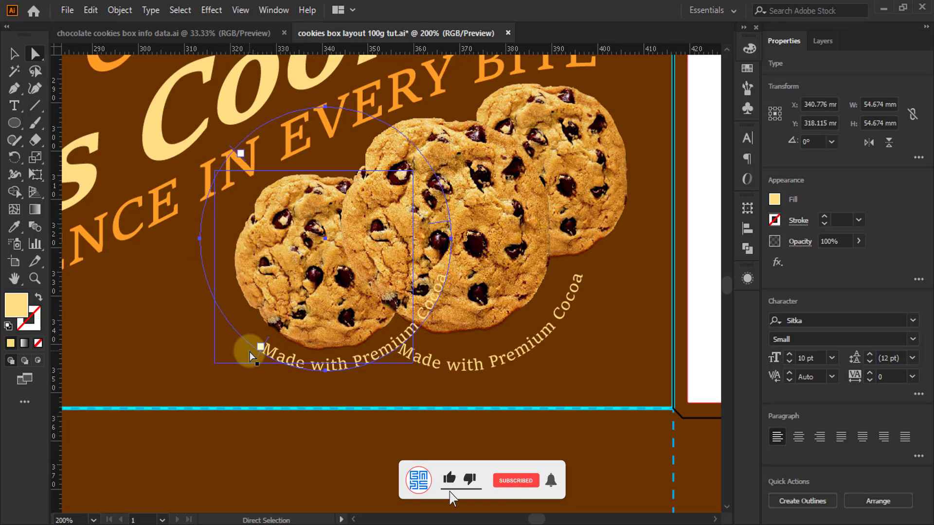
scroll(252, 350, up, 2)
scroll(261, 340, up, 2)
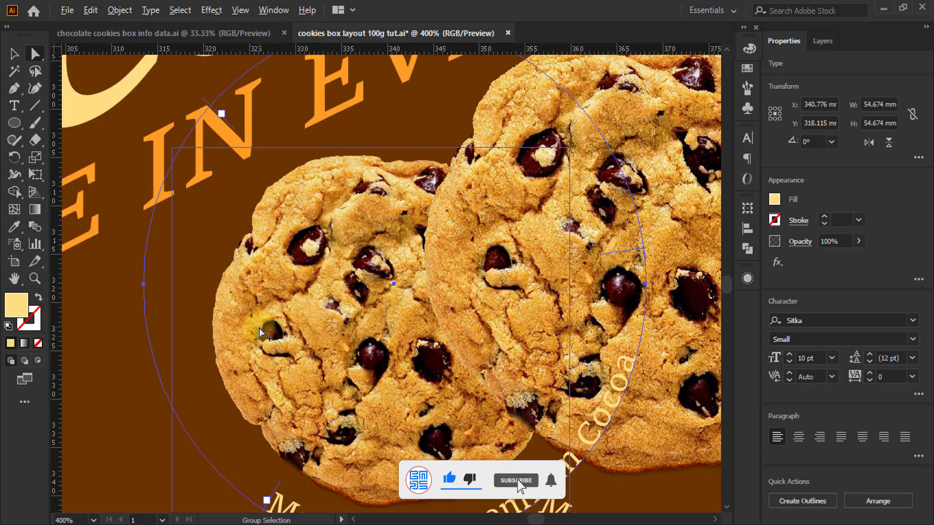
scroll(259, 328, down, 1)
drag(279, 437, 219, 298)
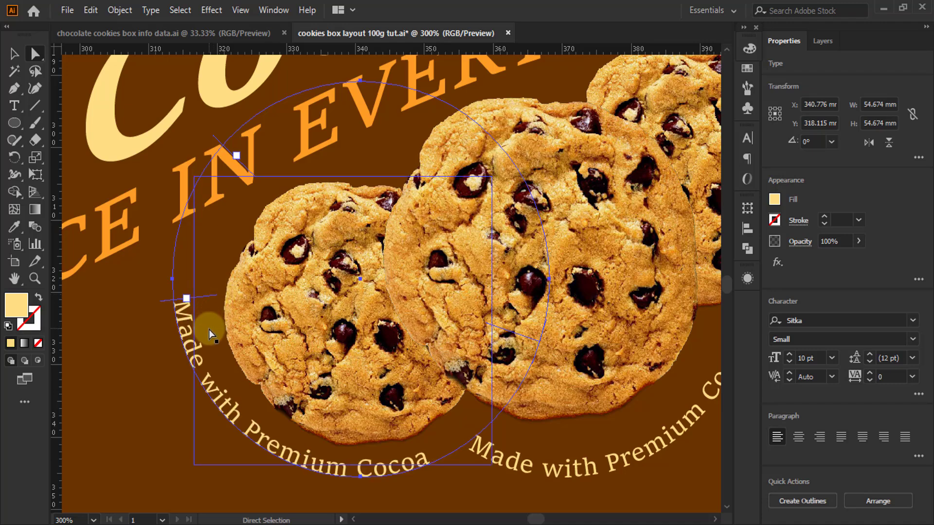
Nudge the duplicated curved text down about 1.1 mm and right about 1.4 mm around the leftmost cookie
scroll(341, 188, down, 1)
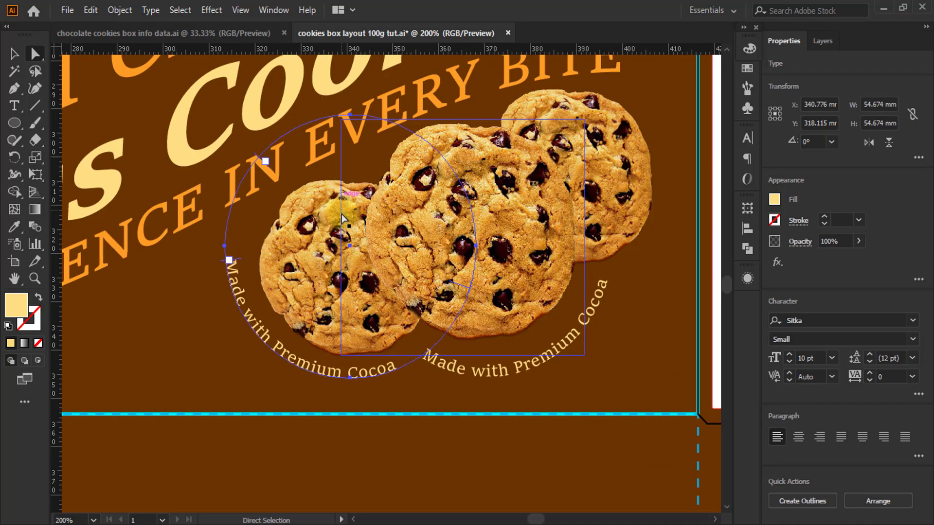
key(Down)
key(Down)
key(Down)
drag(341, 214, 349, 215)
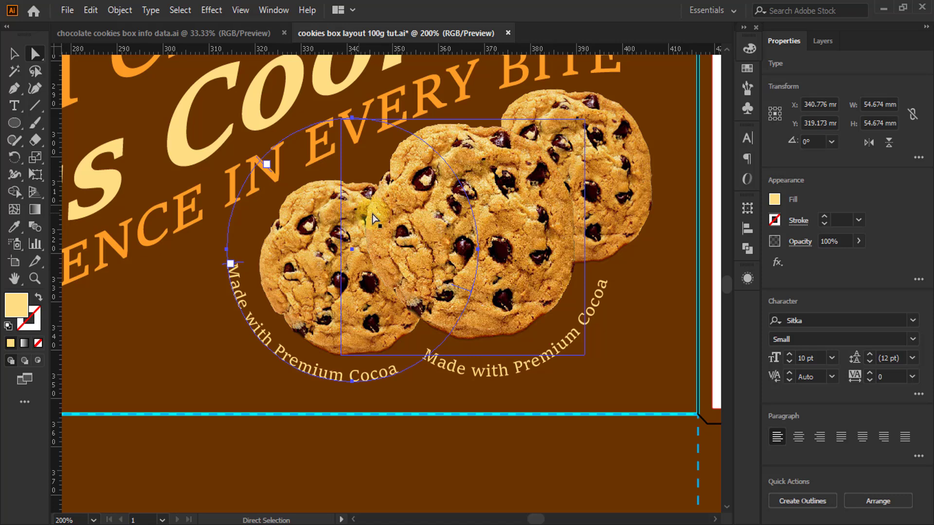
key(Right)
key(Right)
key(Right)
key(Right)
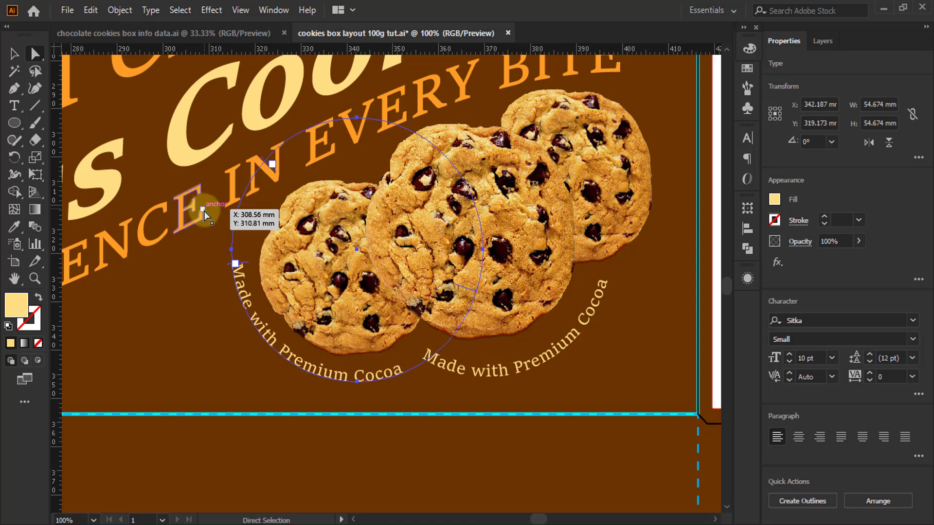
scroll(207, 208, down, 2)
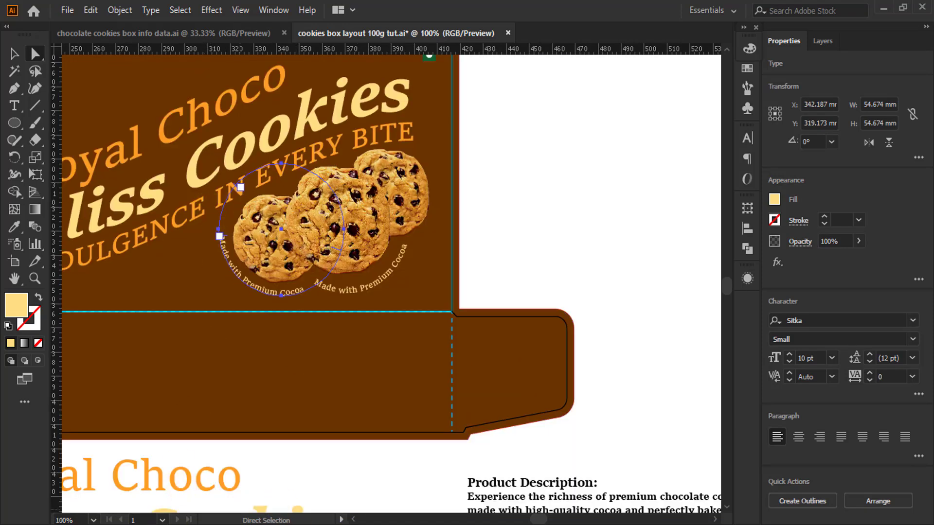
Copy "Rich and Crunchy" from the Notepad info file and replace the curved text around the leftmost cookie with it
key(alt+Tab)
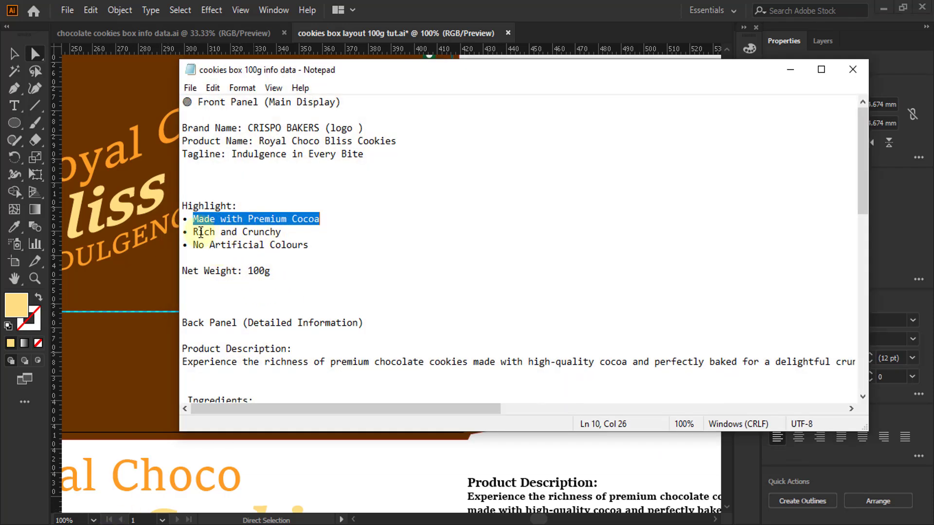
drag(192, 234, 295, 227)
key(ctrl+c)
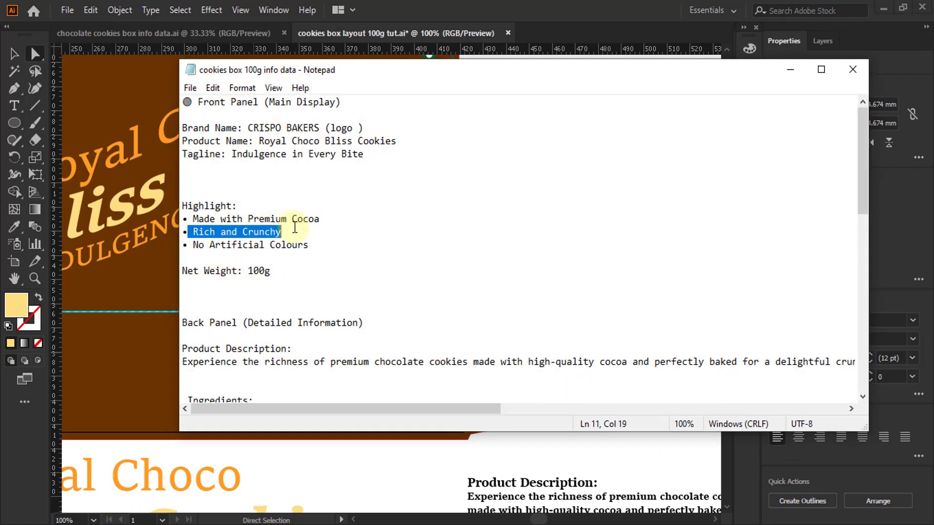
click(795, 74)
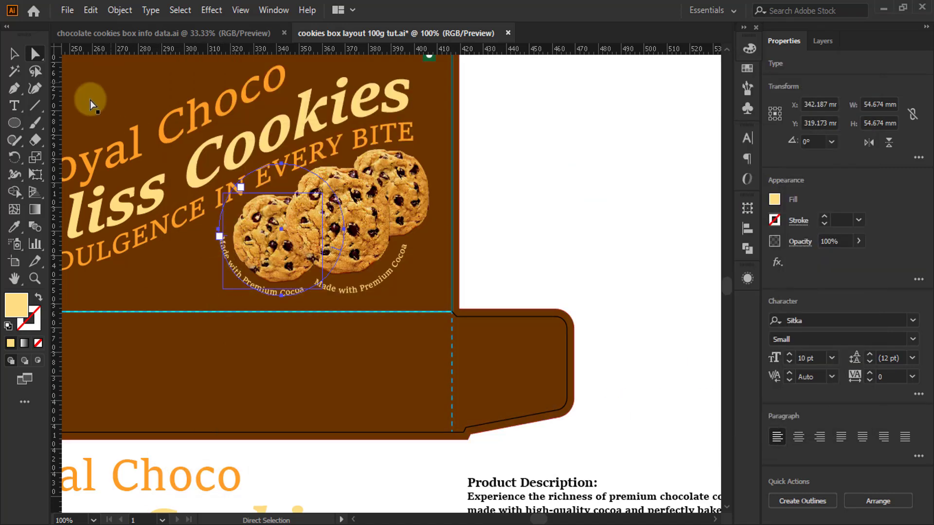
click(14, 105)
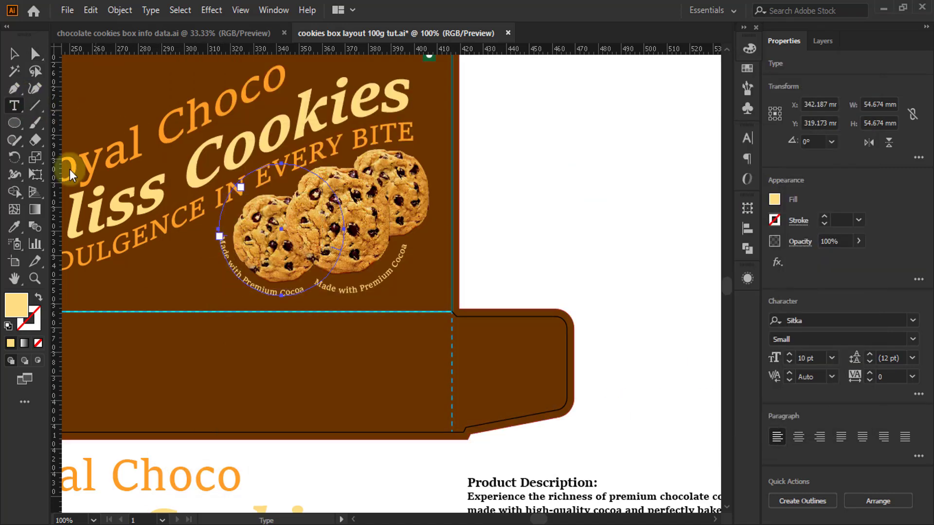
click(235, 273)
key(ctrl+a)
key(ctrl+v)
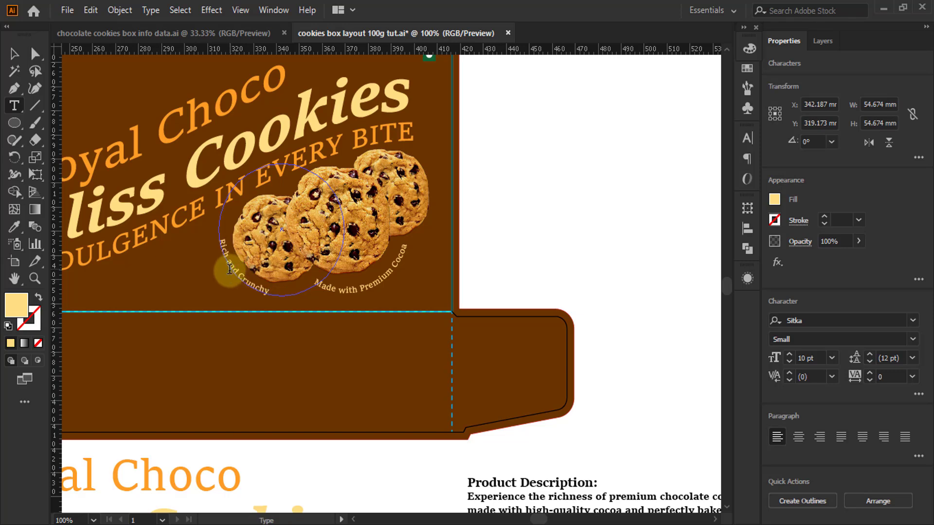
click(14, 54)
click(219, 234)
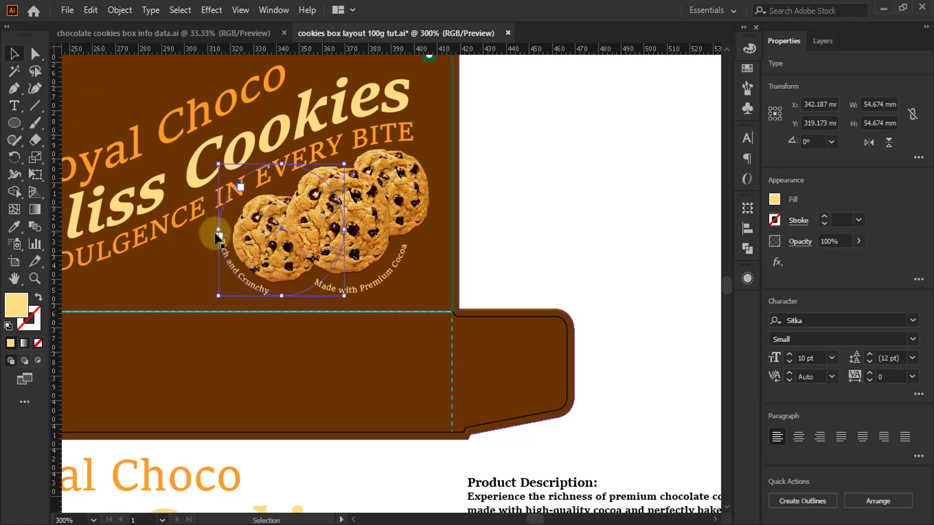
Duplicate the "Rich and Crunchy" curved text and place the copy's circle around the rightmost cookie
scroll(217, 237, up, 4)
scroll(212, 230, down, 2)
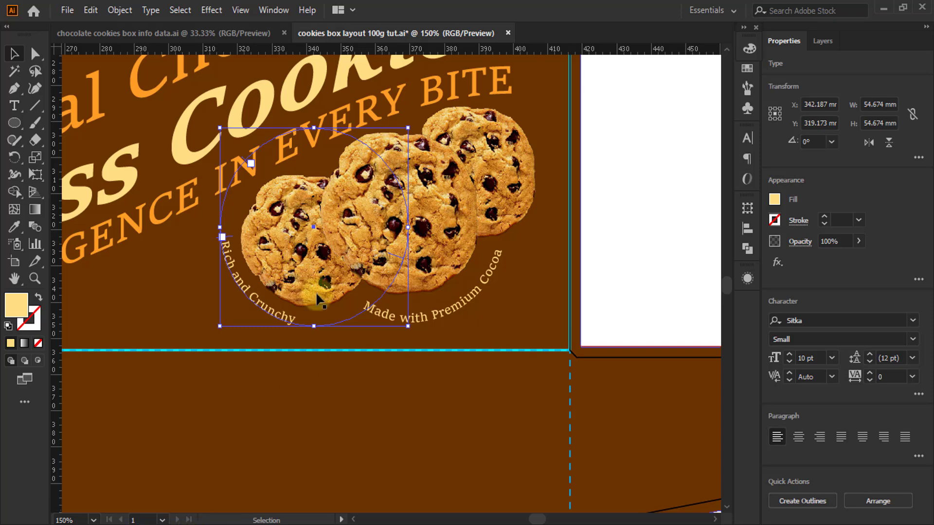
drag(262, 307, 410, 254)
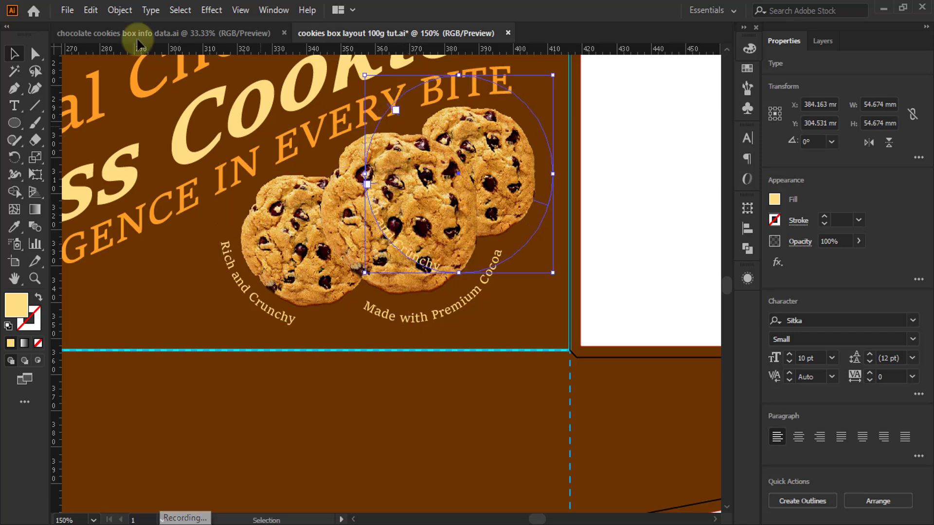
Slide the duplicated curved text along its circle so it follows the rightmost cookie's lower-right edge
click(35, 54)
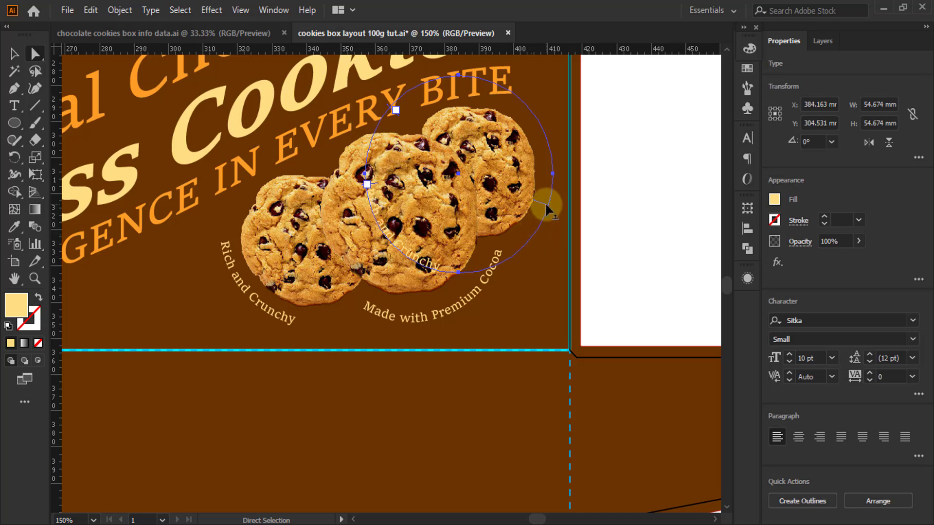
drag(547, 206, 426, 91)
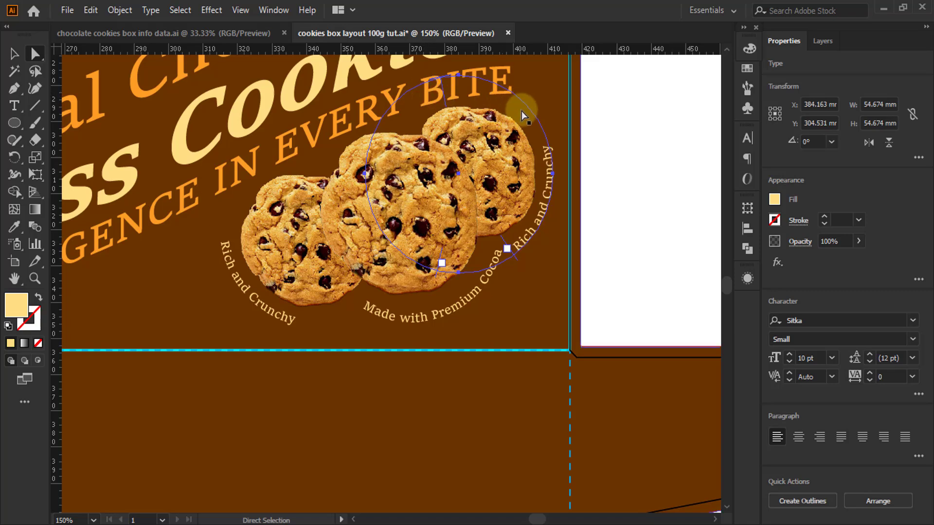
scroll(536, 124, up, 1)
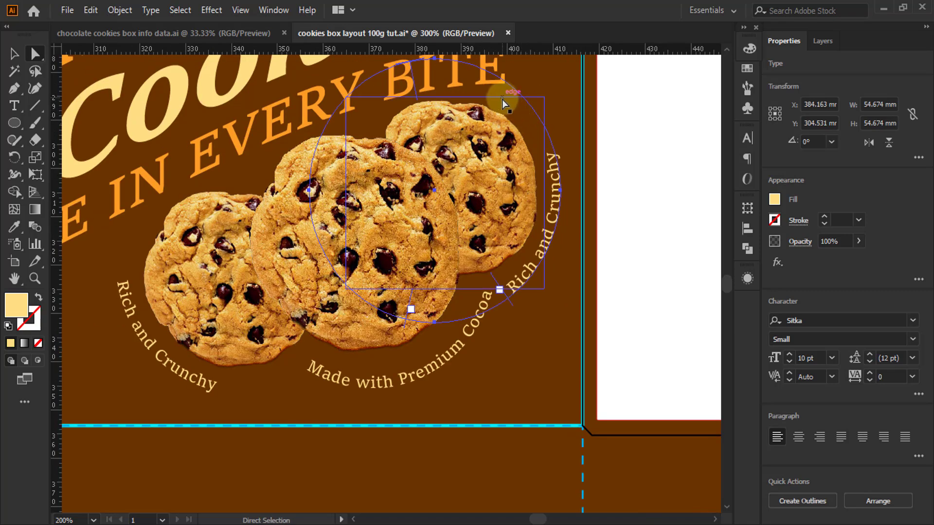
scroll(502, 99, up, 1)
scroll(375, 80, down, 1)
scroll(380, 102, up, 1)
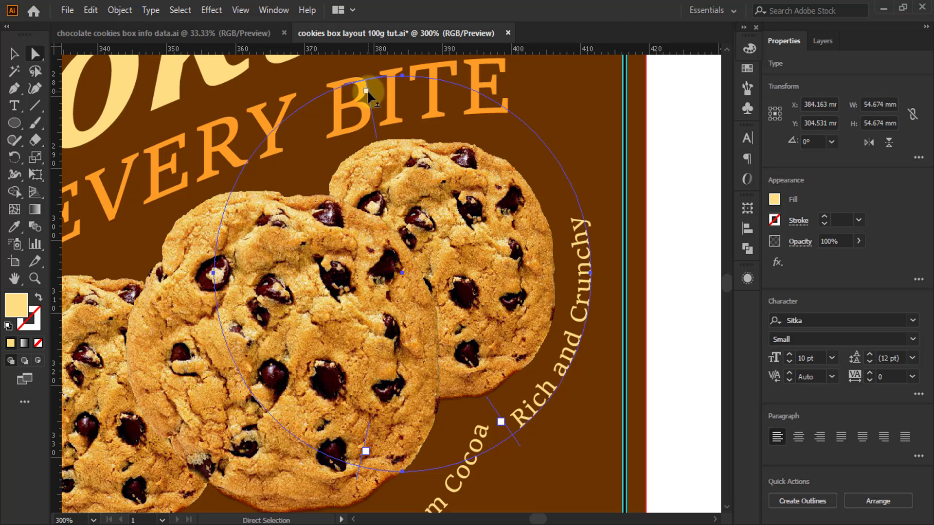
drag(367, 89, 317, 120)
scroll(396, 86, down, 2)
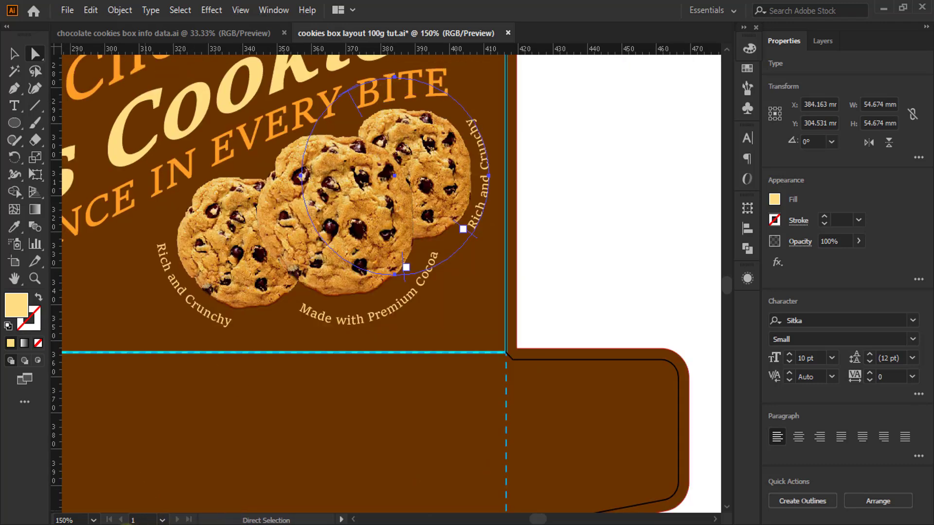
Copy "No Artificial Colours" from the Notepad info file and replace the curved text around the rightmost cookie with it
click(124, 524)
drag(203, 252, 194, 246)
key(ctrl+c)
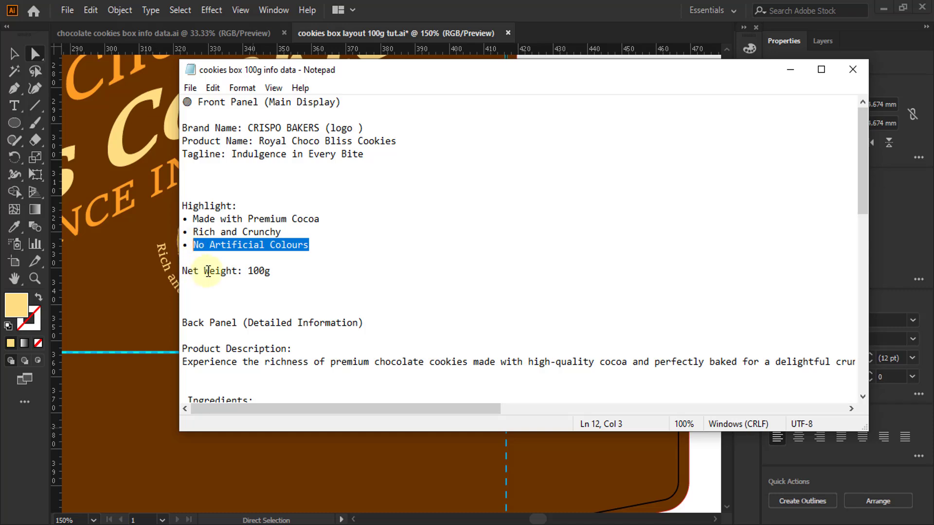
click(790, 73)
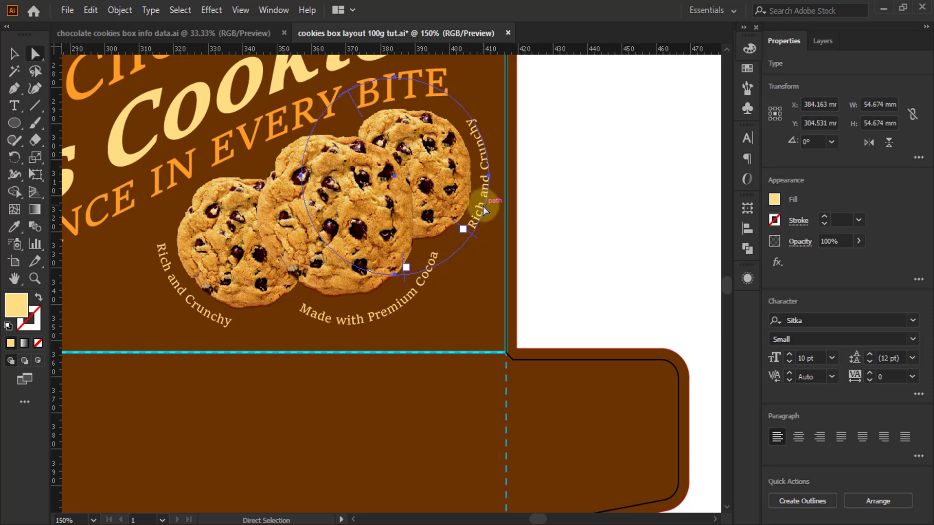
key(t)
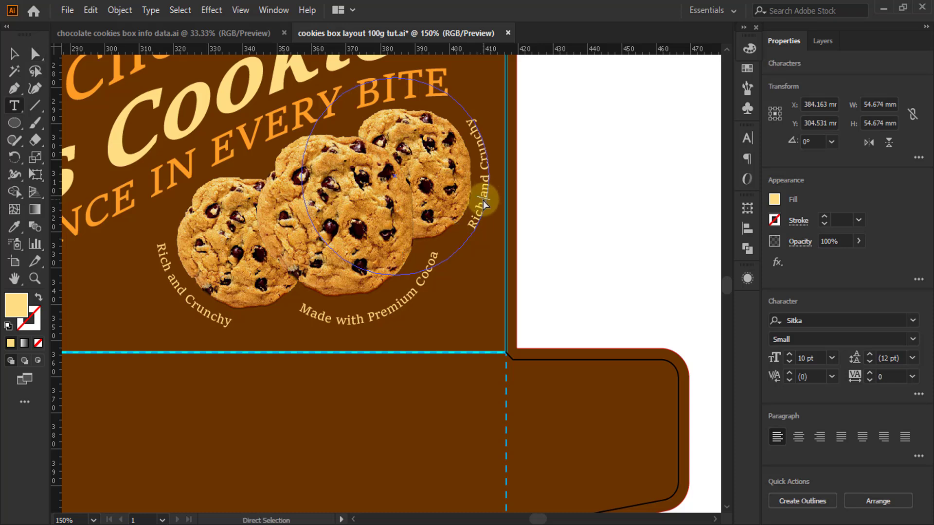
click(483, 197)
key(ctrl+a)
key(ctrl+v)
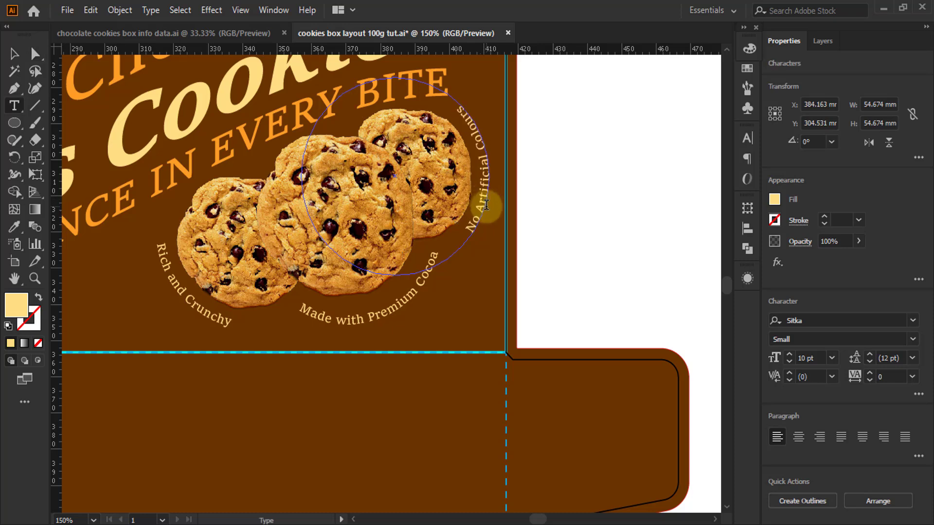
click(14, 54)
click(593, 171)
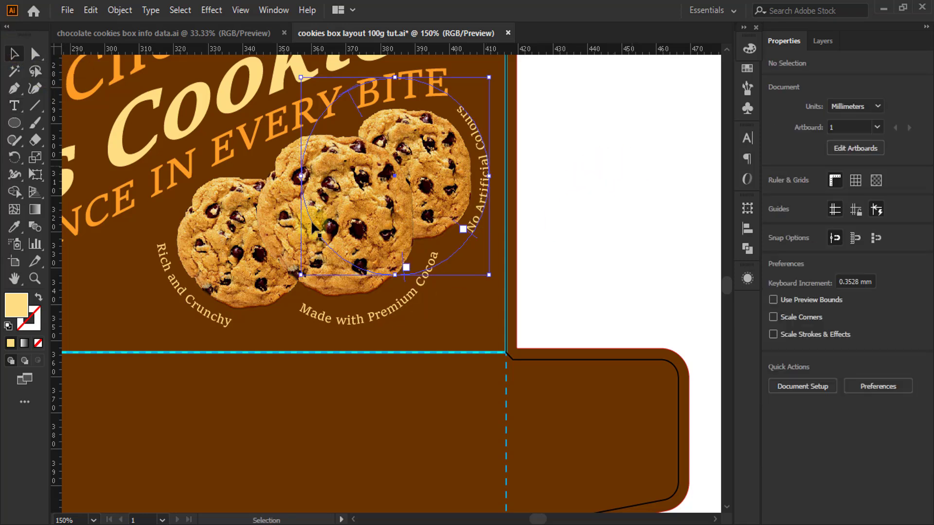
Move the "Made with Premium Cocoa" curved text slightly up and left, closer to the middle cookie
scroll(360, 267, up, 2)
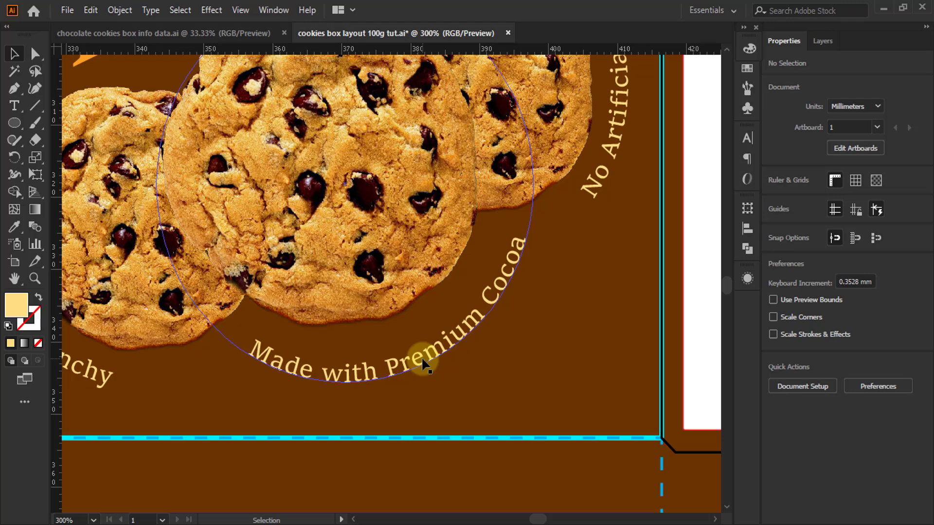
drag(423, 360, 416, 348)
scroll(440, 321, down, 2)
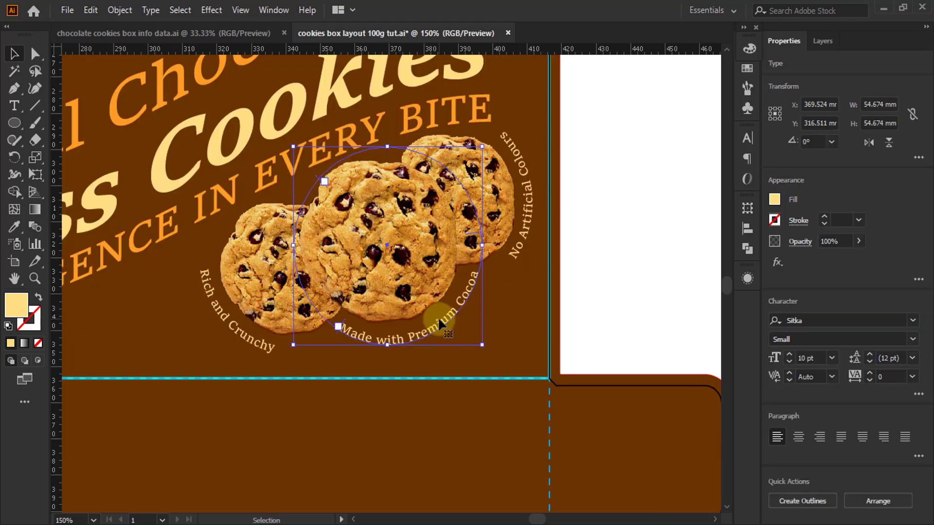
key(ctrl+shift+a)
Rotate the front panel's title and tagline group about 1.85° counterclockwise around a point just below its lower-left corner
scroll(384, 254, down, 2)
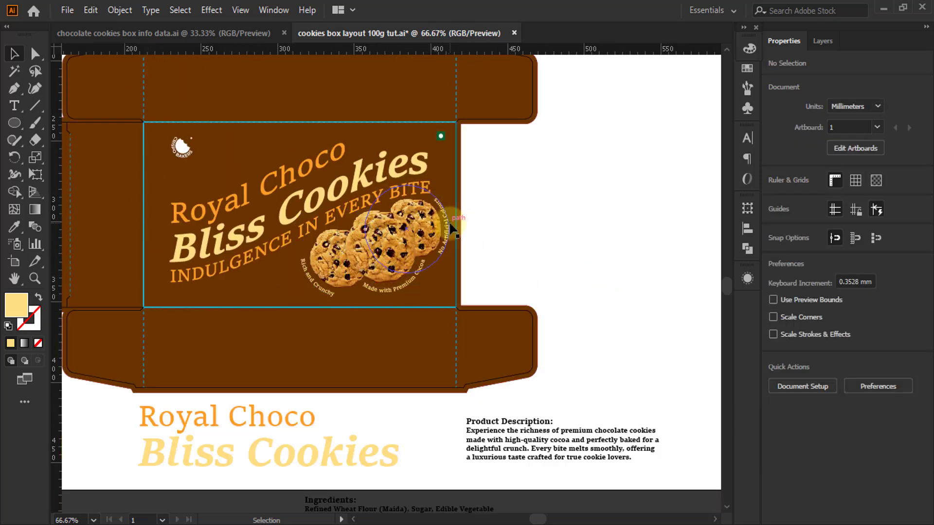
scroll(303, 153, up, 1)
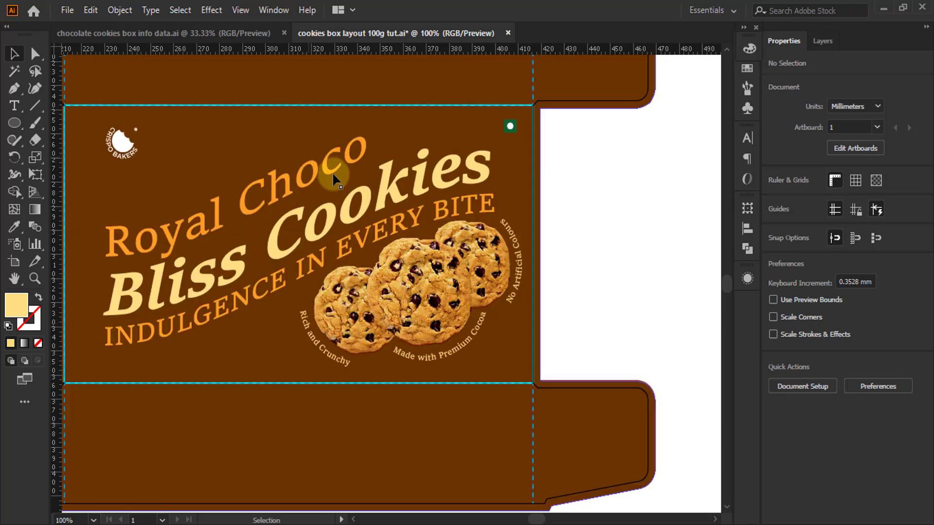
click(384, 194)
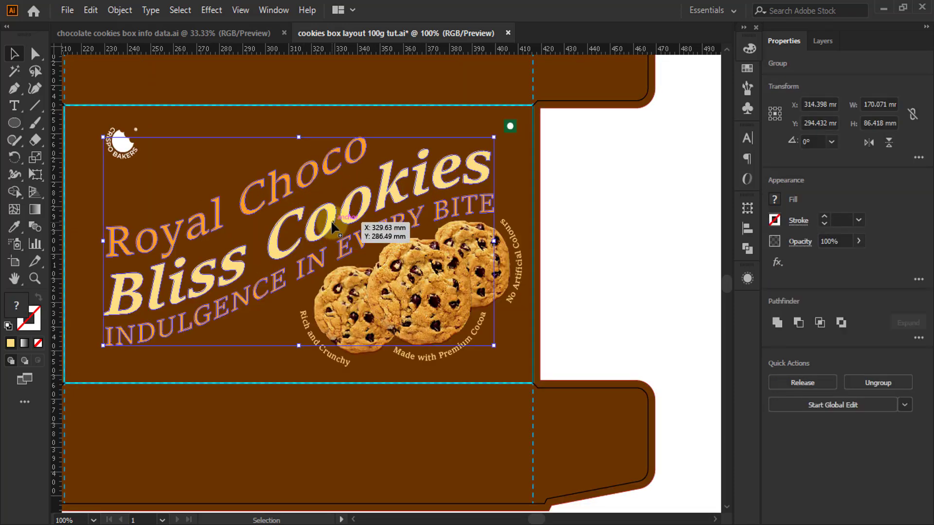
click(14, 157)
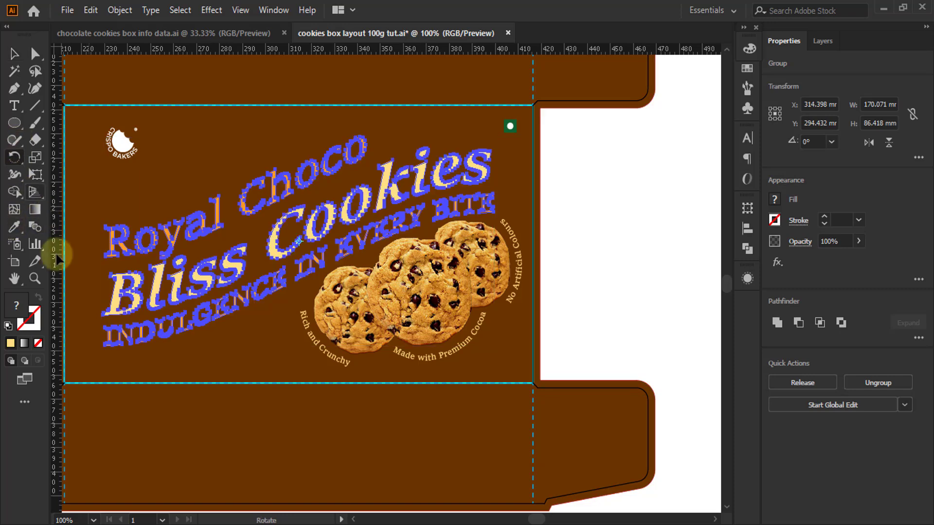
click(102, 355)
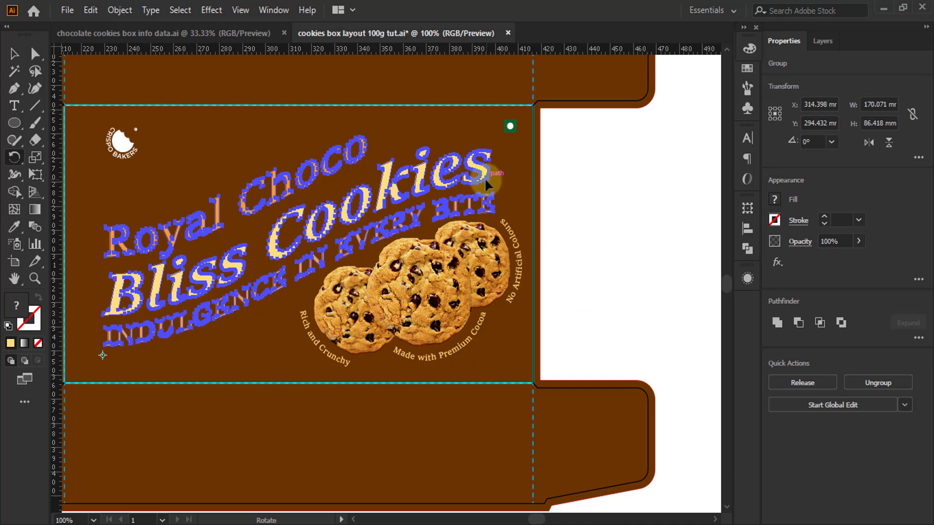
drag(486, 177, 483, 166)
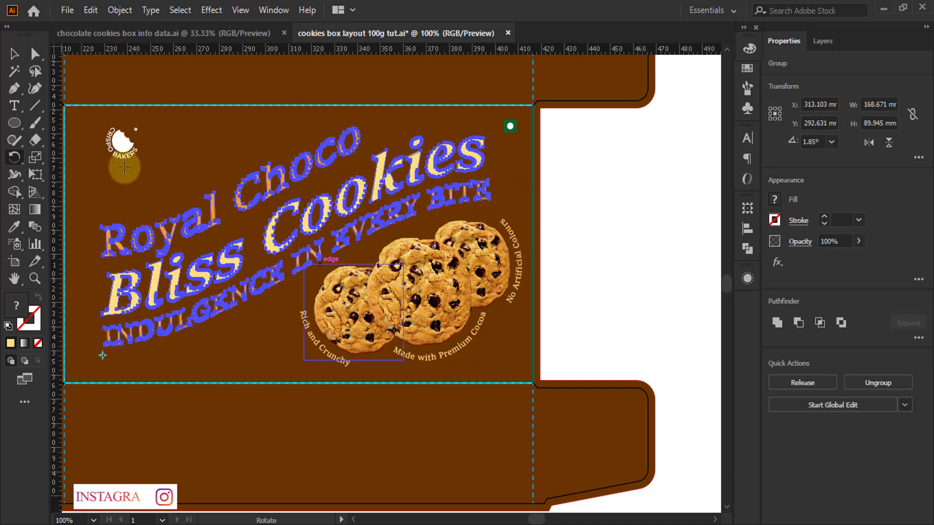
click(12, 53)
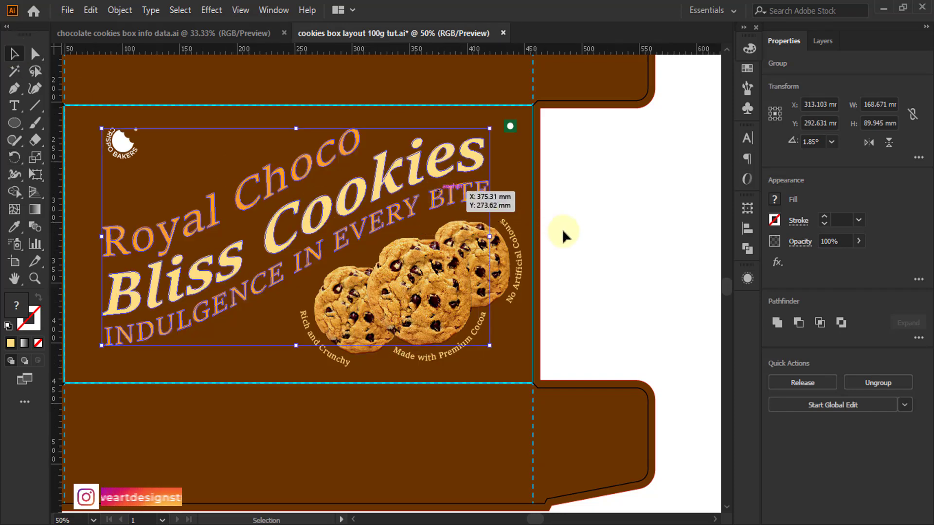
key(ctrl+minus)
key(ctrl+minus)
click(577, 220)
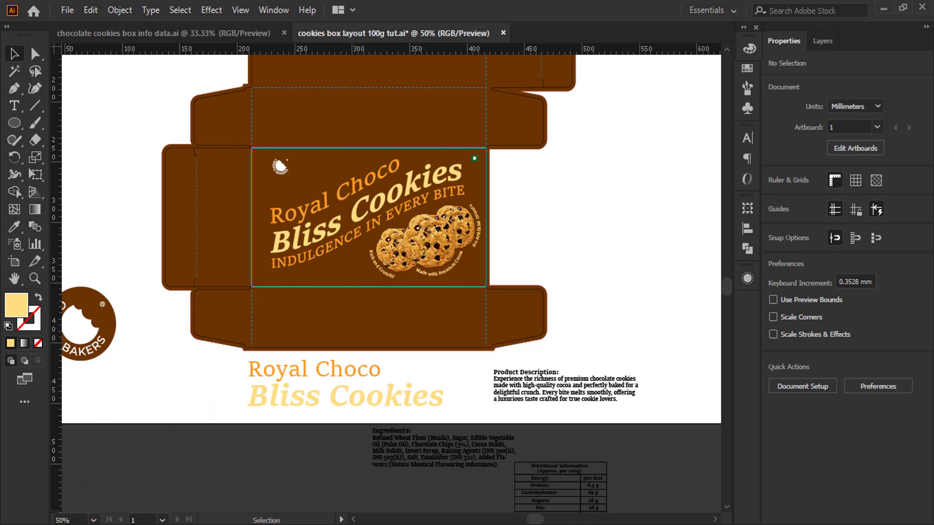
Copy "Net Weight: 100g" from the Notepad info file and paste it as new text below the dieline's lower-left flap
key(alt+Tab)
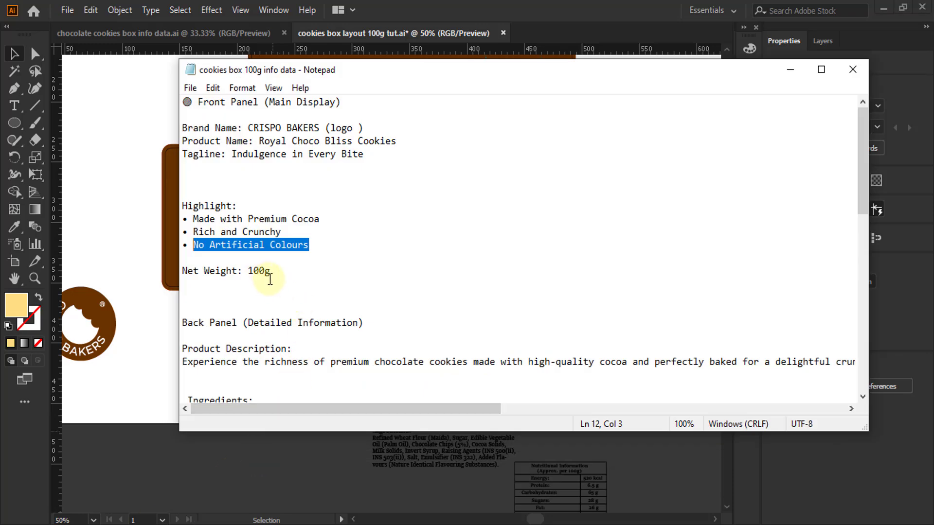
drag(280, 278, 192, 256)
key(ctrl+c)
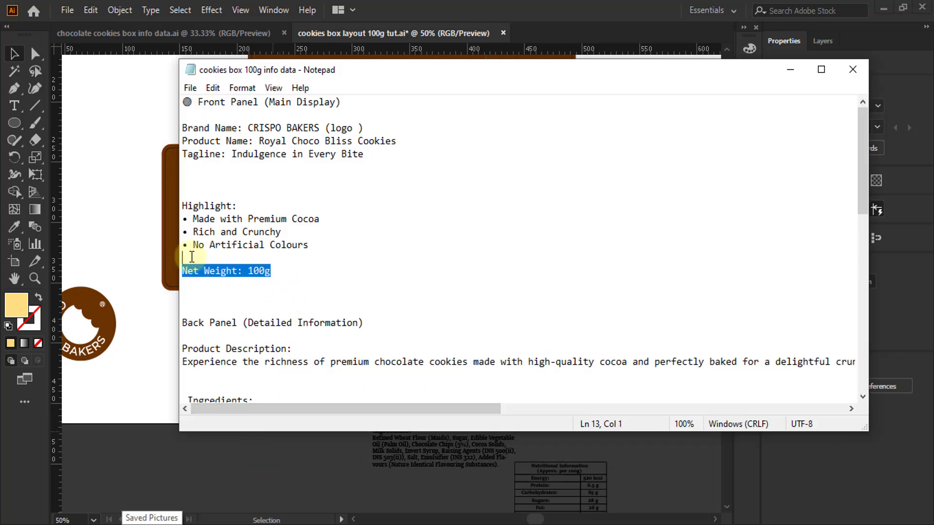
click(791, 71)
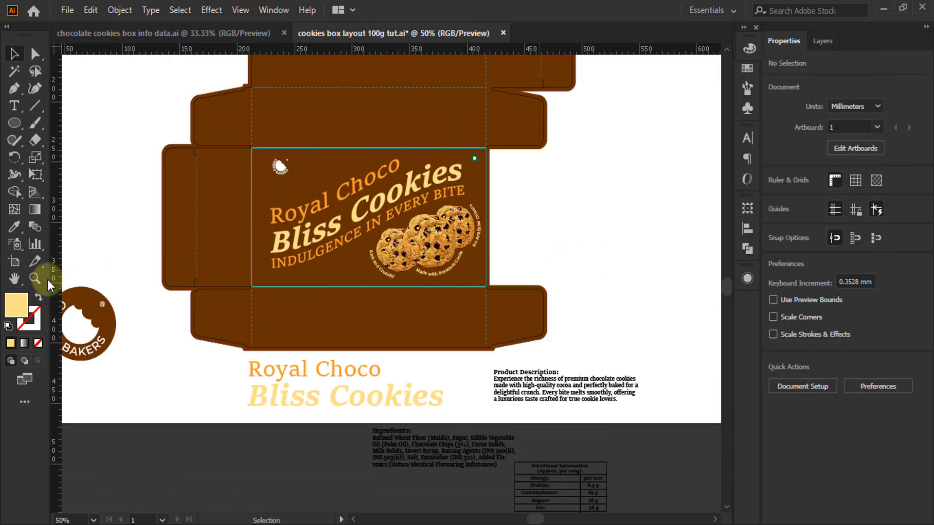
scroll(183, 352, up, 2)
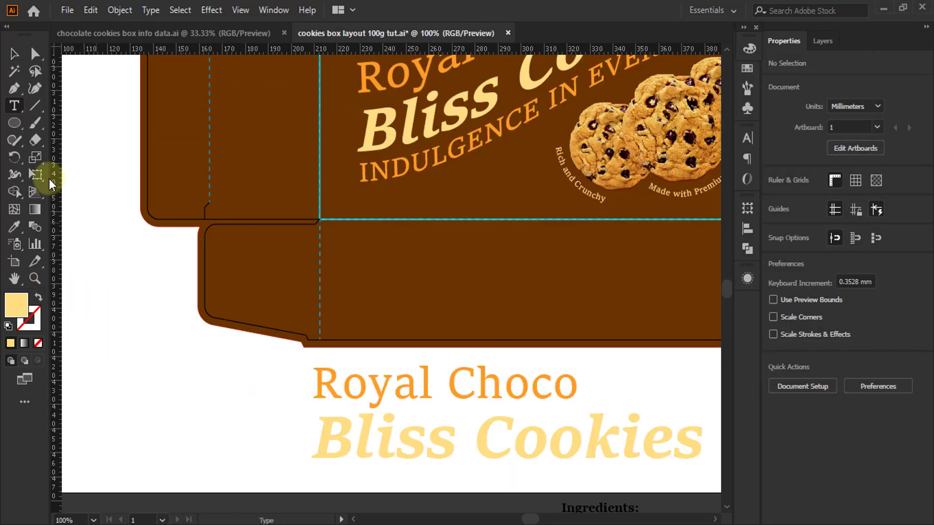
click(167, 379)
key(ctrl+v)
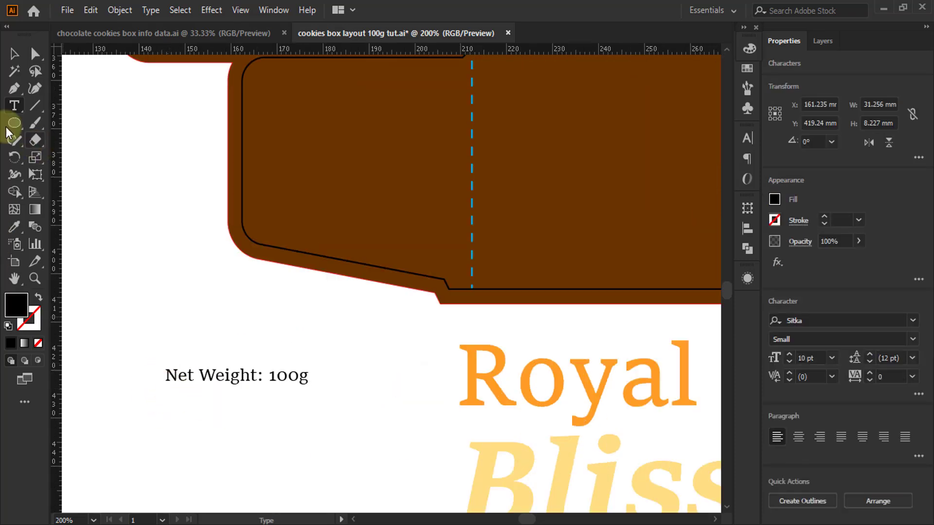
click(25, 61)
drag(246, 377, 208, 412)
key(ctrl+z)
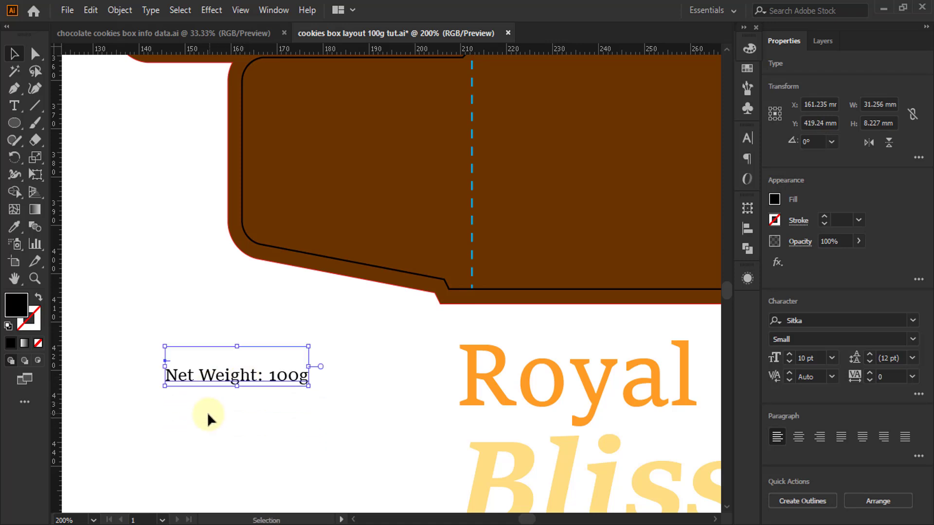
Delete the empty line above "Net Weight: 100g" in the pasted text
key(t)
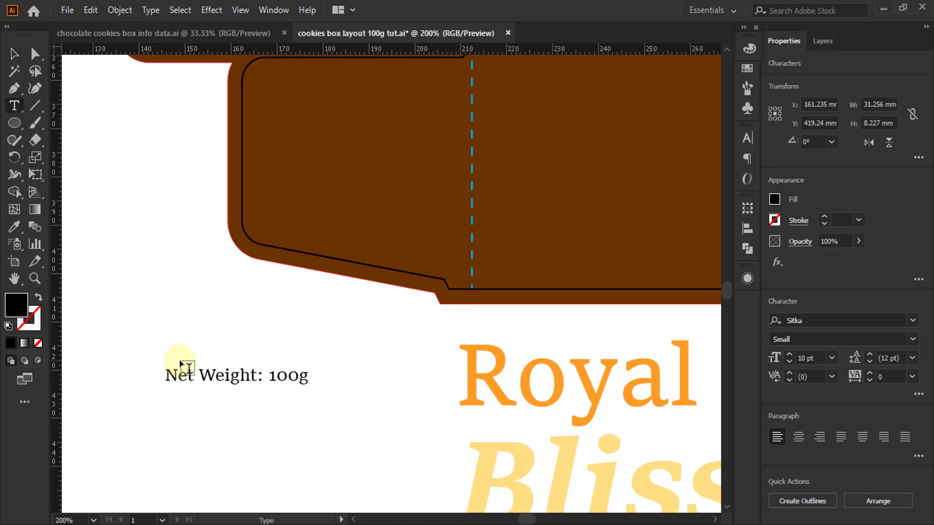
key(BackSpace)
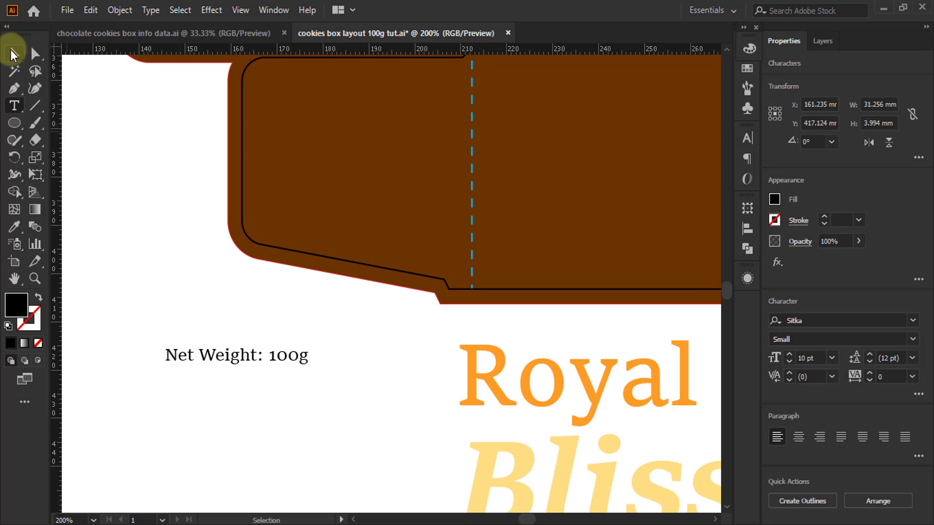
click(14, 53)
Duplicate the net weight text about 5.5 mm below, trimming the upper copy to "Net Weight" and the lower one to "100g"
scroll(227, 387, up, 2)
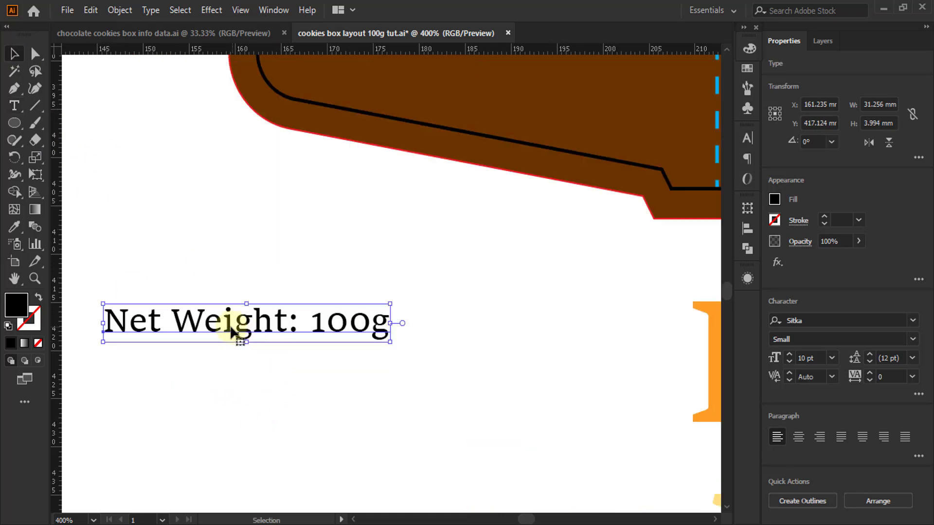
drag(235, 333, 240, 385)
key(t)
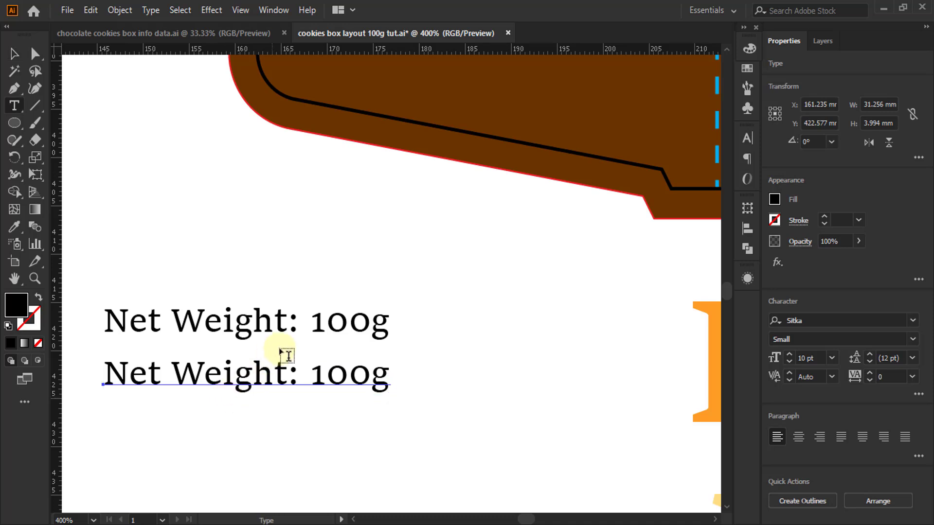
drag(290, 323, 492, 348)
key(BackSpace)
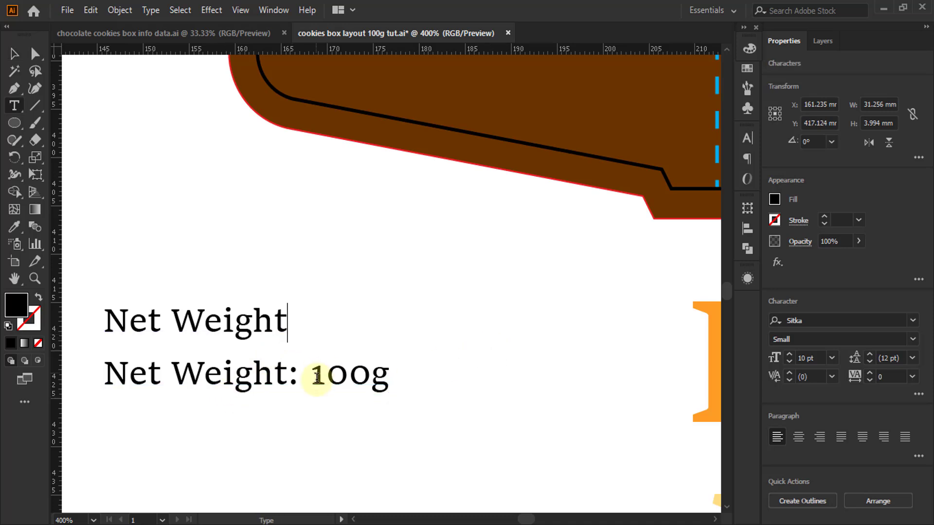
drag(314, 378, 9, 342)
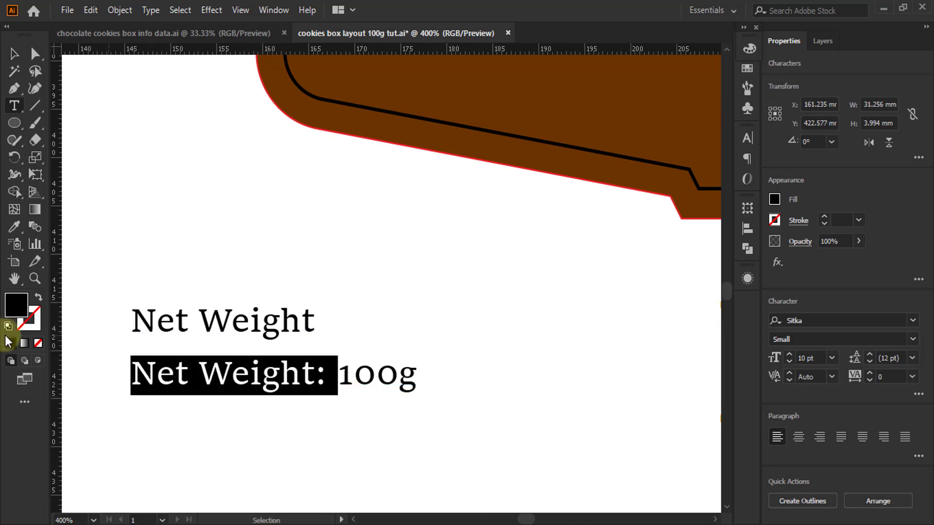
key(BackSpace)
click(14, 54)
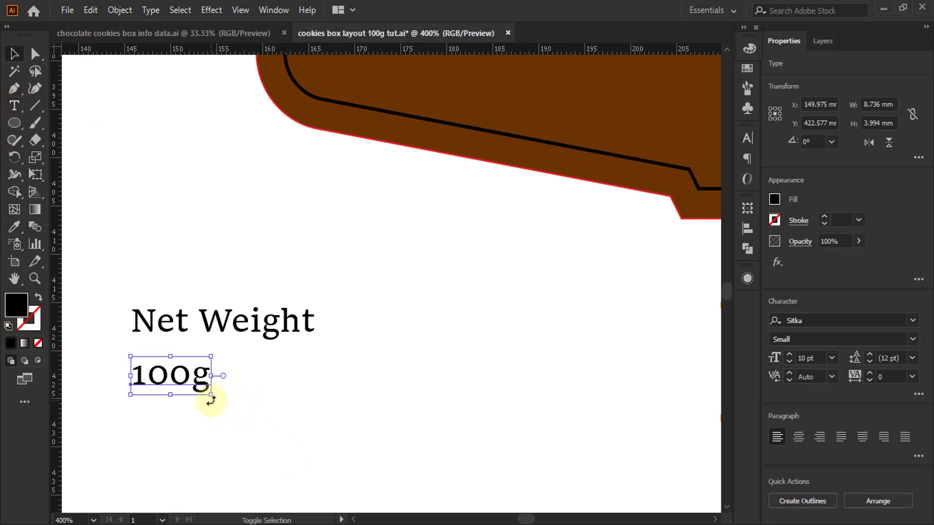
Enlarge the "100g" text to about 23 pt, roughly as wide as "Net Weight", and set its font style to Text Bold
drag(212, 397, 316, 474)
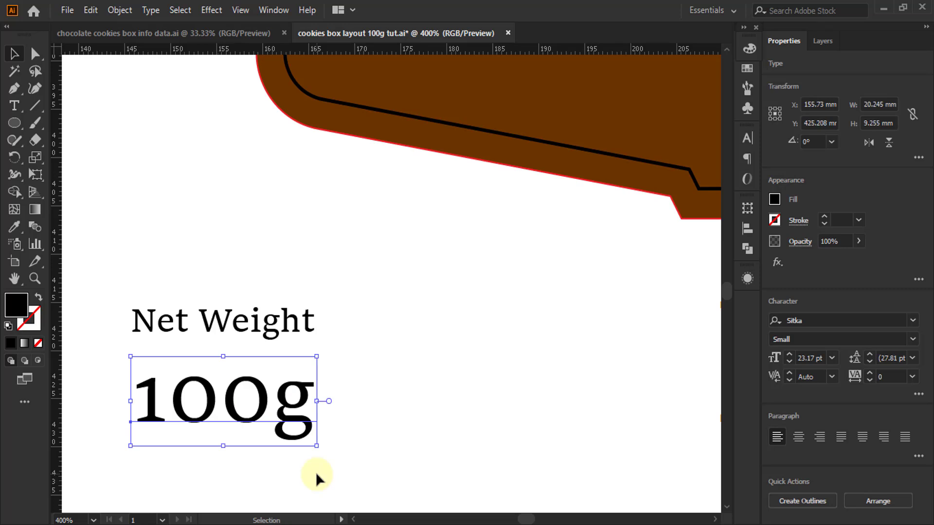
click(748, 138)
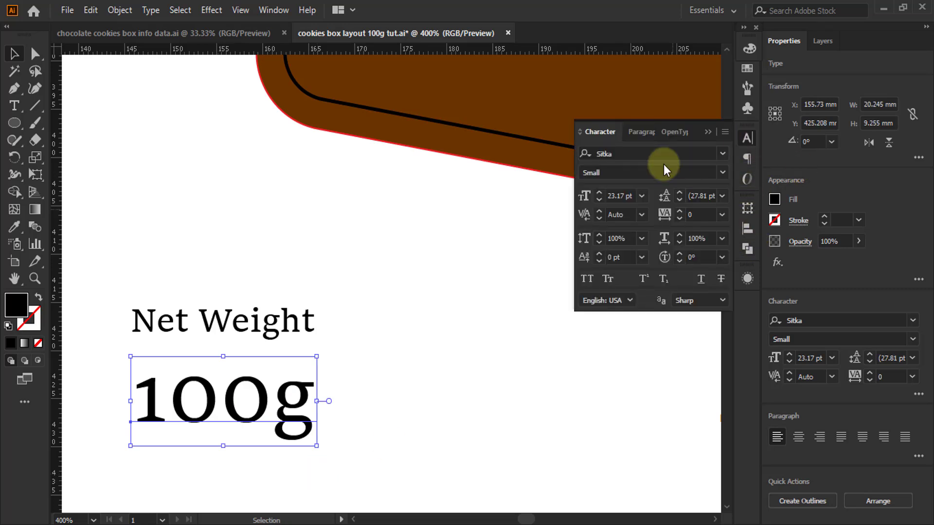
click(723, 172)
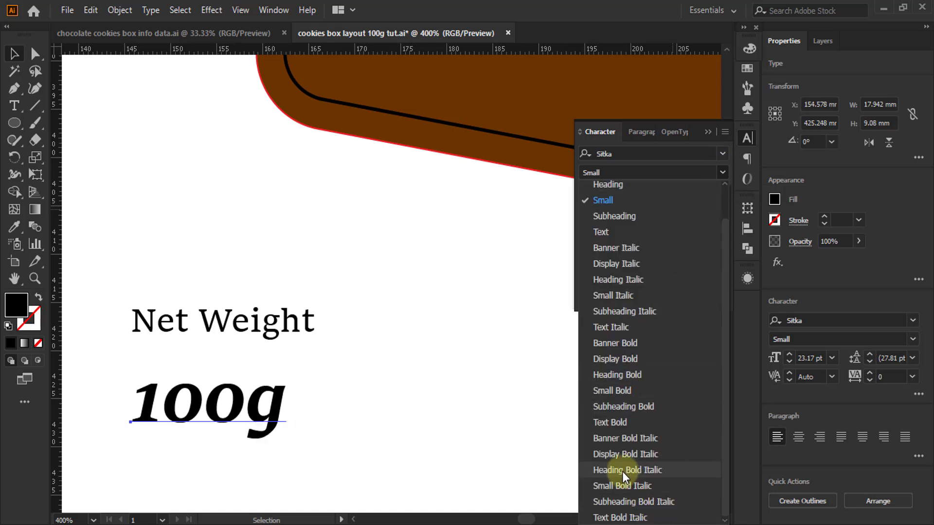
click(611, 427)
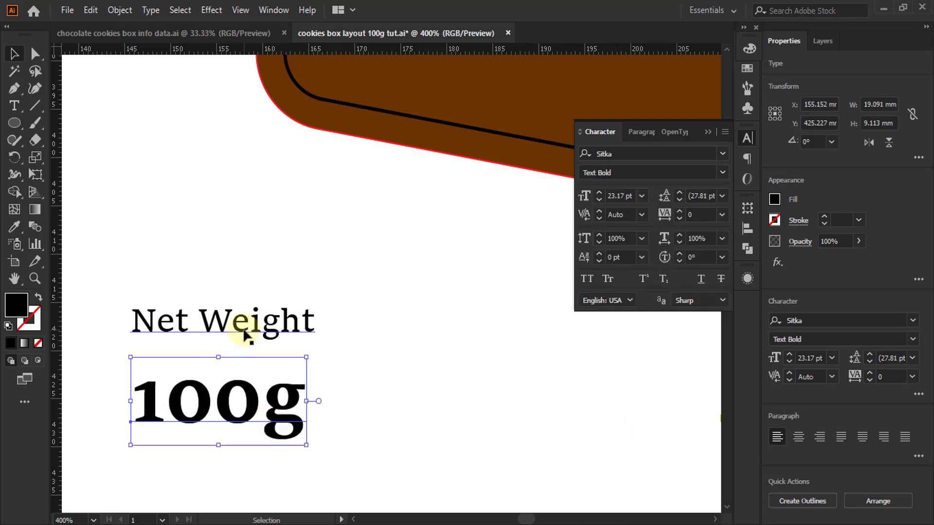
Move the Net Weight text directly above 100g and scale it down to 9.4 pt to match the width of 100g
drag(244, 331, 240, 369)
scroll(171, 371, up, 2)
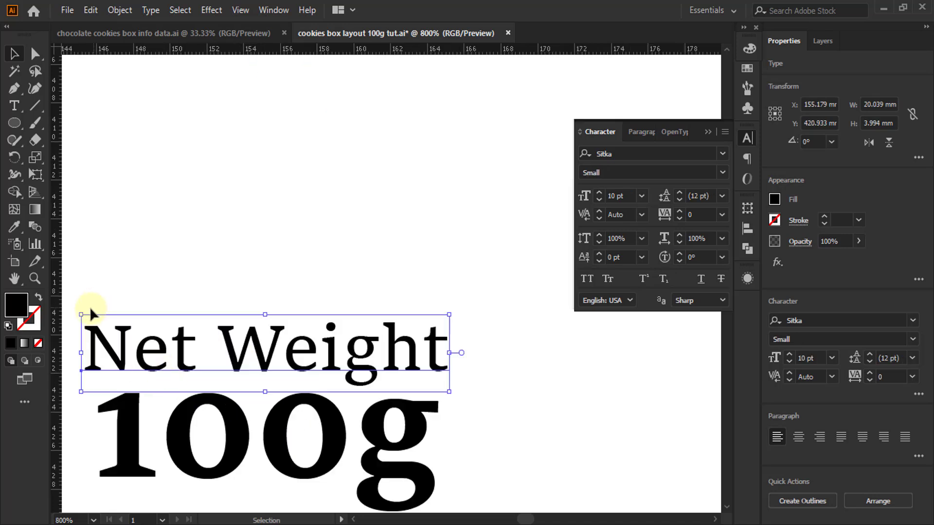
drag(81, 316, 90, 323)
scroll(86, 348, up, 2)
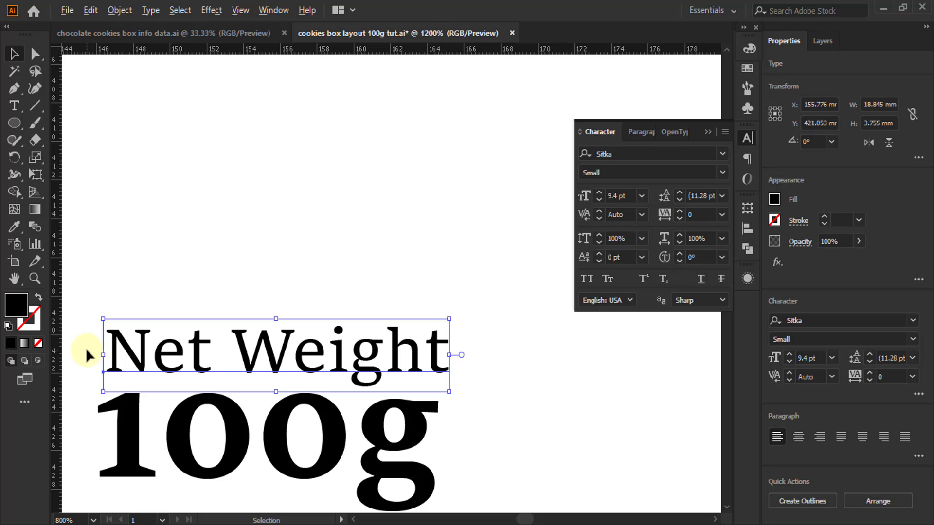
Centre the Net Weight and 100g texts horizontally on each other and group them
shift+click(328, 460)
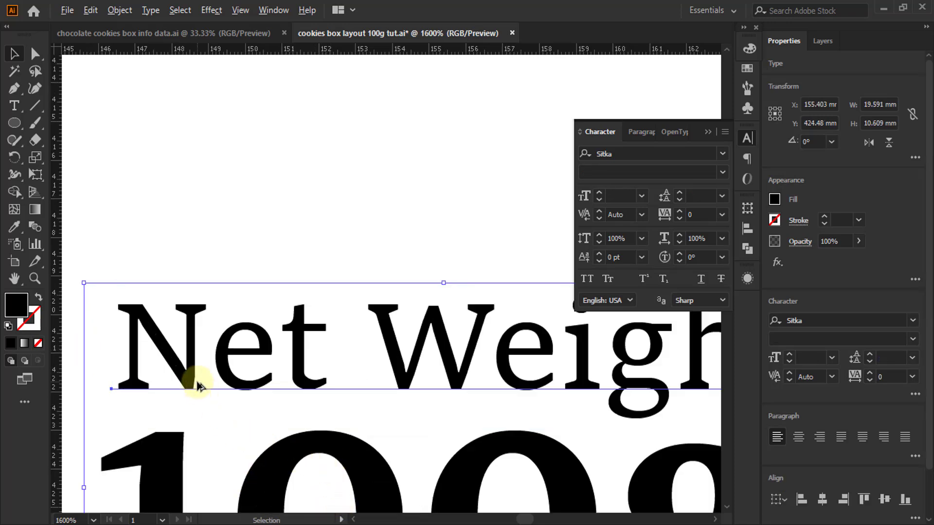
scroll(199, 381, down, 2)
click(480, 492)
click(822, 500)
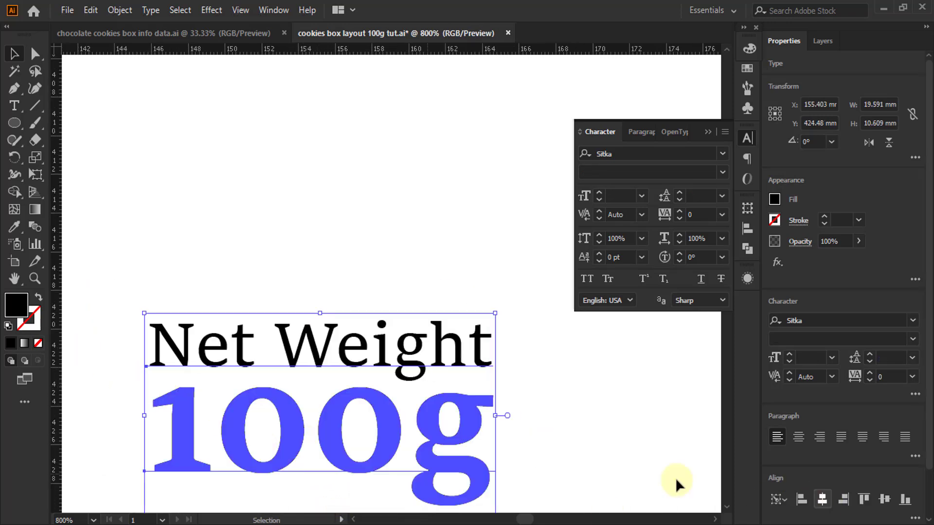
scroll(163, 322, down, 1)
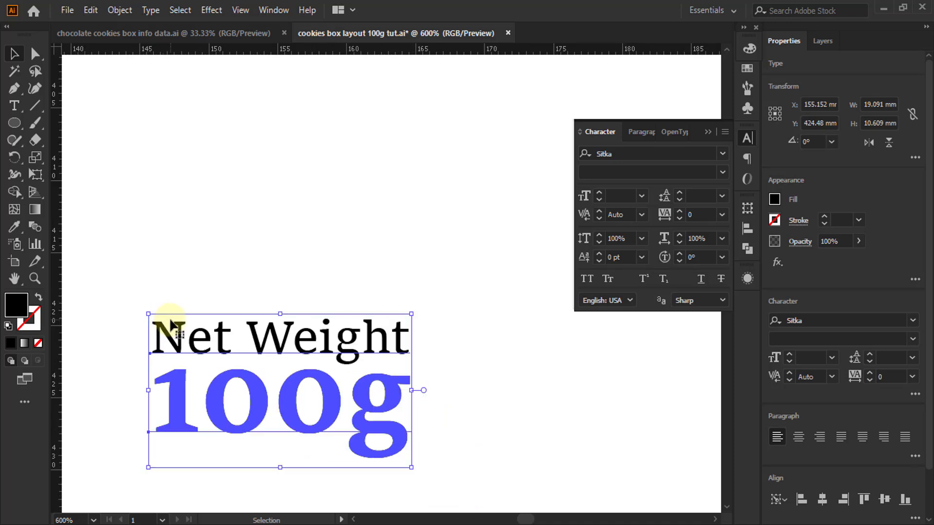
key(a)
key(v)
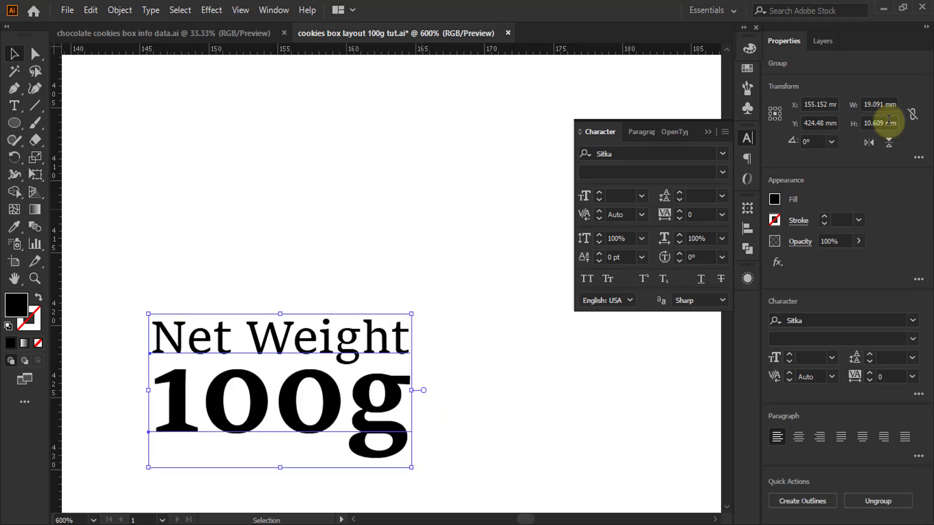
Fill the Net Weight 100g group with white and place it in the lower-left corner of the box's front panel
click(749, 48)
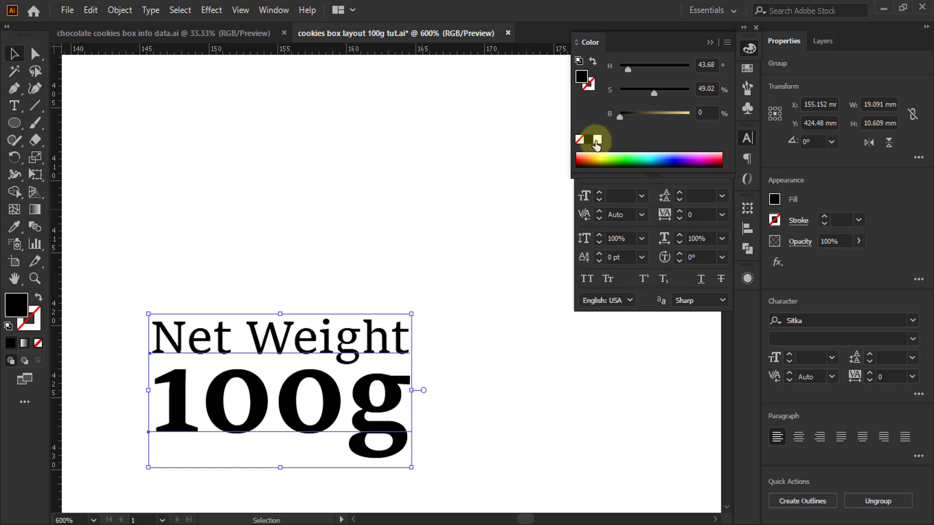
click(597, 141)
scroll(138, 388, down, 4)
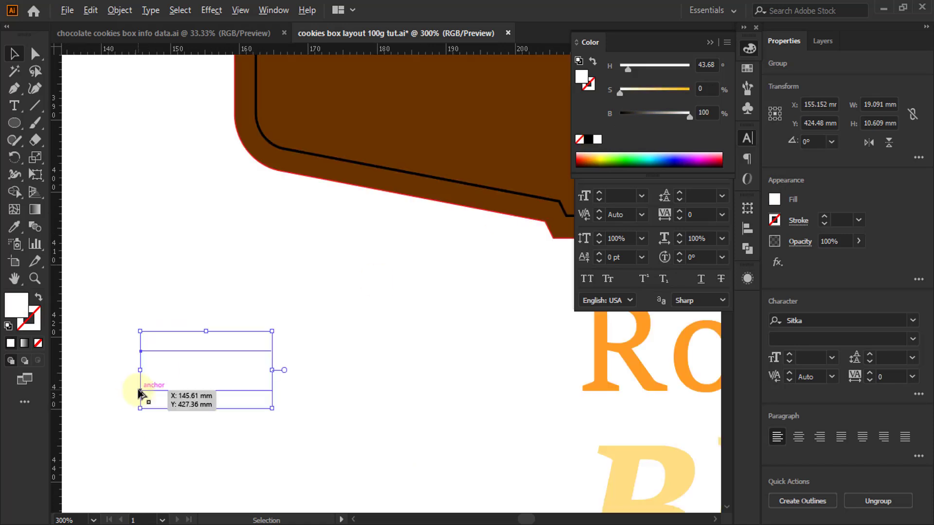
drag(174, 381, 418, 97)
scroll(288, 332, up, 5)
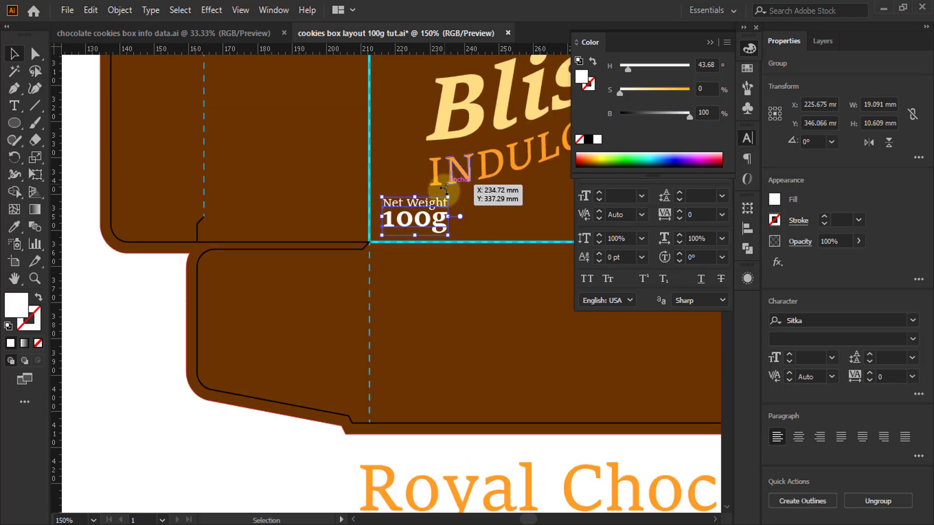
Scale the Net Weight 100g group down proportionally to about 7.8 mm wide
scroll(454, 202, up, 3)
drag(459, 199, 358, 227)
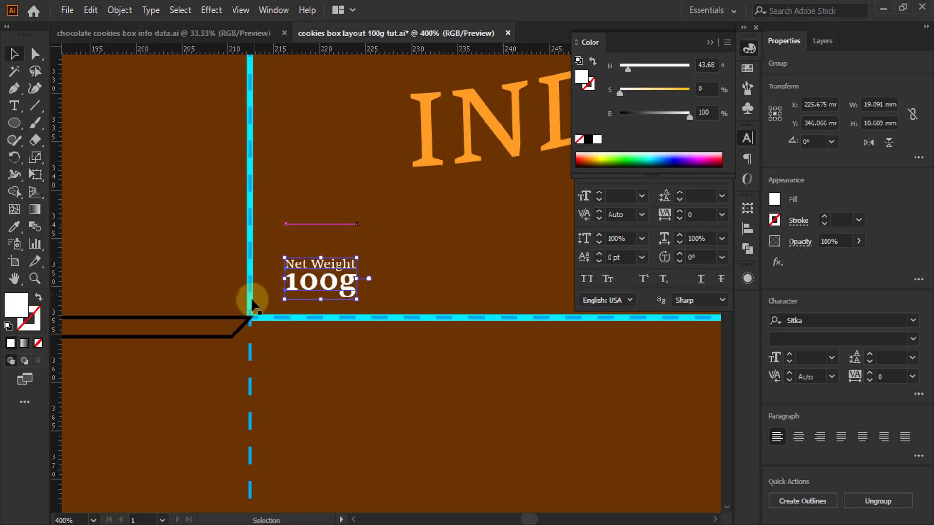
scroll(252, 316, down, 3)
scroll(252, 321, down, 2)
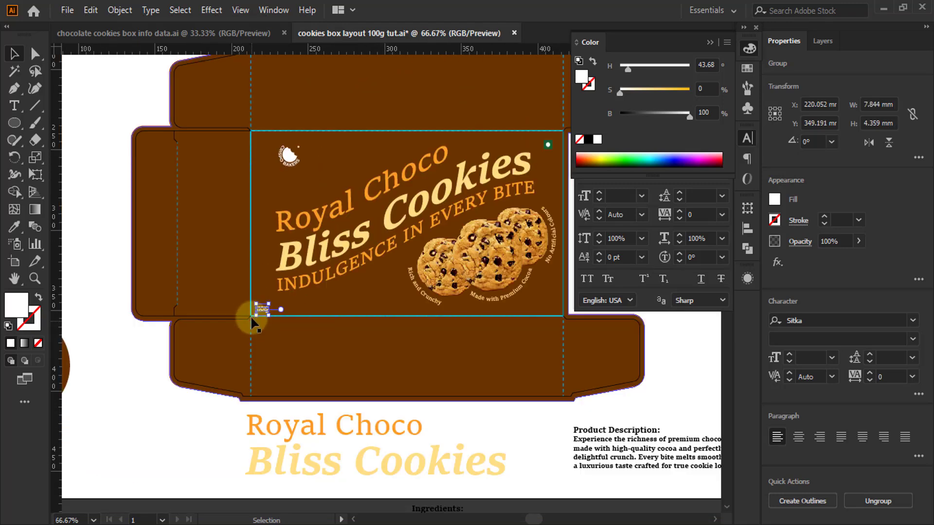
Move the Net Weight 100g group closer to the lower-left corner of the front panel and deselect it
scroll(250, 315, up, 1)
scroll(265, 344, up, 3)
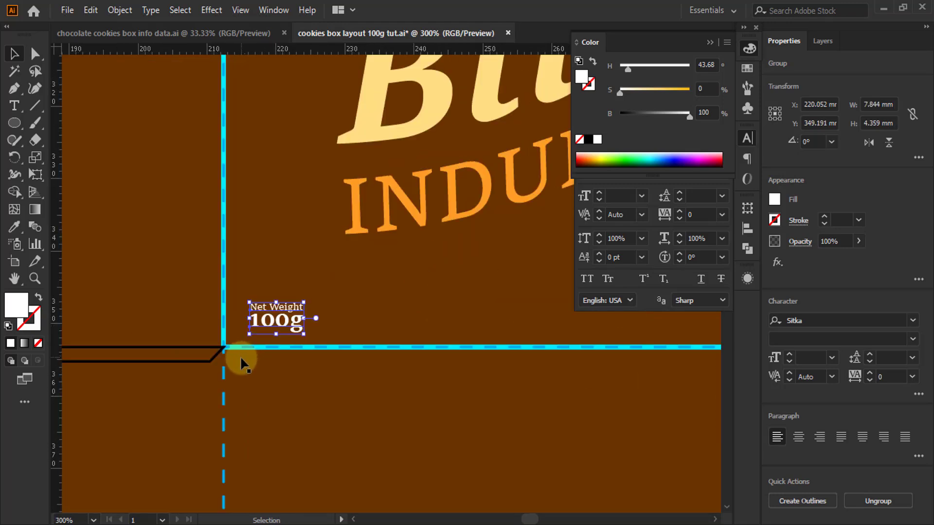
scroll(240, 328, up, 3)
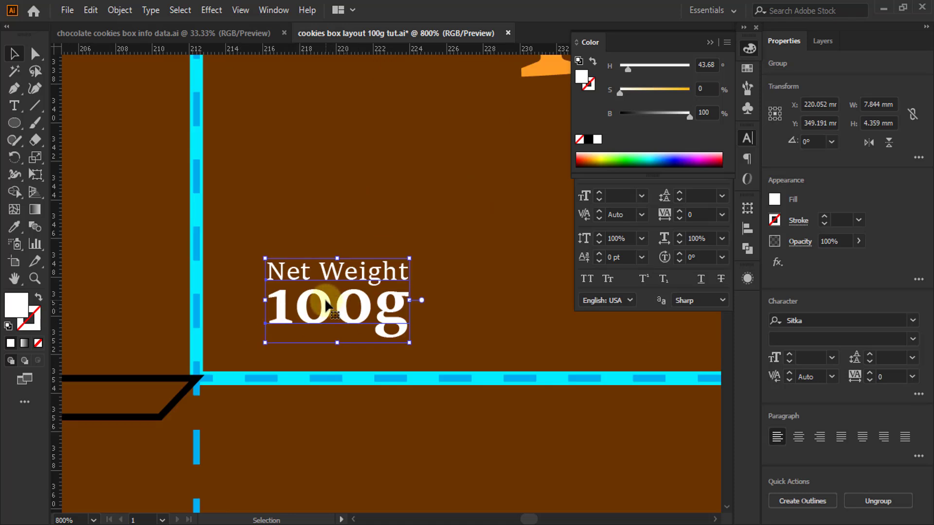
drag(326, 304, 296, 312)
scroll(213, 324, down, 3)
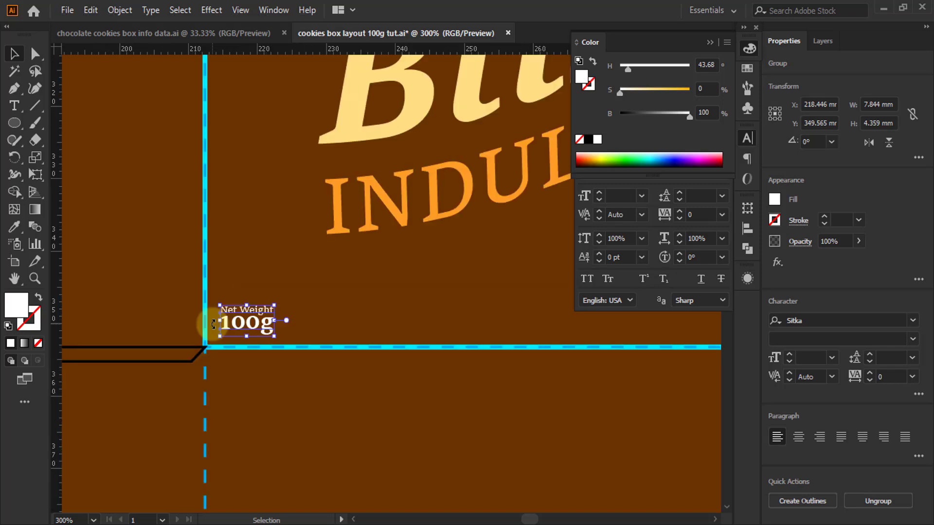
scroll(213, 324, down, 5)
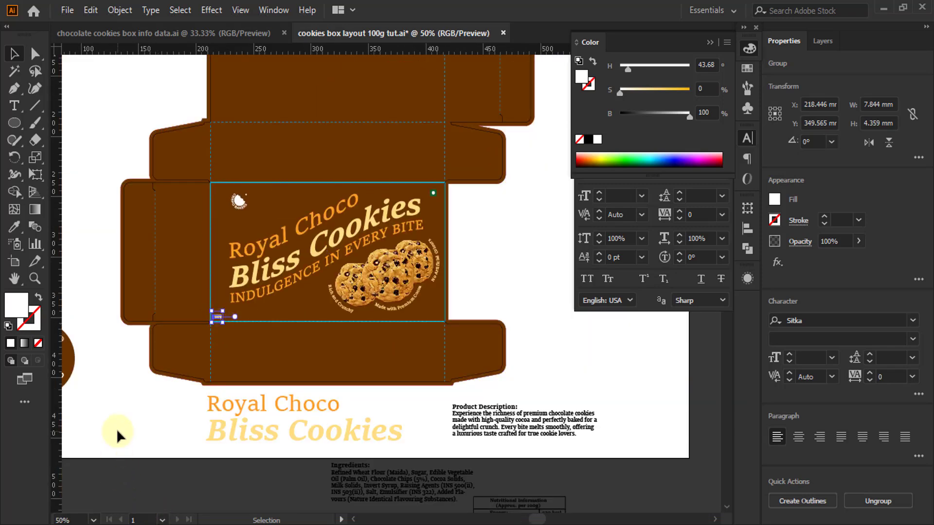
click(122, 423)
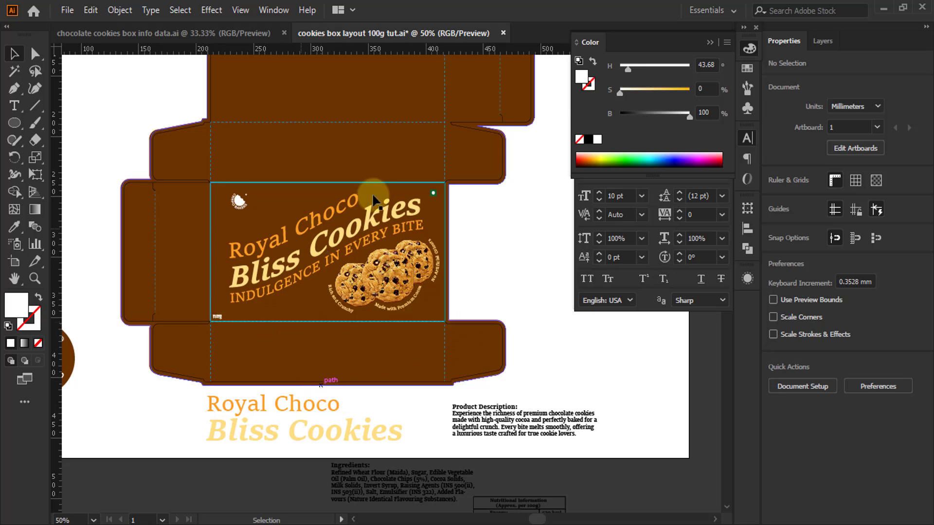
Copy the front panel's cyan rectangle straight down and snap the copy's top edge to the fold line below the panel
drag(360, 184, 338, 334)
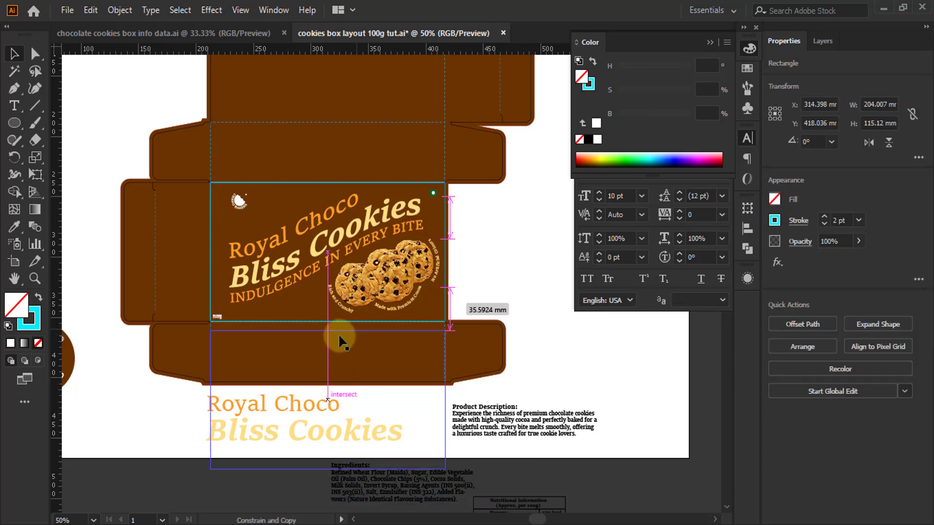
scroll(338, 333, up, 6)
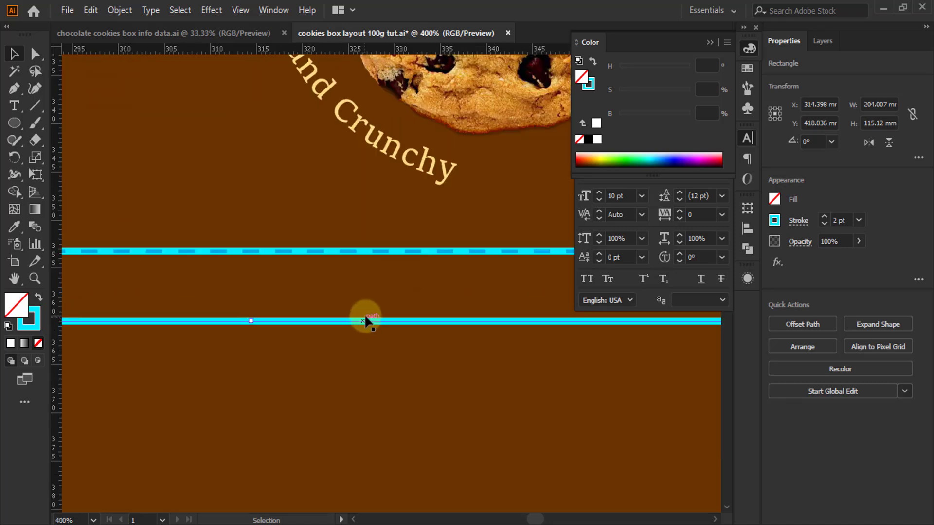
drag(361, 321, 314, 249)
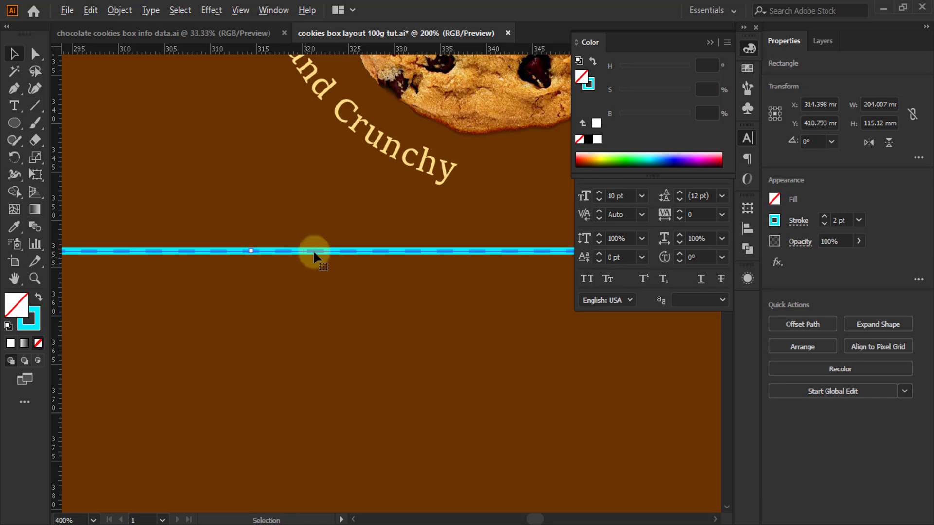
Shorten the copied cyan rectangle to 50 mm high so it fits the side panel below the front panel
scroll(321, 250, down, 5)
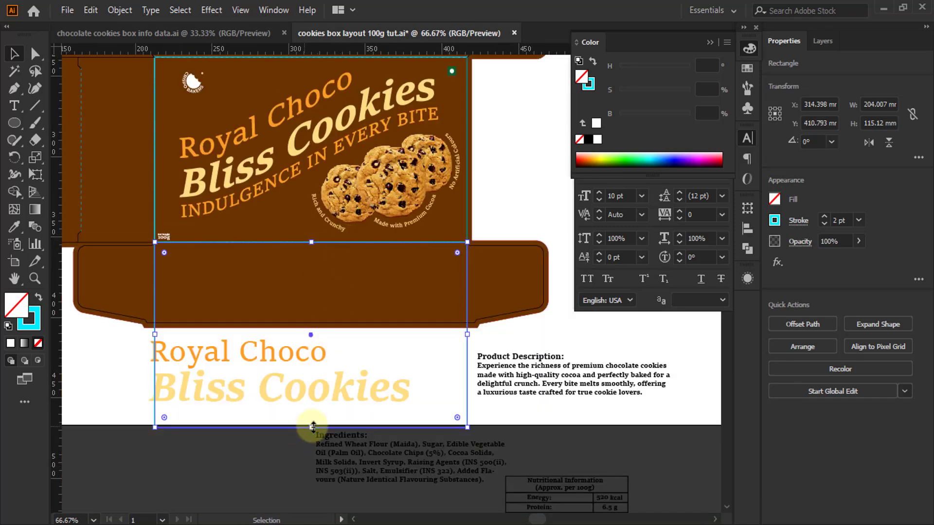
drag(311, 428, 315, 322)
scroll(254, 331, up, 3)
scroll(254, 331, down, 3)
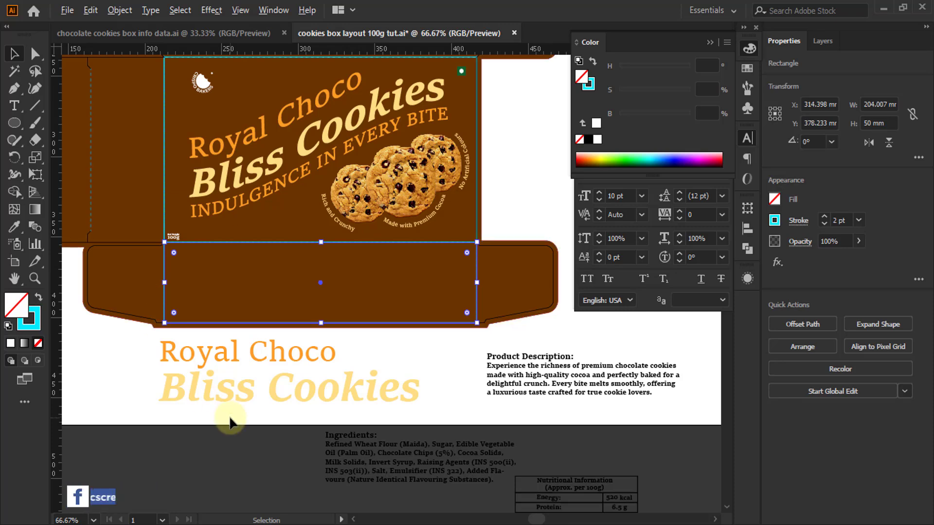
scroll(229, 422, down, 1)
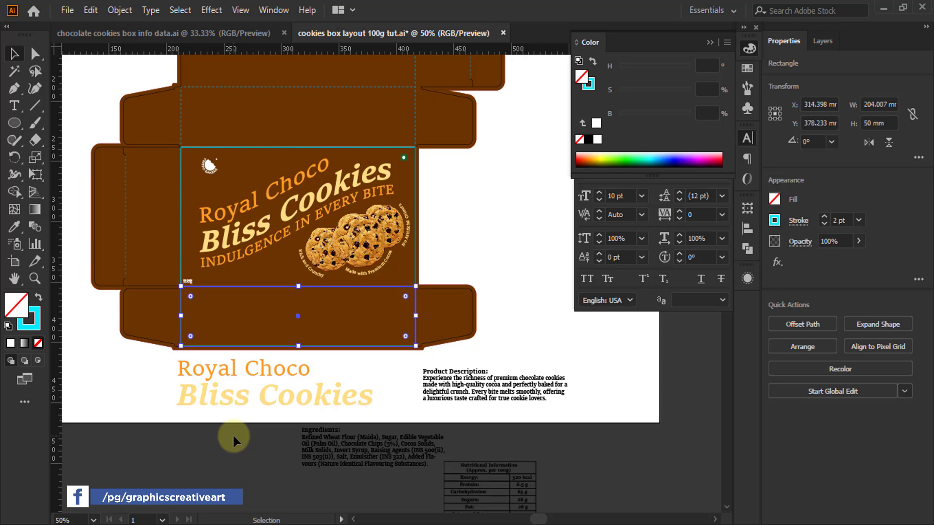
Separate the spare Royal Choco text from Bliss Cookies by moving it below the artboard
click(269, 401)
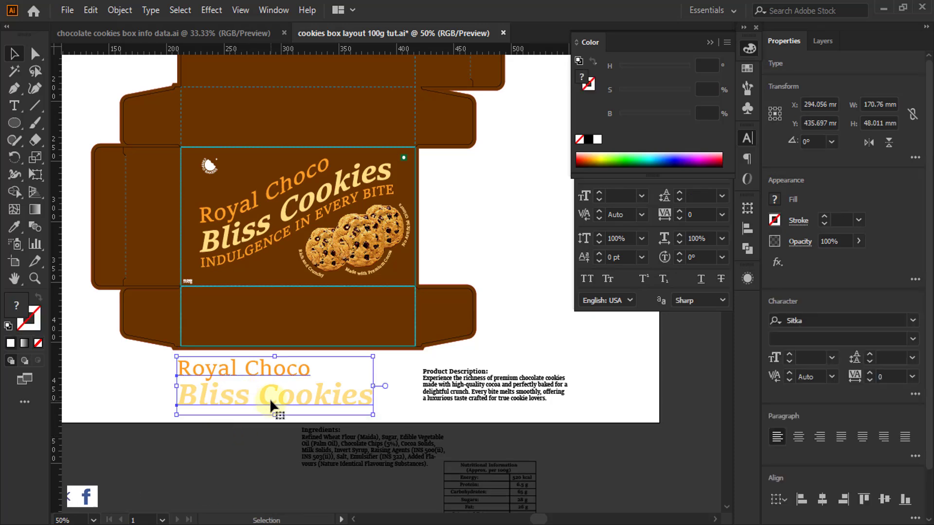
click(248, 434)
drag(281, 375, 191, 467)
drag(251, 417, 252, 417)
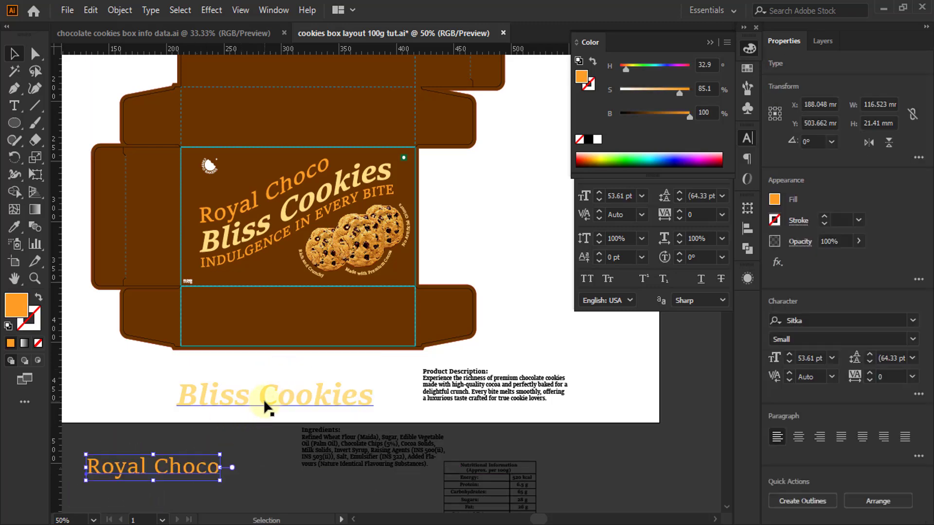
Copy the words Royal Choco and paste them in front of Bliss Cookies in the same text line
click(195, 396)
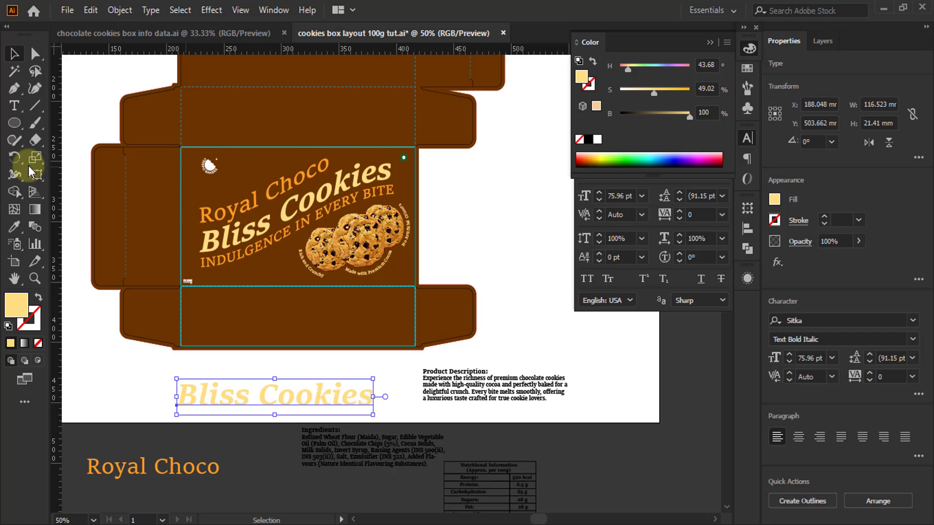
click(14, 105)
triple_click(162, 468)
key(ctrl+c)
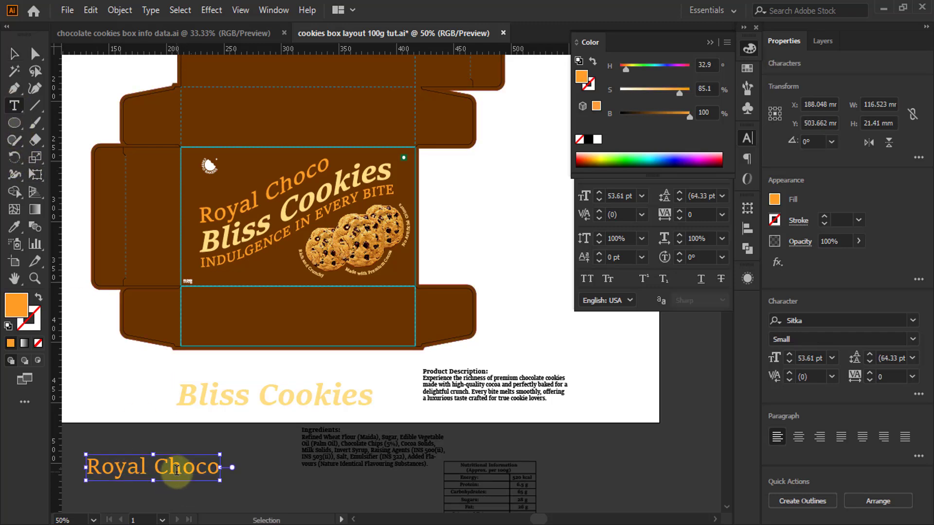
click(180, 399)
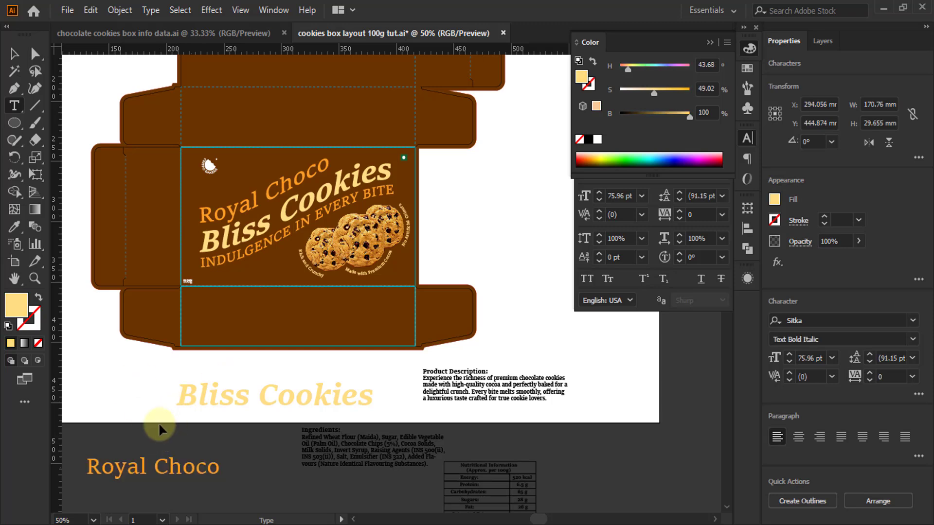
key(Escape)
key(ctrl+v)
Apply the Bliss Cookies text style and light yellow colour to the whole combined line with the Eyedropper
key(ctrl+a)
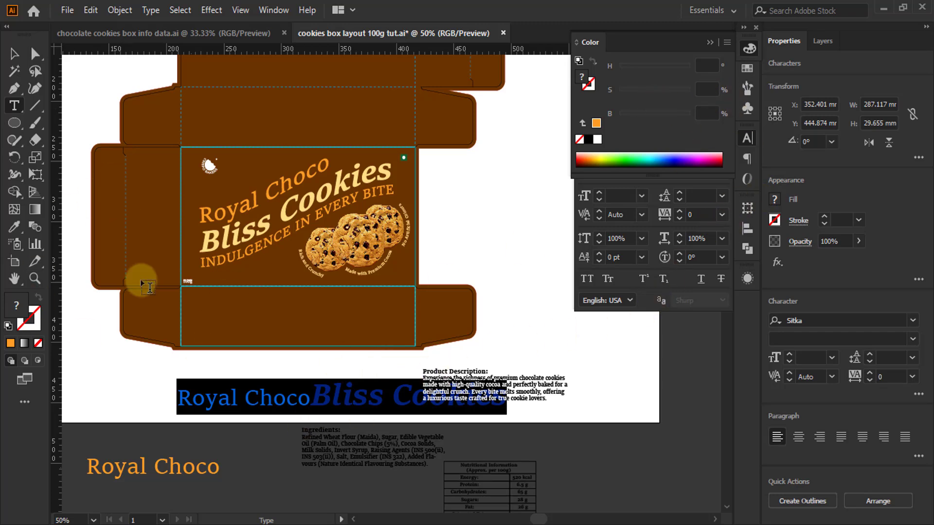
click(14, 226)
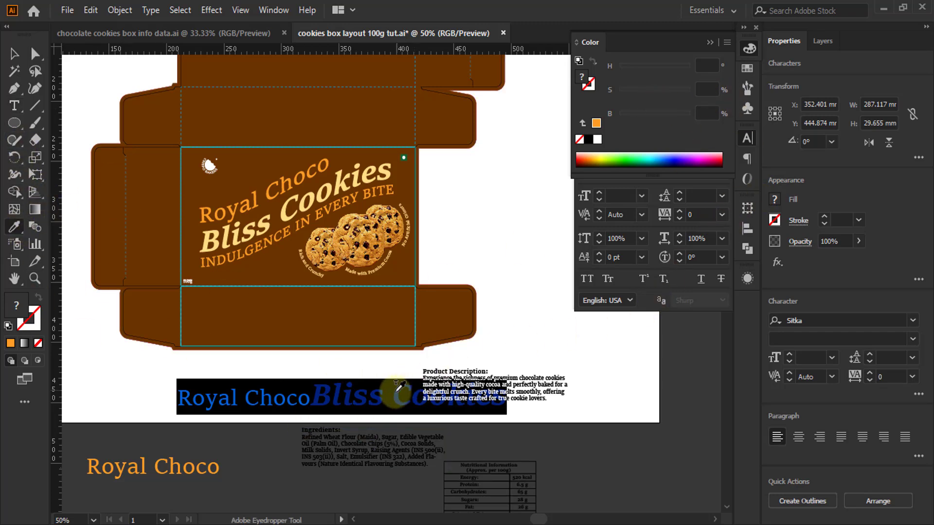
click(375, 396)
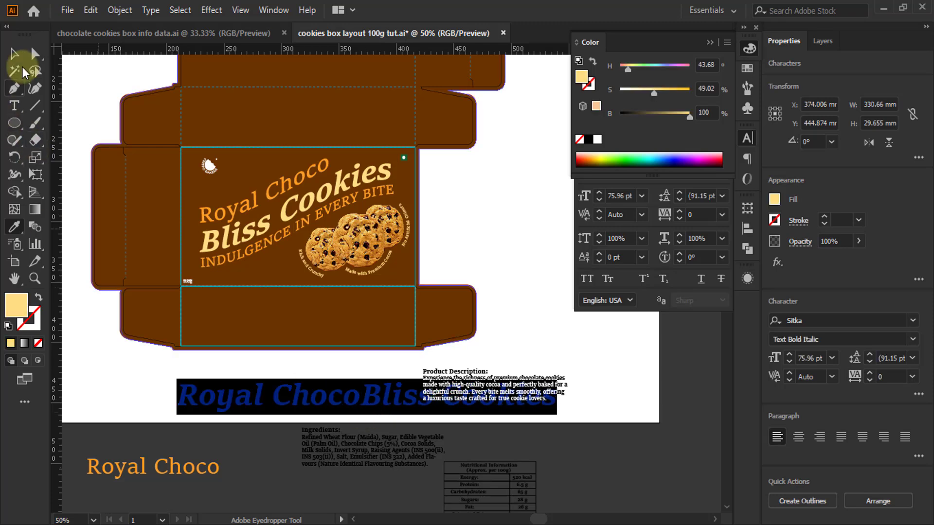
click(14, 54)
Shift the combined title to the left below the dieline and insert a space between Choco and Bliss
scroll(288, 387, down, 2)
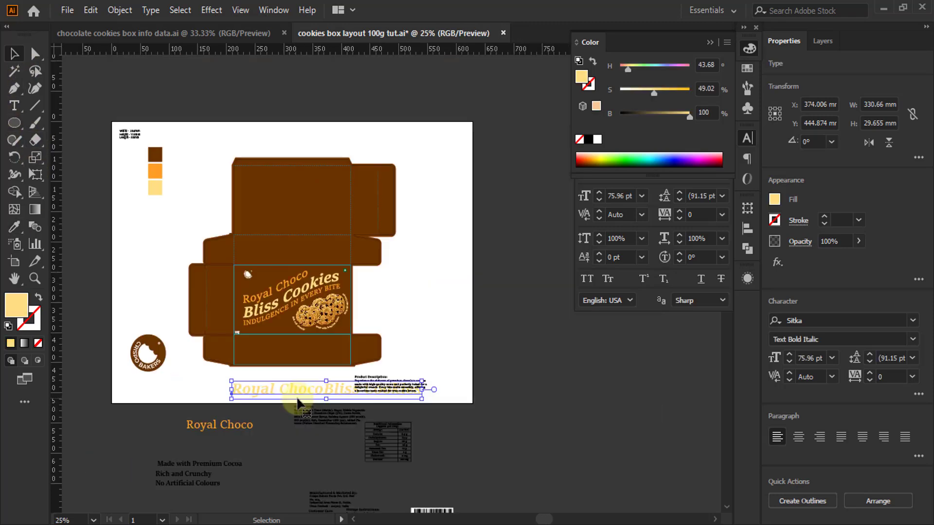
drag(299, 398, 230, 407)
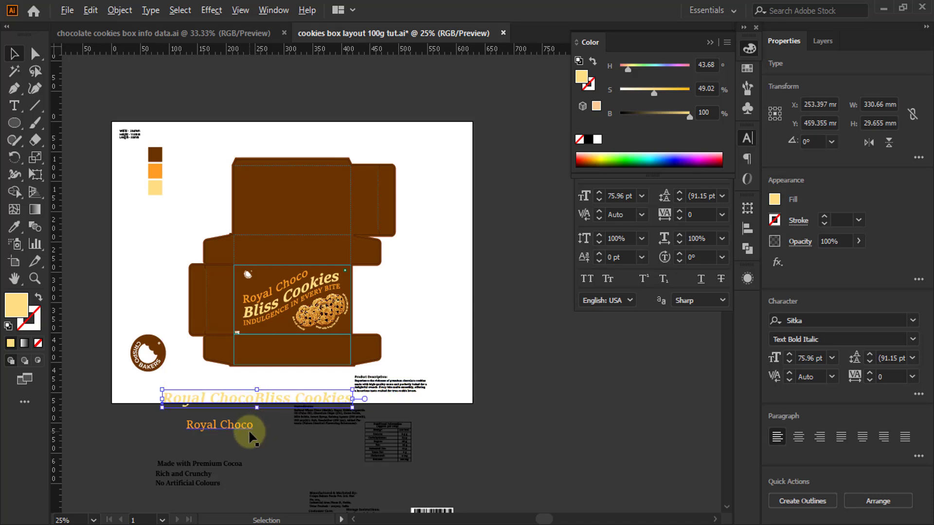
scroll(249, 431, up, 2)
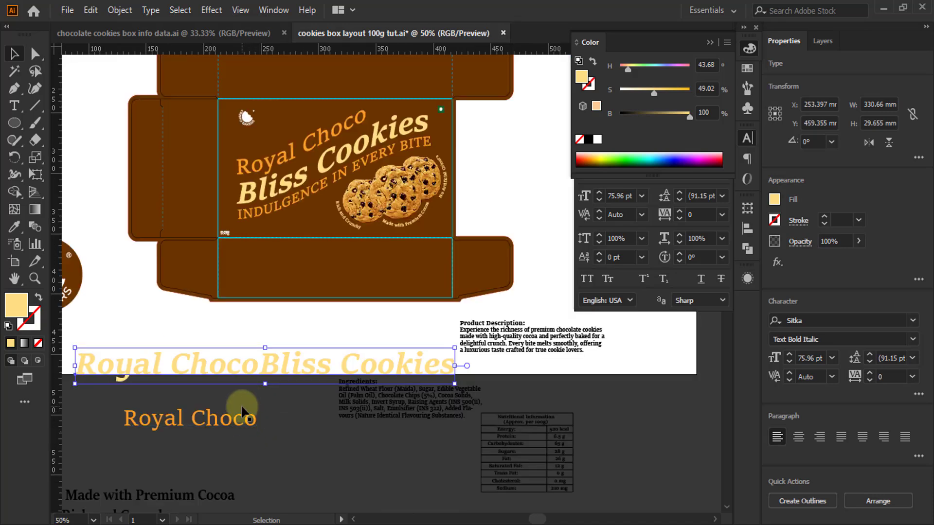
key(t)
click(254, 362)
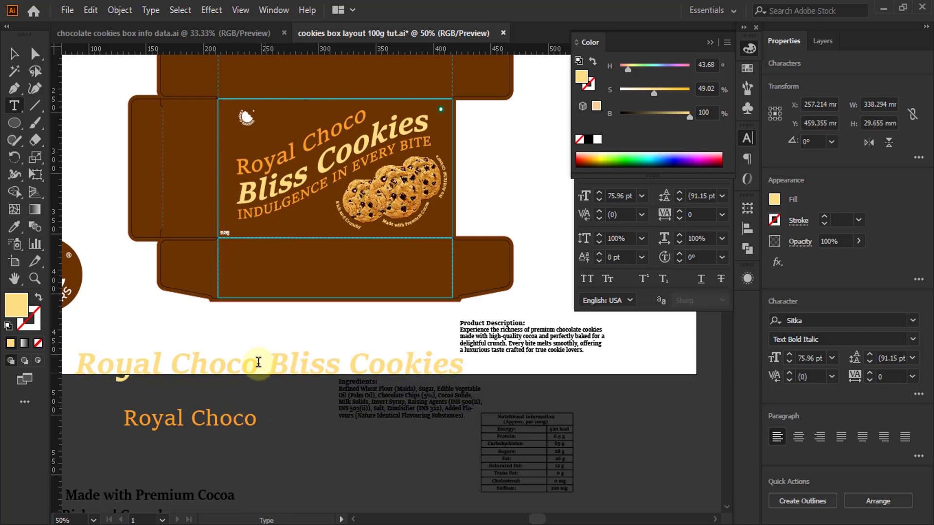
Keep Bliss Cookies in Text Bold Italic and set Royal Choco to the Sitka Subheading style in the combined title
drag(267, 367, 466, 368)
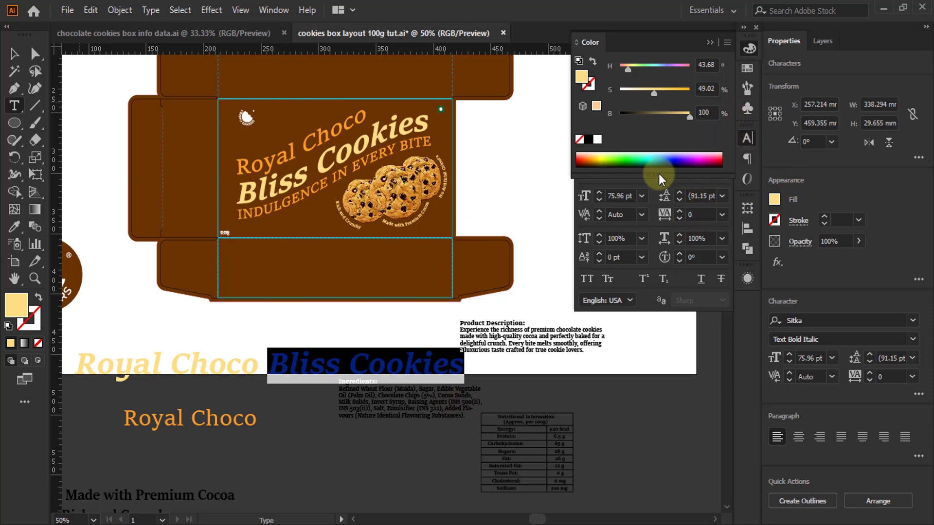
click(713, 48)
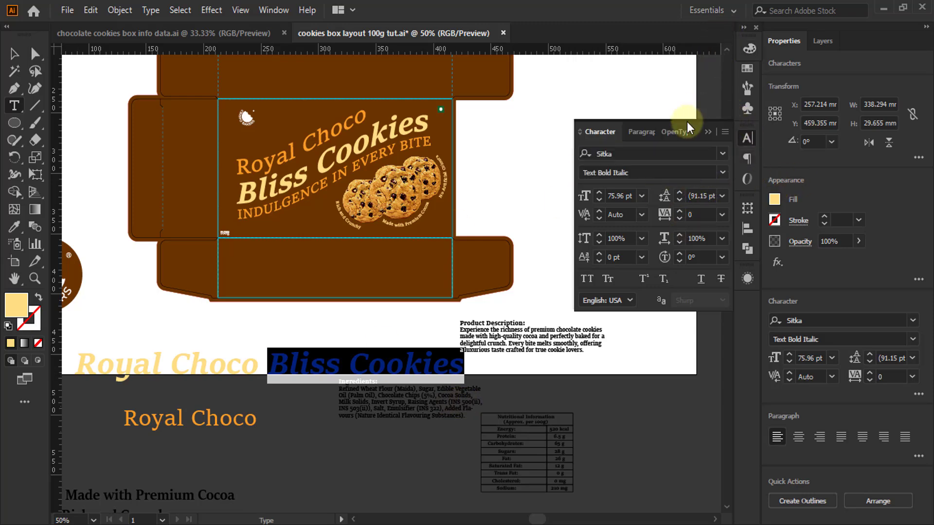
click(719, 175)
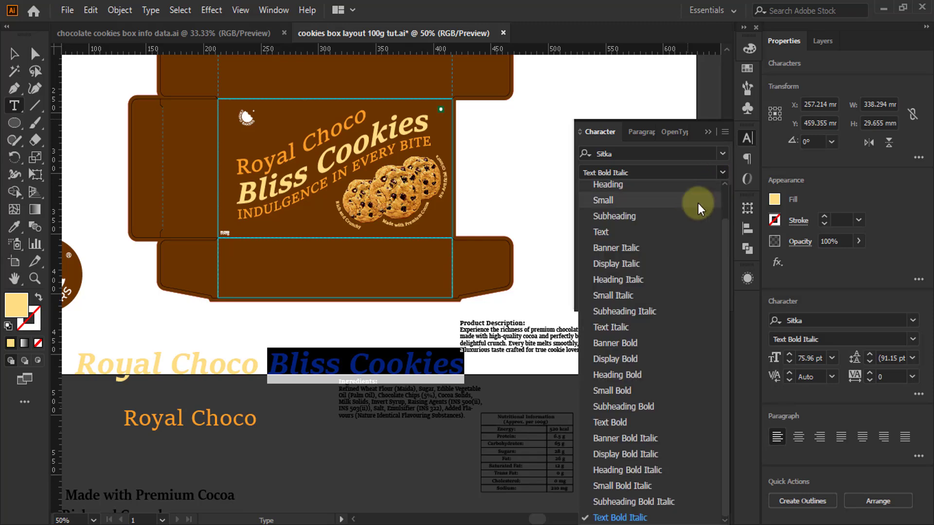
click(635, 518)
drag(260, 370, 78, 351)
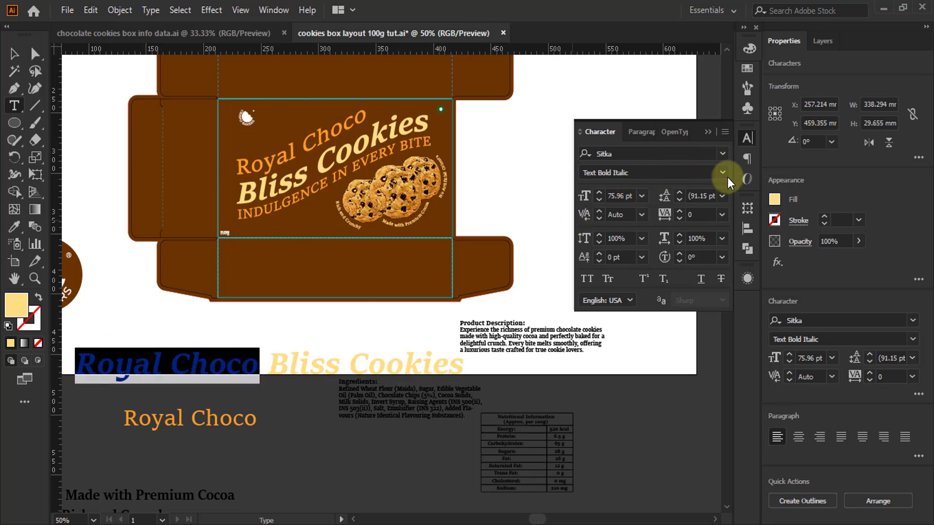
click(705, 173)
click(630, 214)
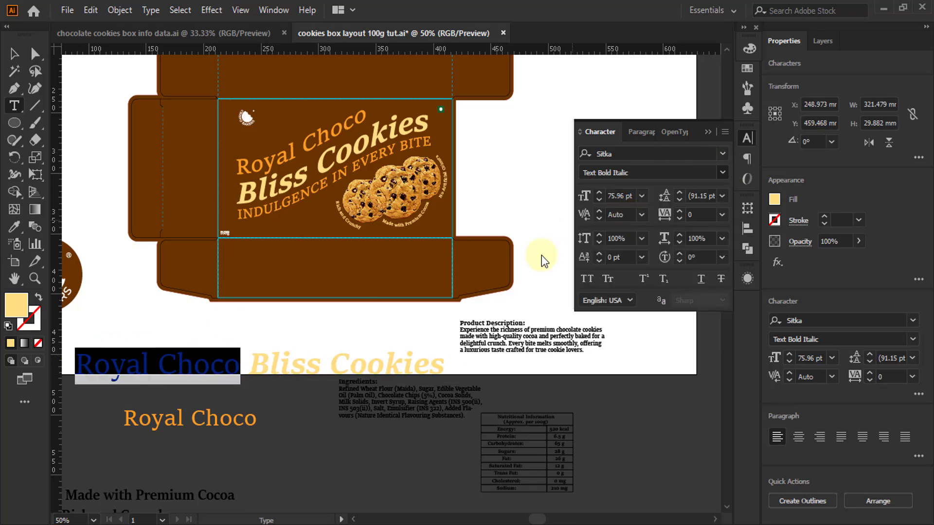
Scale the combined title down to about 178 mm wide and move it onto the brown side panel below the front panel
click(11, 55)
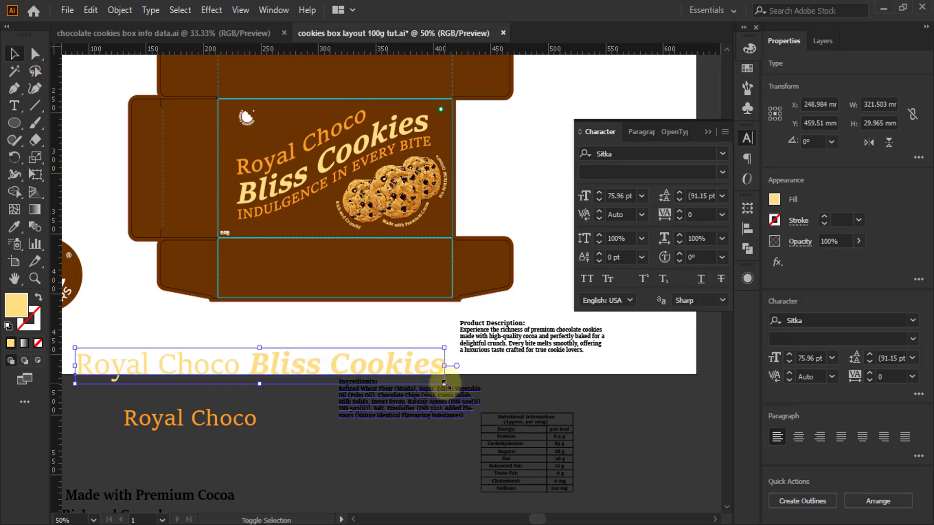
drag(444, 384, 279, 368)
drag(225, 359, 369, 269)
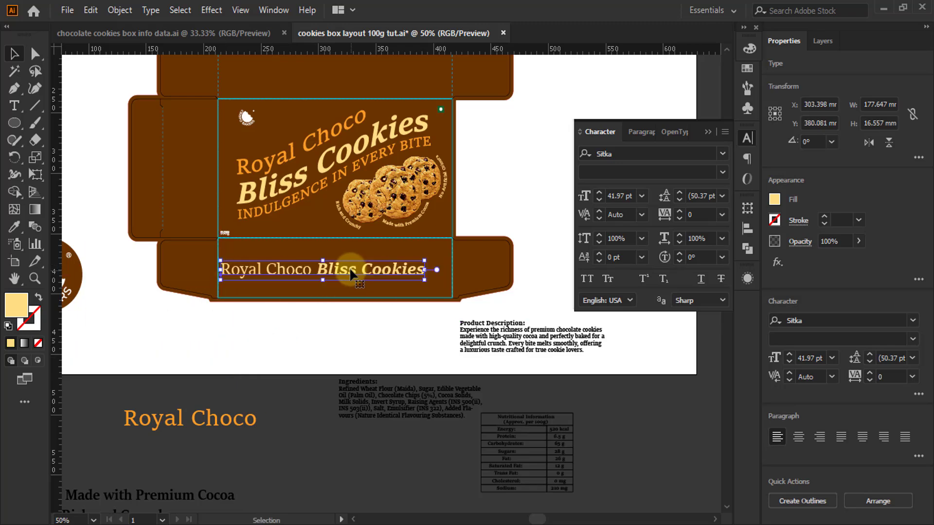
scroll(346, 265, up, 2)
scroll(340, 261, down, 2)
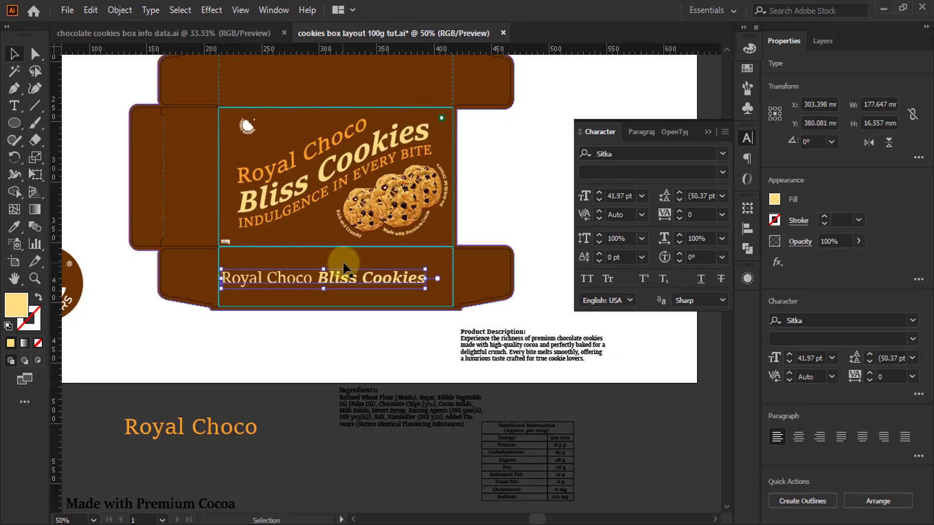
Recolour the words Royal Choco in the side panel title with the orange palette swatch using the Eyedropper
click(15, 108)
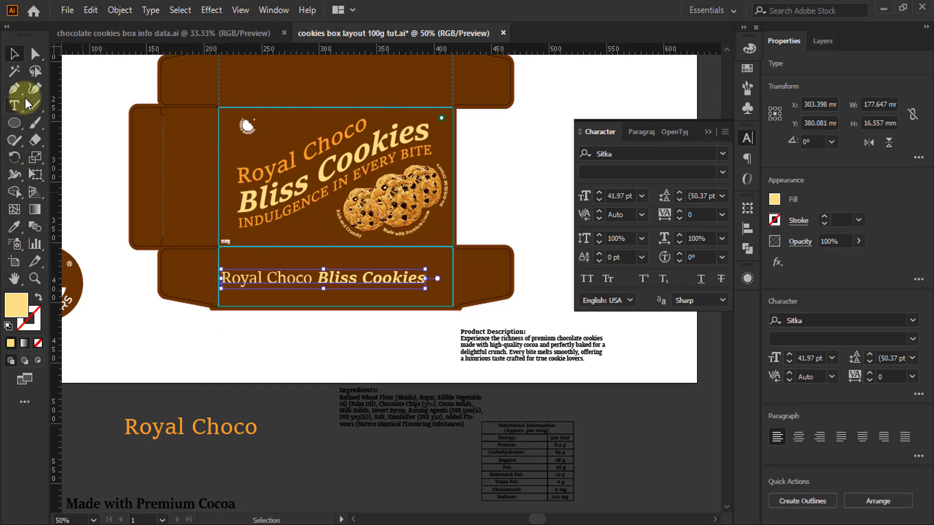
click(302, 278)
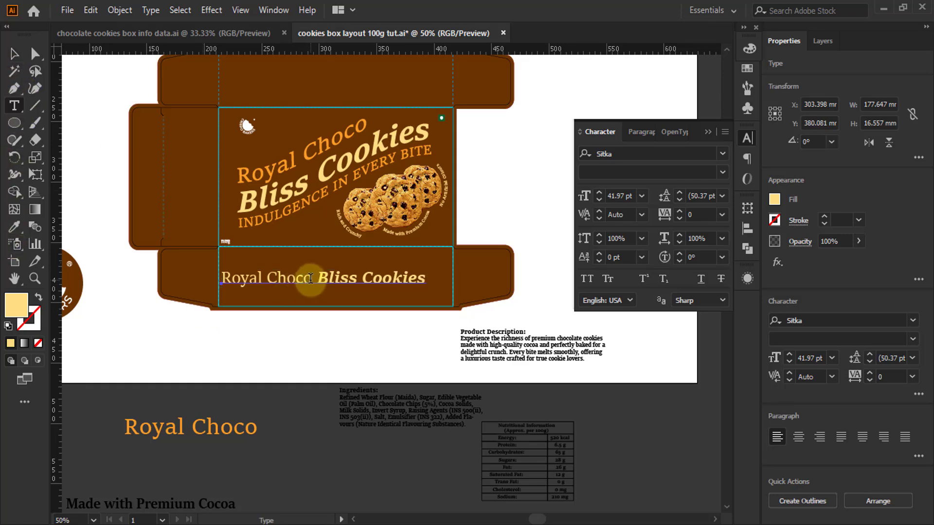
drag(310, 279, 209, 276)
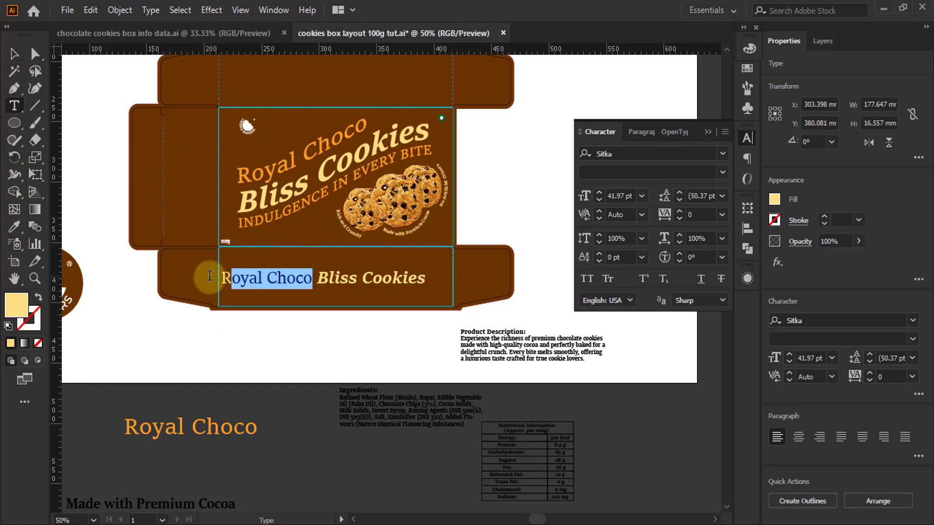
click(14, 226)
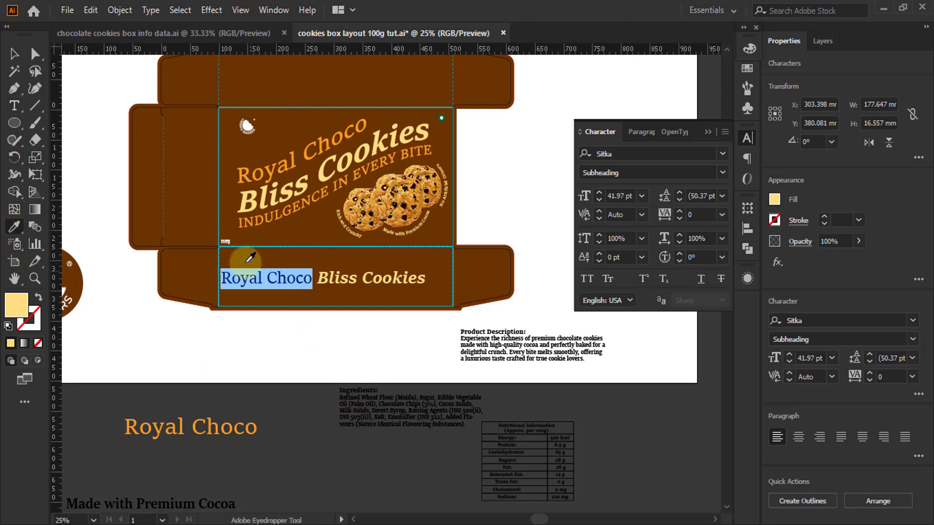
scroll(348, 399, down, 2)
click(206, 160)
click(14, 53)
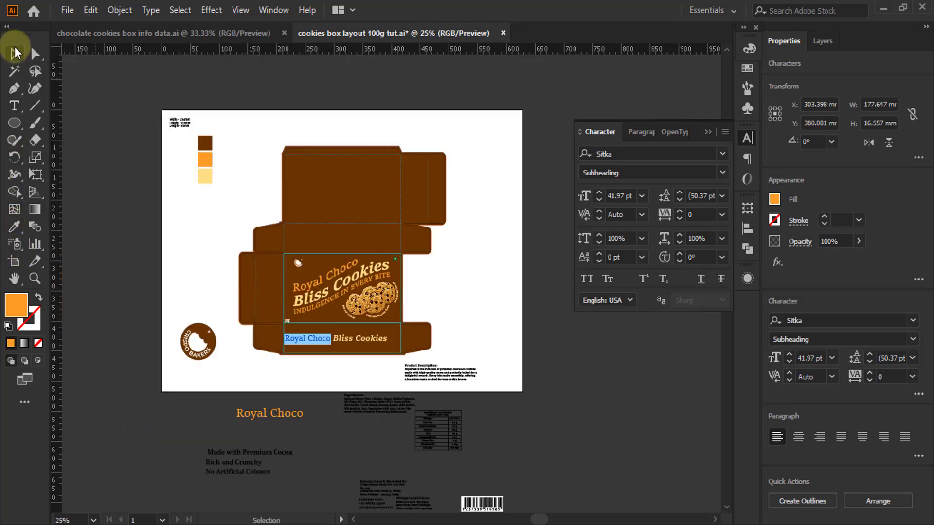
click(361, 372)
Shift the Royal Choco Bliss Cookies title horizontally to centre it within the side panel
scroll(340, 354, up, 1)
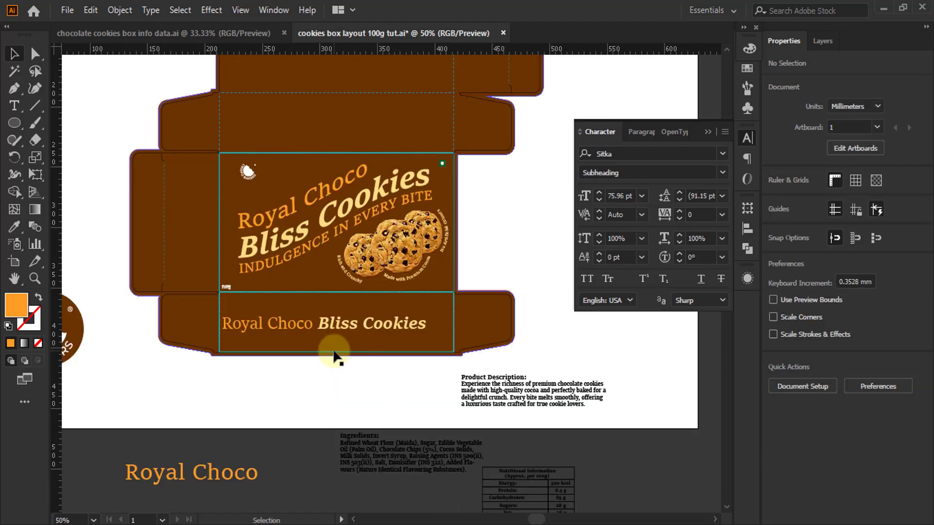
scroll(341, 354, up, 1)
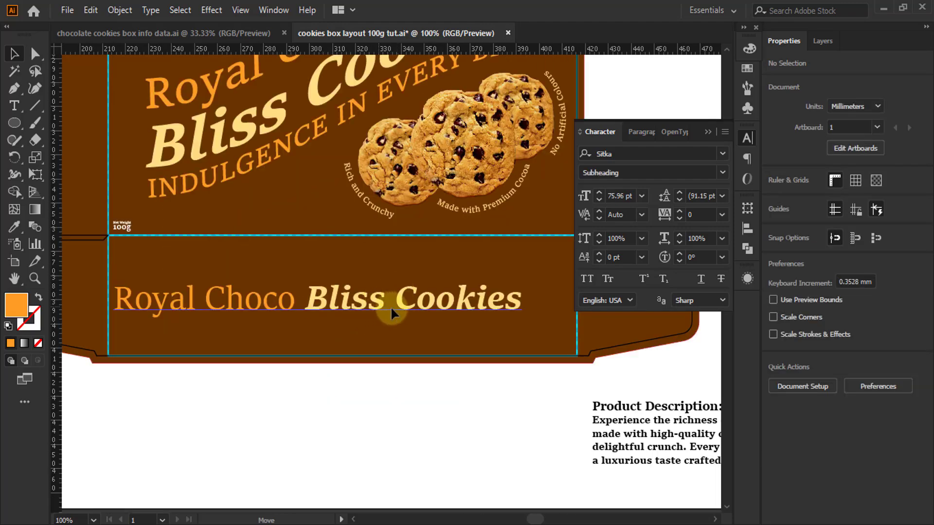
drag(391, 308, 349, 306)
scroll(349, 306, down, 1)
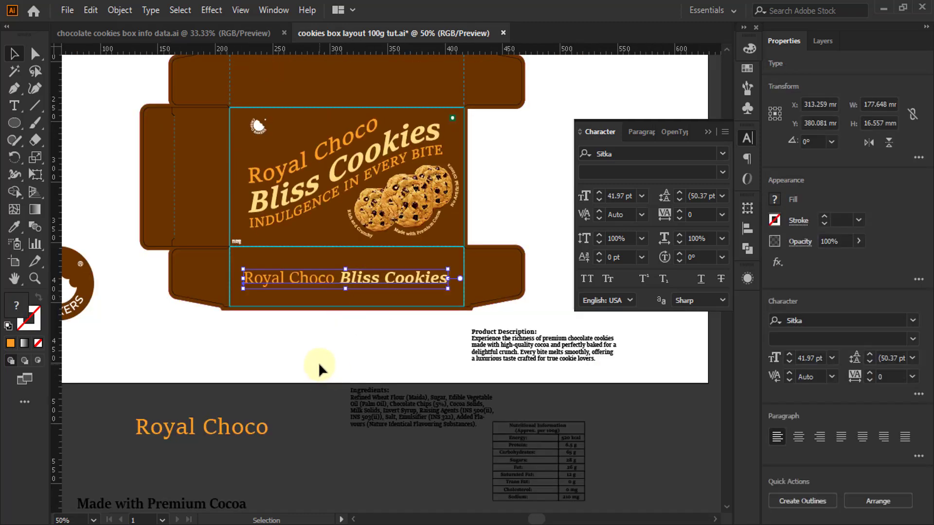
click(304, 354)
Delete the spare highlight lines Made with Premium Cocoa, Rich and Crunchy and No Artificial Colours below the artboard
scroll(304, 354, down, 3)
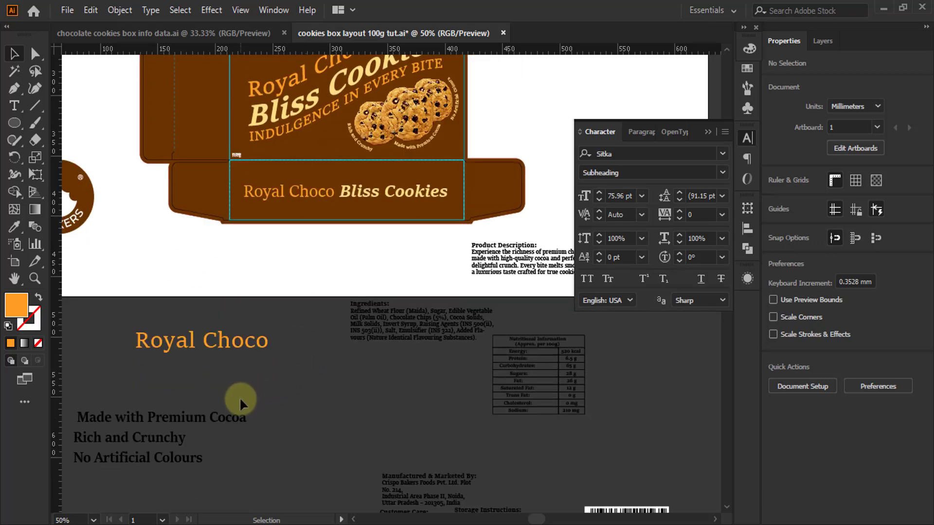
scroll(404, 348, down, 2)
scroll(361, 381, up, 1)
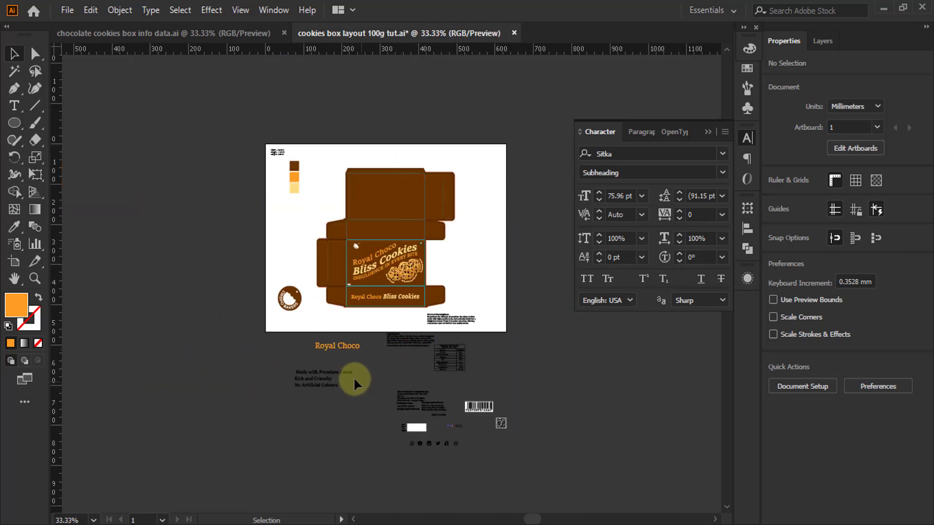
scroll(354, 382, up, 1)
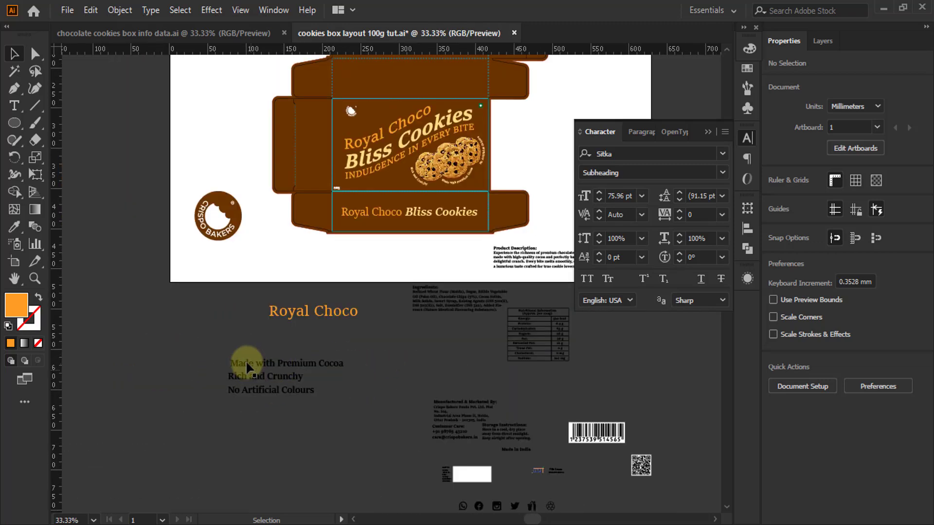
click(332, 422)
key(Delete)
Switch to the Notepad file cookies box 100g info data, copy the tagline Indulgence in Every Bite, and return to the layout
scroll(126, 330, down, 2)
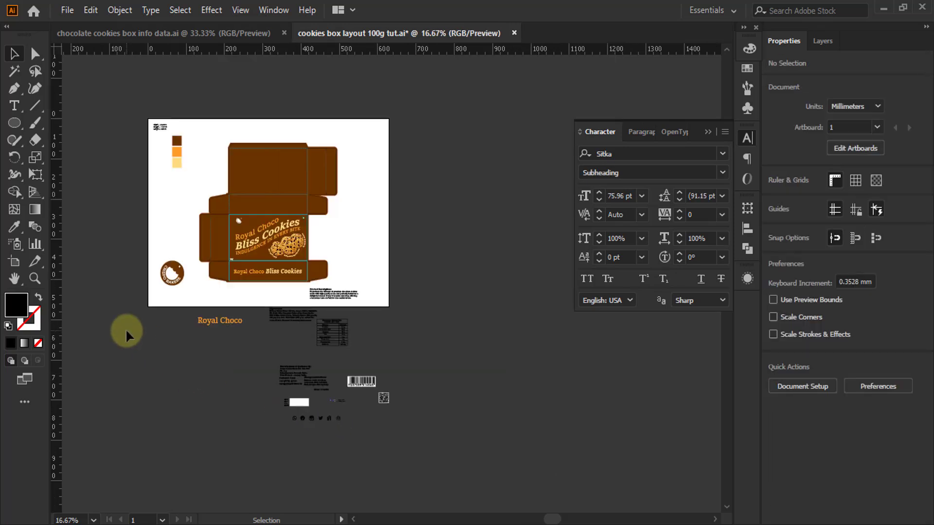
scroll(171, 326, down, 1)
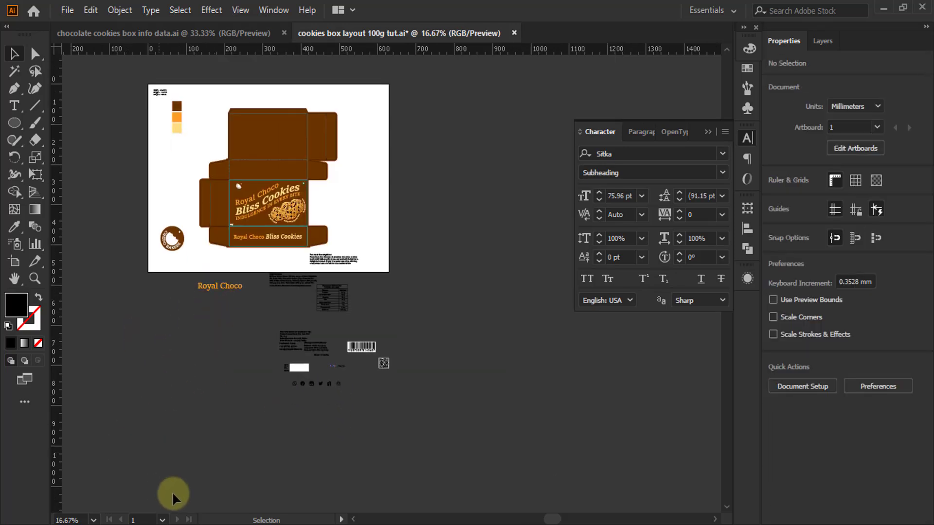
click(124, 524)
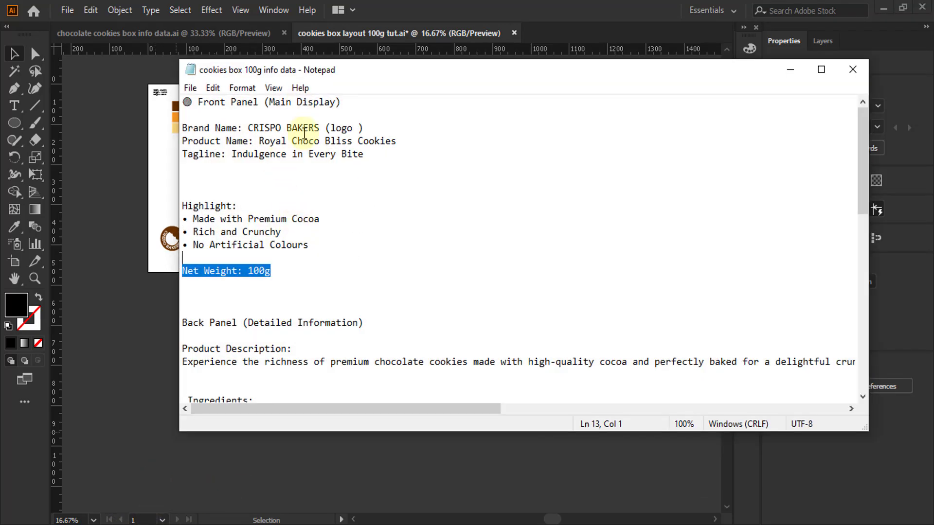
drag(369, 155, 231, 159)
key(ctrl+c)
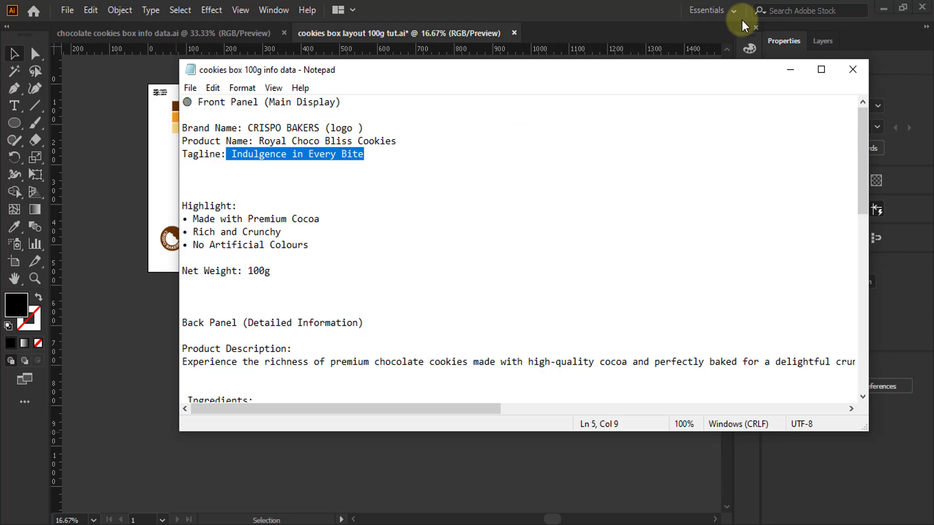
click(793, 68)
Move the spare Royal Choco text up onto the artboard below the dieline and replace its wording with the copied tagline
scroll(194, 299, up, 3)
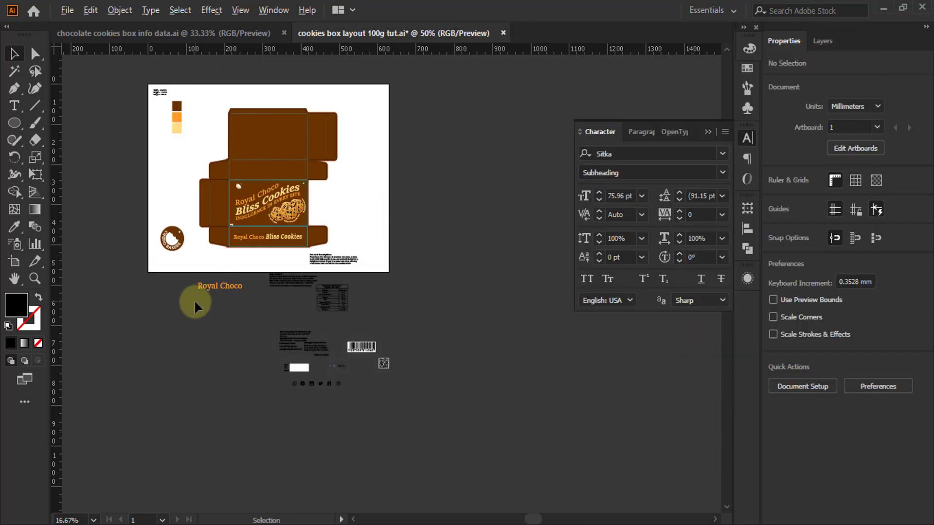
scroll(243, 311, up, 3)
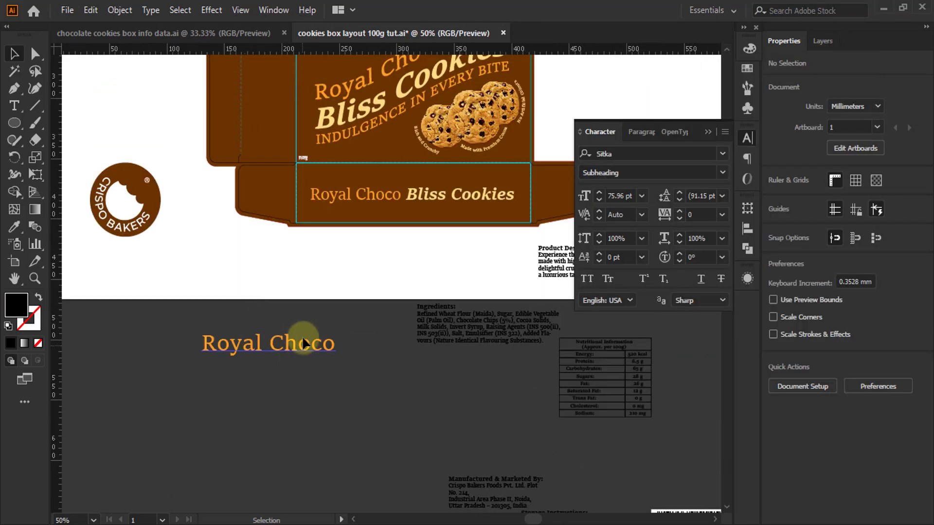
drag(303, 340, 311, 274)
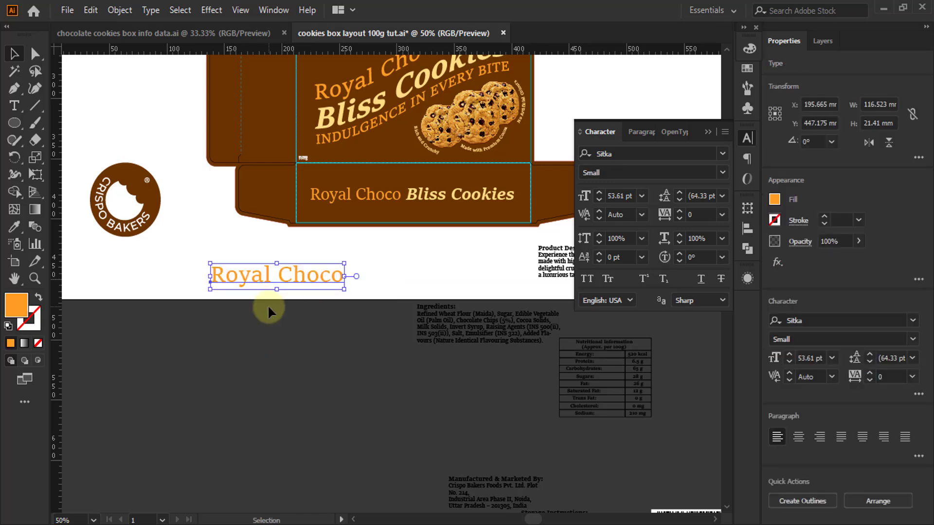
double_click(261, 284)
key(ctrl+a)
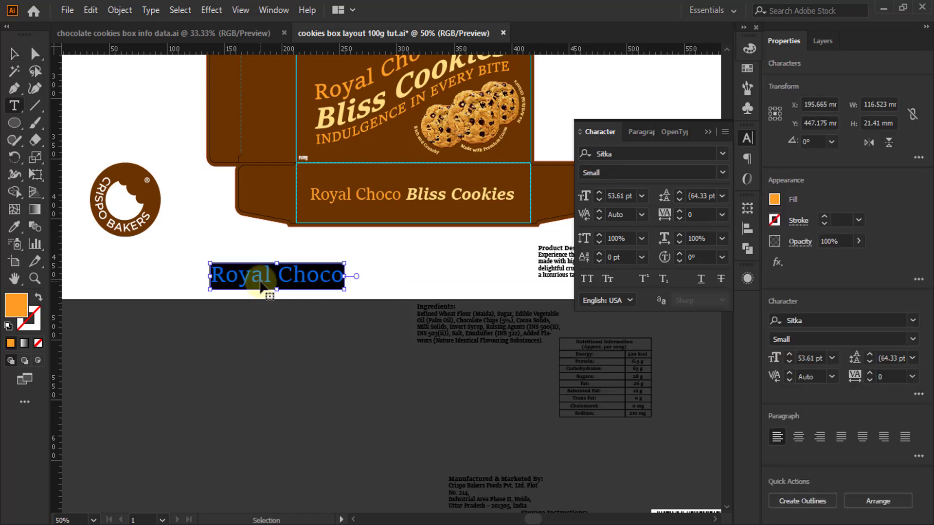
key(ctrl+v)
click(14, 54)
click(412, 294)
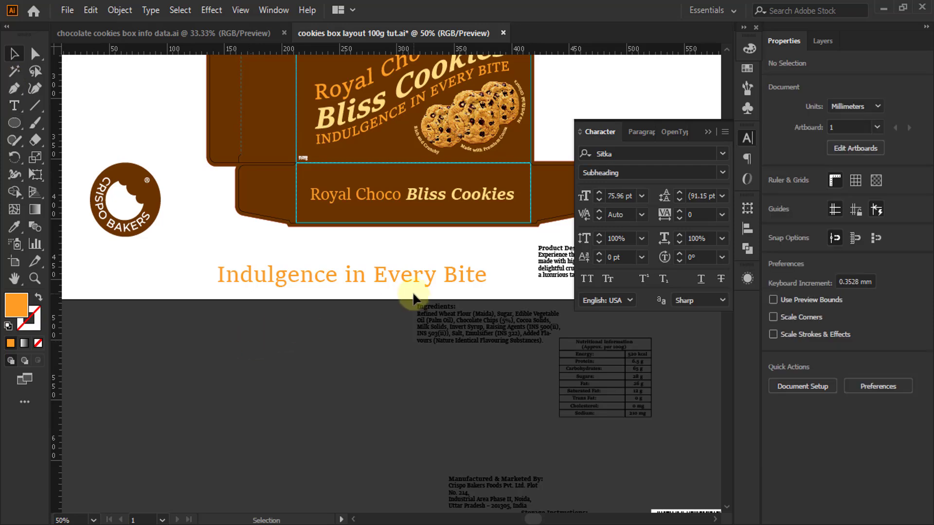
Set the Indulgence in Every Bite tagline to the Sitka Display style in all caps
key(t)
click(390, 276)
key(ctrl+a)
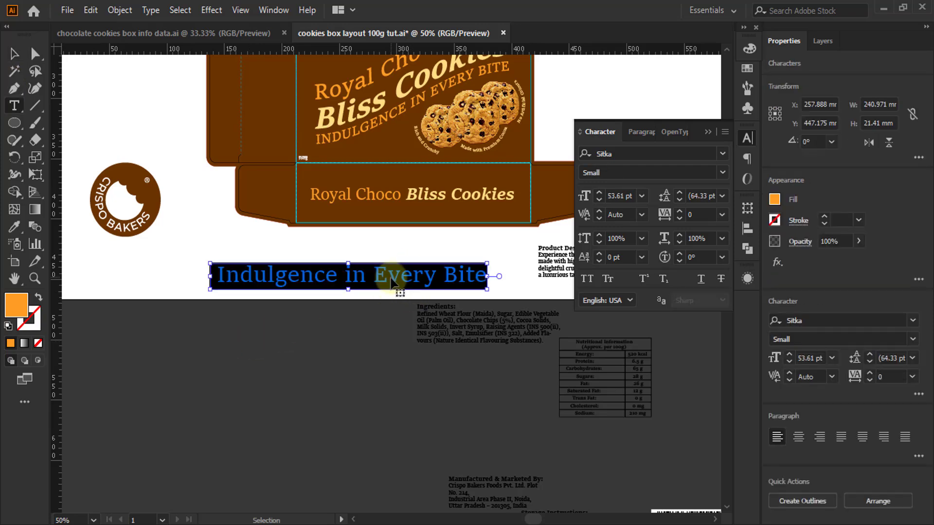
key(ctrl+v)
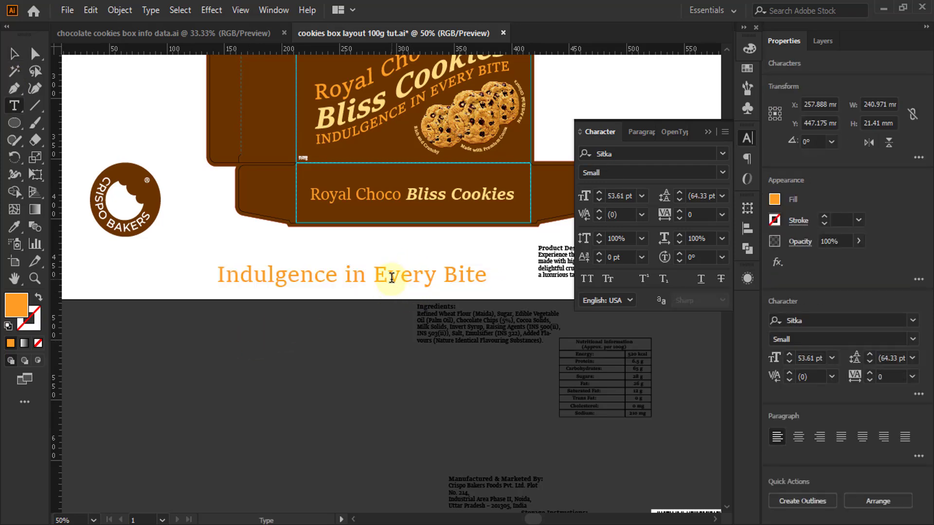
click(391, 277)
key(ctrl+a)
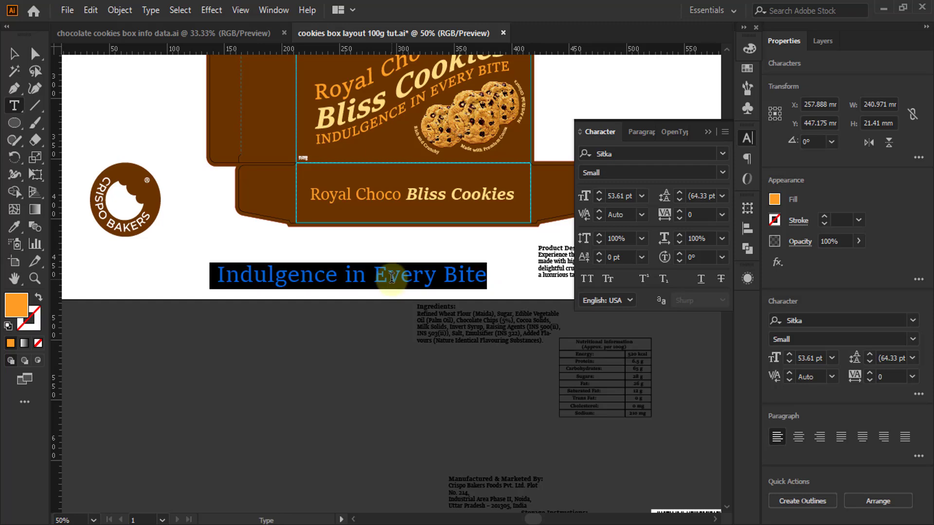
click(721, 172)
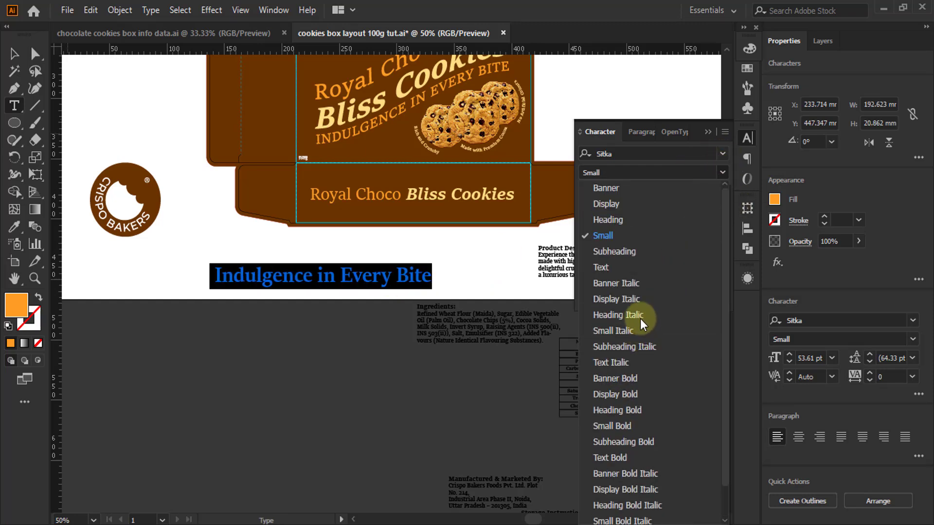
click(605, 206)
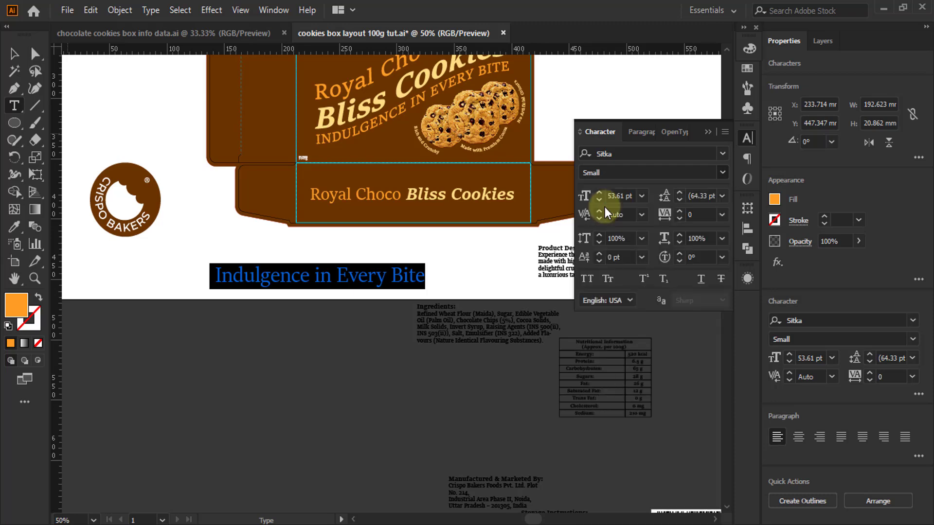
click(586, 281)
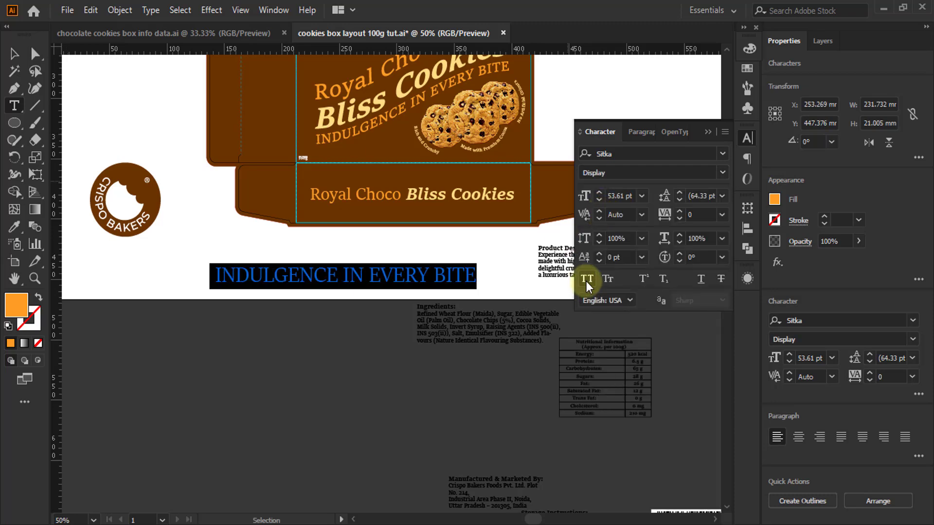
click(12, 54)
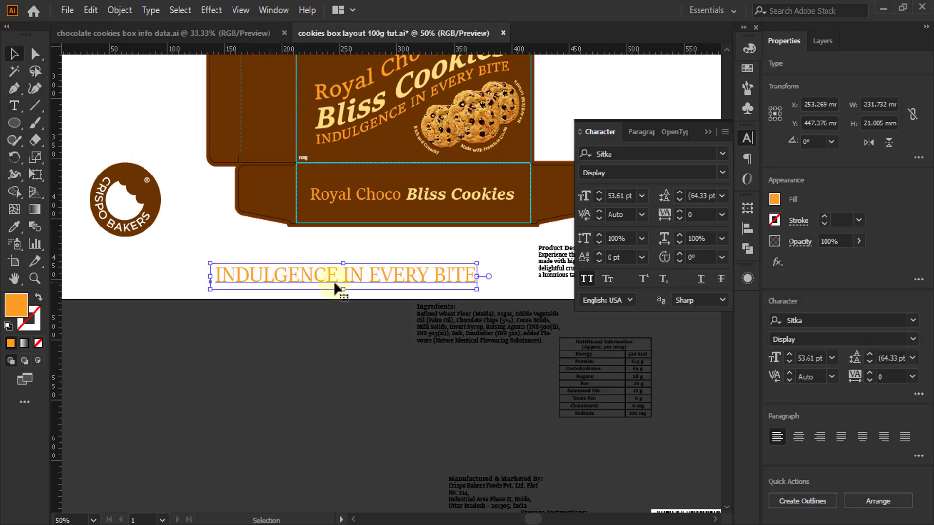
Move the Indulgence in Every Bite tagline up beneath the dieline and fill it with white
drag(355, 271, 390, 236)
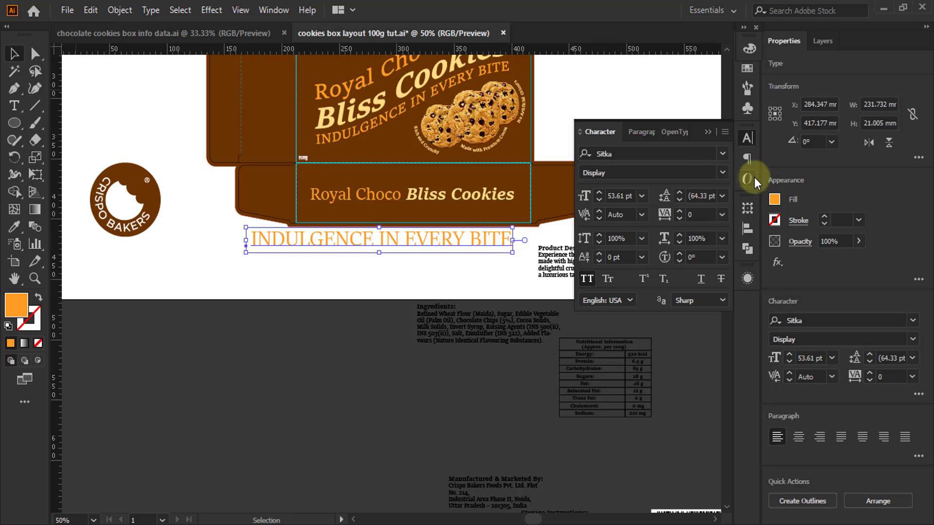
click(751, 49)
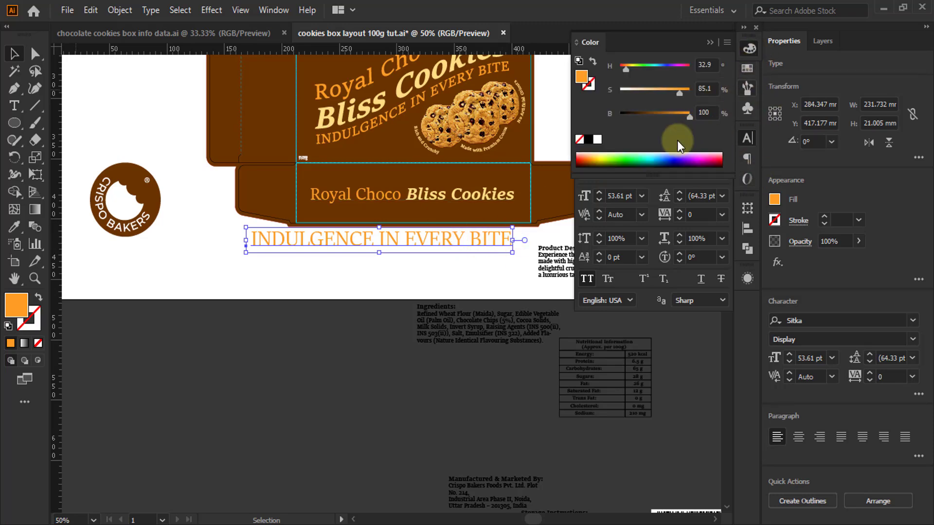
click(597, 140)
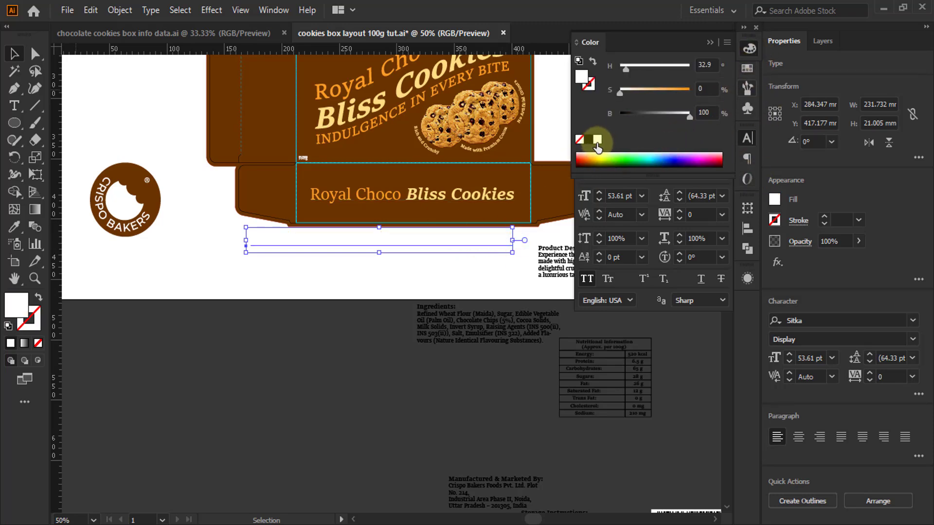
Scale the tagline down to about 125.5 mm wide and place it under the one-line product title on the lower side panel
drag(512, 252, 471, 226)
key(ctrl+1)
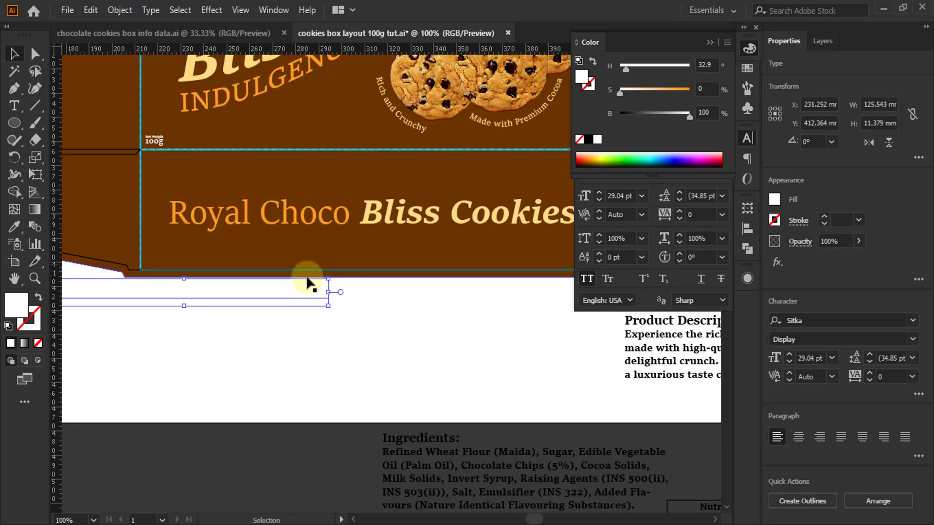
drag(293, 290, 481, 240)
key(ctrl+minus)
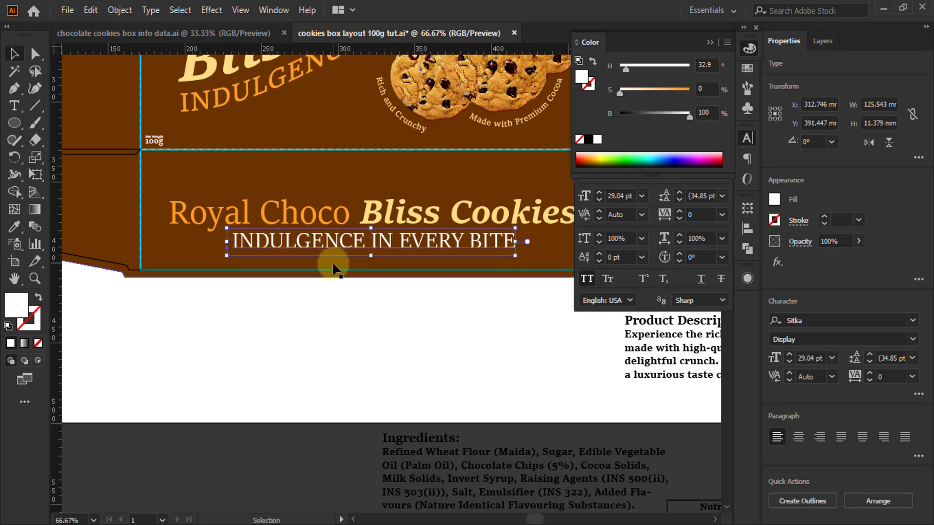
Center the tagline horizontally with the Royal Choco Bliss Cookies title and group the two
scroll(425, 232, up, 2)
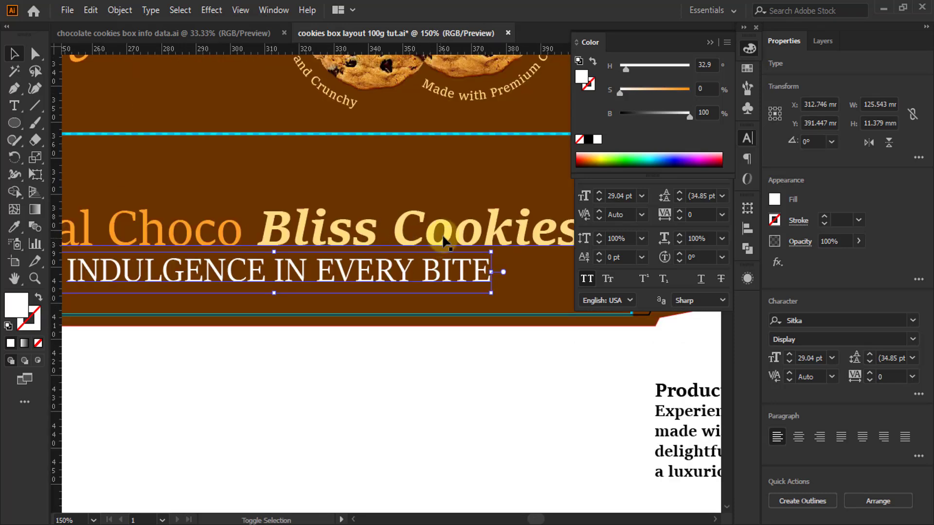
shift+click(444, 238)
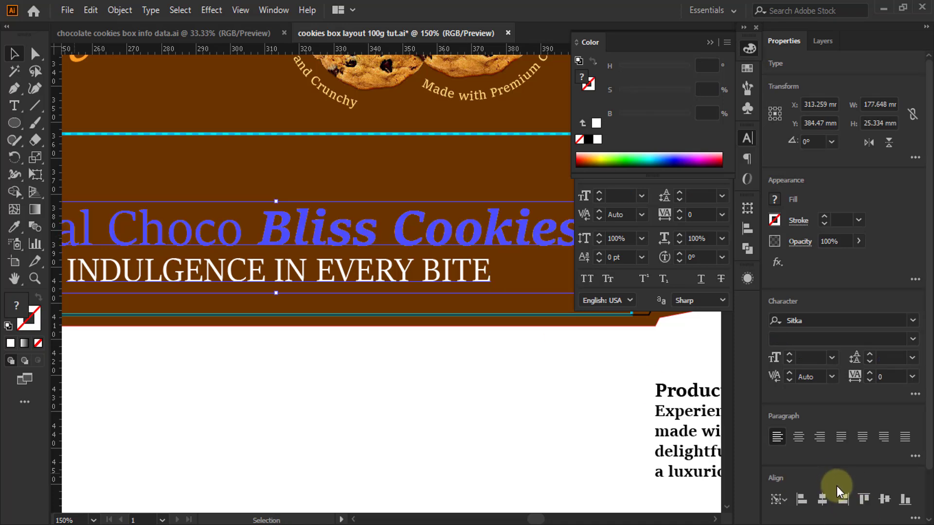
click(825, 499)
scroll(383, 333, down, 2)
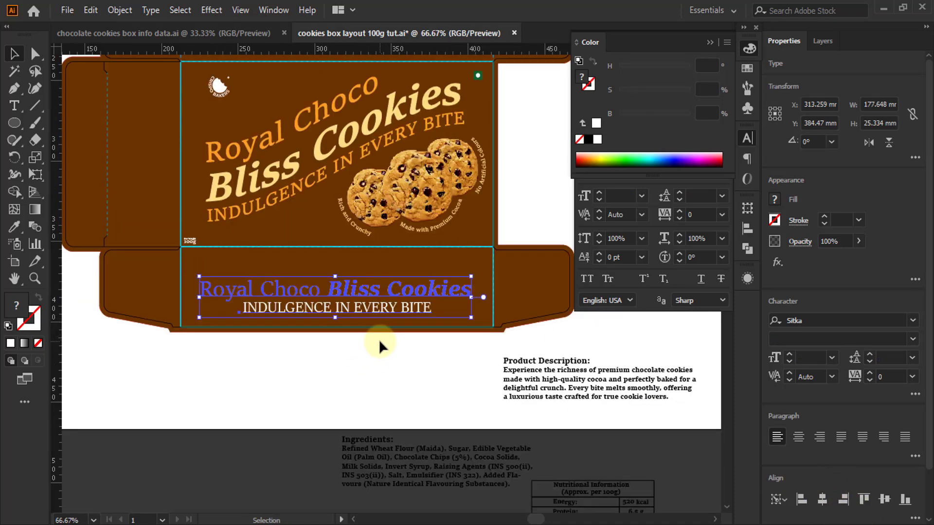
key(ctrl+g)
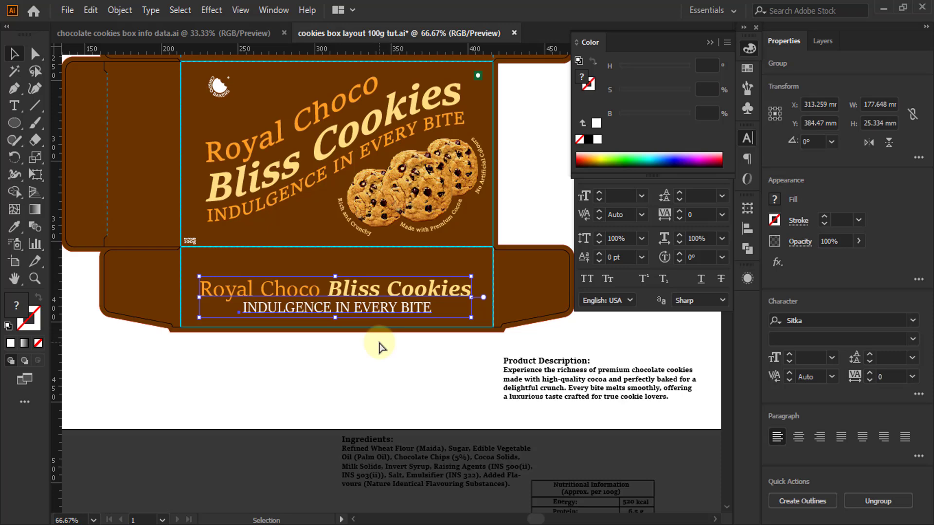
click(445, 388)
Move the spare Crispo Bakers logo onto the lower side panel, shrink it to about 11.6 mm and place it above the title
scroll(447, 375, down, 2)
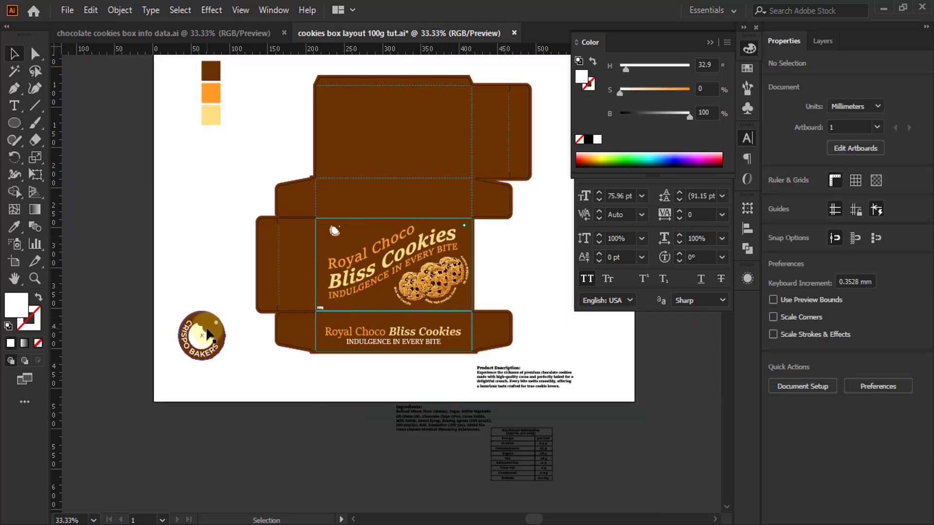
drag(195, 336, 430, 366)
drag(435, 329, 401, 324)
scroll(412, 378, up, 2)
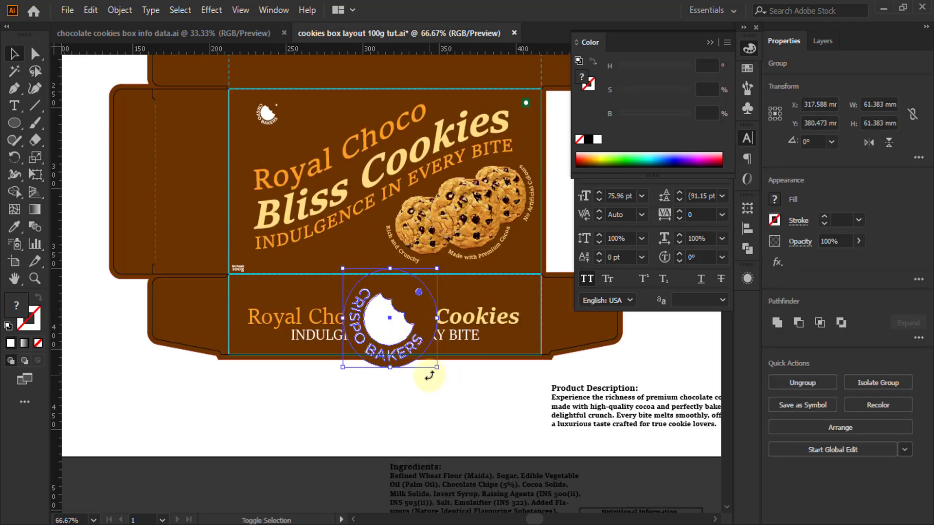
drag(437, 367, 364, 295)
scroll(347, 300, up, 2)
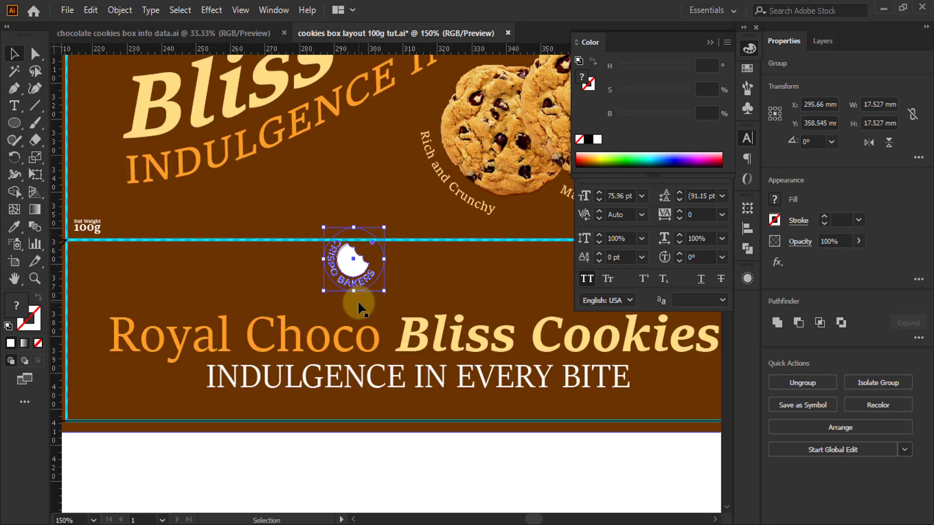
drag(384, 227, 393, 282)
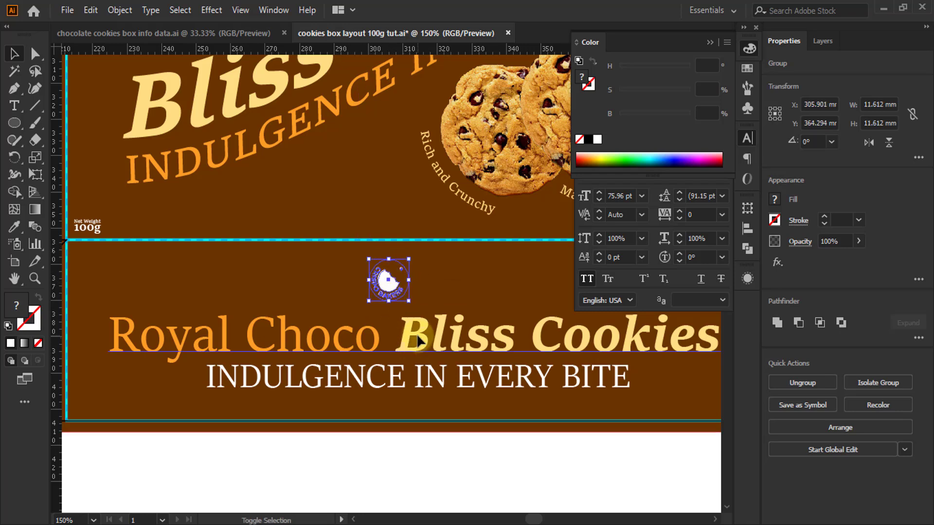
Center the logo horizontally with the title and tagline, and group them together
shift+click(417, 339)
click(822, 323)
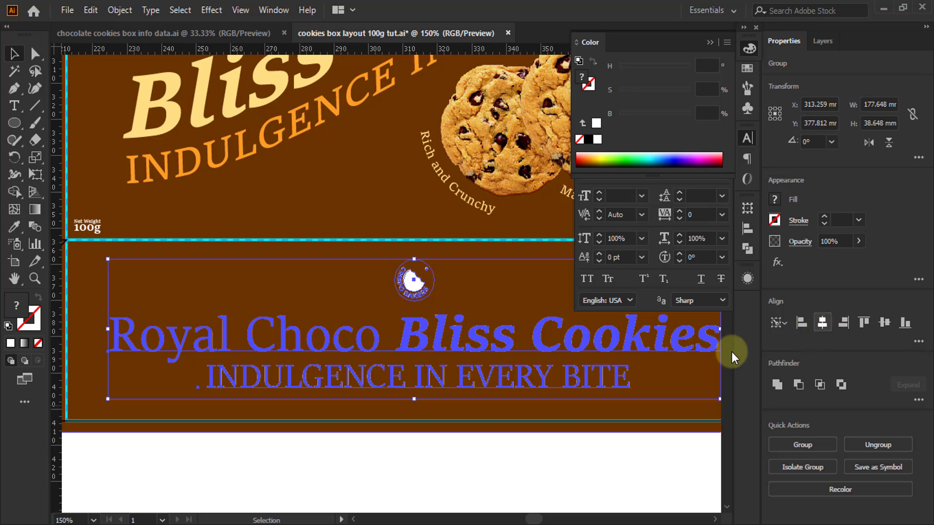
key(ctrl+g)
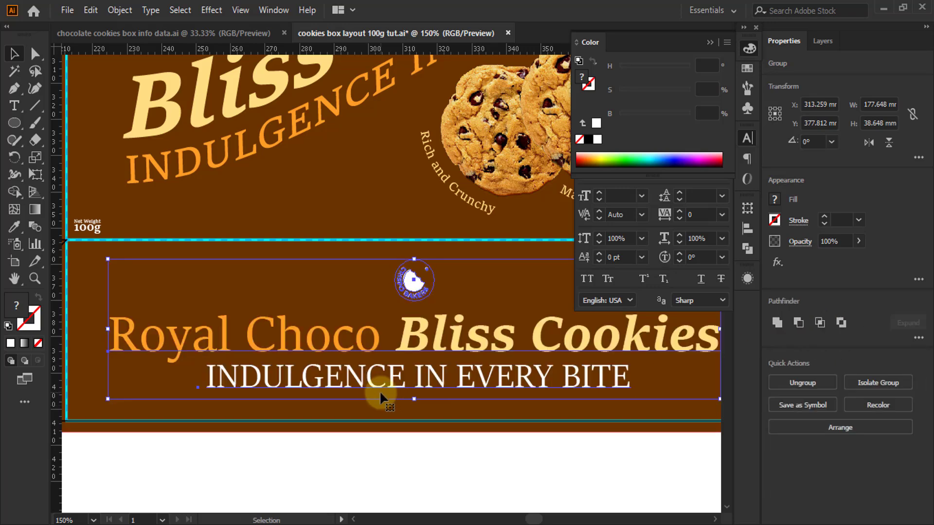
Center the logo and title group horizontally and vertically within the lower side panel's cyan rectangle
shift+click(386, 238)
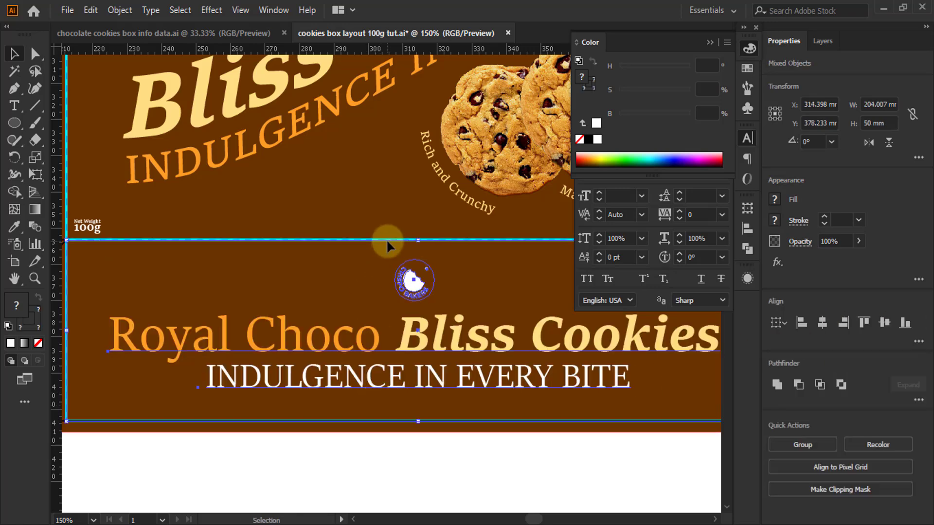
key(ctrl+minus)
key(ctrl+minus)
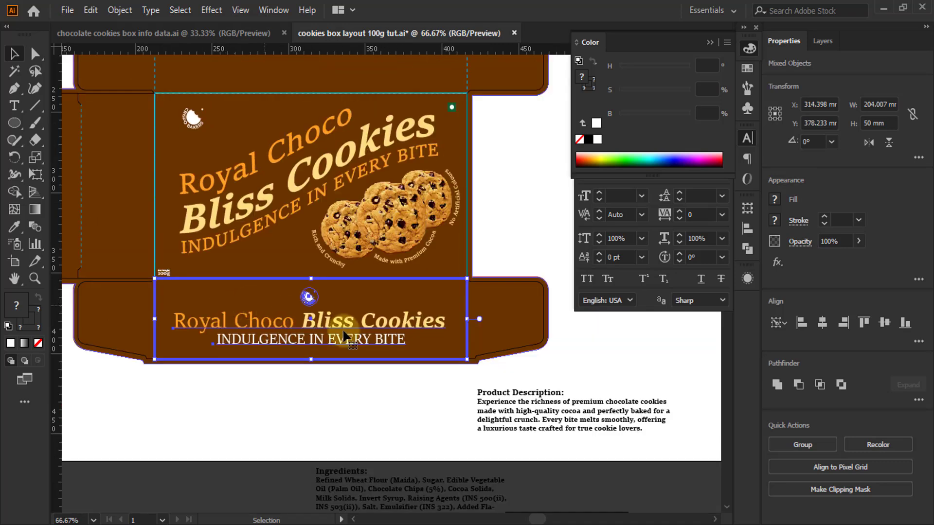
click(823, 324)
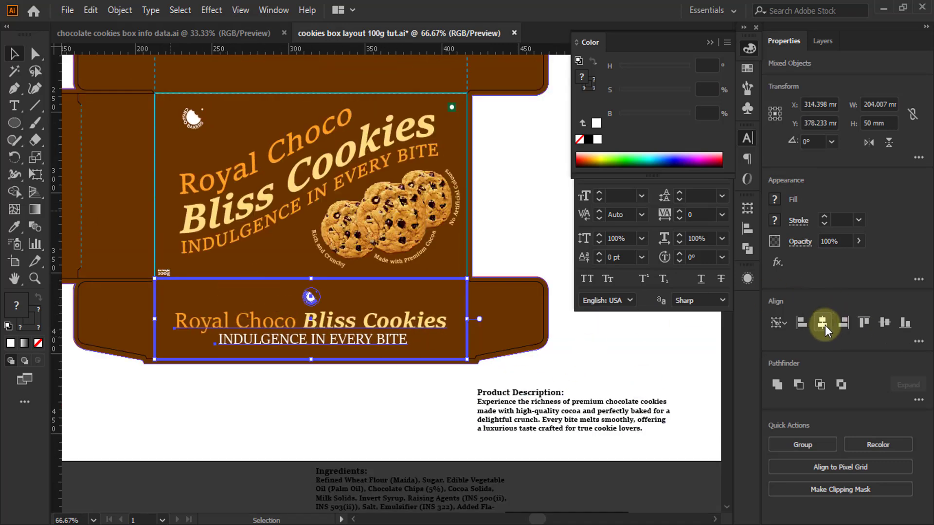
click(883, 324)
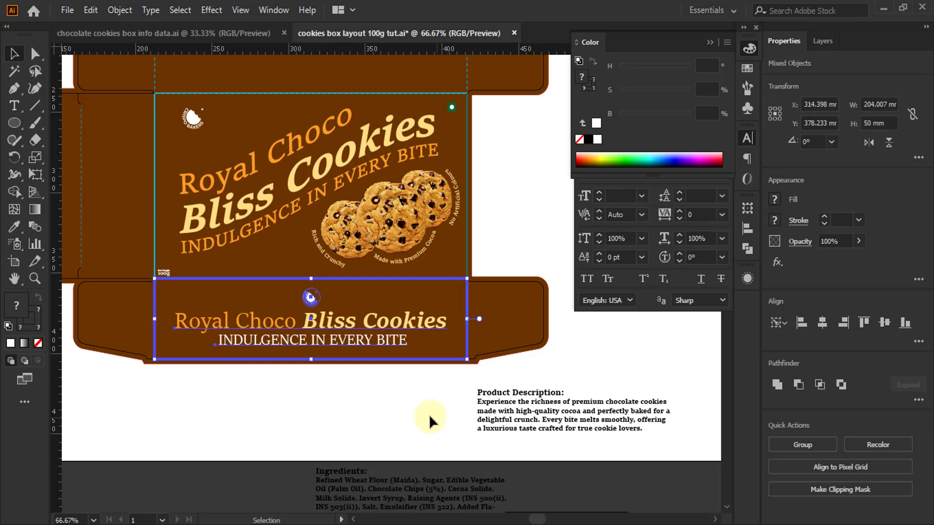
Place a copy of the lower side panel's artwork and cyan rectangle on the side panel above the front, rotated 180°
scroll(436, 394, down, 2)
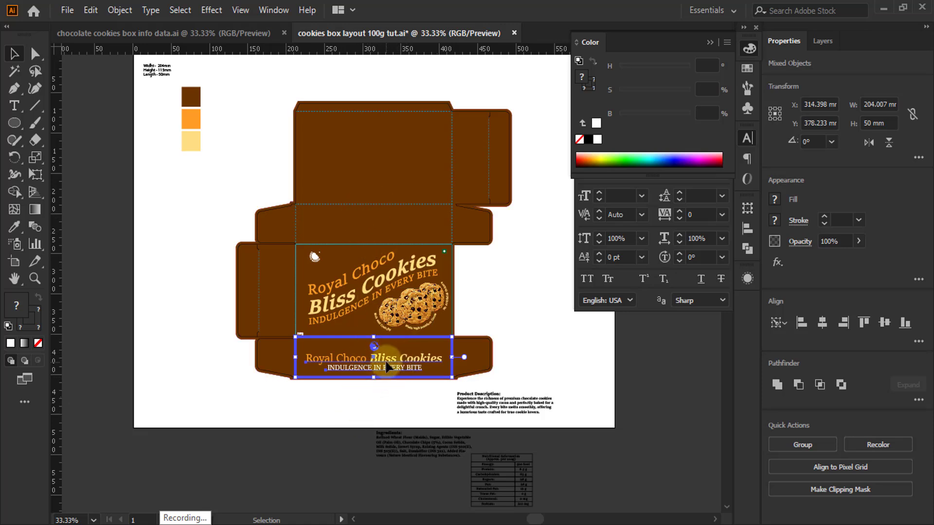
drag(385, 360, 409, 233)
scroll(409, 236, up, 2)
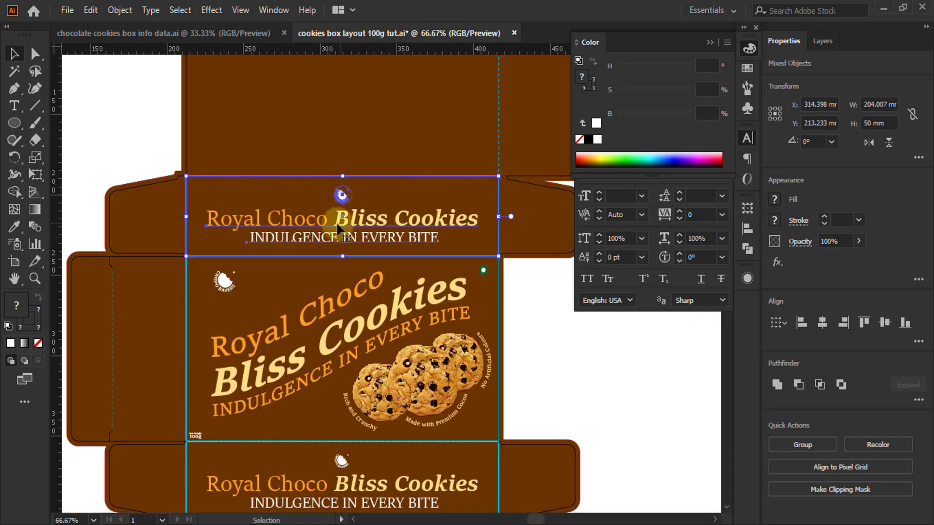
scroll(341, 258, down, 1)
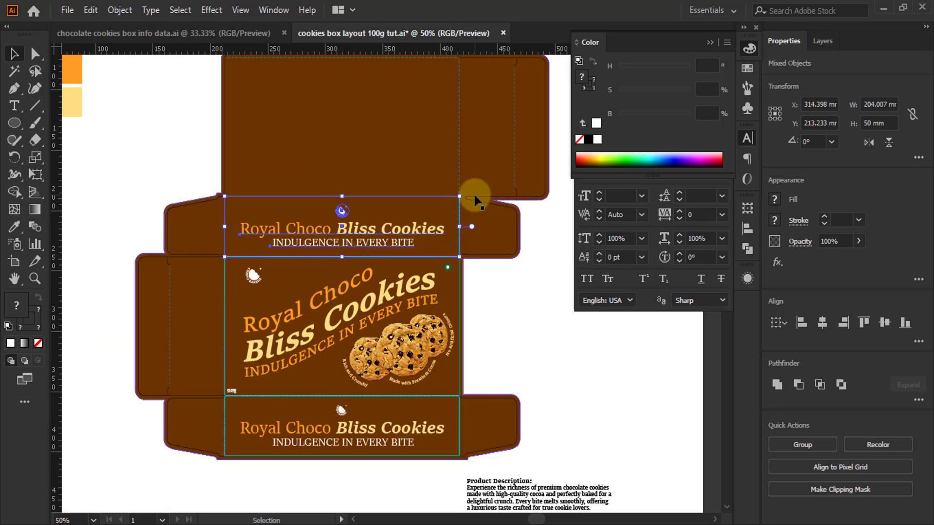
scroll(474, 214, up, 3)
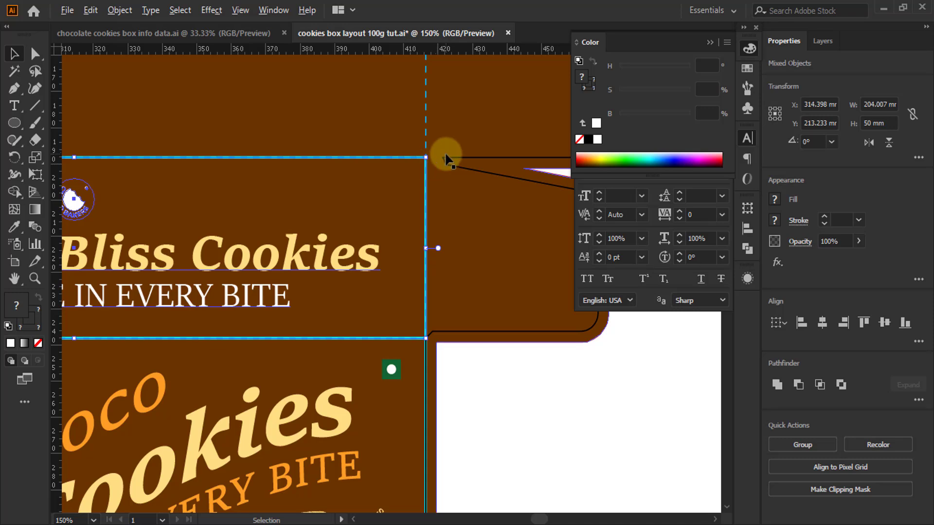
scroll(446, 156, down, 2)
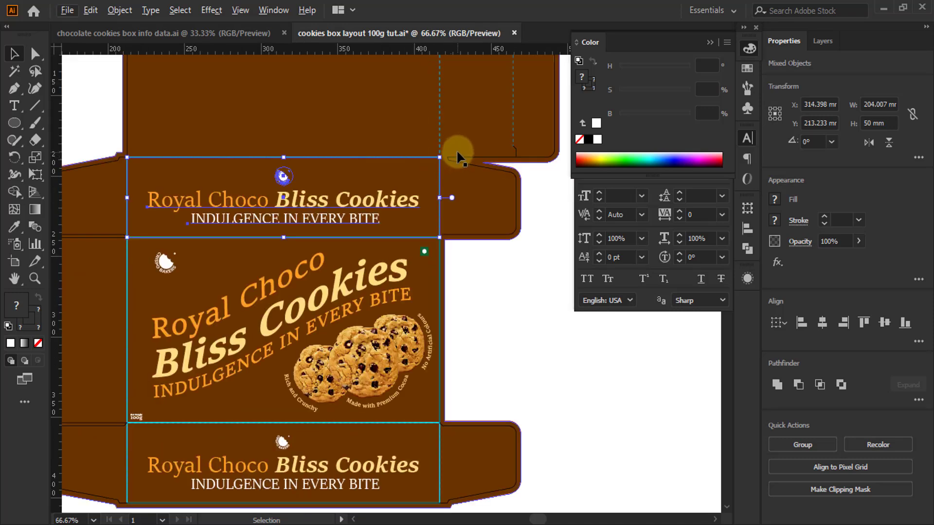
drag(448, 151, 115, 209)
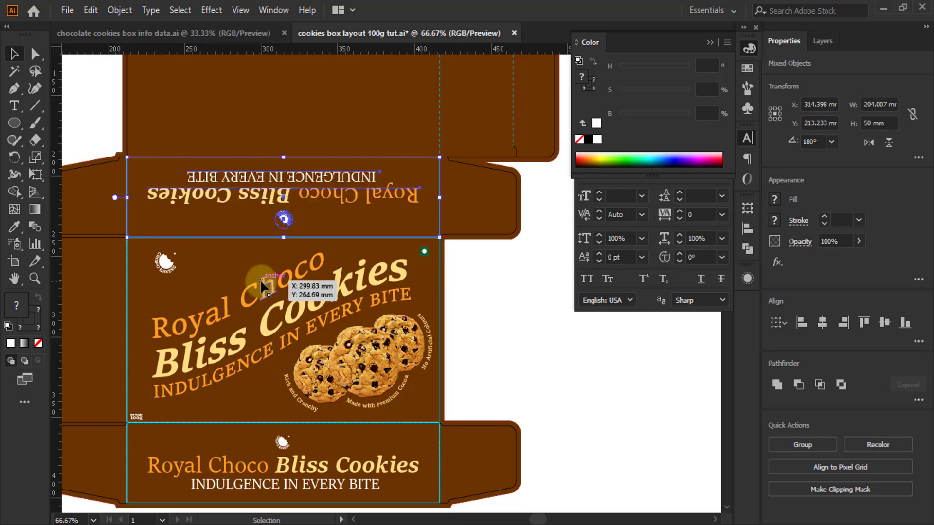
click(478, 268)
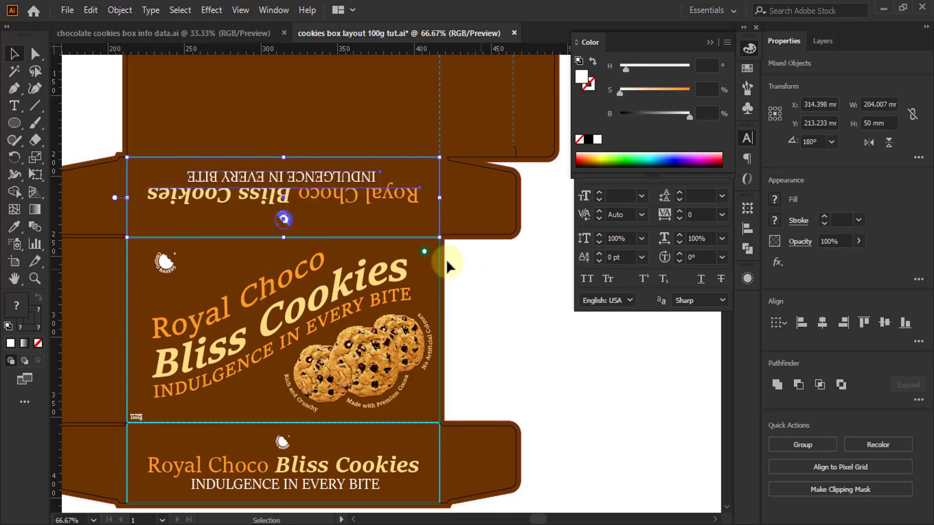
Delete the cyan guide rectangles from the upper and lower side panels, keeping their artwork
drag(438, 220, 508, 309)
key(Delete)
scroll(483, 244, down, 2)
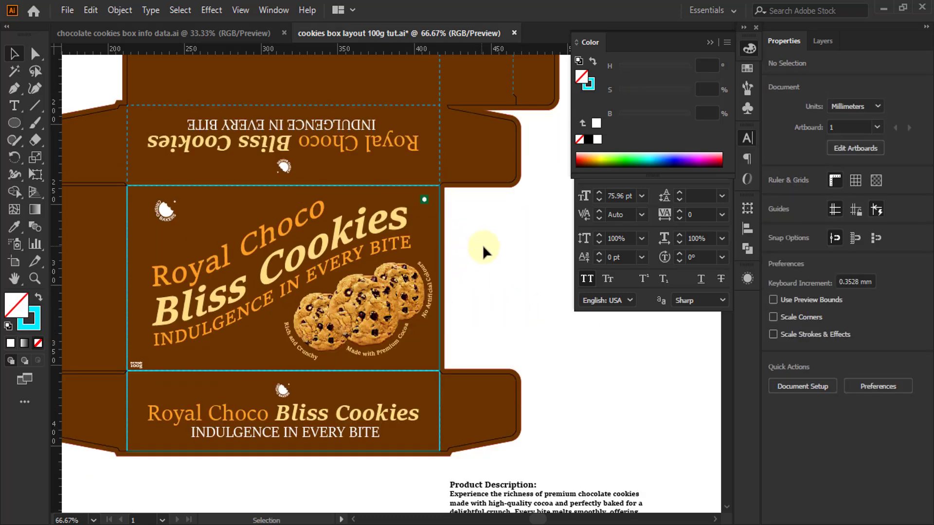
click(441, 410)
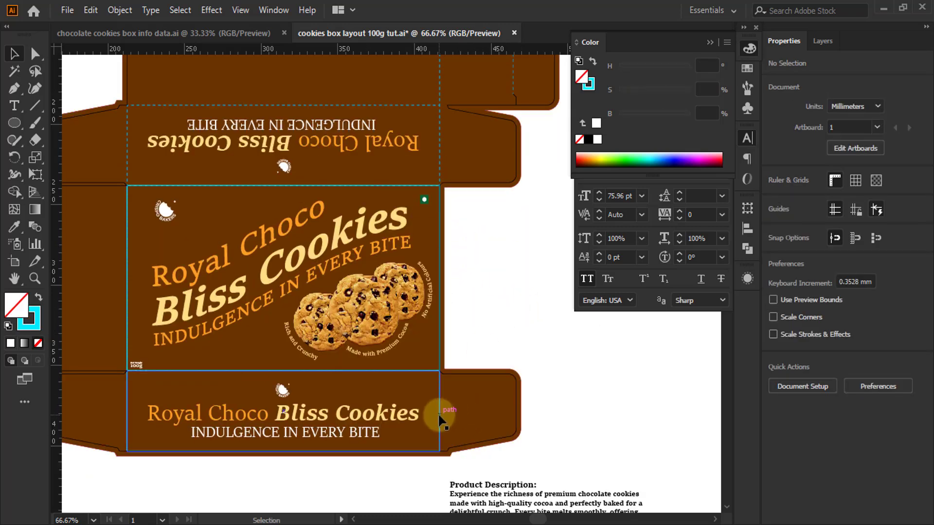
key(Delete)
alt+scroll(542, 312, down, 1)
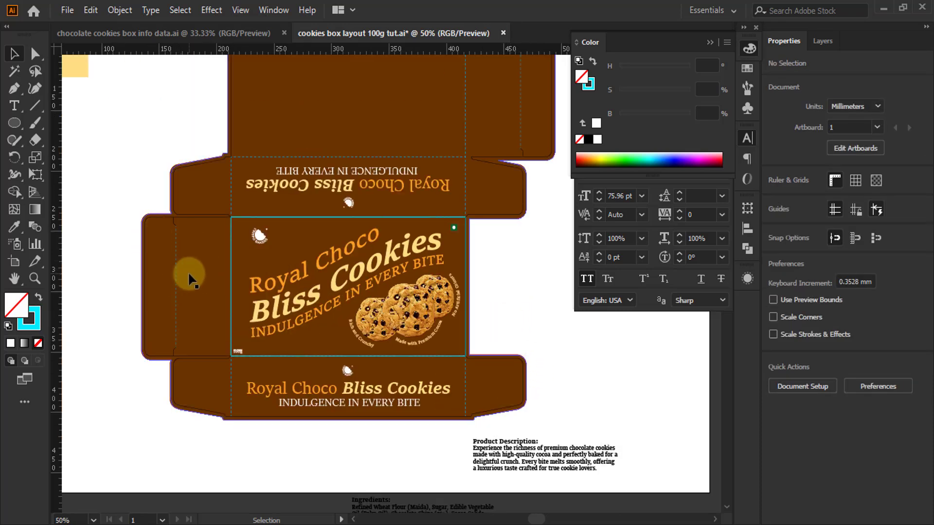
Copy the front panel's cyan rectangle to the left so that it adjoins the front panel's left edge
click(188, 279)
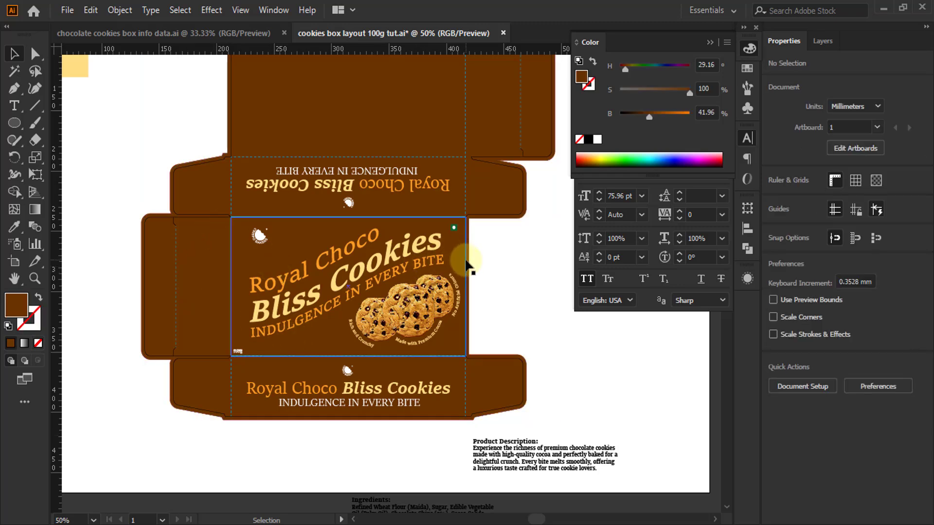
drag(466, 263, 231, 261)
key(ctrl+minus)
key(ctrl+minus)
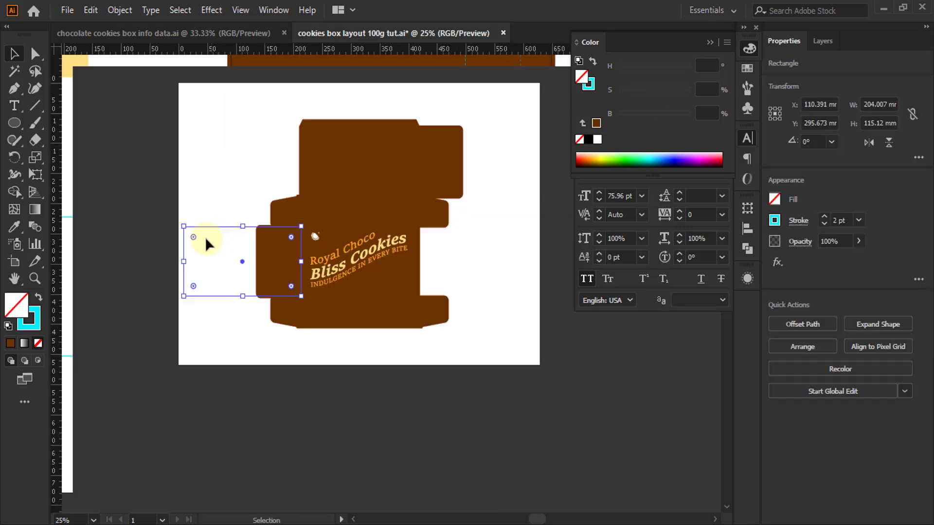
Narrow the copied rectangle until its outer edge lies on the dashed fold line of the left flap
scroll(220, 247, up, 2)
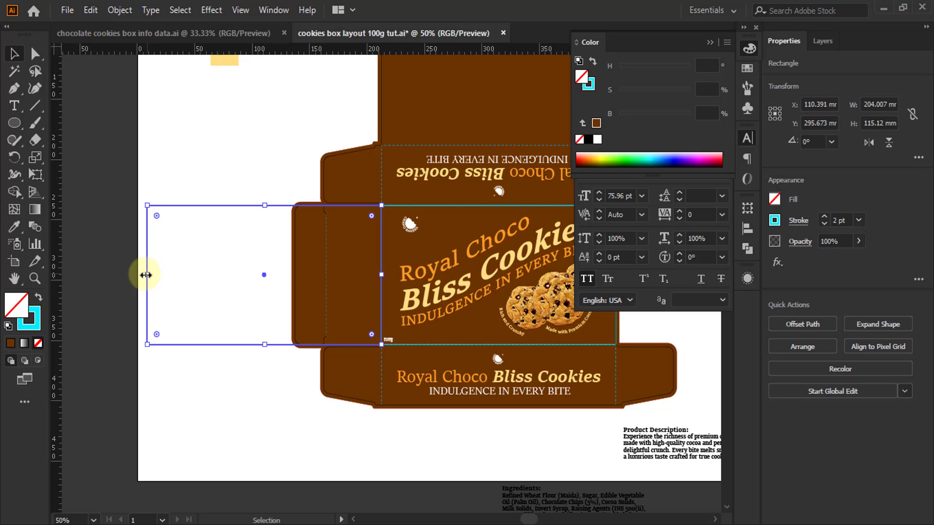
drag(146, 275, 320, 253)
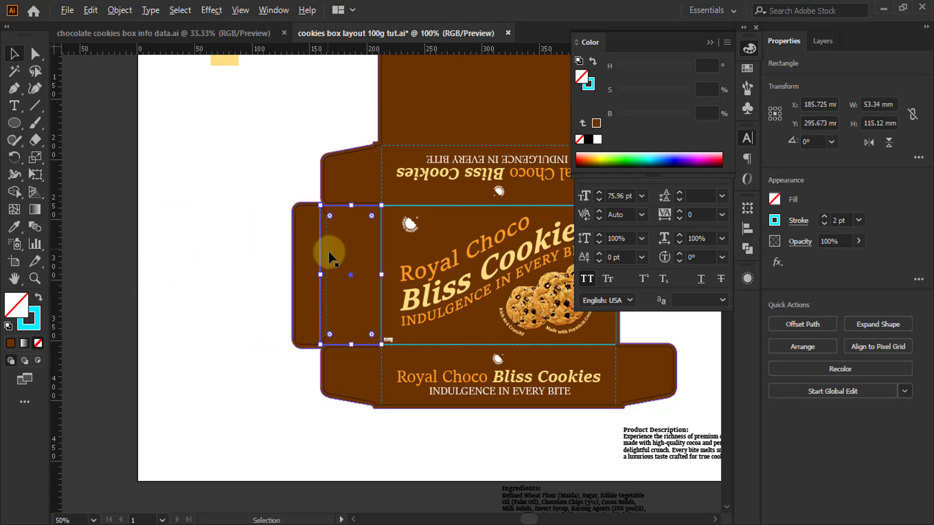
scroll(323, 292, up, 3)
scroll(307, 327, up, 2)
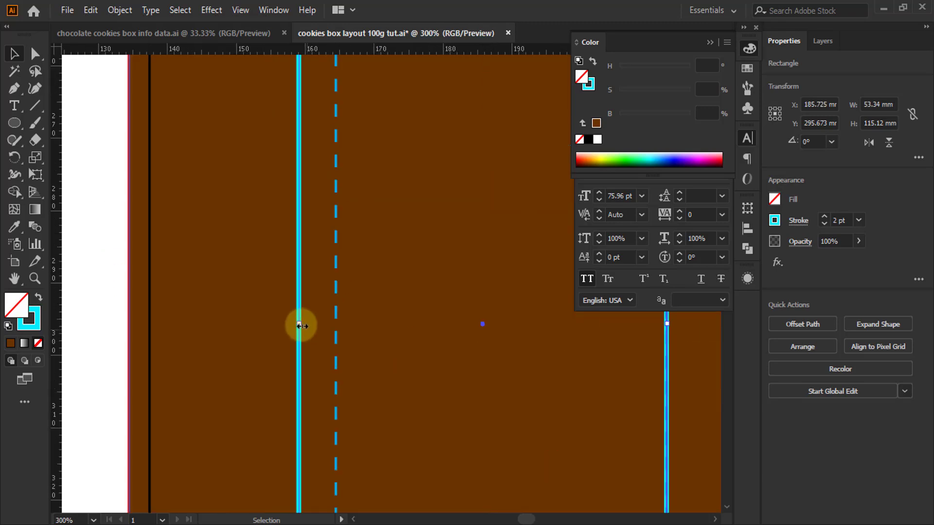
drag(300, 326, 335, 323)
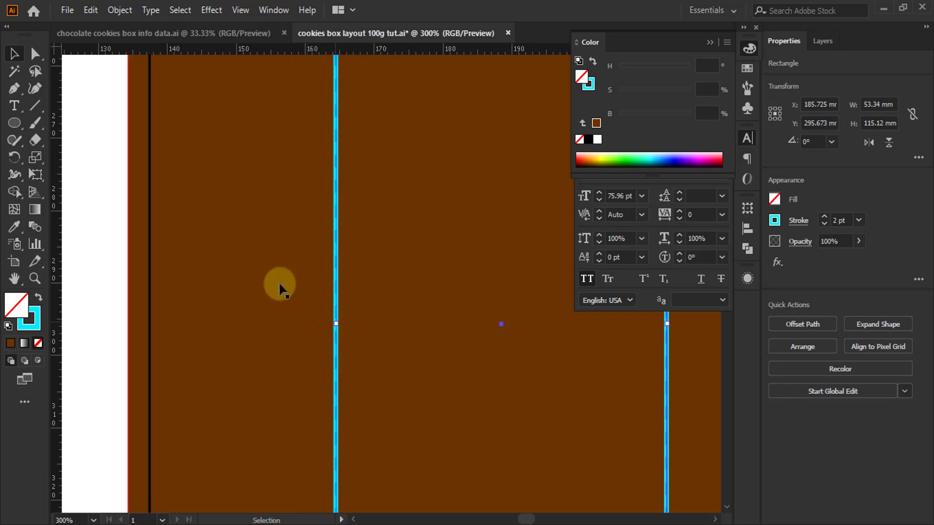
Copy the lower side panel's logo, title and tagline onto the blank area below the box, and delete the copy's logo
scroll(280, 289, down, 5)
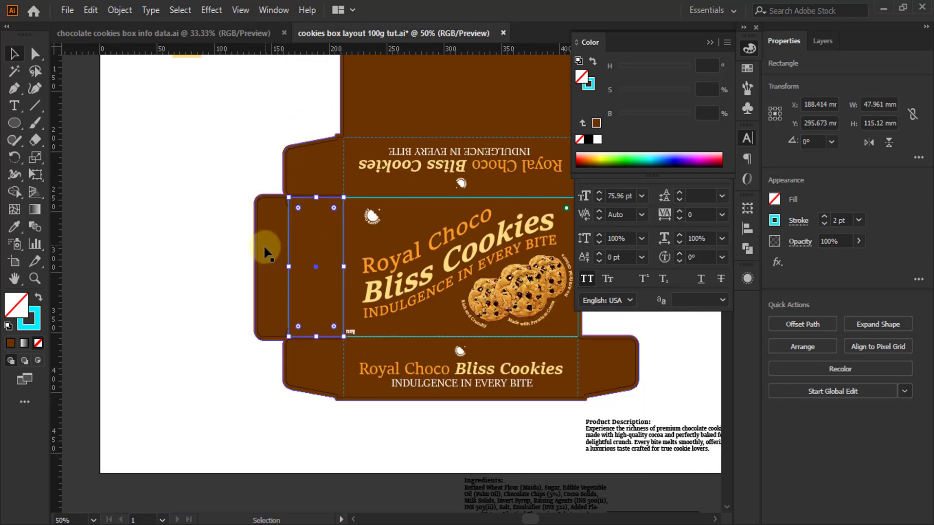
click(215, 366)
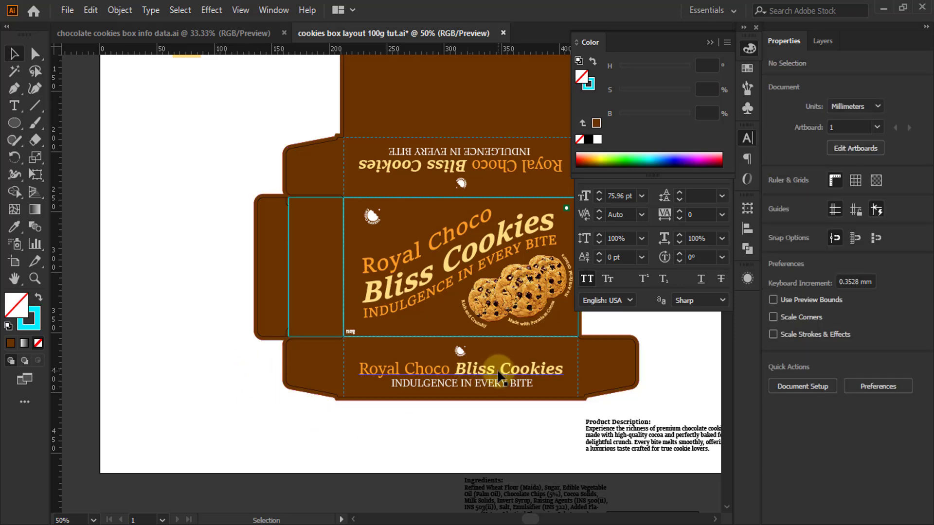
drag(501, 377, 292, 435)
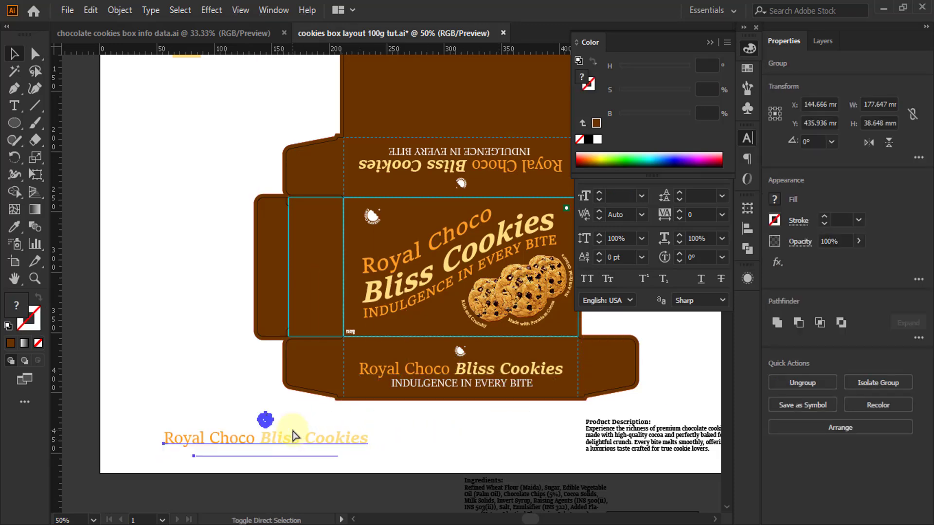
click(293, 435)
click(444, 444)
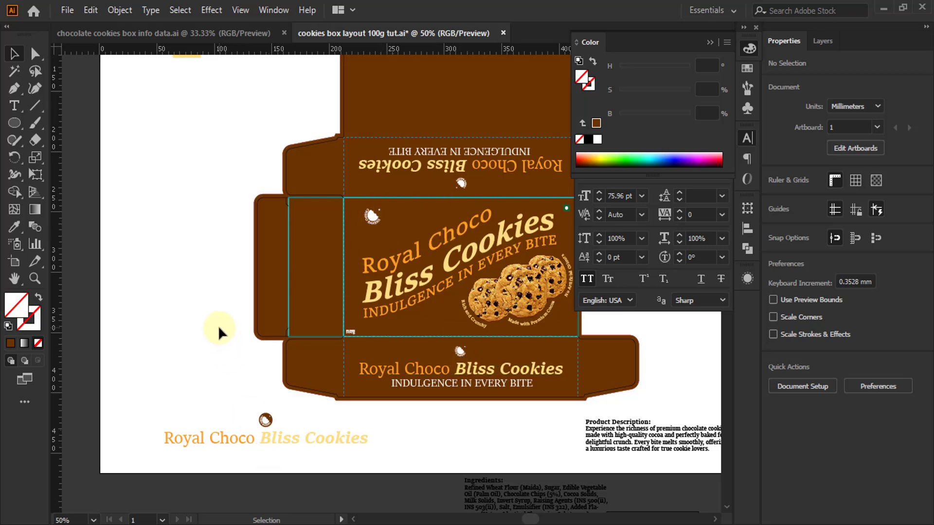
click(272, 420)
key(Delete)
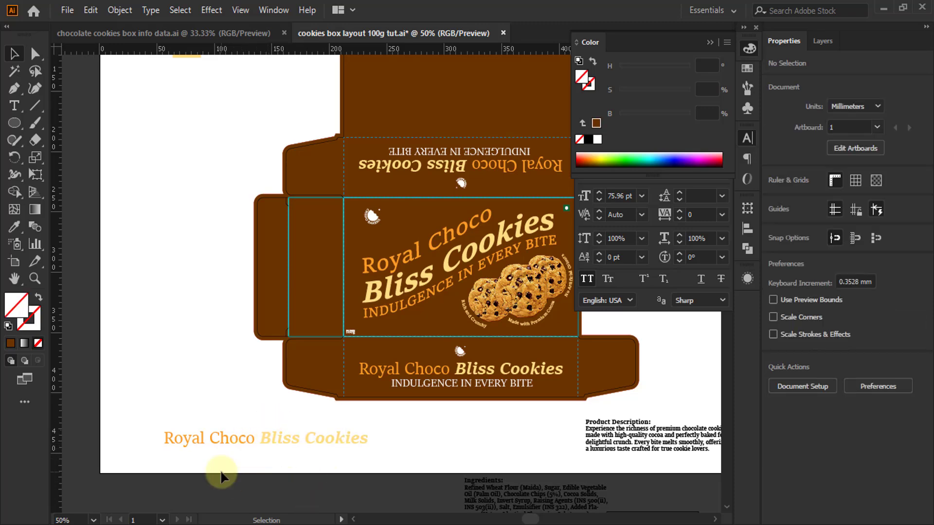
Ungroup the copied text and split its title into two separate text lines, "Royal Choco" above "Bliss Cookies"
scroll(223, 463, down, 2)
drag(223, 462, 233, 381)
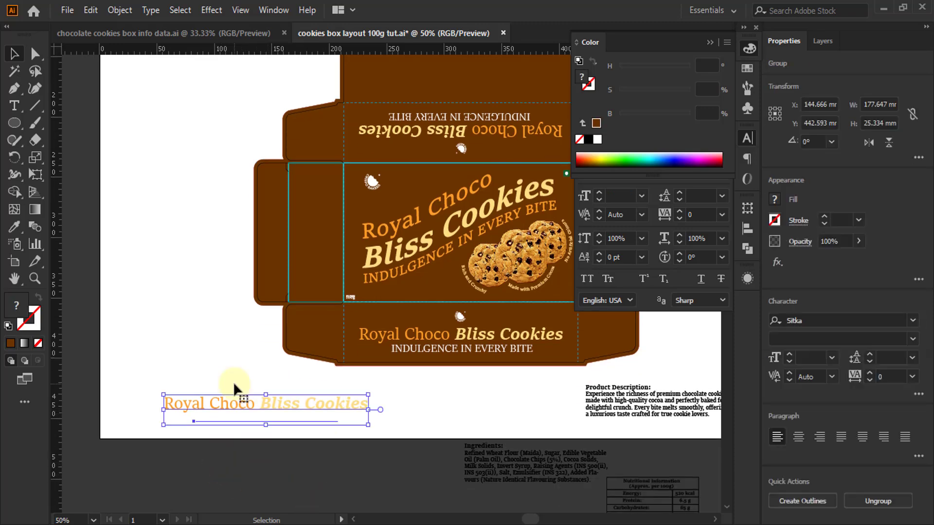
key(ctrl+shift+g)
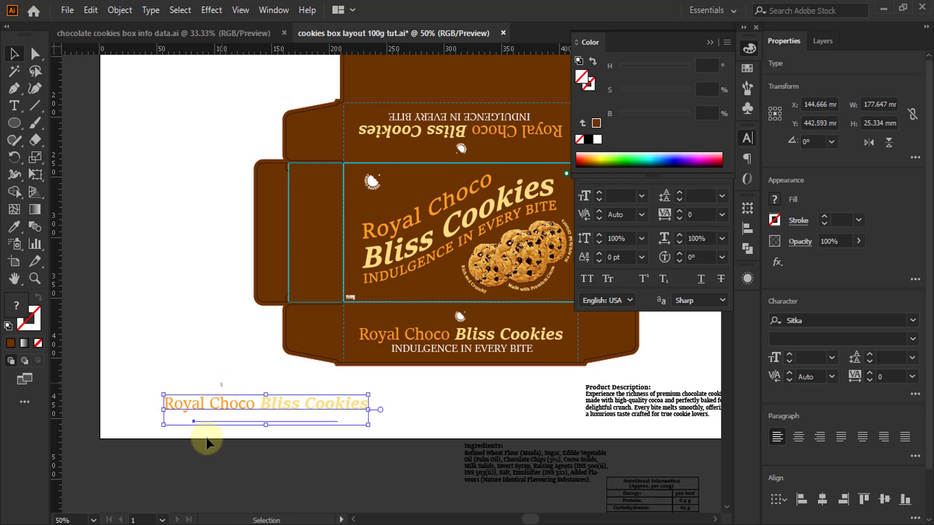
click(215, 444)
scroll(215, 445, up, 2)
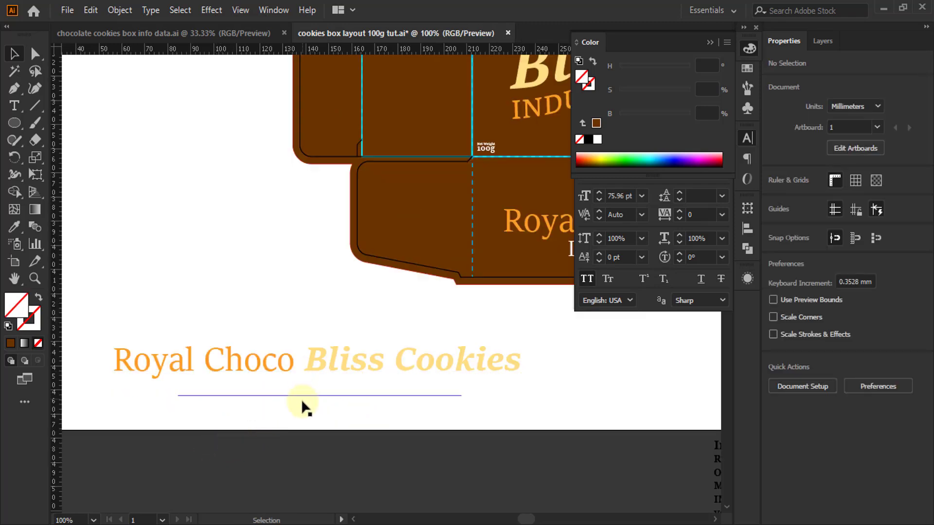
drag(313, 358, 673, 343)
key(t)
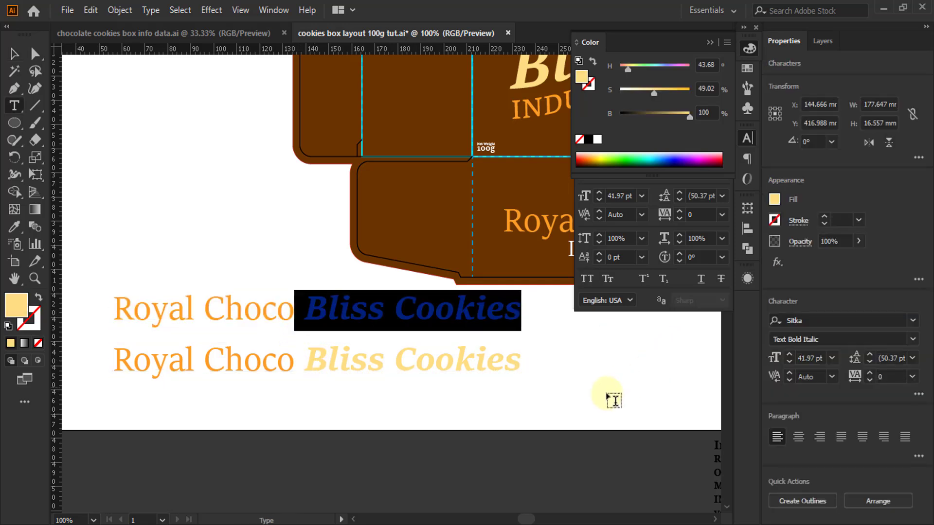
key(BackSpace)
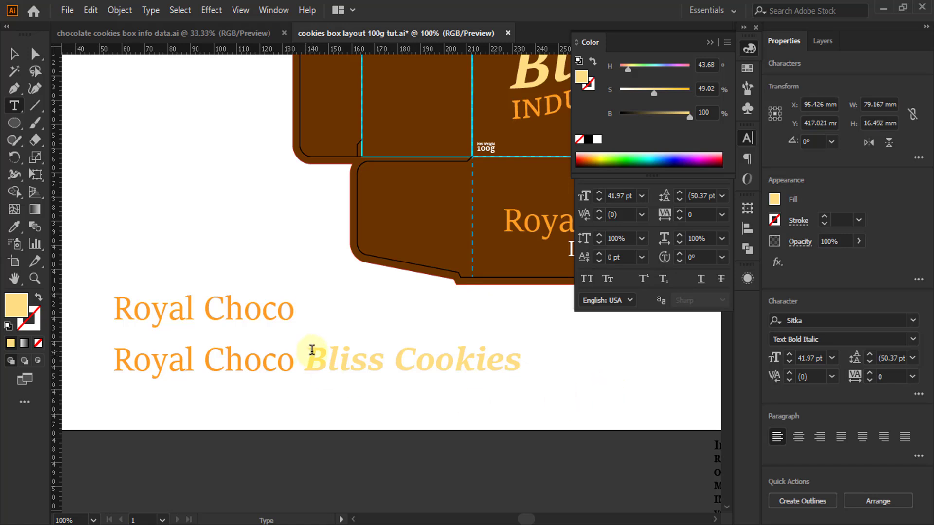
drag(312, 350, 83, 371)
key(BackSpace)
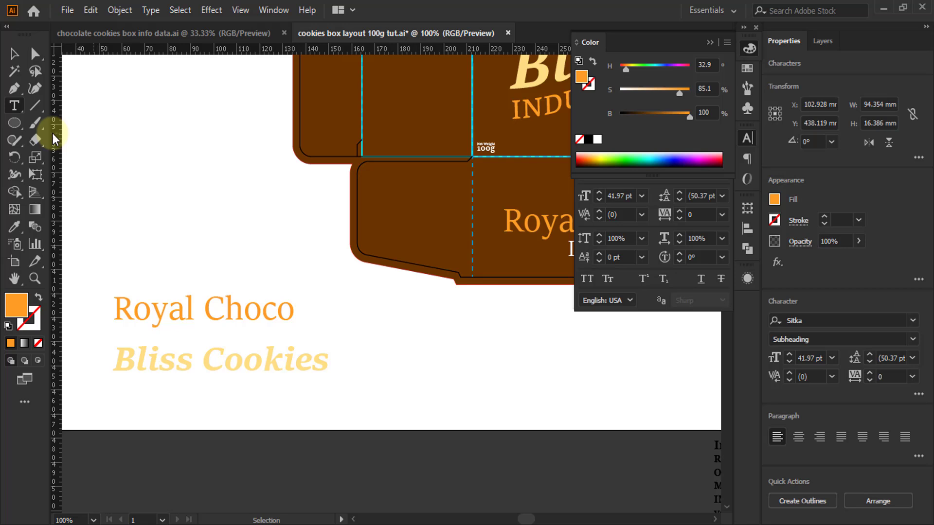
click(14, 54)
Scale "Royal Choco" down to about 52.6 mm wide and left-align it just above "Bliss Cookies"
scroll(132, 343, up, 2)
scroll(132, 343, up, 2)
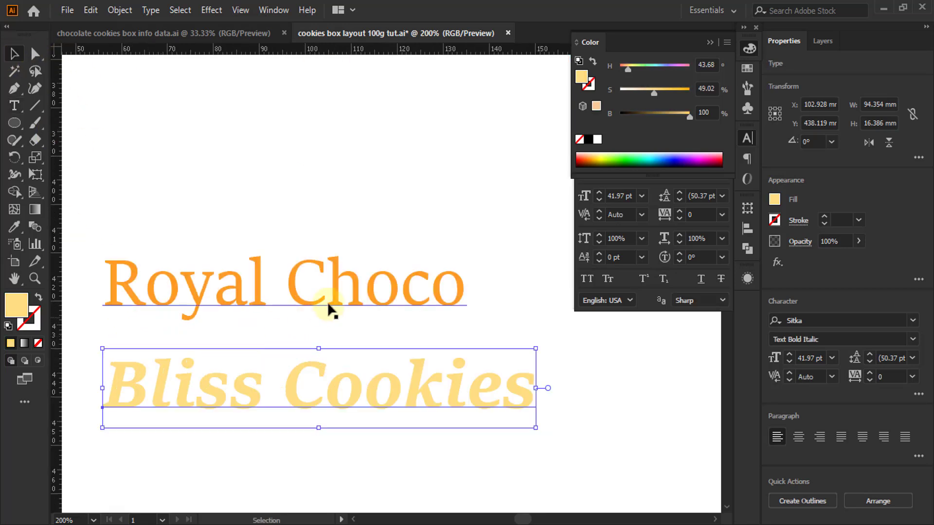
click(343, 310)
drag(468, 249, 408, 274)
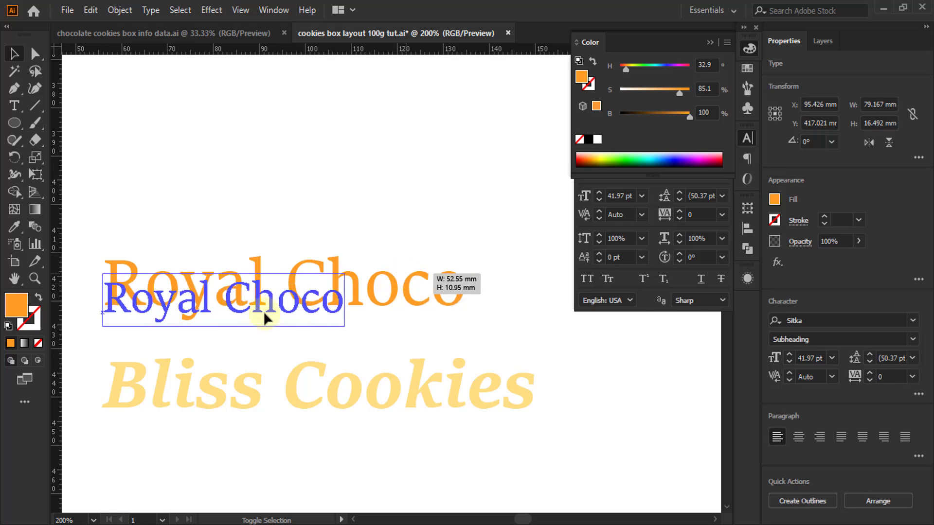
drag(313, 303, 319, 328)
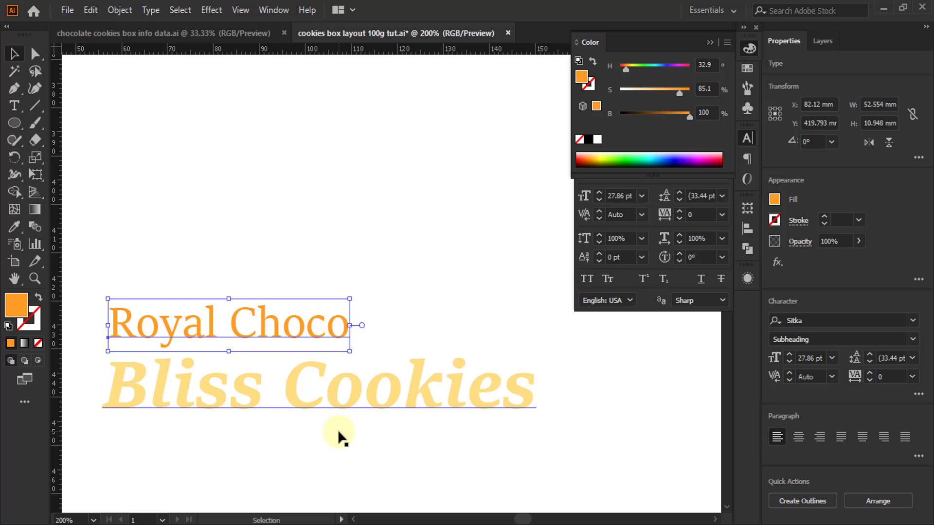
shift+click(358, 398)
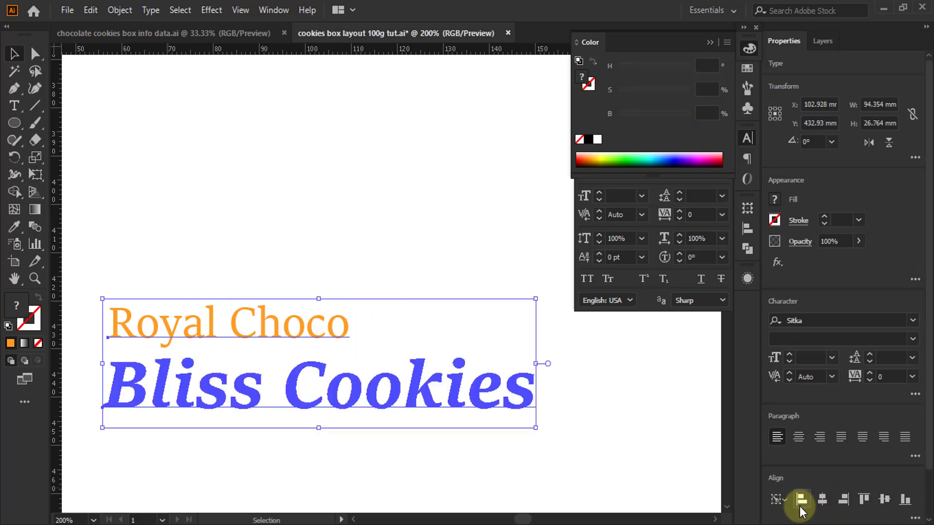
scroll(226, 217, down, 2)
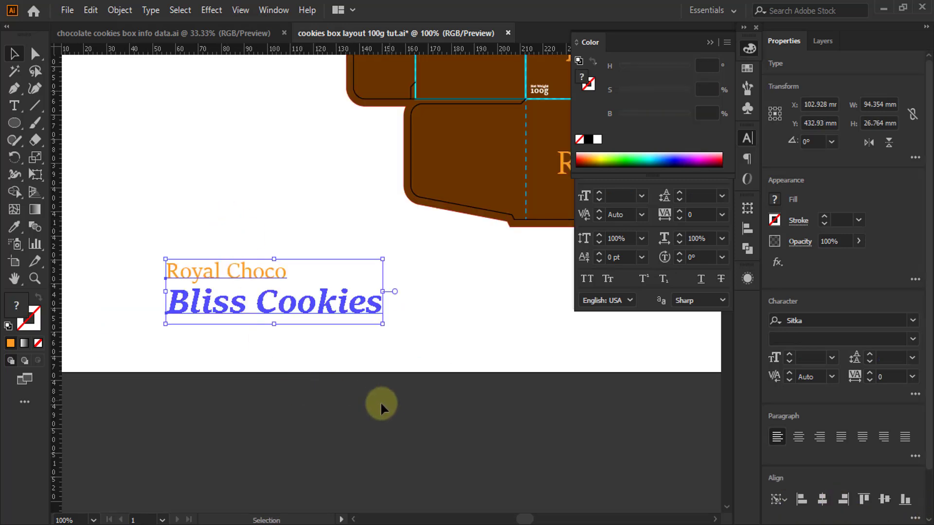
Fill the copied tagline "INDULGENCE IN EVERY BITE" with black and scale it down to about 63 mm wide
scroll(210, 436, up, 2)
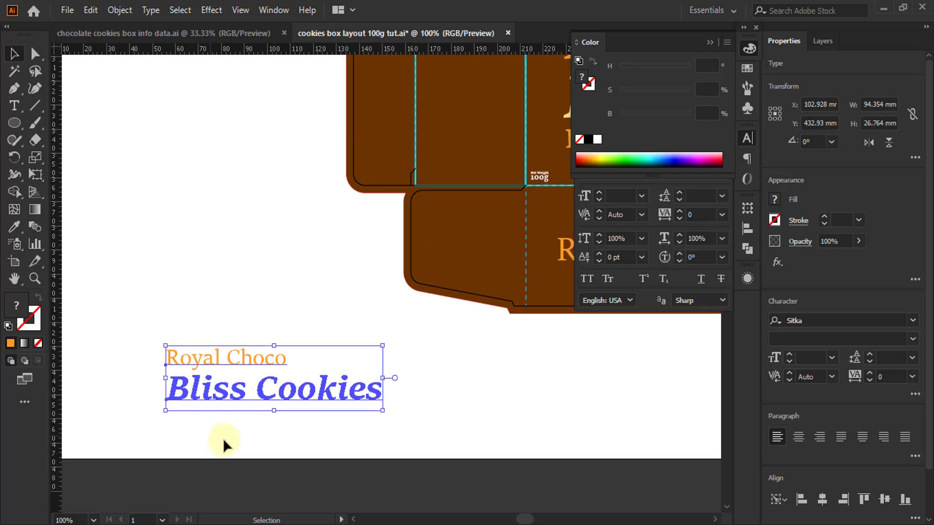
click(369, 425)
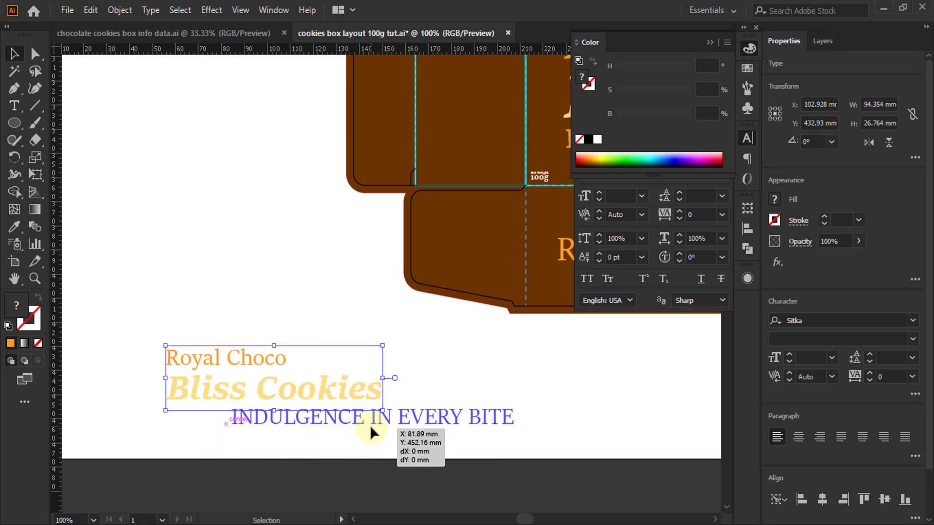
click(749, 48)
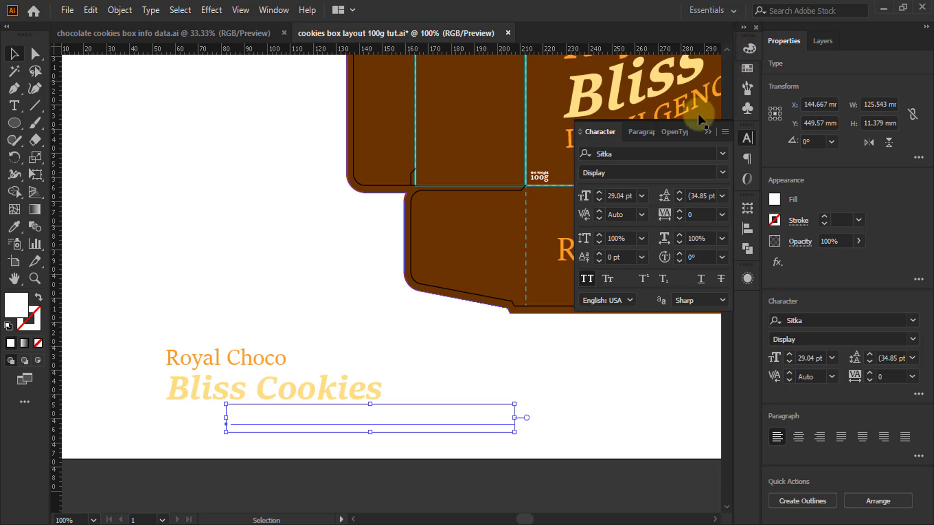
click(749, 48)
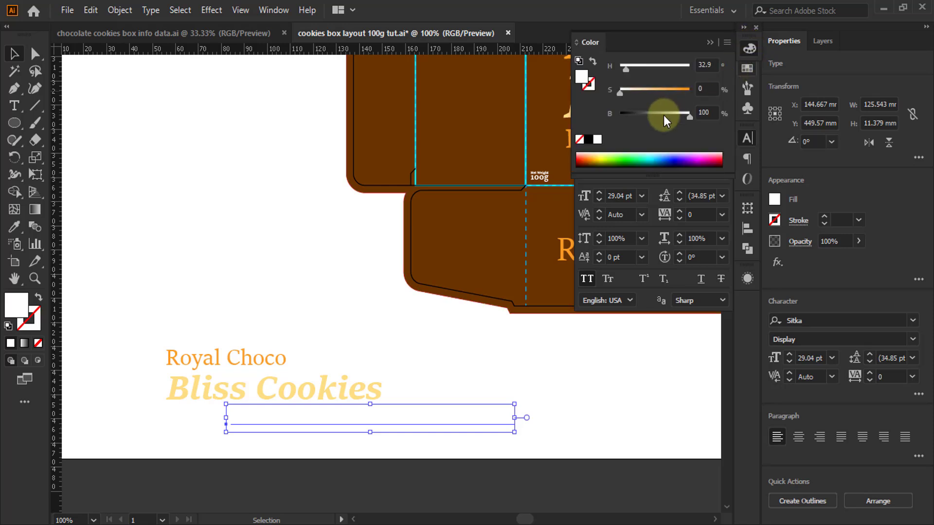
click(588, 139)
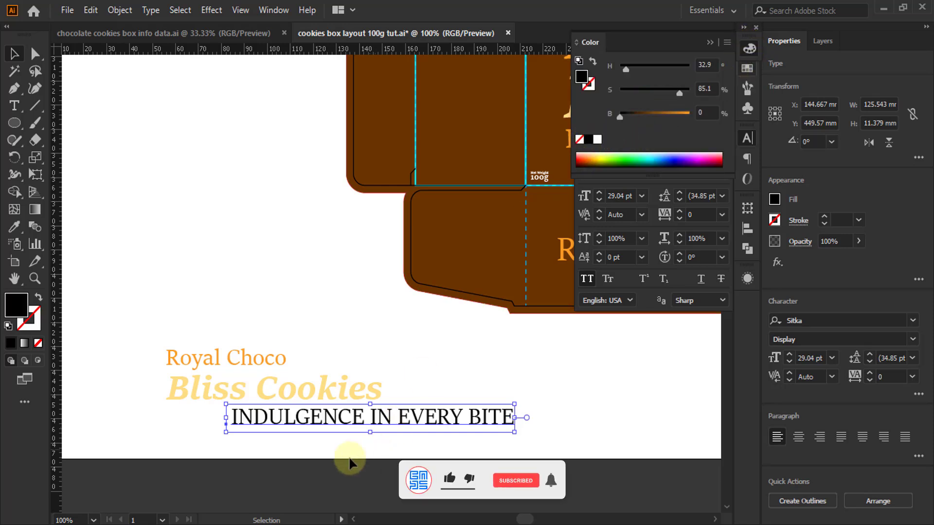
drag(514, 433, 372, 440)
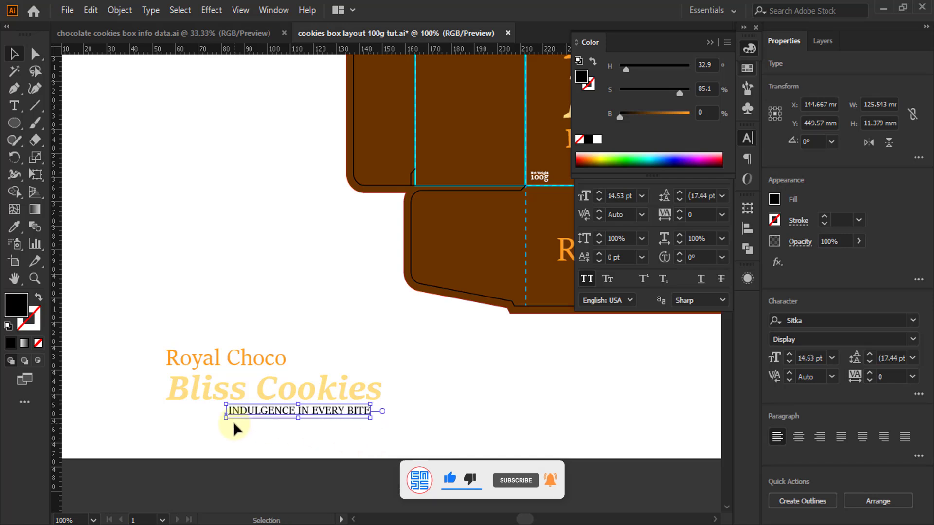
Move the tagline under "Bliss Cookies" and centre the two lines horizontally on each other
scroll(232, 422, up, 3)
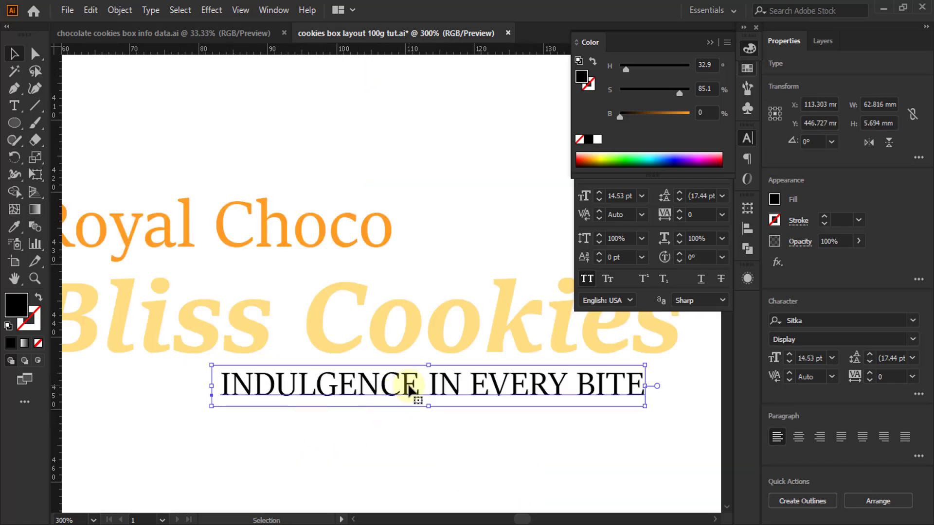
drag(410, 388, 266, 394)
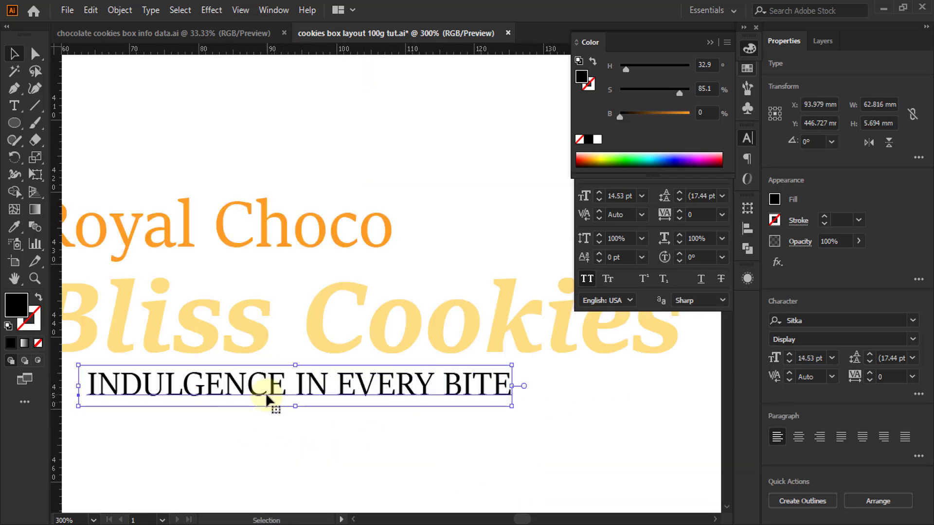
scroll(266, 392, down, 3)
shift+click(413, 366)
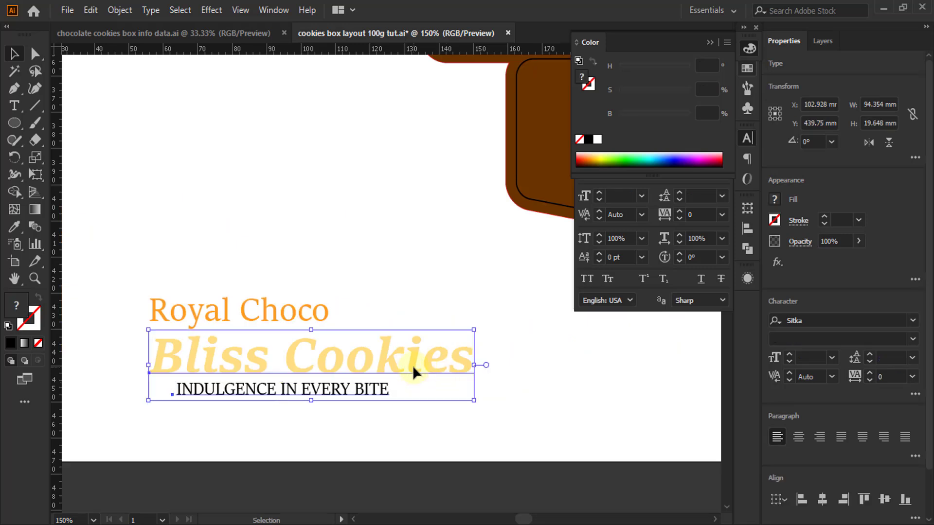
click(822, 499)
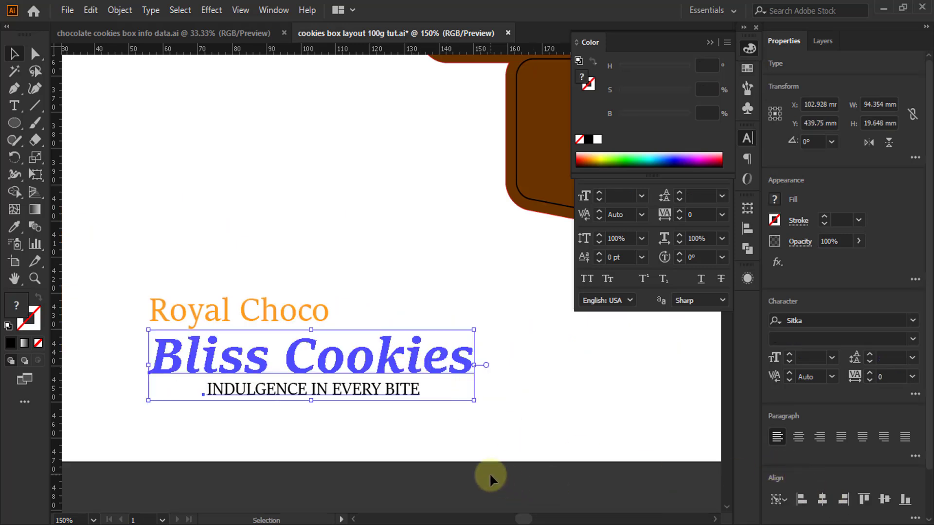
Fill the tagline with white and group it with the two title lines
click(321, 409)
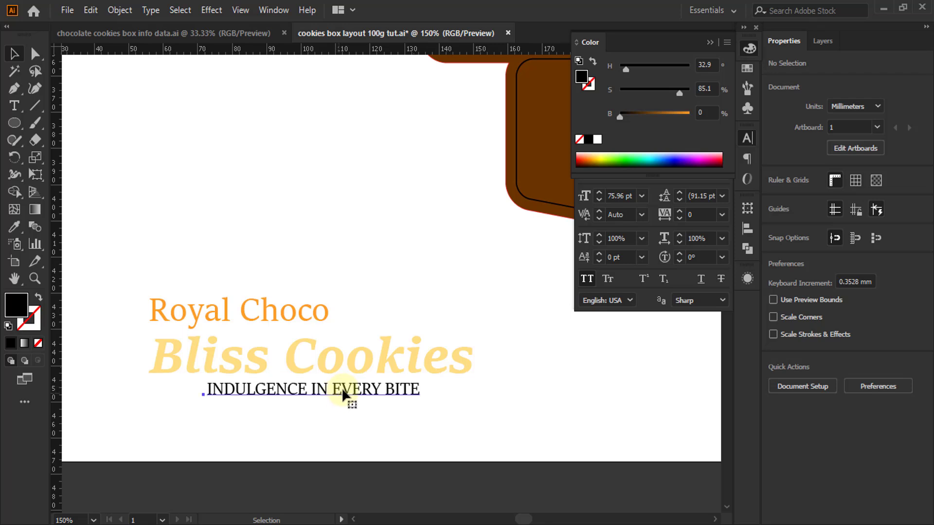
click(343, 391)
click(597, 141)
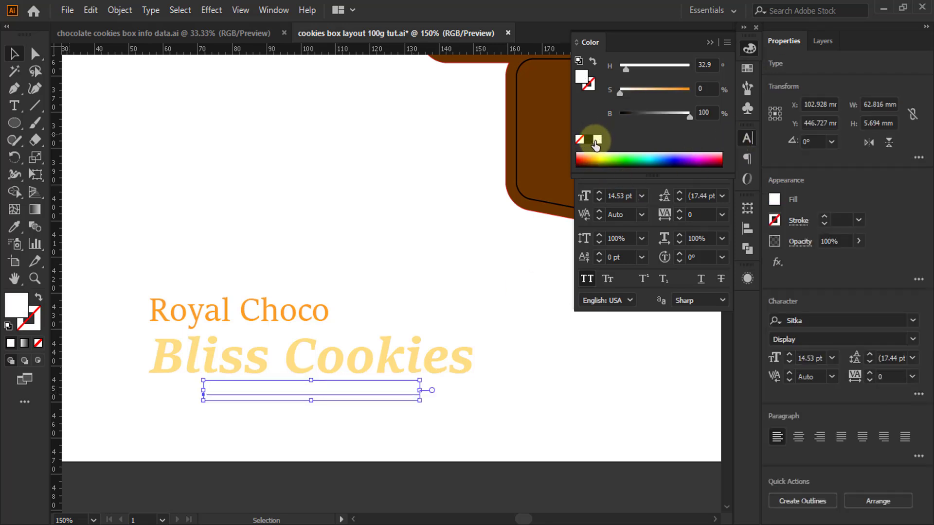
drag(152, 238, 438, 454)
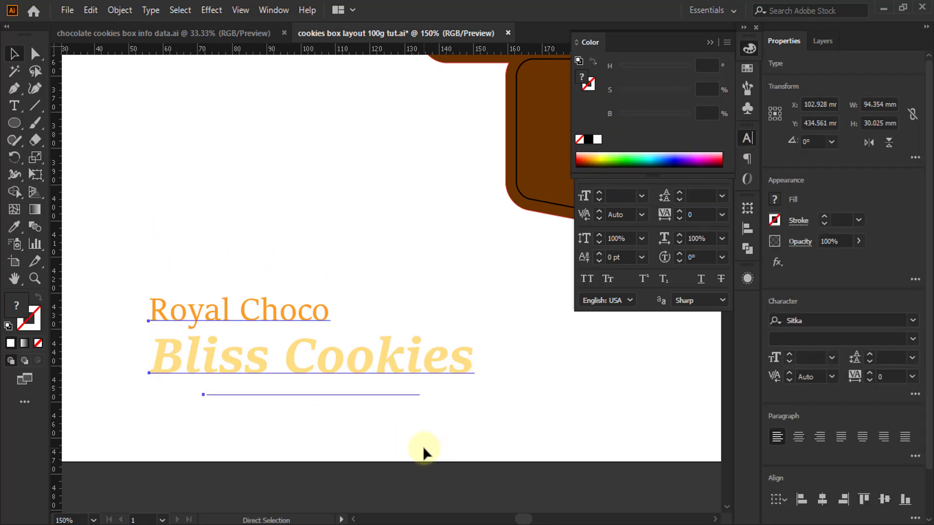
key(ctrl+g)
Rotate the stacked title group to 270° and place it inside the cyan rectangle on the left end panel
scroll(223, 392, down, 2)
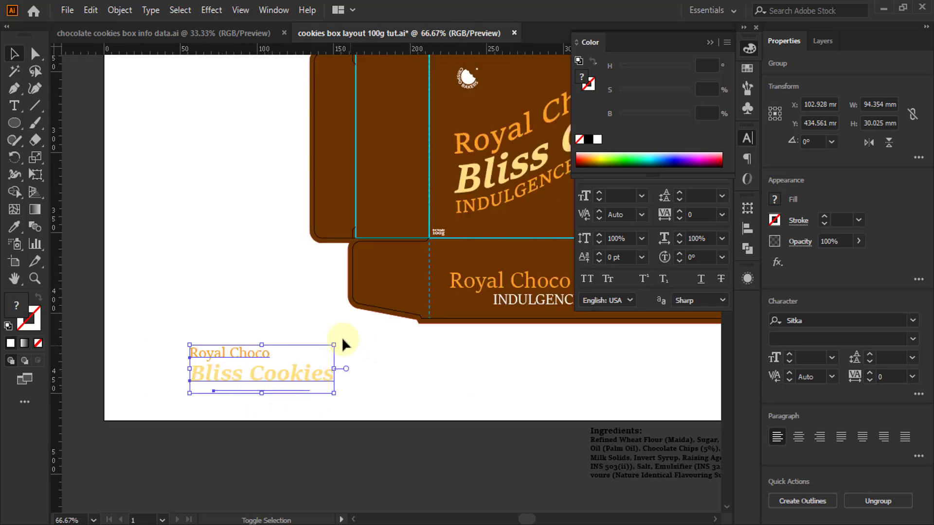
drag(342, 337, 303, 433)
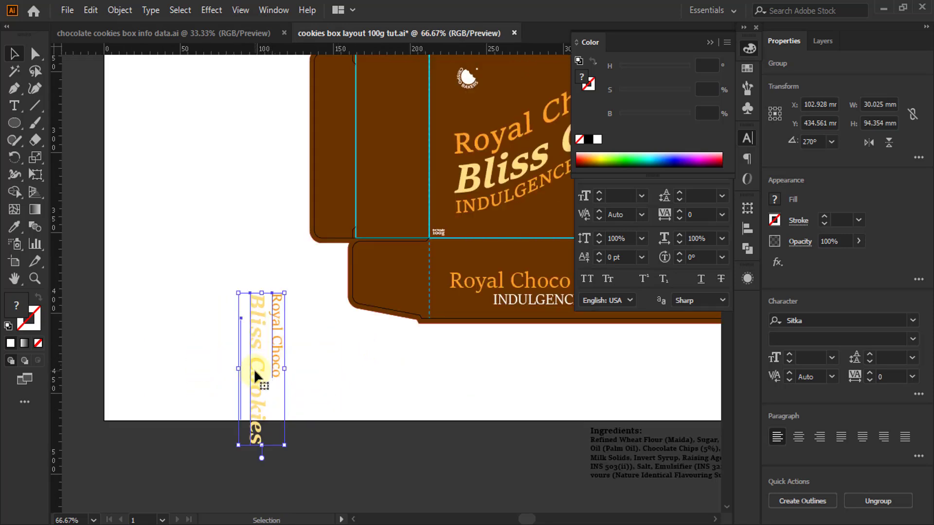
drag(254, 368, 378, 134)
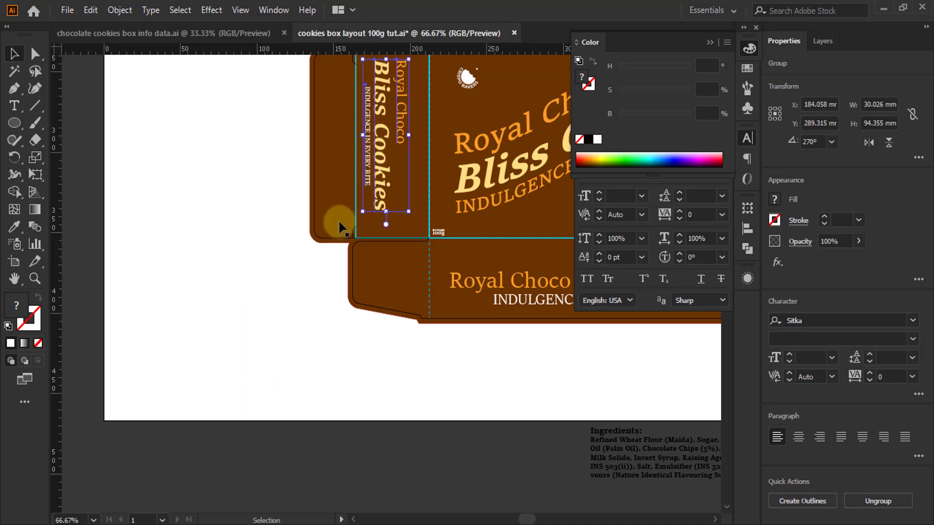
scroll(331, 234, up, 4)
scroll(420, 204, up, 2)
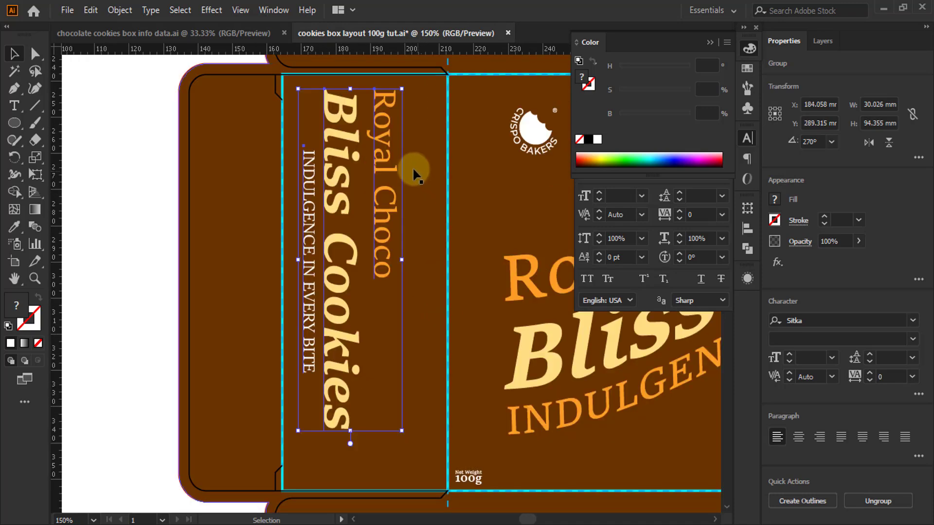
scroll(197, 194, down, 1)
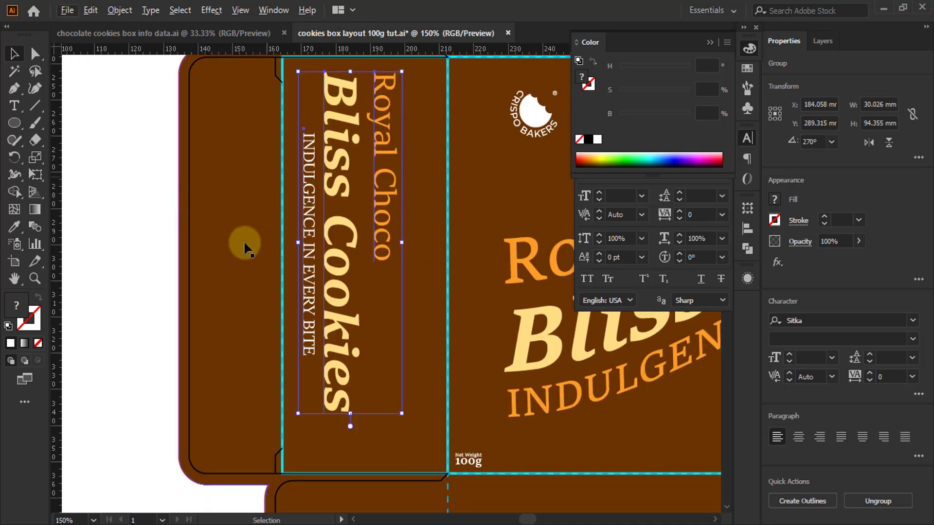
scroll(244, 240, down, 2)
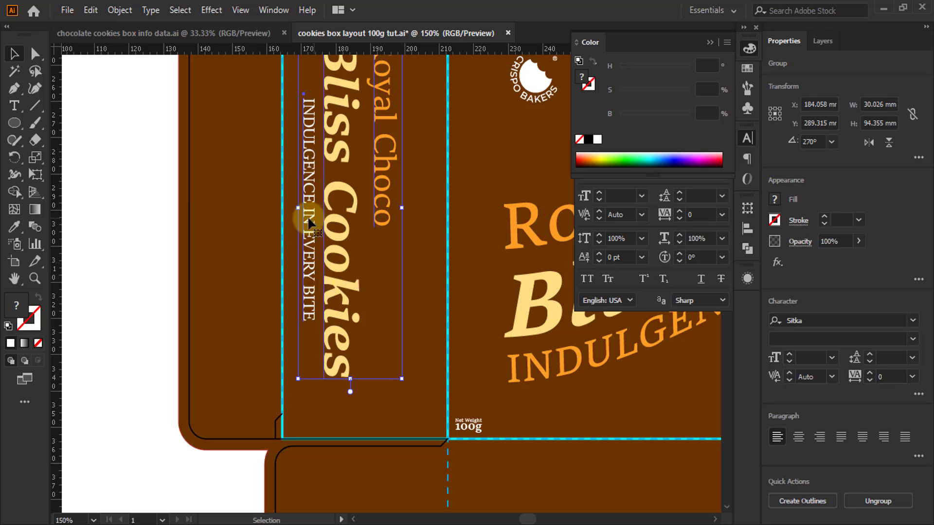
Centre the rotated title group horizontally and vertically on the cyan rectangle of the left end panel
shift+click(392, 437)
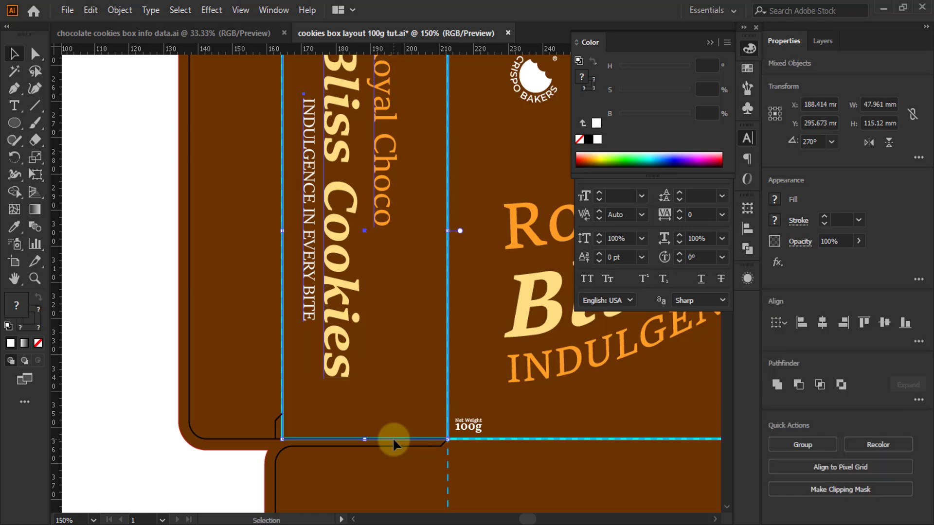
click(821, 325)
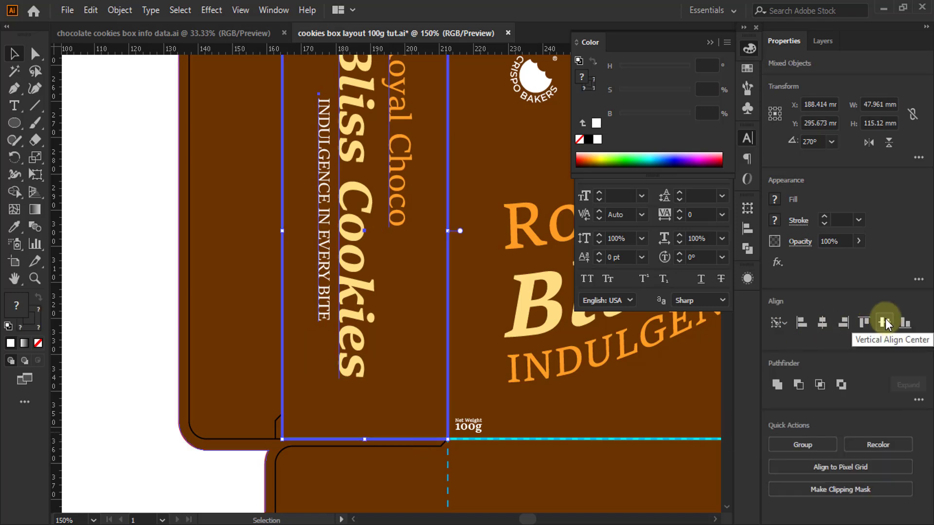
click(885, 323)
scroll(226, 348, down, 1)
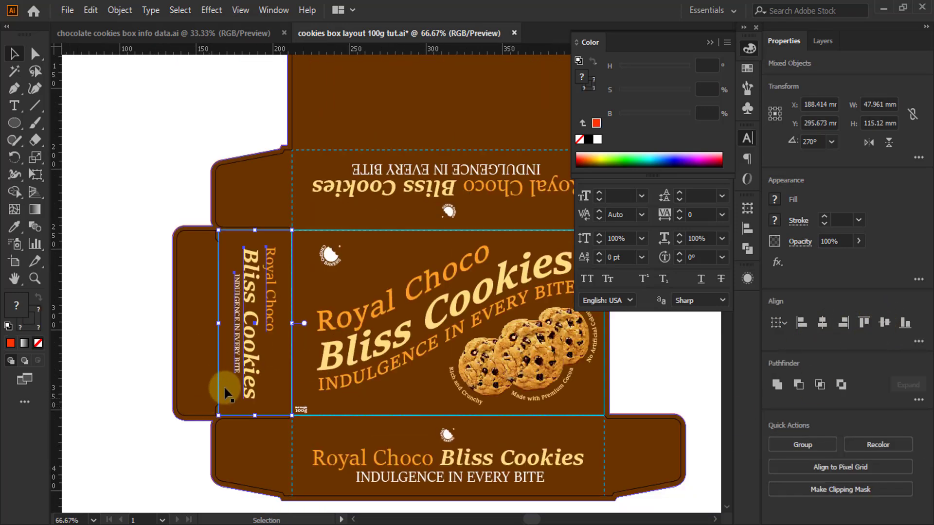
Copy the title group and its cyan rectangle to the upper-right end panel, snapping the rectangle's corner to the fold-line intersection
scroll(141, 301, down, 2)
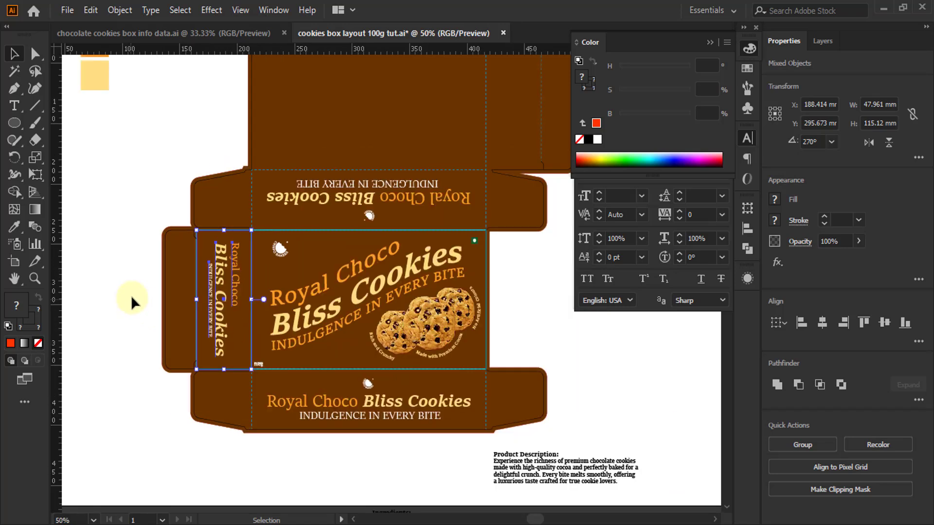
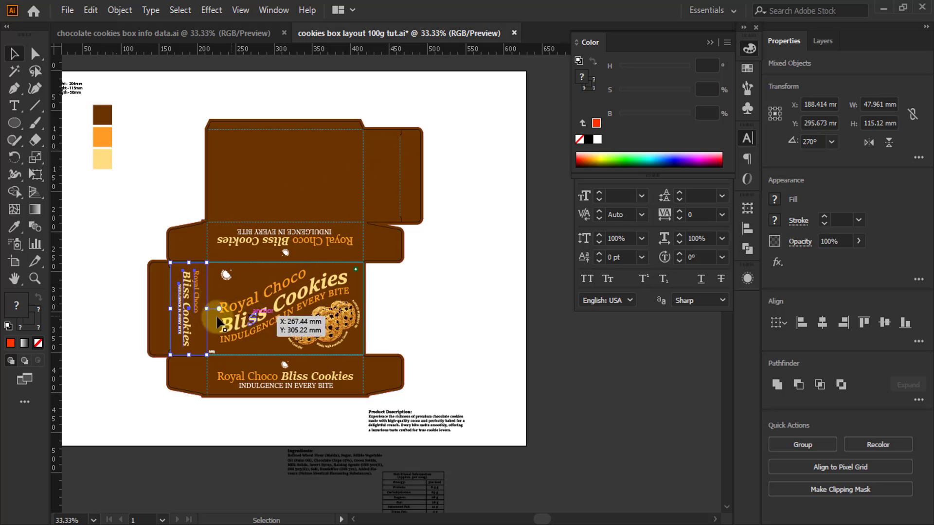
drag(184, 310, 385, 162)
scroll(397, 122, up, 2)
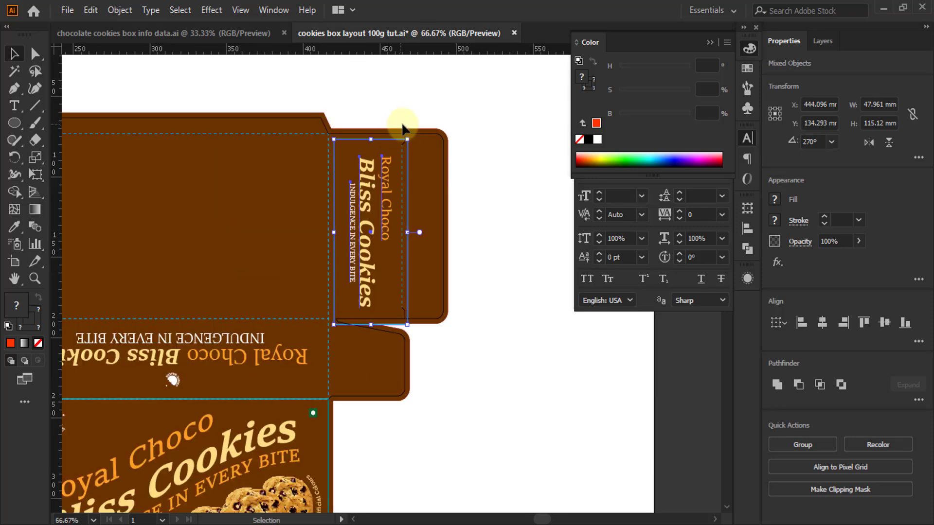
scroll(366, 125, up, 2)
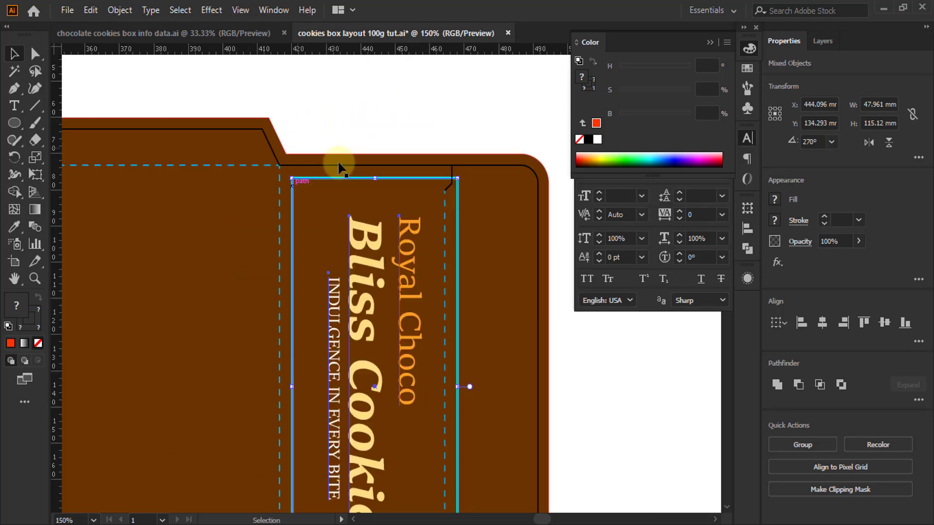
scroll(286, 151, up, 3)
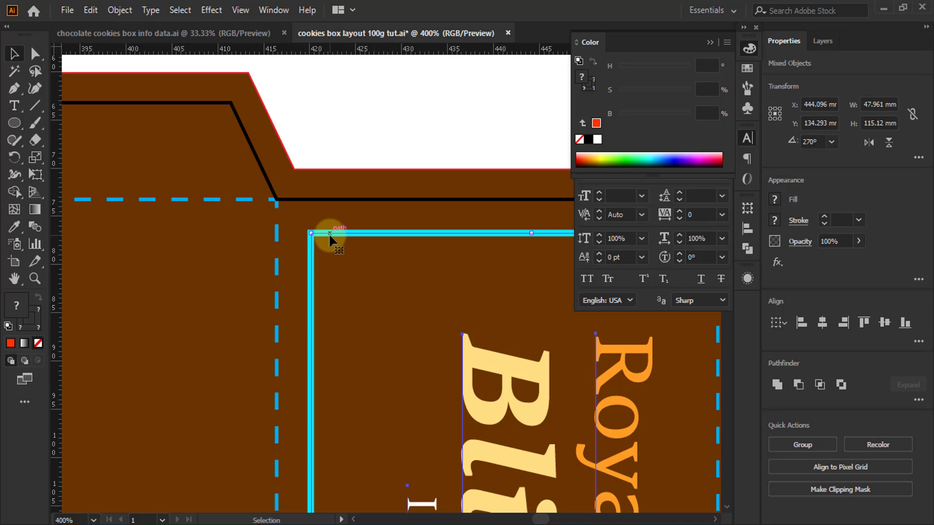
drag(329, 233, 279, 212)
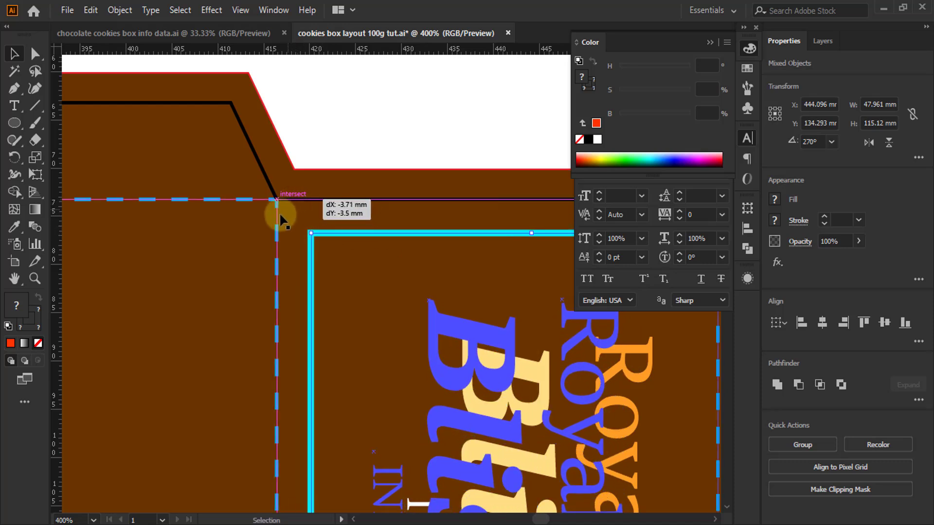
key(ctrl+minus)
key(ctrl+minus)
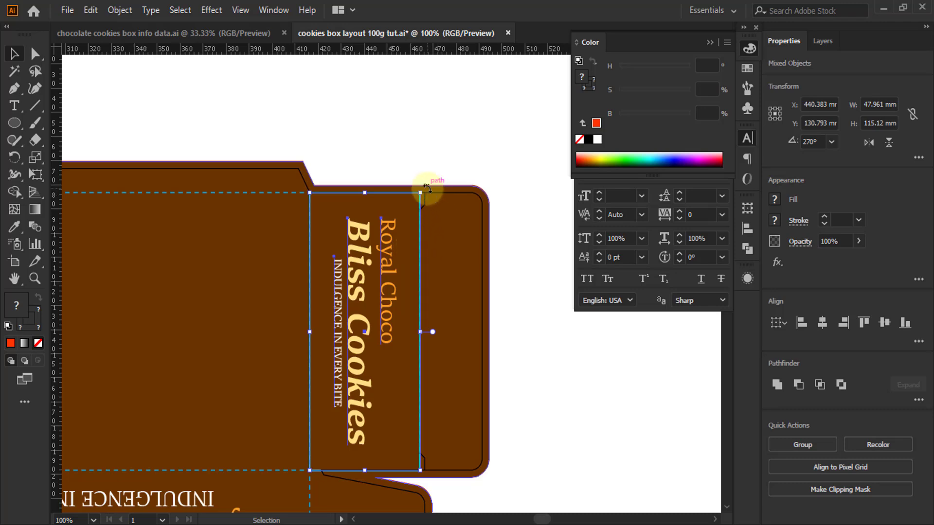
Rotate the copied title group and rectangle by 180° and delete the copied cyan rectangle
drag(426, 187, 335, 439)
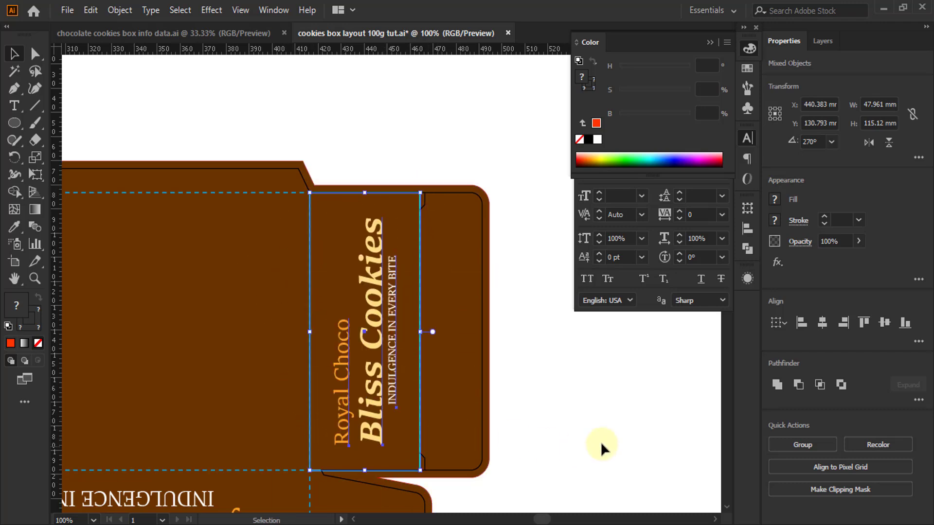
click(443, 261)
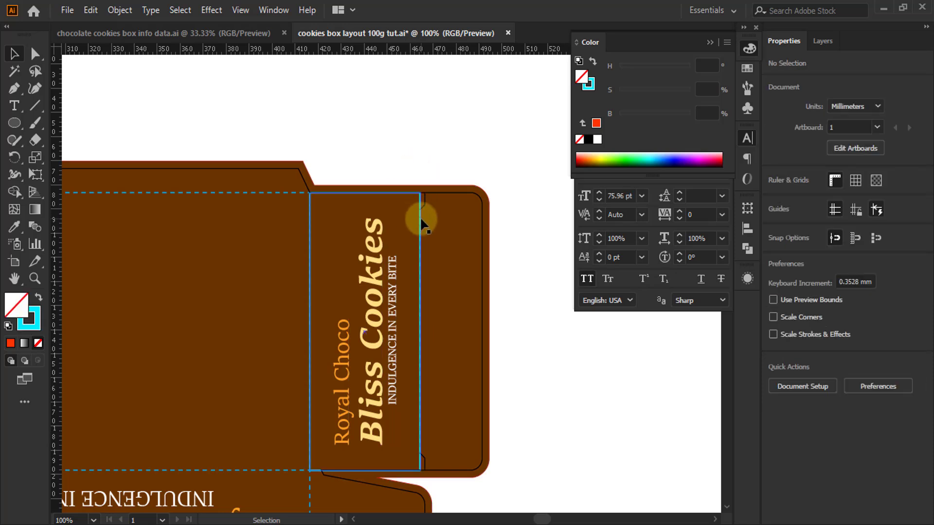
drag(420, 217, 501, 154)
key(Delete)
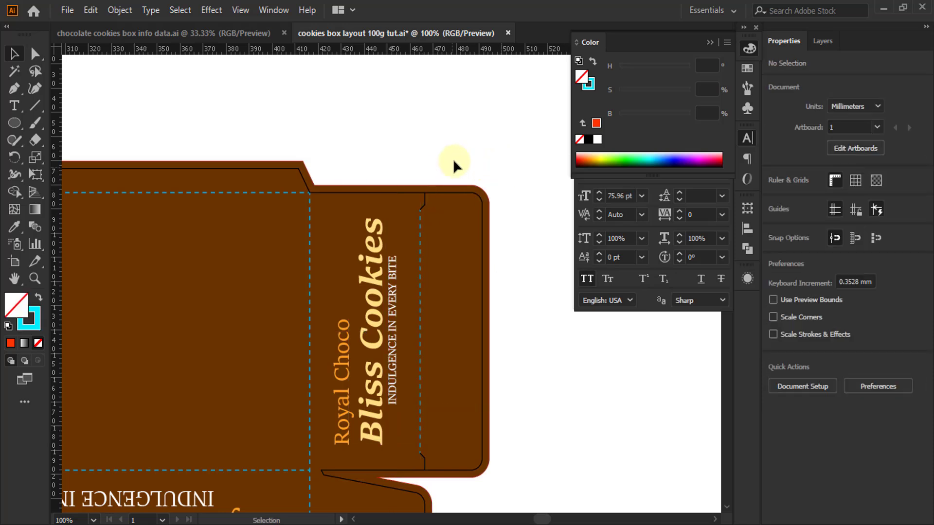
Delete the cyan rectangle around the title on the left end panel
scroll(467, 142, down, 3)
scroll(213, 328, up, 2)
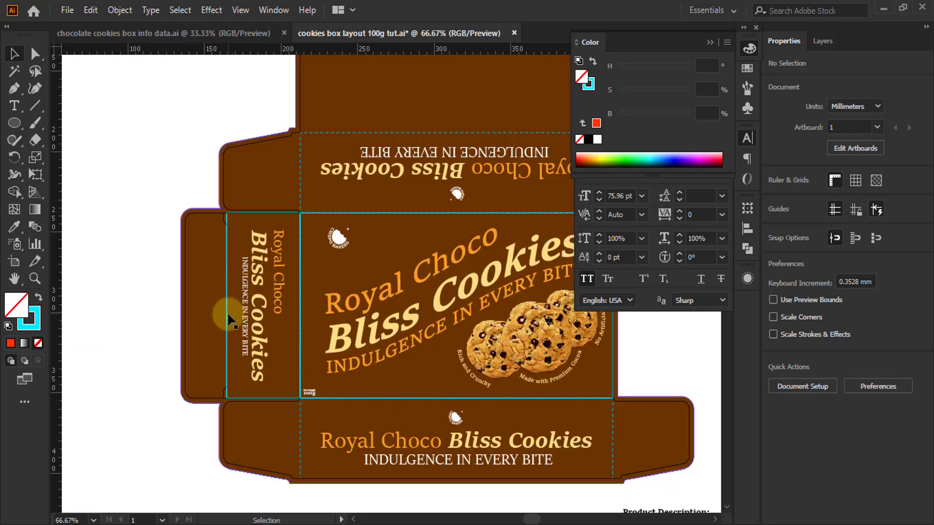
drag(226, 311, 101, 328)
click(139, 342)
Move the cyan rectangle off the front panel to the empty area right of the artboard
scroll(142, 338, down, 2)
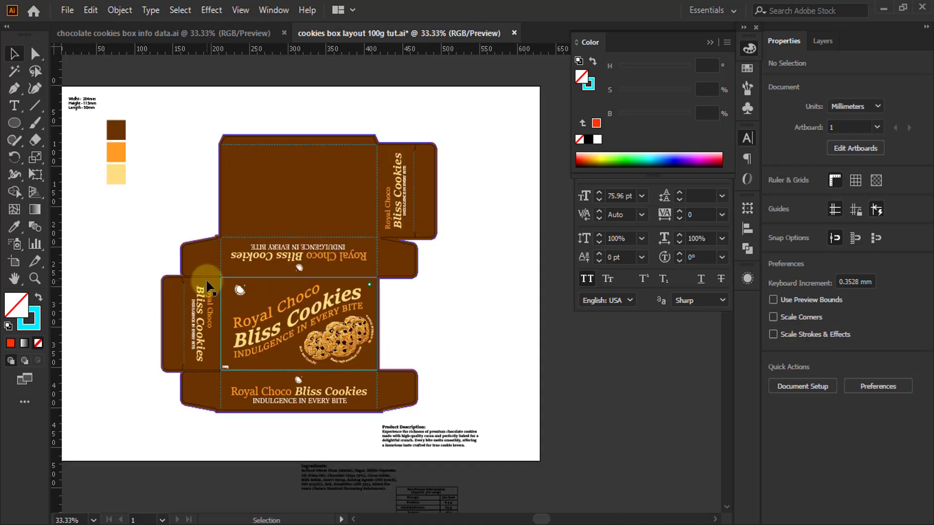
scroll(212, 290, up, 2)
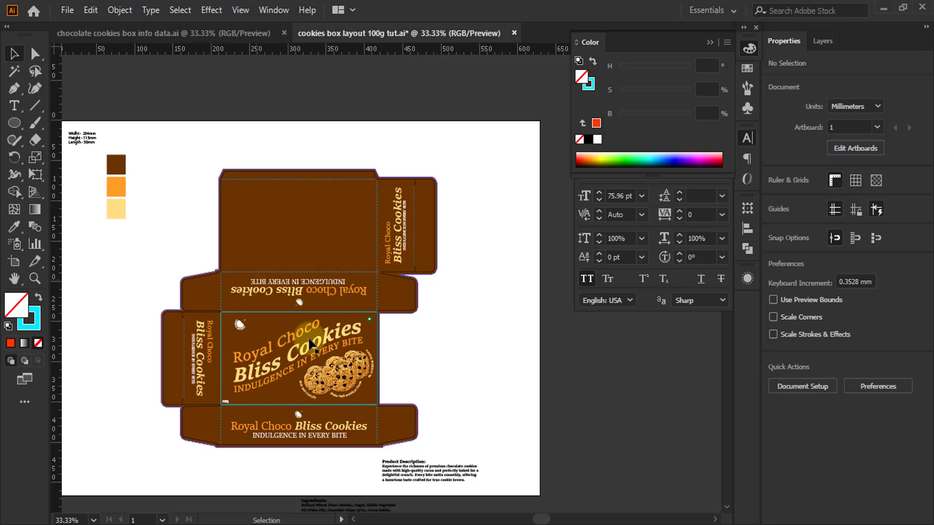
scroll(219, 355, up, 1)
scroll(239, 407, up, 2)
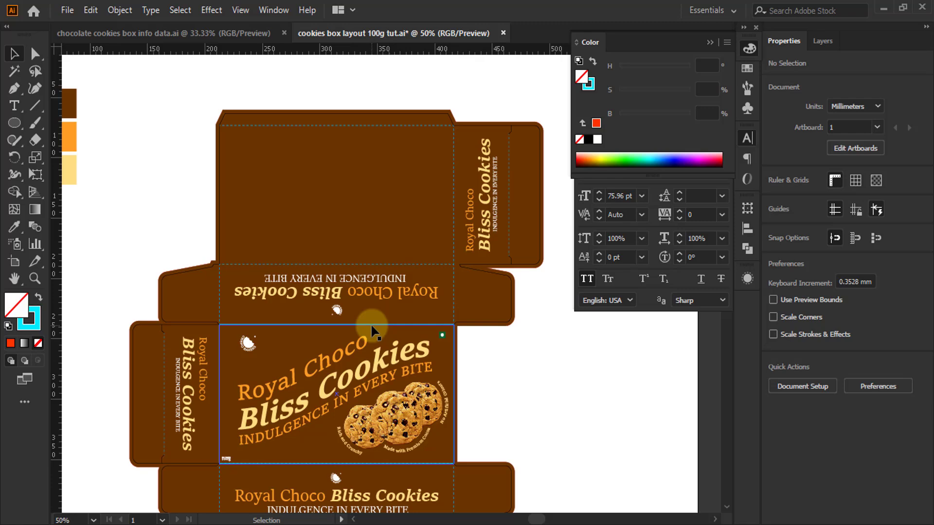
drag(371, 325, 652, 361)
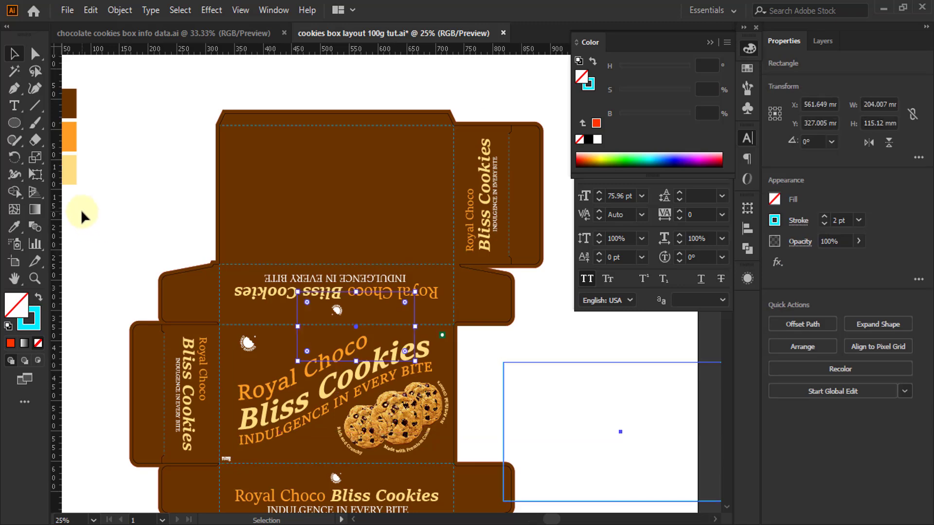
scroll(80, 209, down, 2)
drag(415, 361, 532, 404)
scroll(551, 380, up, 2)
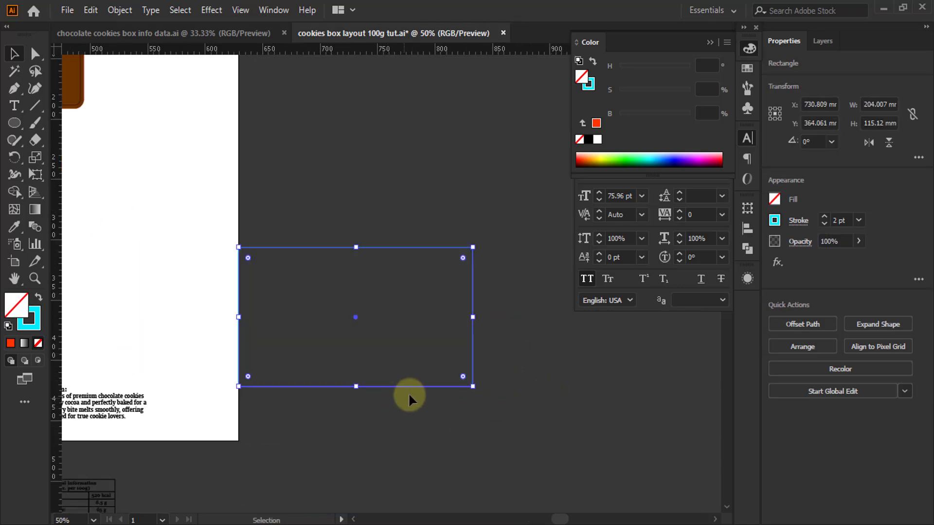
drag(411, 386, 458, 367)
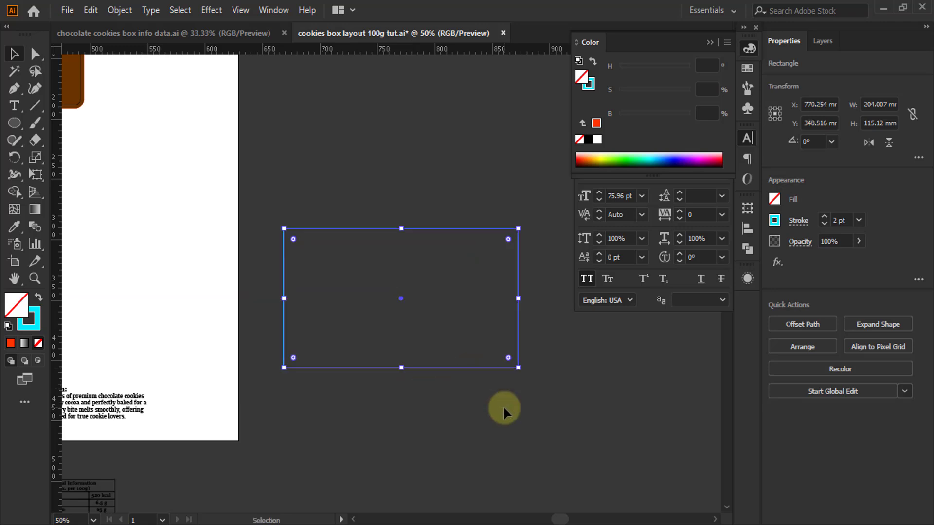
click(505, 407)
Move all product information, the nutrition table, barcode, QR code and icons to beneath the empty cyan rectangle beside the artboard
scroll(504, 406, down, 2)
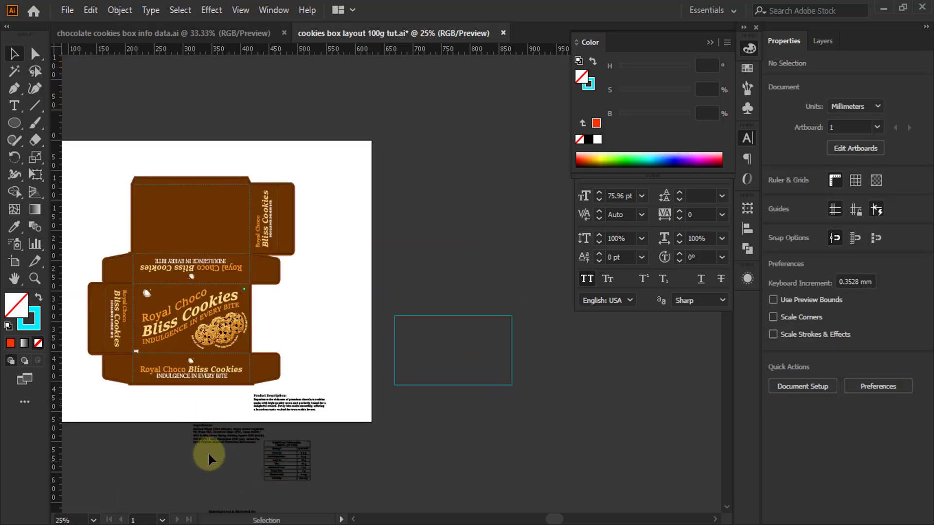
scroll(271, 361, down, 3)
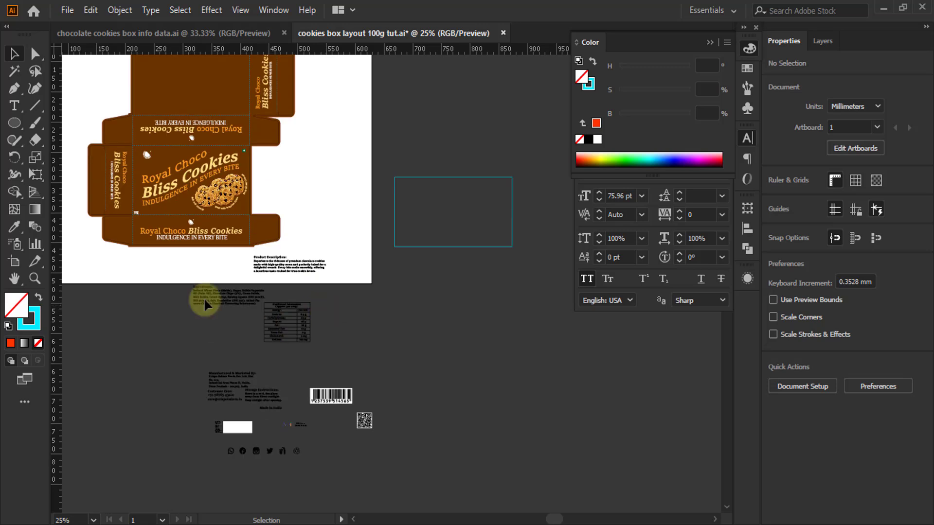
drag(168, 269, 382, 480)
drag(291, 270, 465, 287)
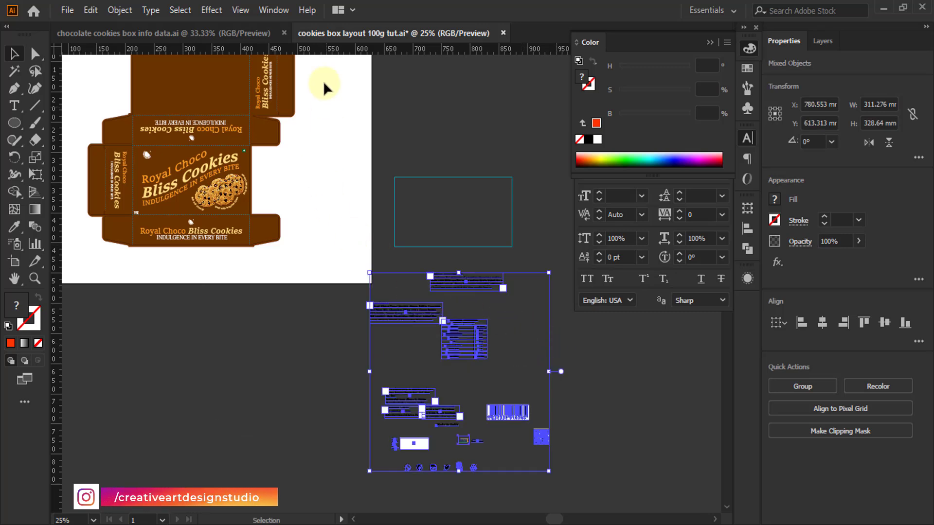
click(598, 445)
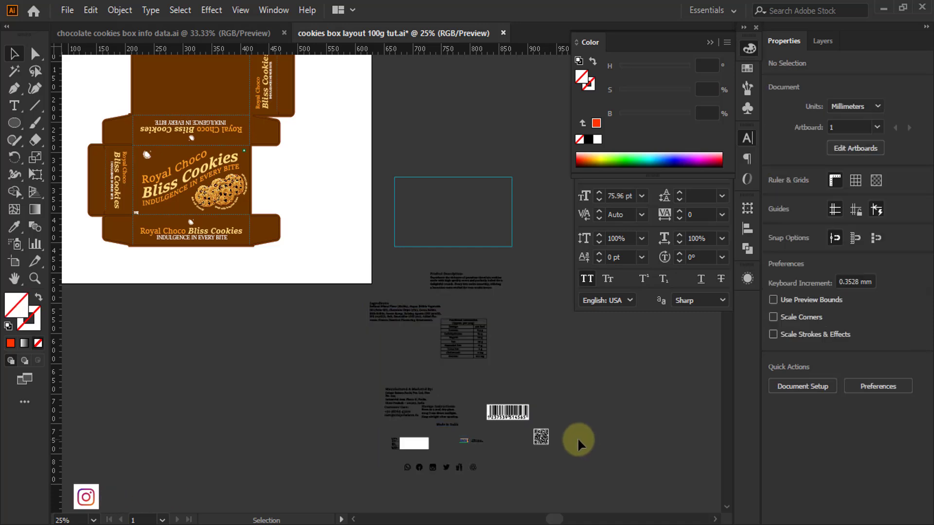
Fill the product description, ingredients, nutrition table, manufacturer, customer care, storage and "Made in India" texts with white
drag(539, 273, 404, 376)
click(598, 139)
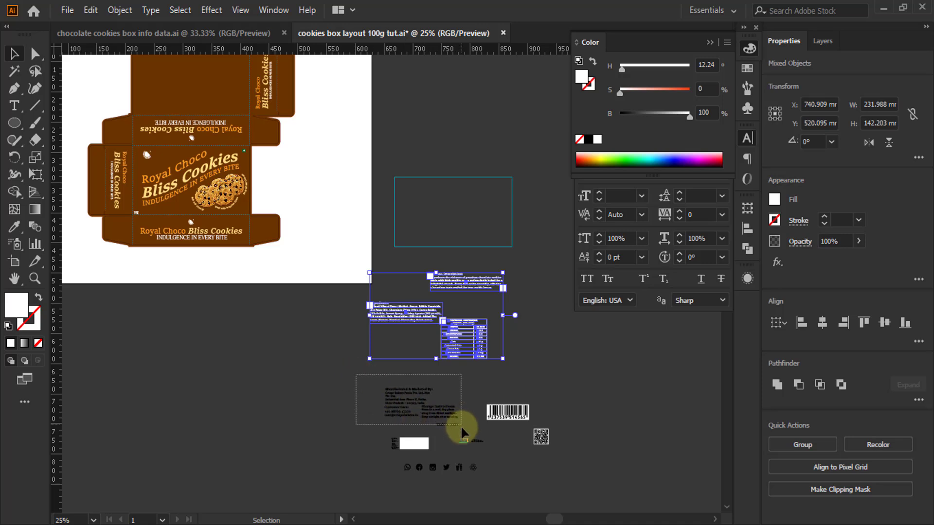
drag(461, 427, 462, 428)
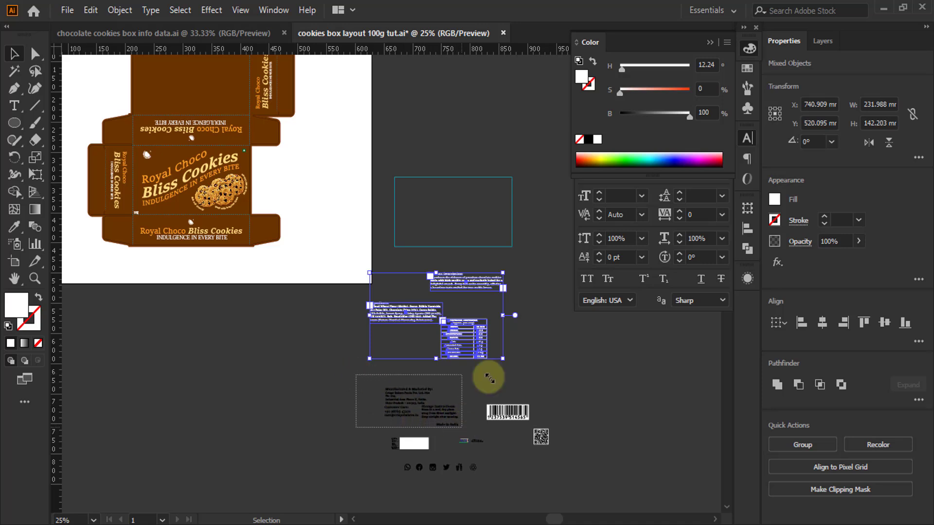
click(597, 139)
Isolate the MRP and batch details group and fill its labels beside the white box with white
scroll(466, 494, up, 3)
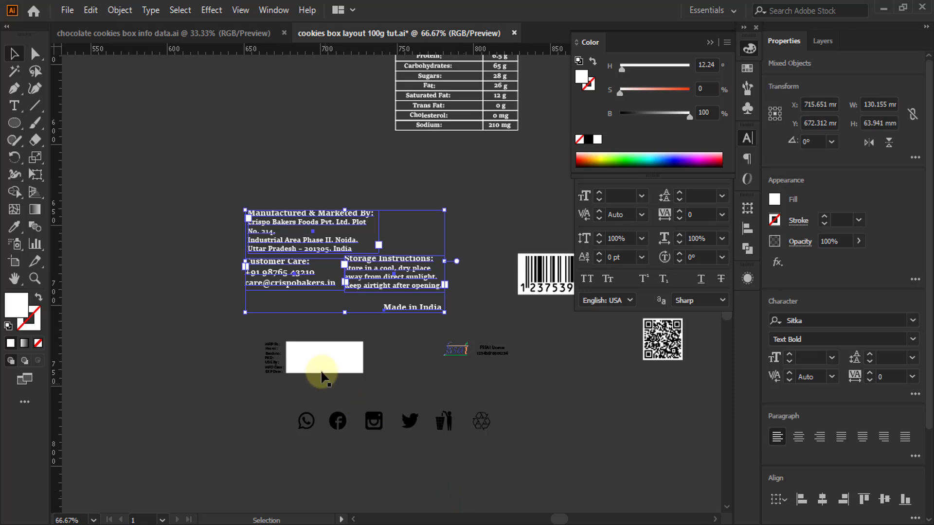
double_click(267, 358)
click(241, 340)
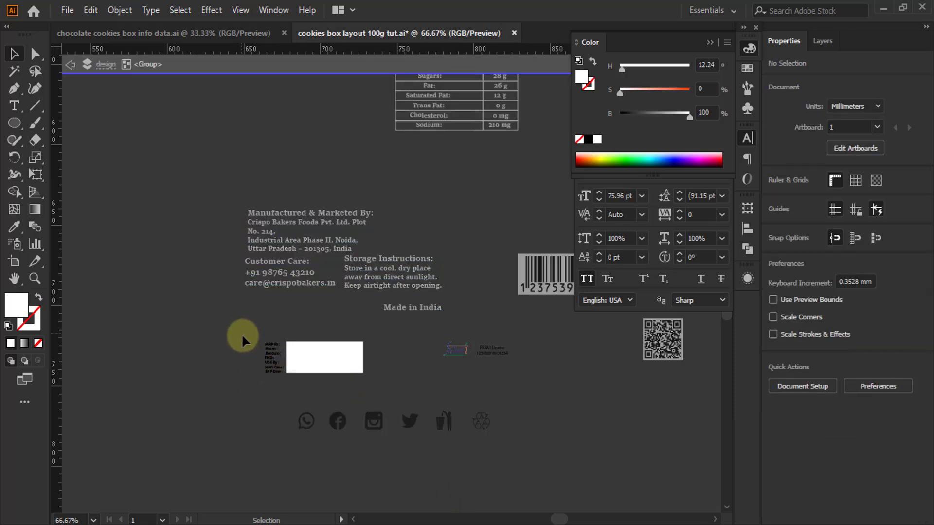
drag(242, 338, 276, 375)
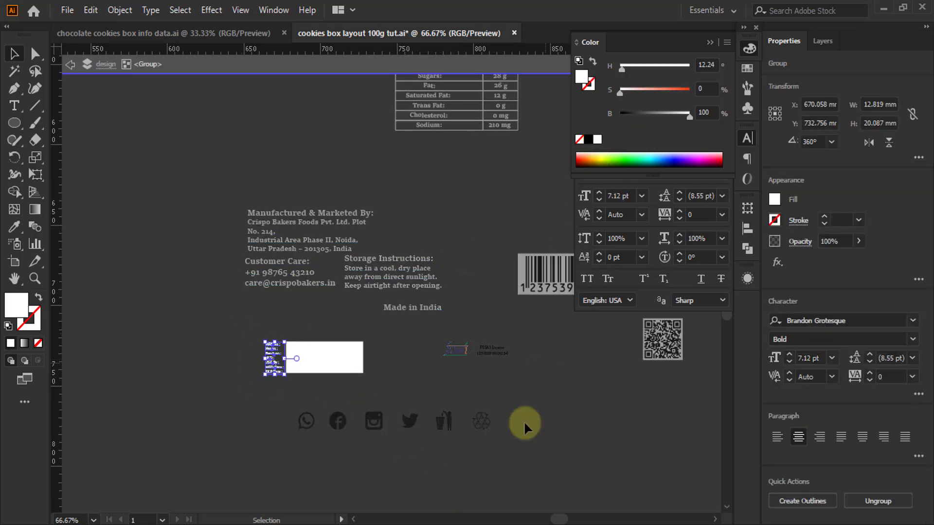
double_click(389, 463)
Fill the social media and disposal icons and the "FSSAI License" text beside the fssai logo with white
drag(294, 455, 341, 419)
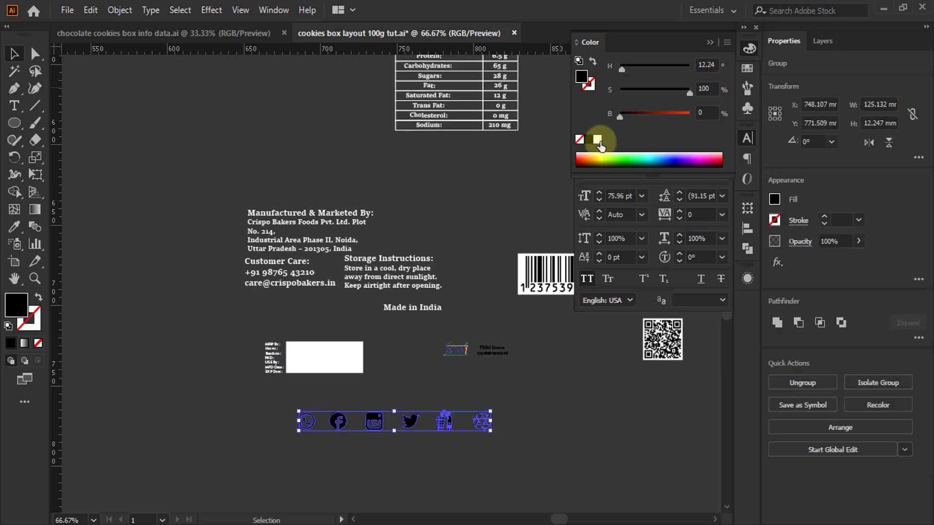
click(597, 140)
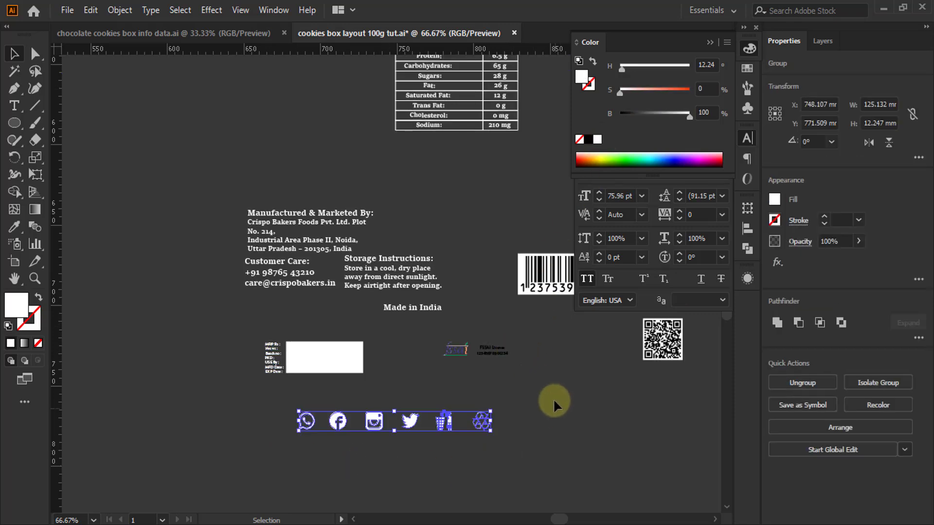
scroll(505, 365, up, 1)
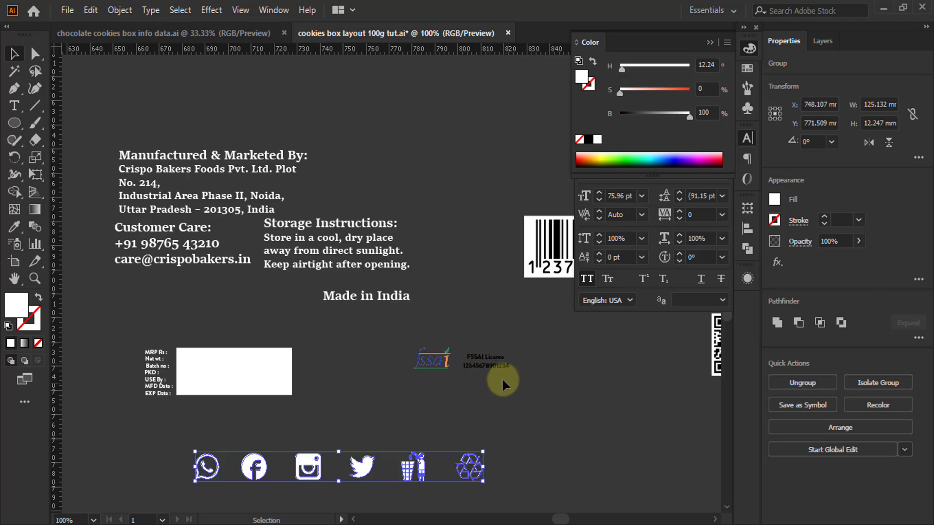
double_click(501, 361)
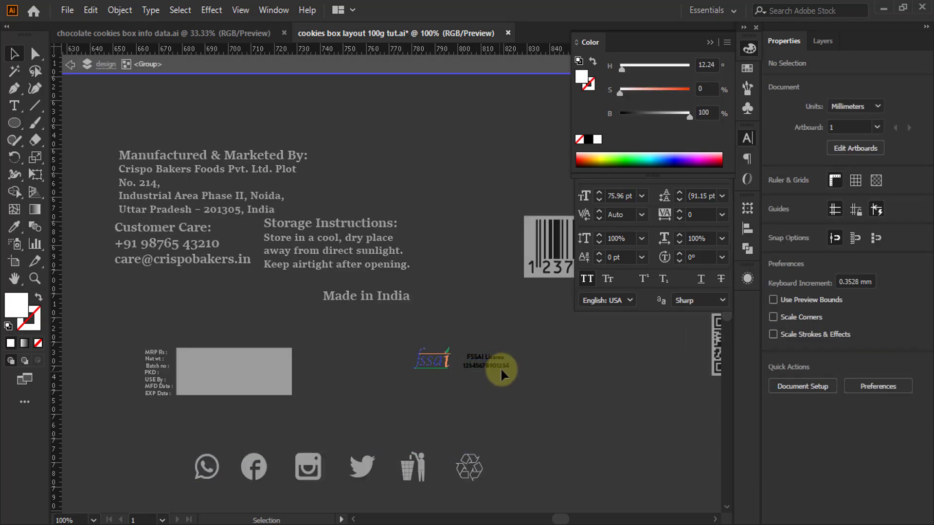
click(501, 367)
click(598, 139)
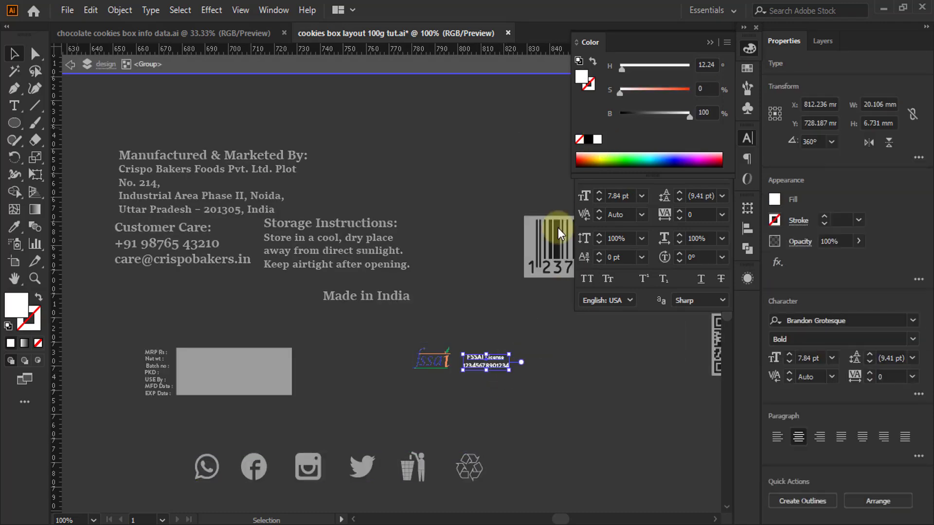
double_click(566, 349)
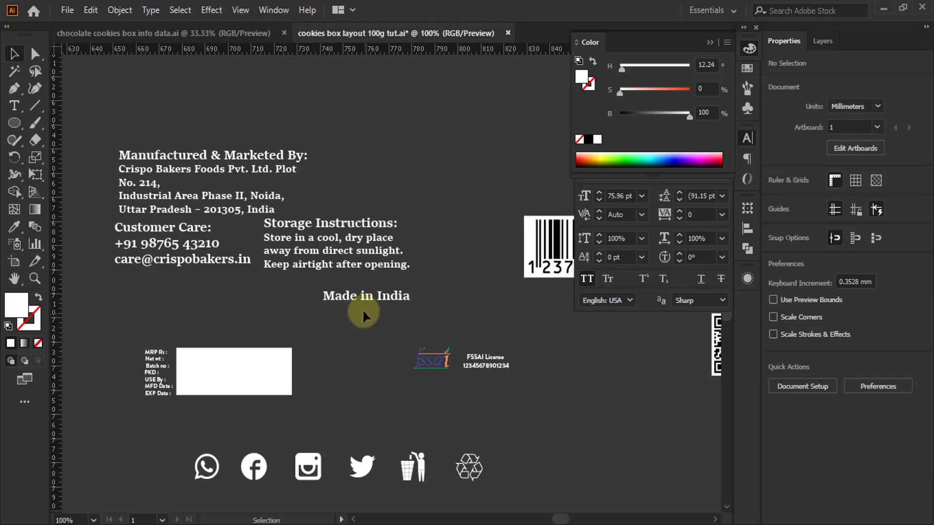
Move the product description into the upper-left corner of the cyan rectangle and place the ingredients text directly beneath it
scroll(363, 309, down, 1)
scroll(355, 346, up, 5)
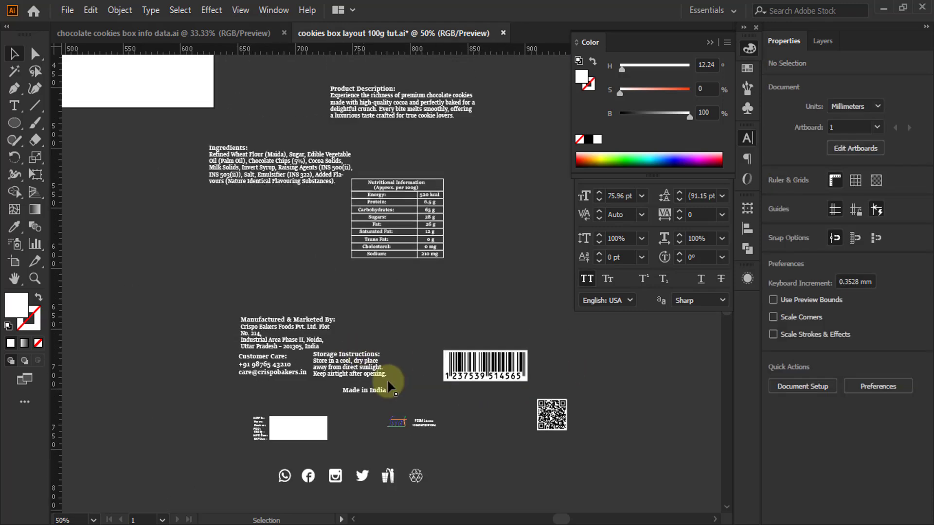
scroll(387, 379, up, 2)
scroll(302, 366, up, 3)
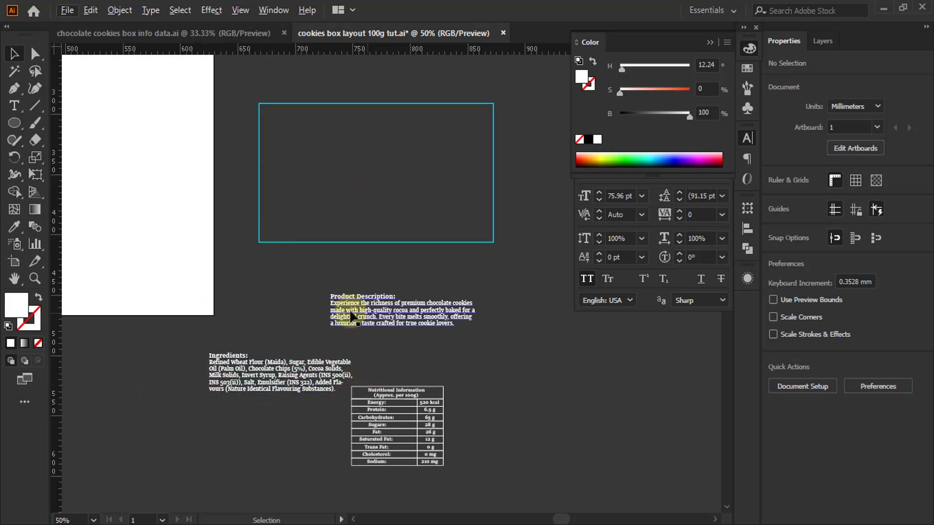
drag(366, 319, 289, 159)
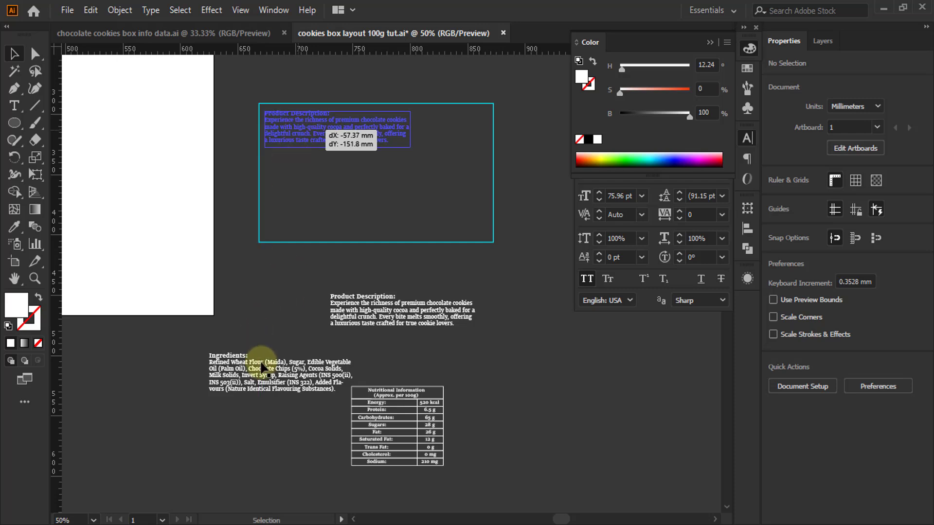
drag(258, 382, 310, 177)
scroll(326, 249, down, 3)
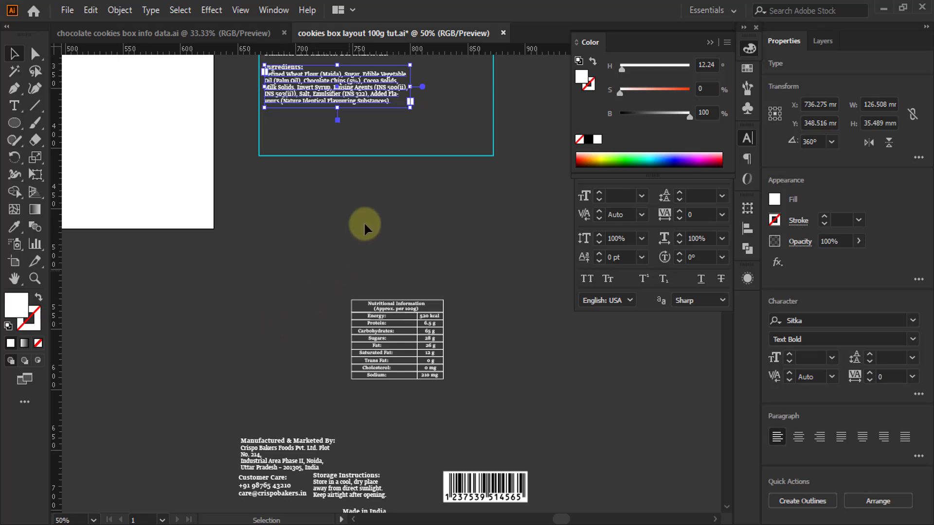
scroll(385, 261, up, 3)
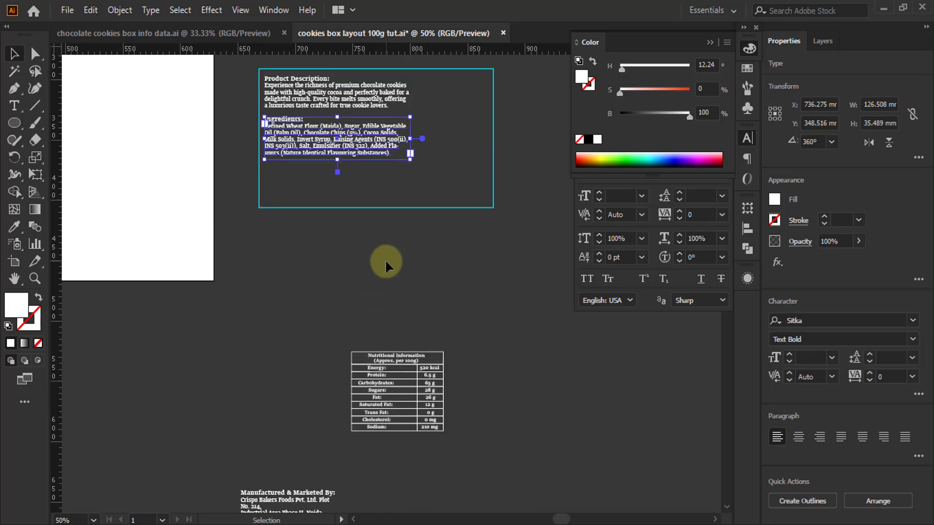
Move the nutrition table beneath the ingredients text, across the lower edge of the cyan rectangle
scroll(396, 240, down, 1)
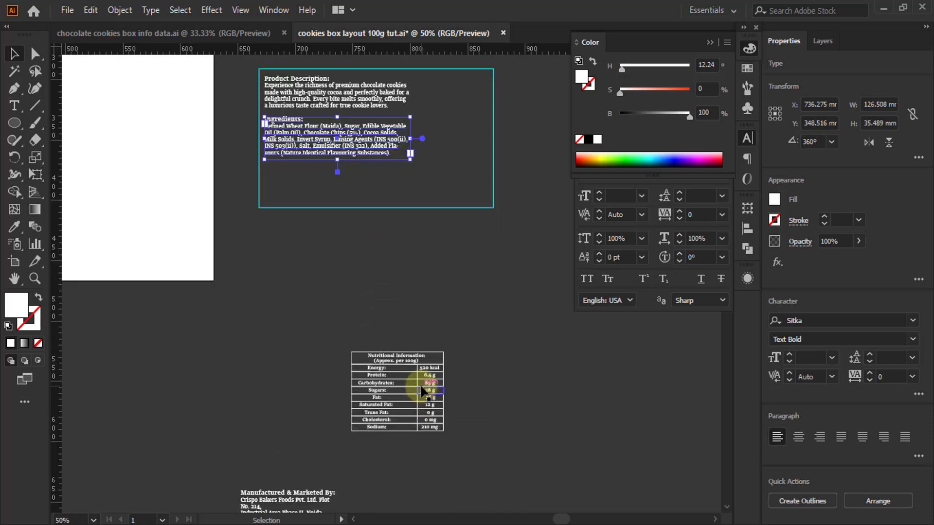
drag(423, 390, 354, 234)
drag(351, 194, 345, 205)
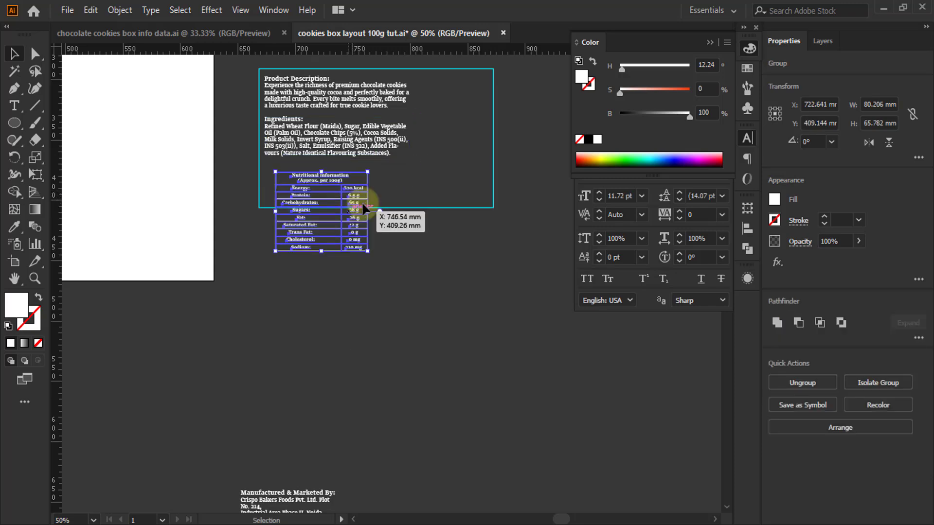
Set the font style of the product description and ingredients texts to Sitka Banner
scroll(361, 202, up, 2)
scroll(361, 202, up, 2)
scroll(344, 176, up, 3)
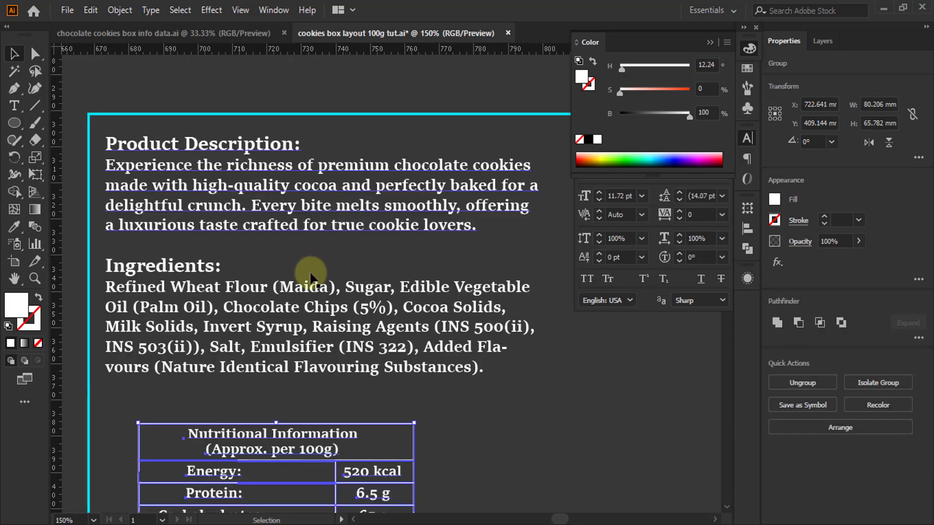
click(339, 333)
shift+click(313, 209)
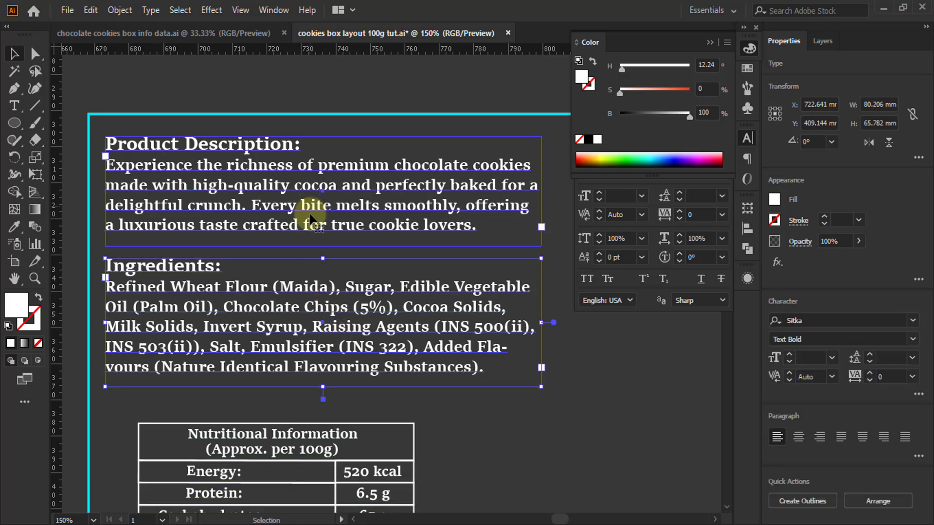
click(746, 140)
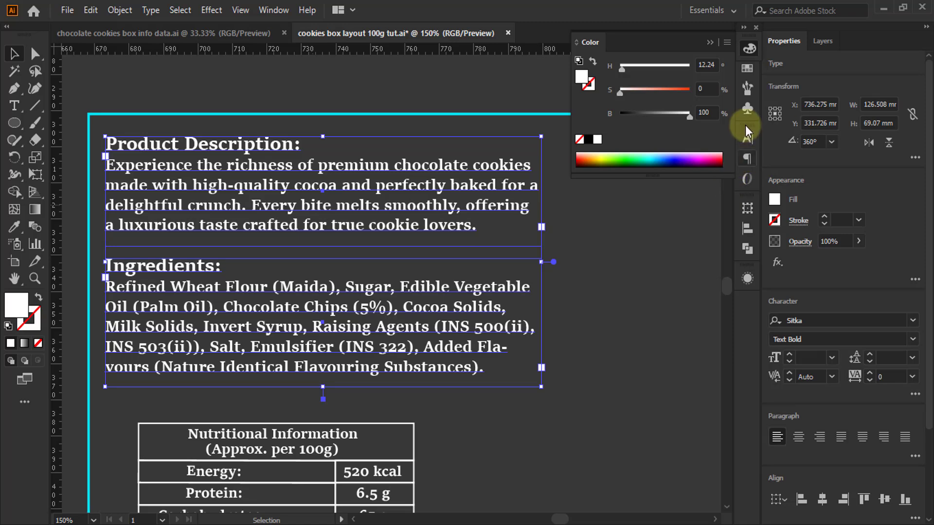
click(748, 138)
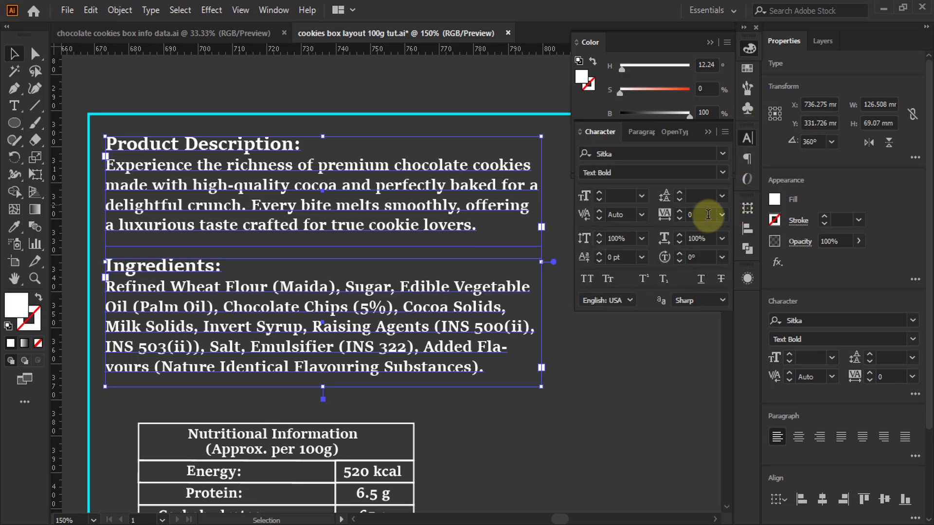
click(728, 172)
scroll(725, 304, up, 2)
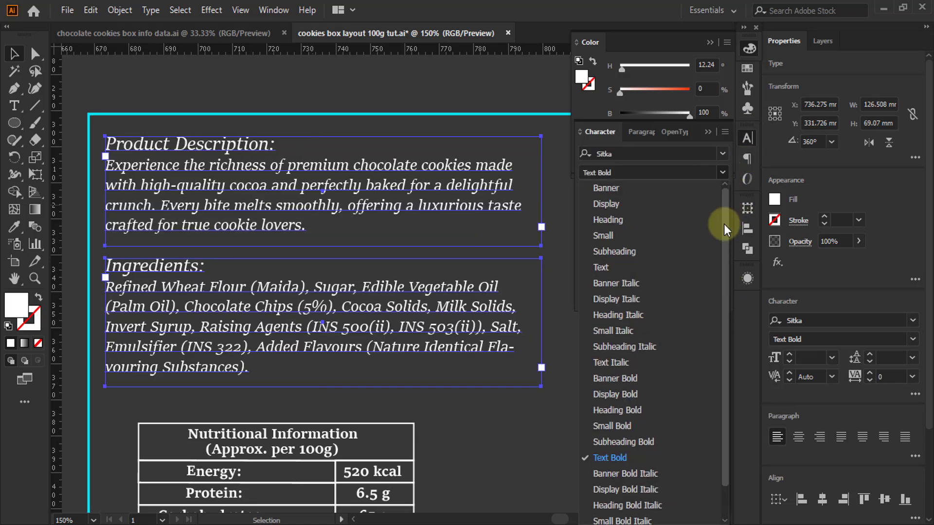
click(654, 187)
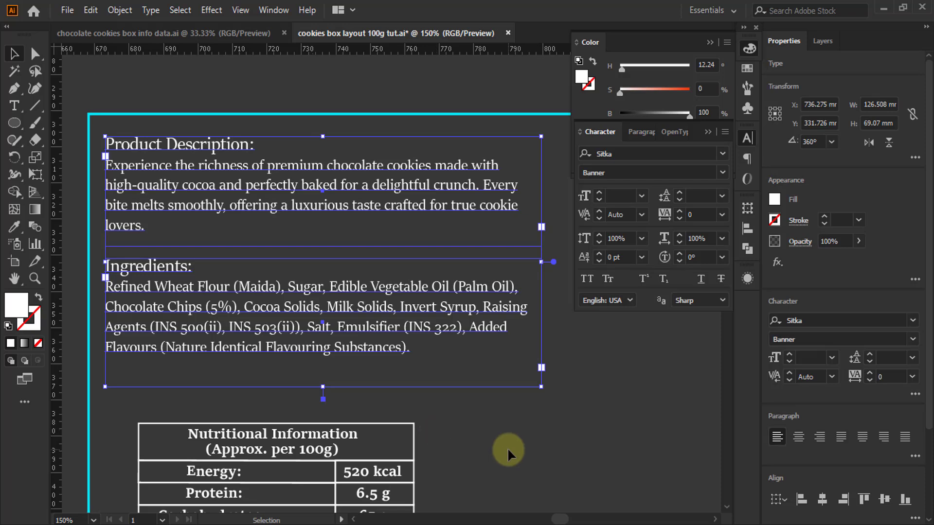
key(ctrl+shift+a)
Nudge the ingredients text up about 3 mm, closer to the product description
click(298, 315)
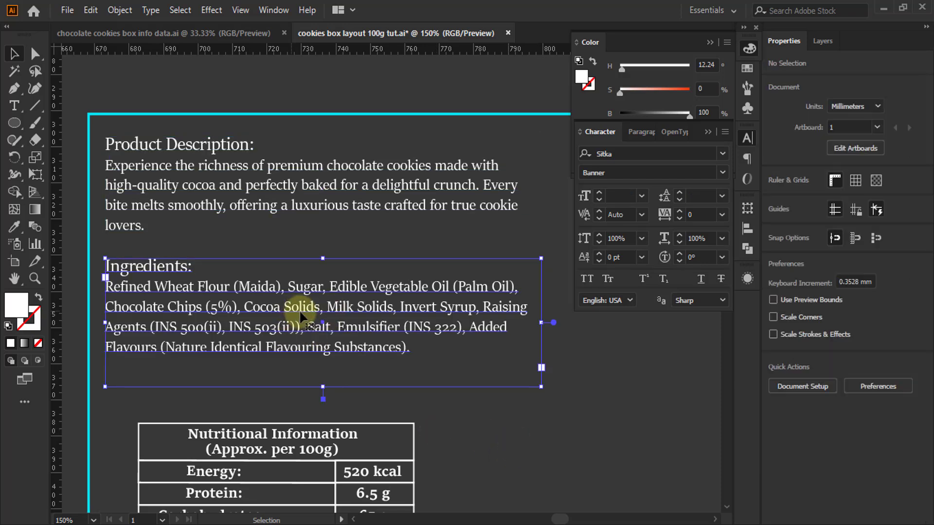
key(Up)
key(Up)
key(Up)
key(Up)
key(Up)
key(Up)
key(Up)
key(Up)
key(Up)
key(Up)
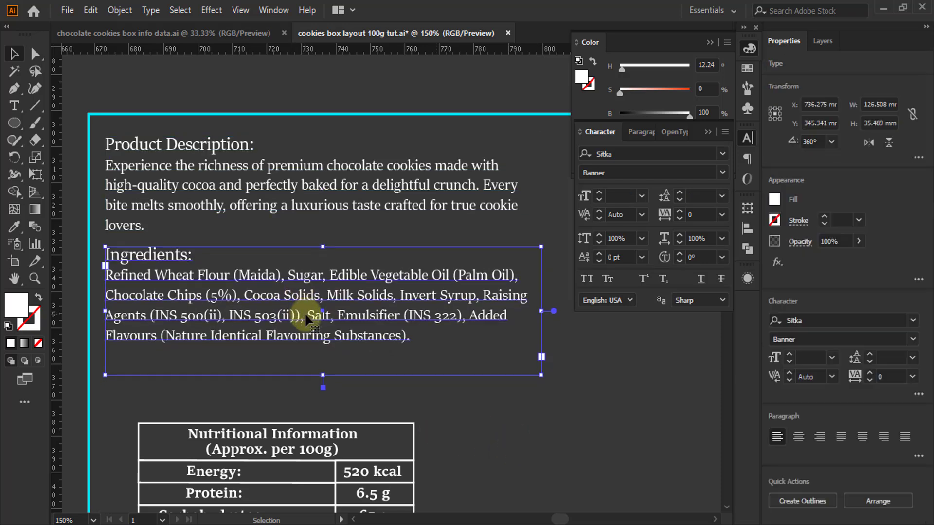
Scale the nutrition table to about 55 × 42 mm and place it inside the cyan rectangle below the ingredients
key(ctrl+minus)
key(ctrl+minus)
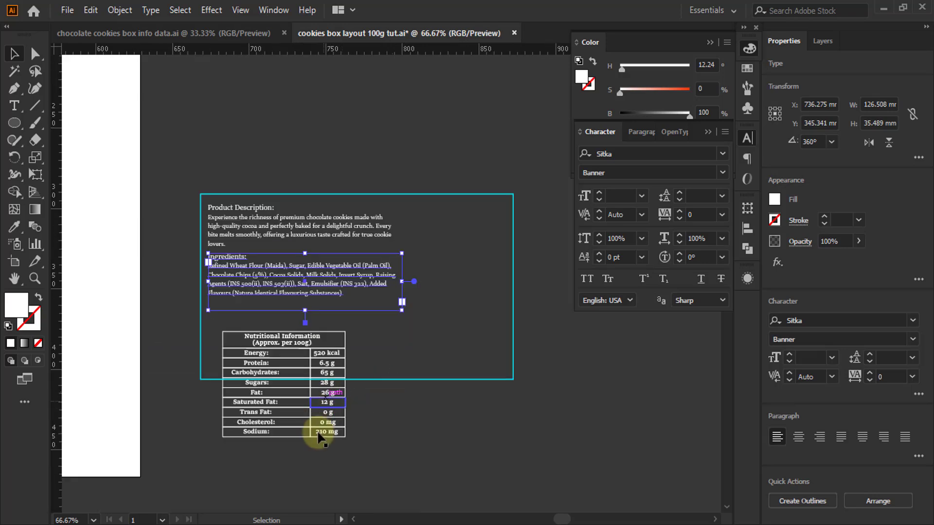
click(320, 435)
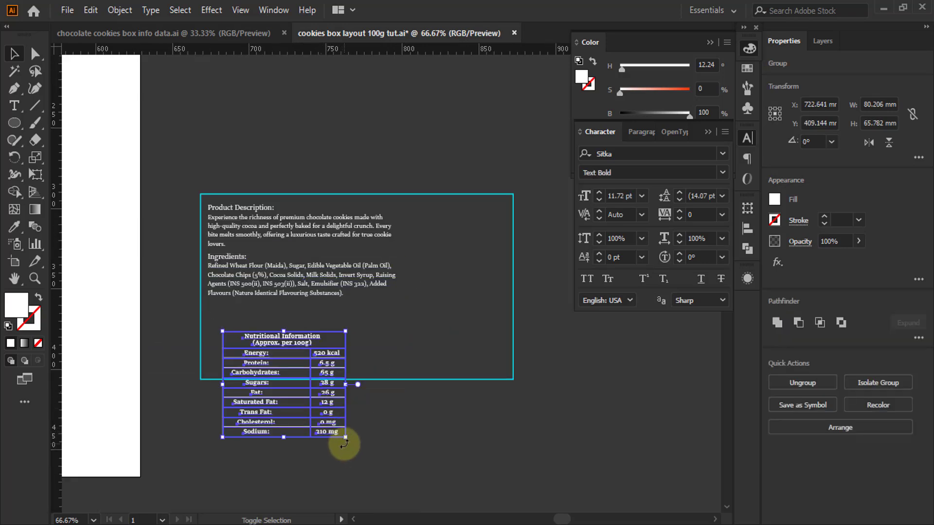
drag(346, 437, 319, 395)
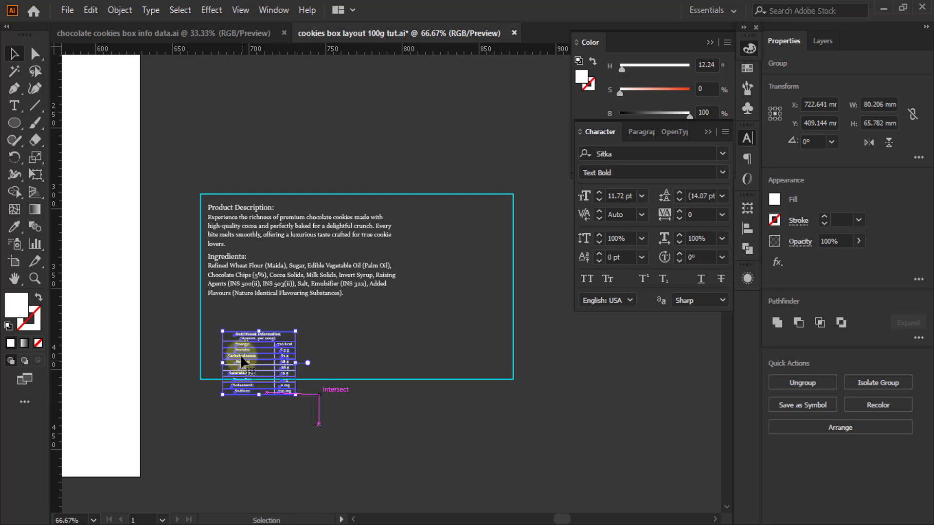
key(ctrl+plus)
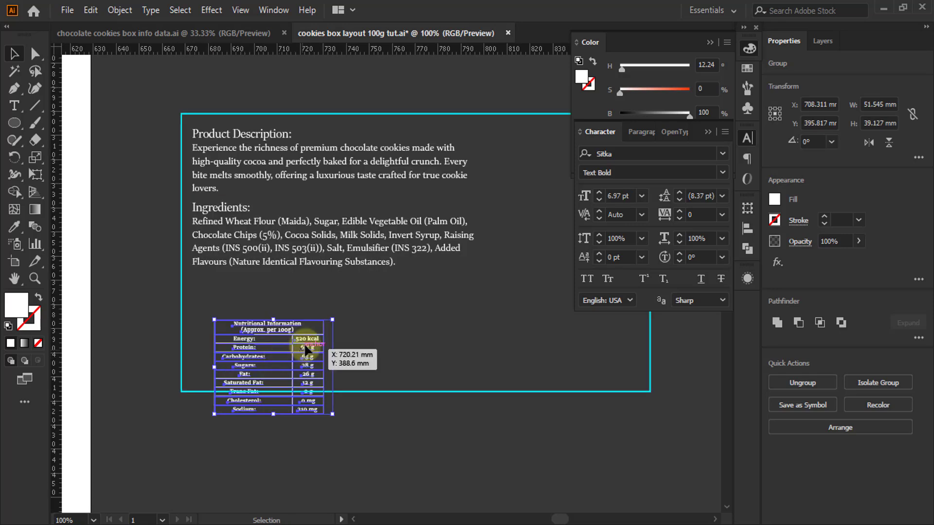
drag(337, 307, 337, 307)
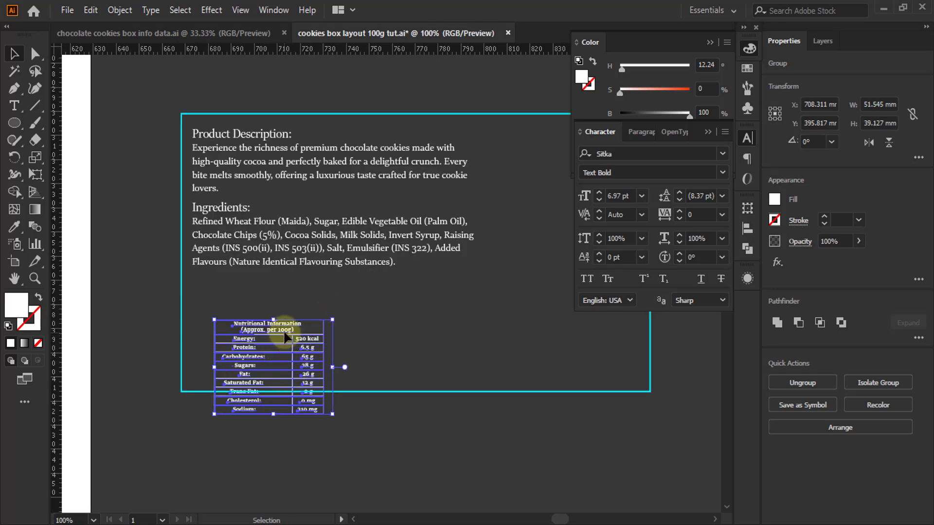
drag(283, 335, 334, 295)
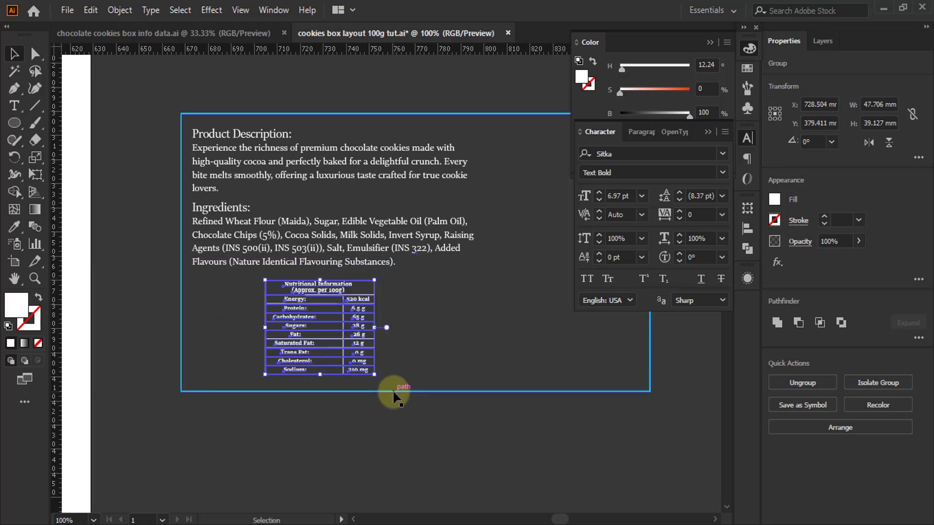
drag(376, 374, 385, 407)
Centre the nutrition table horizontally on the ingredients text, using that text as the key object
click(348, 229)
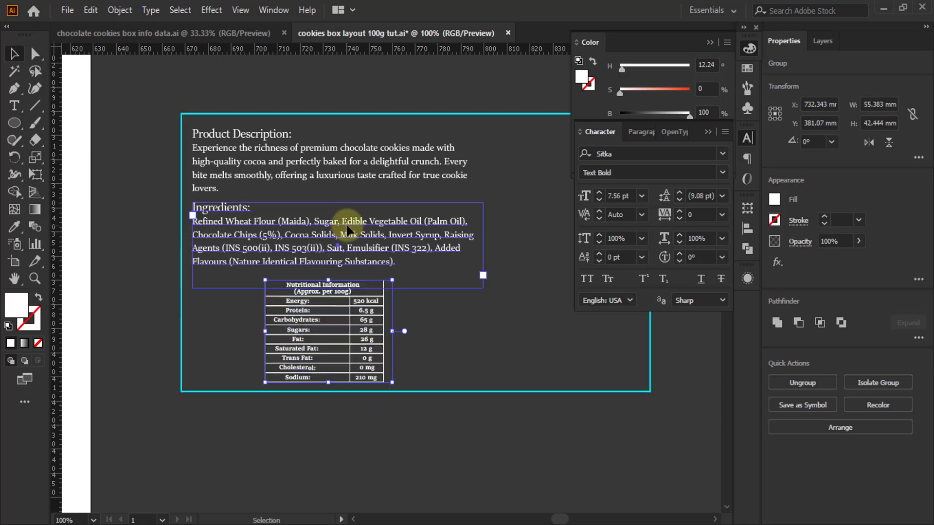
shift+click(336, 313)
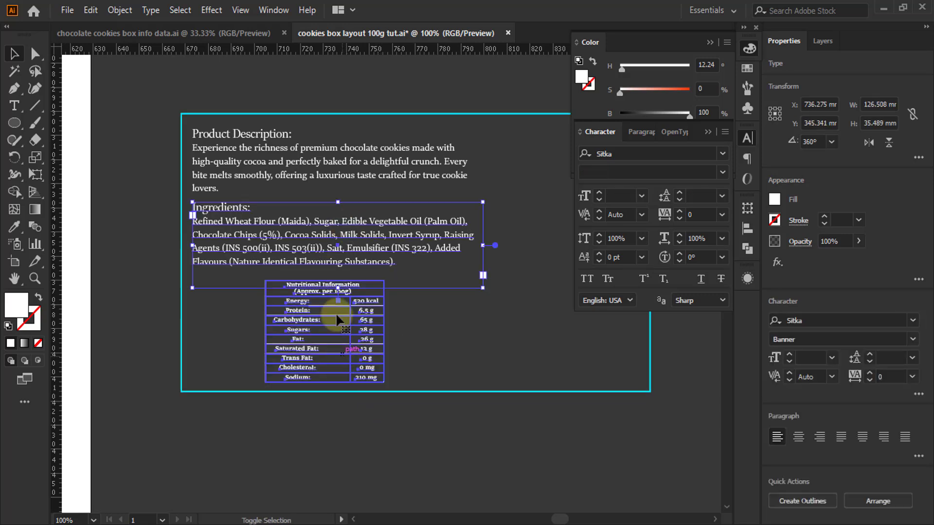
click(329, 257)
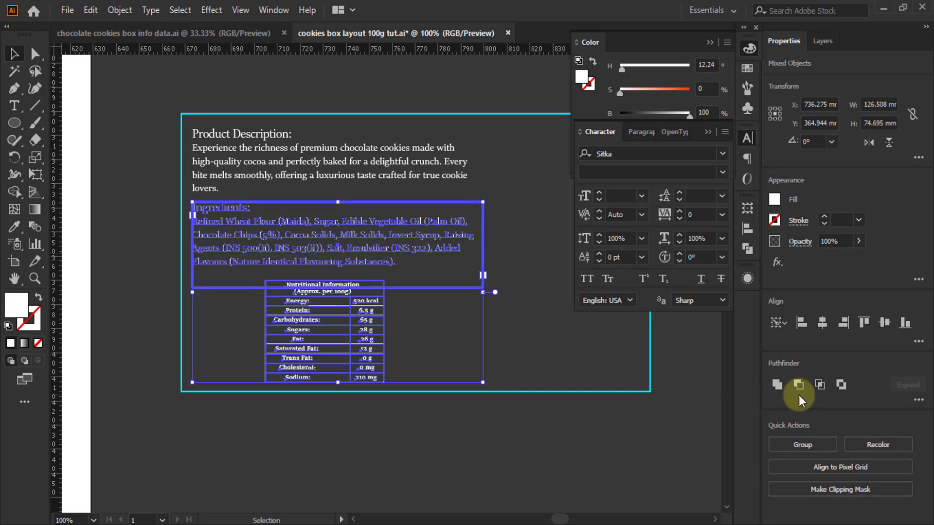
click(814, 333)
click(223, 350)
Move the manufacturer, customer care, storage and "Made in India" texts up beside the right edge of the cyan rectangle
scroll(223, 351, down, 2)
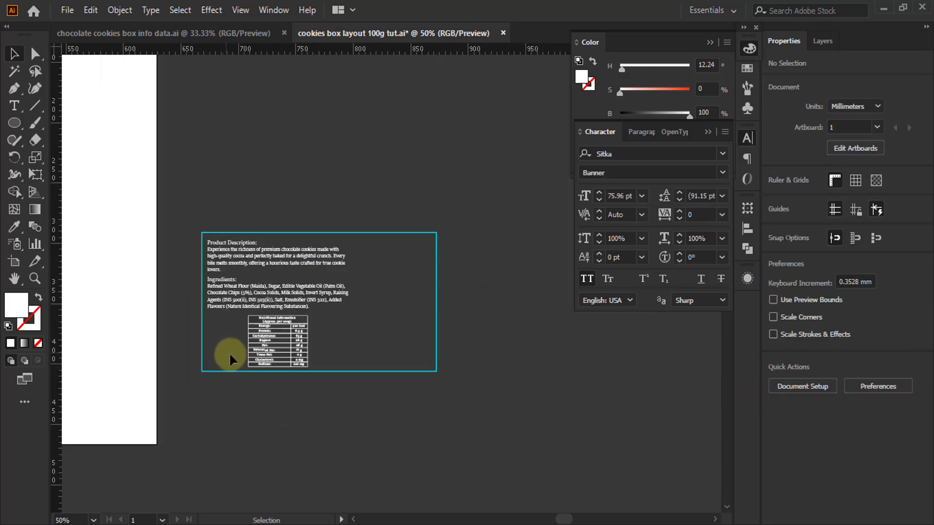
scroll(399, 306, down, 2)
scroll(402, 313, down, 2)
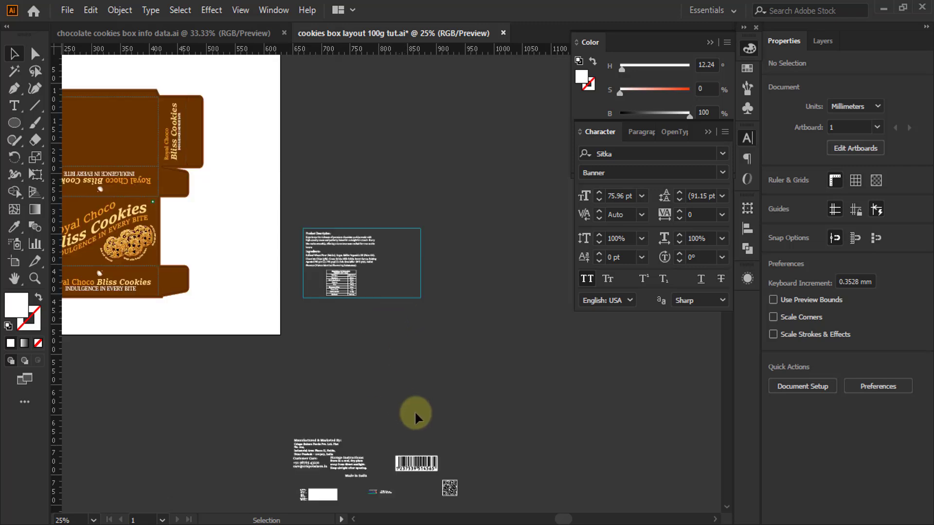
drag(336, 466, 486, 261)
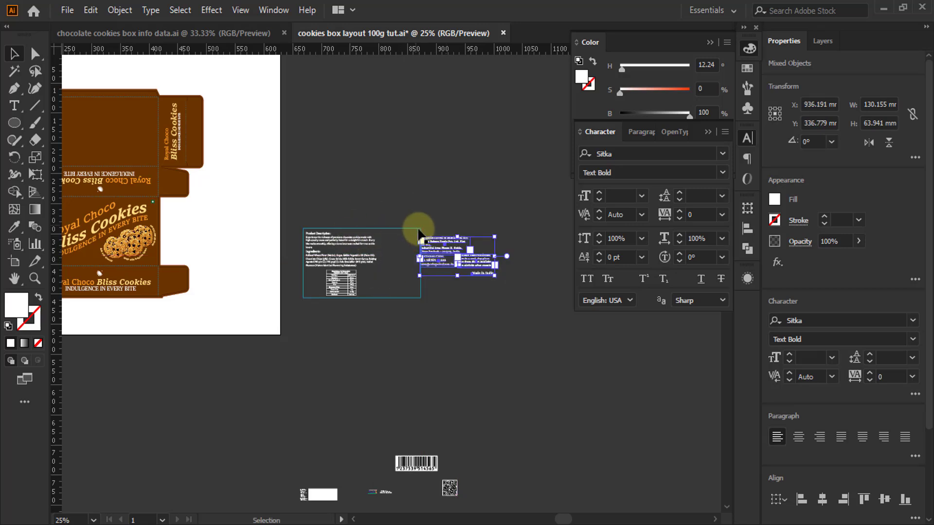
scroll(440, 261, up, 3)
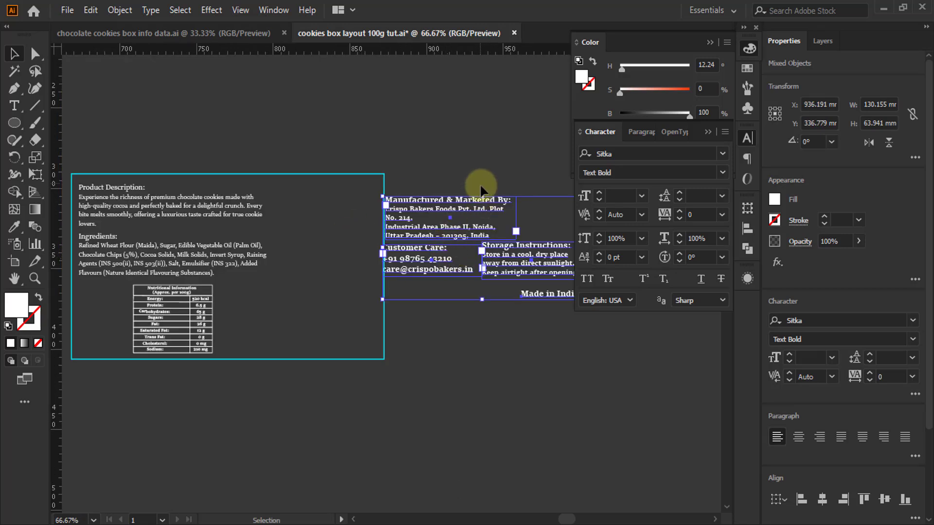
click(480, 143)
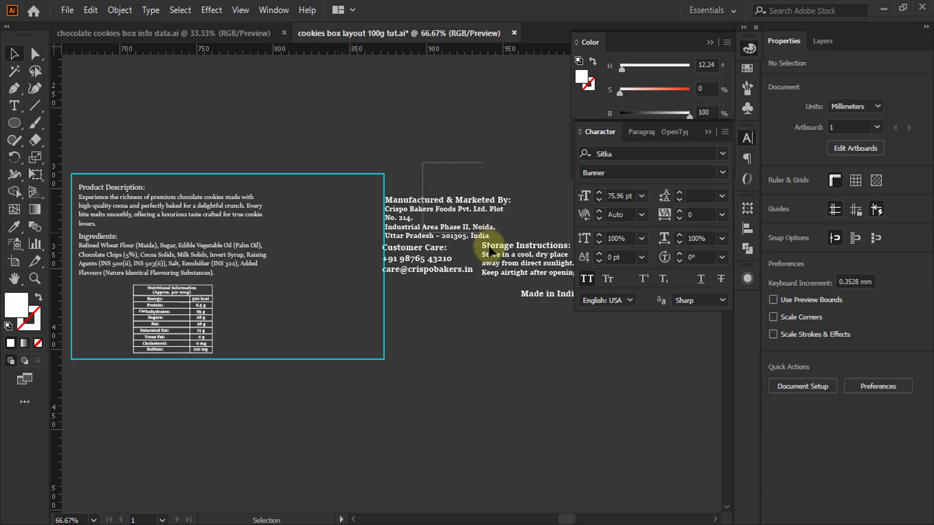
Copy the product description's text style to the manufacturer, customer care and storage texts with the Eyedropper
drag(493, 276, 499, 294)
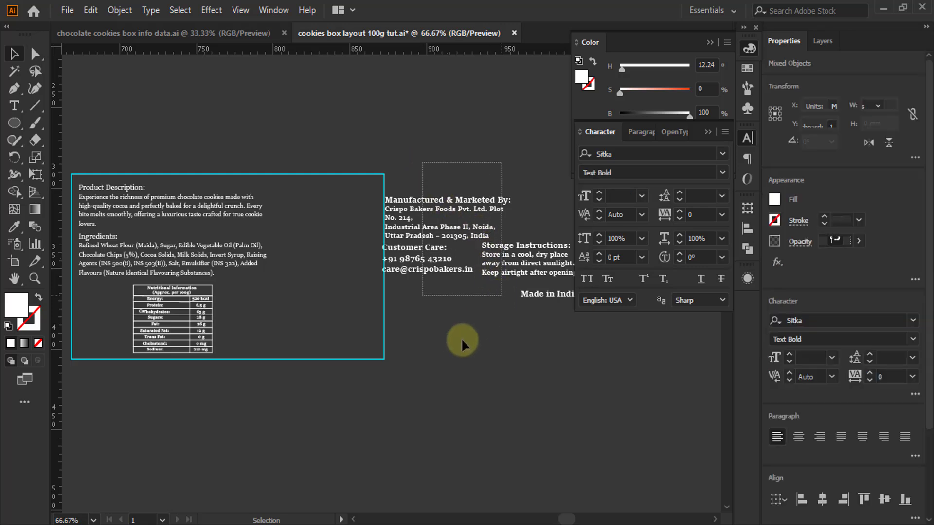
click(14, 227)
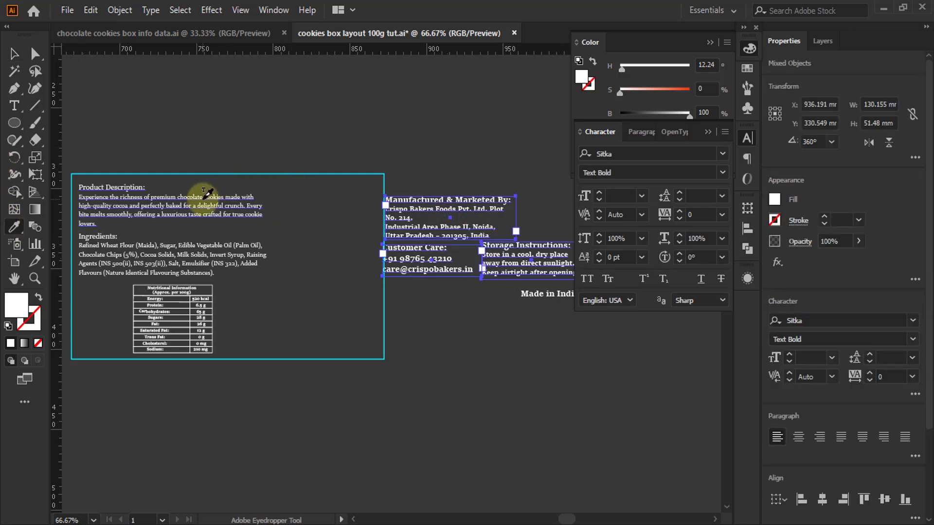
click(207, 192)
click(13, 54)
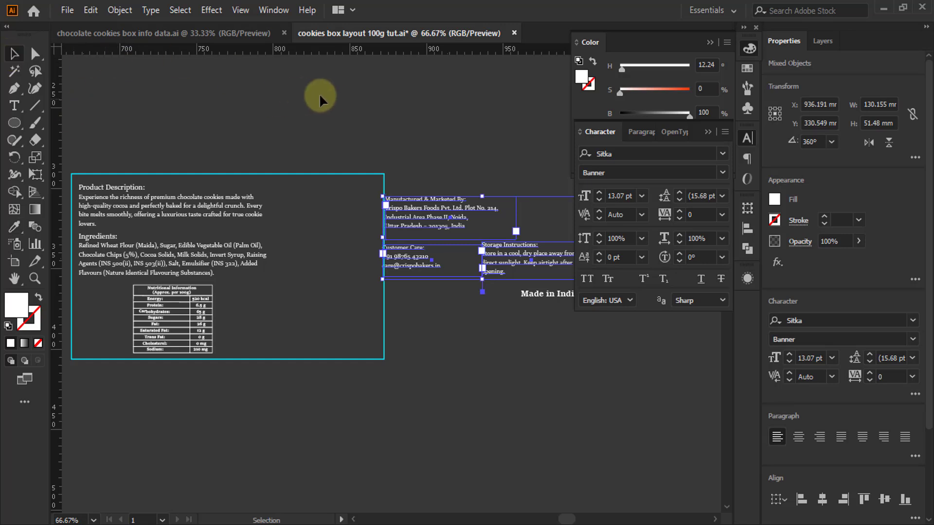
click(427, 129)
Move the manufacturer text to the right of the product description, and the customer care and storage texts above the cyan rectangle
scroll(445, 204, up, 2)
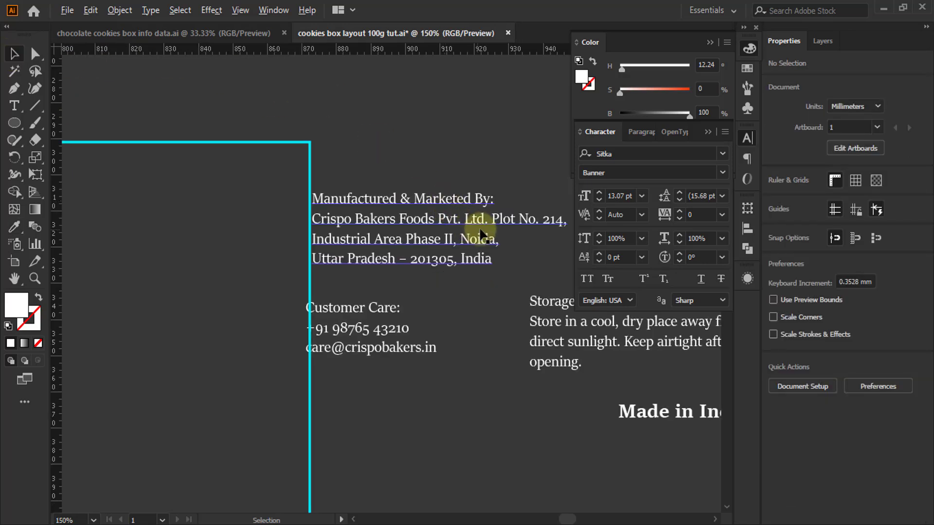
scroll(479, 231, down, 2)
drag(467, 232, 359, 218)
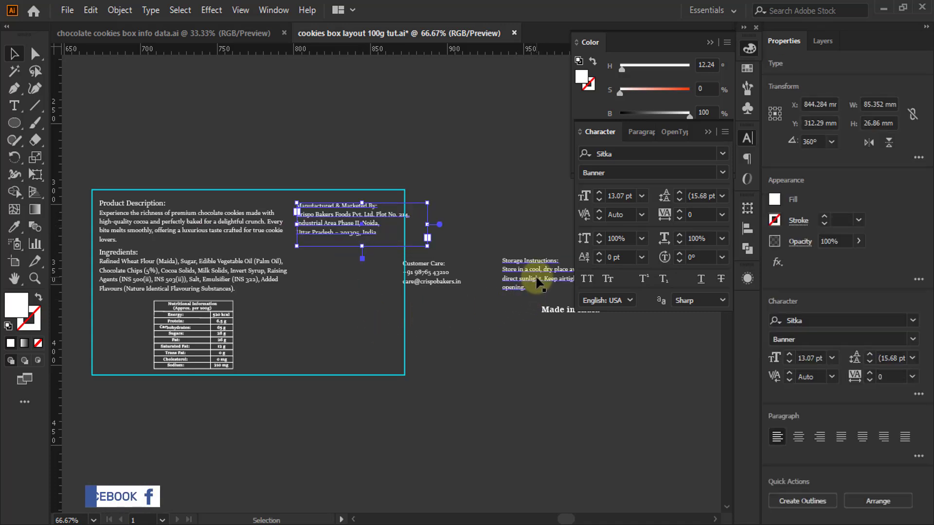
drag(539, 282, 456, 137)
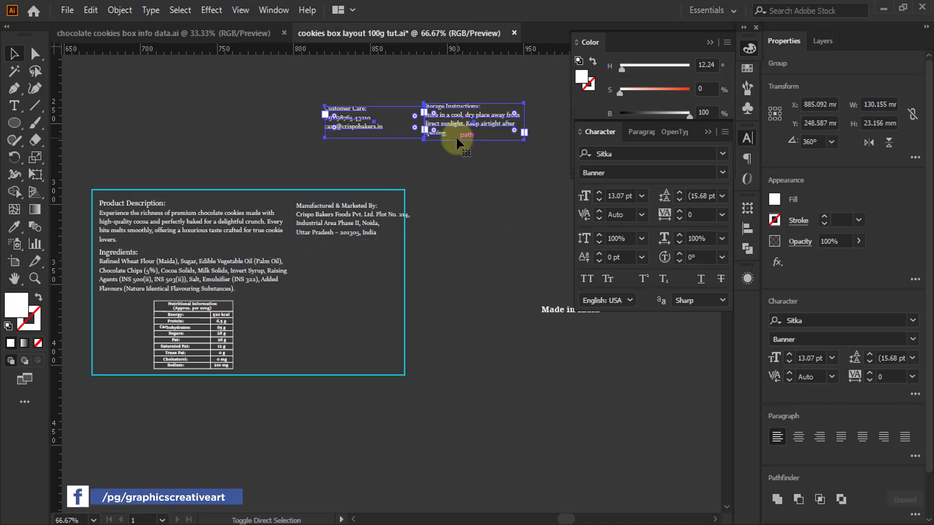
Ungroup the customer care and storage texts and stack them below the manufacturer text, storage instructions first and customer care beneath
key(ctrl+shift+g)
click(534, 157)
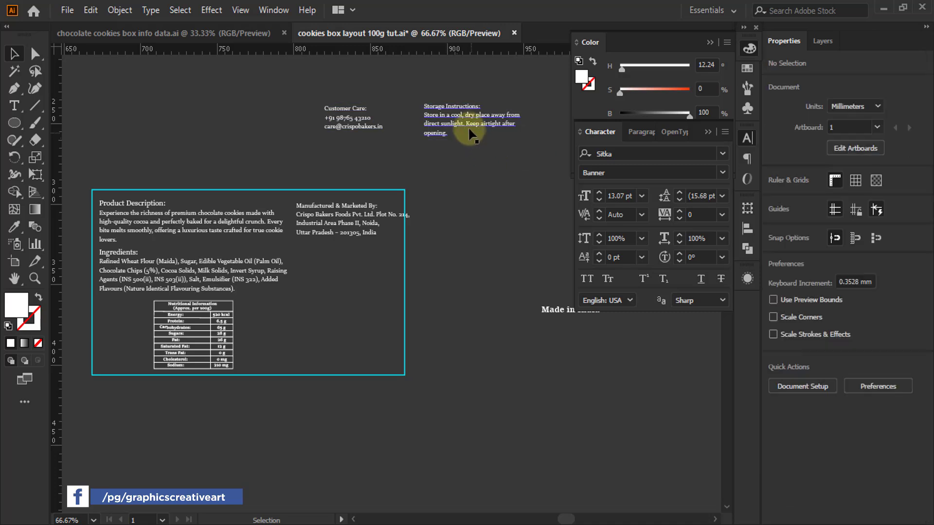
drag(469, 131, 330, 267)
drag(350, 119, 322, 303)
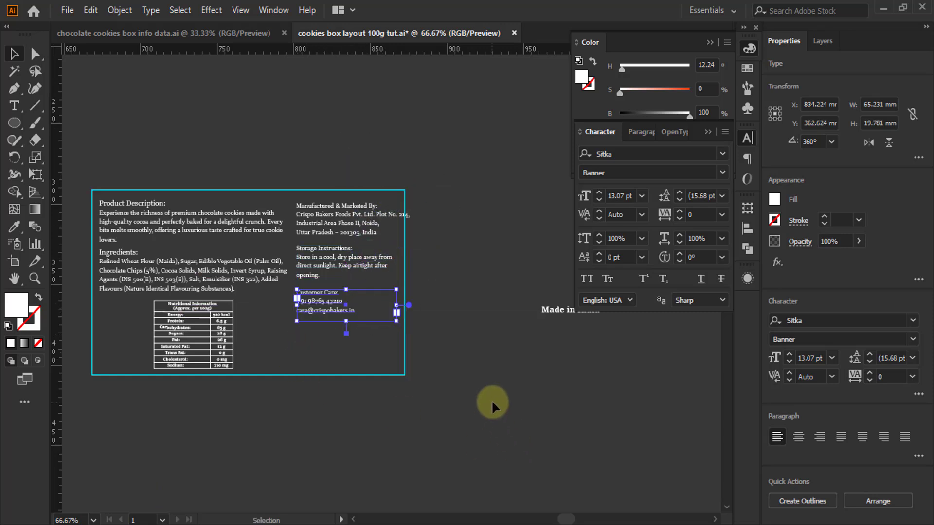
click(327, 323)
key(ctrl+minus)
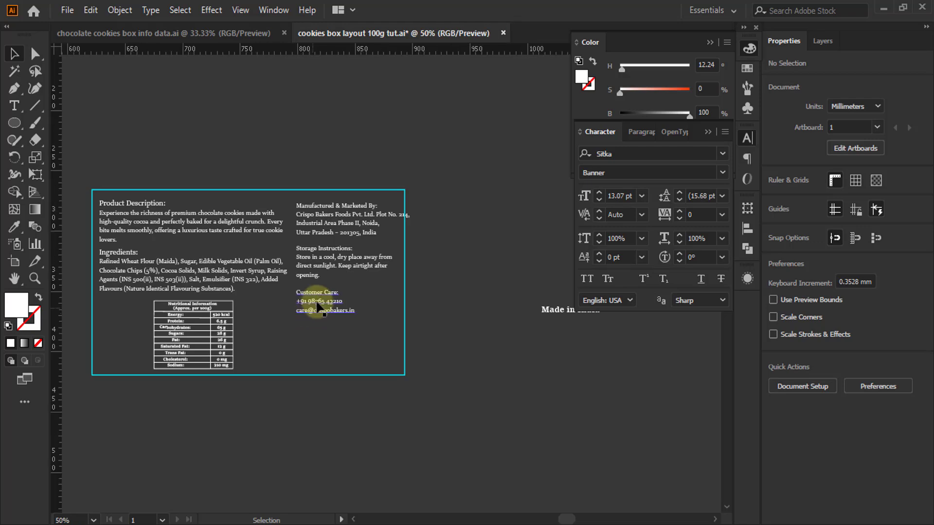
Move the "Made in India" text inside the cyan rectangle, just below the customer care text
scroll(332, 273, up, 2)
scroll(340, 272, down, 1)
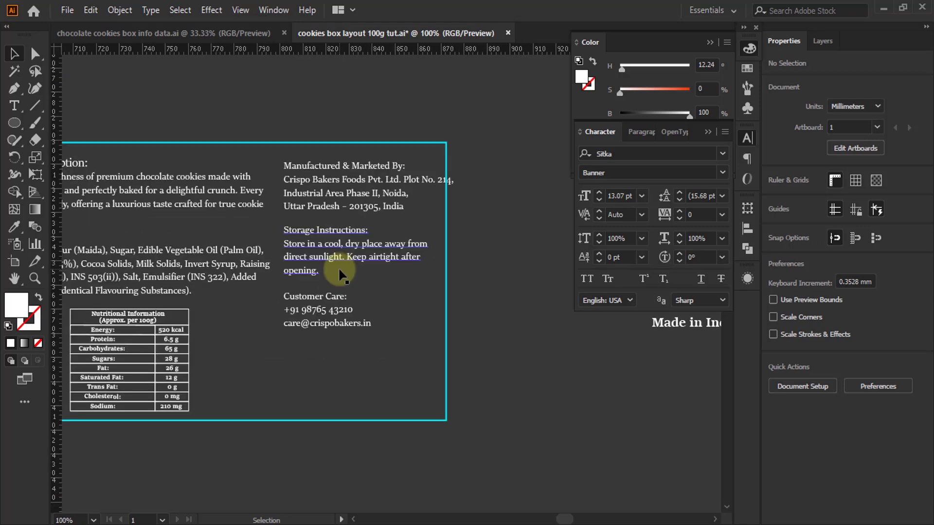
scroll(296, 278, down, 1)
scroll(271, 250, down, 2)
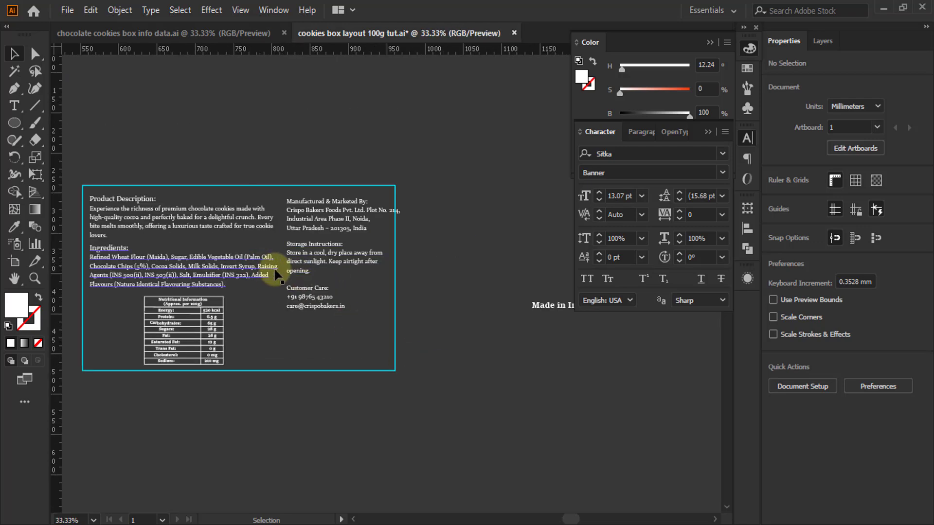
drag(409, 288, 271, 301)
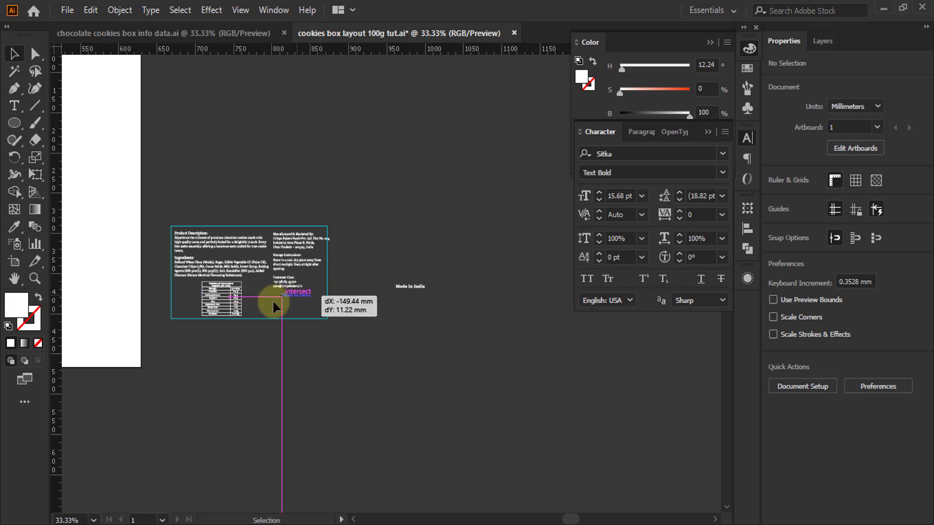
scroll(271, 301, up, 1)
Move the group with the barcode, QR code, FSSAI mark and icons up near the cyan rectangle and ungroup it
scroll(471, 251, down, 1)
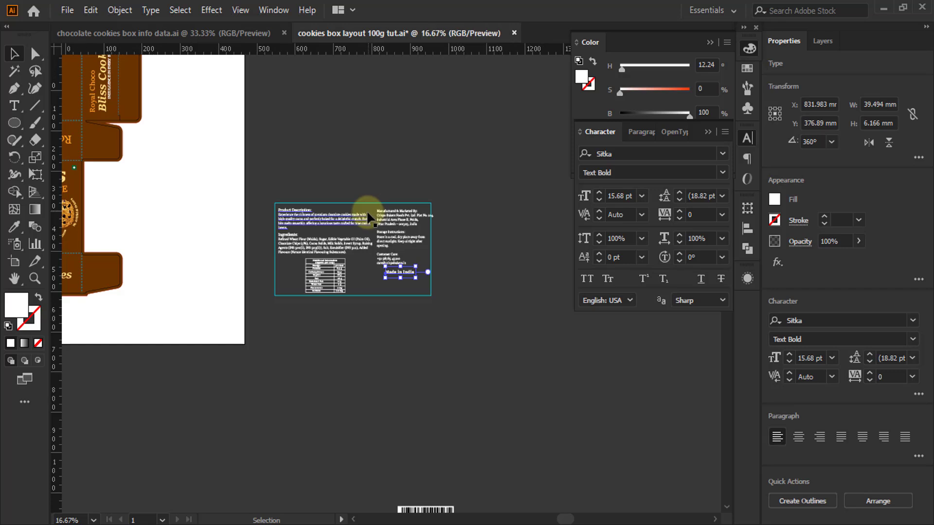
scroll(371, 209, down, 1)
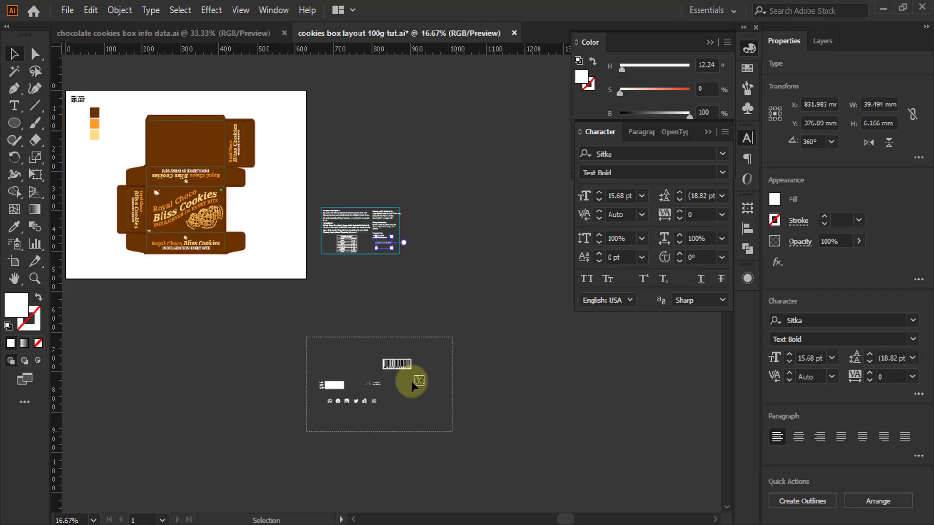
drag(413, 384, 425, 243)
scroll(417, 240, up, 3)
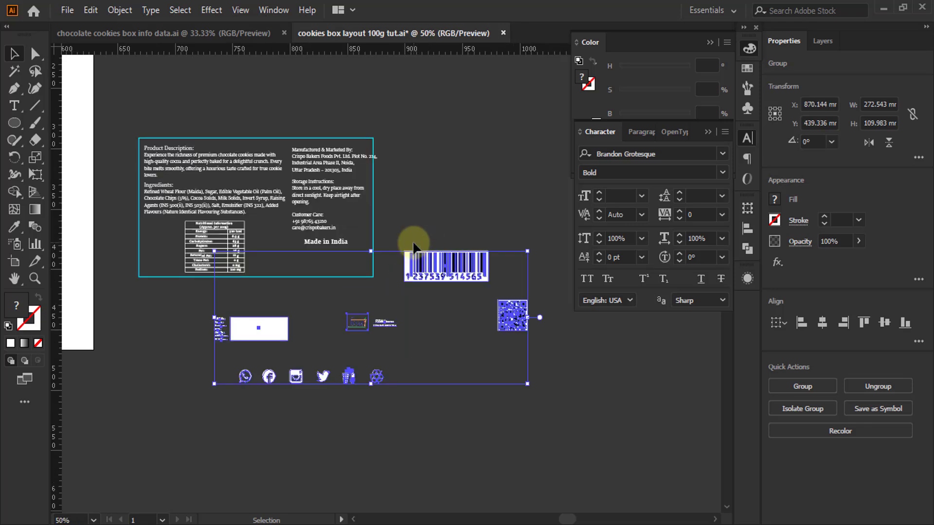
click(430, 176)
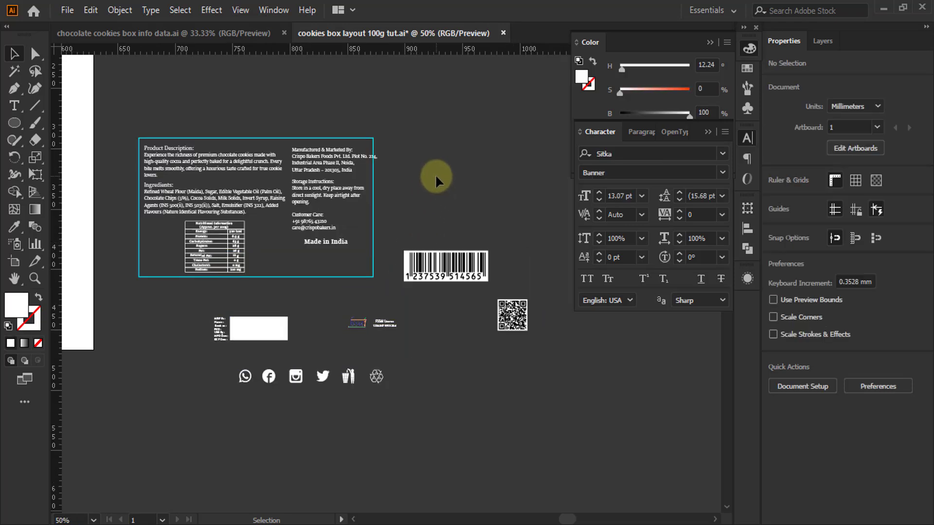
Insert a line break in the manufacturer's address just before the plot number
scroll(315, 153, up, 2)
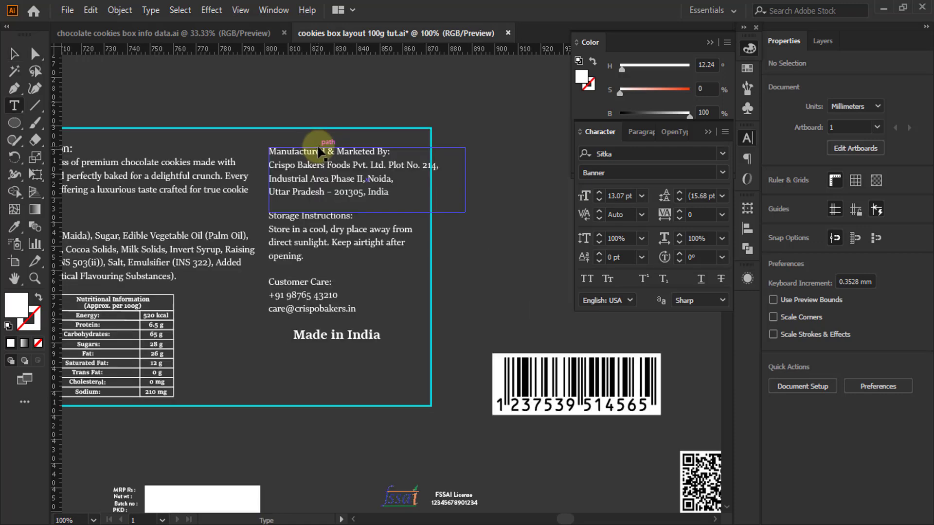
click(415, 175)
scroll(419, 173, up, 1)
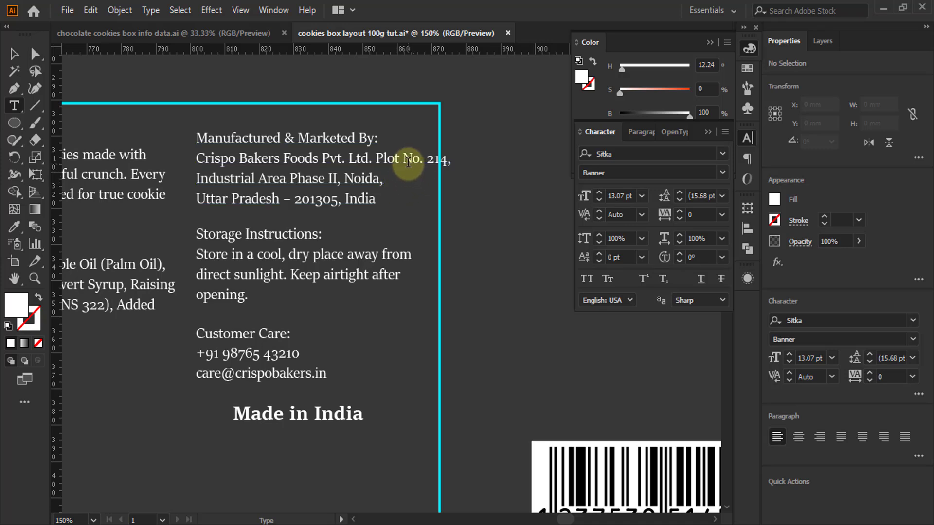
click(404, 159)
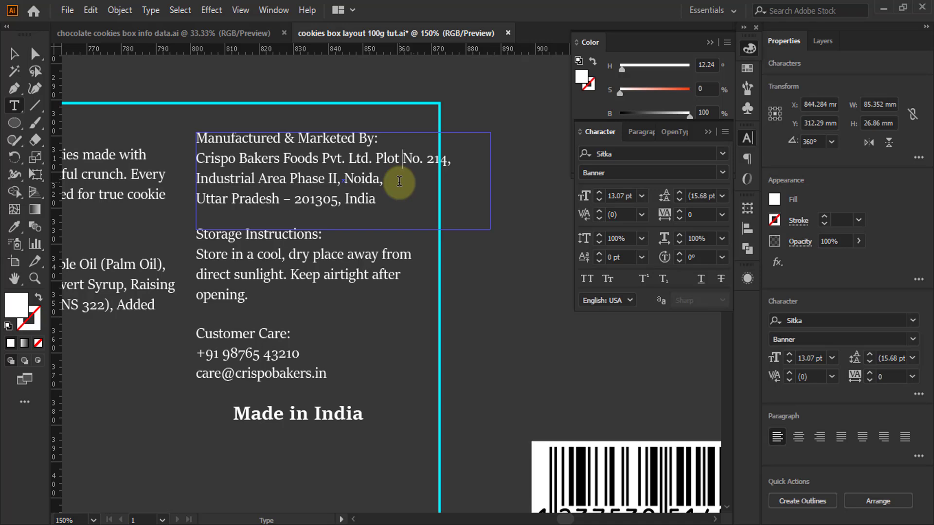
key(Return)
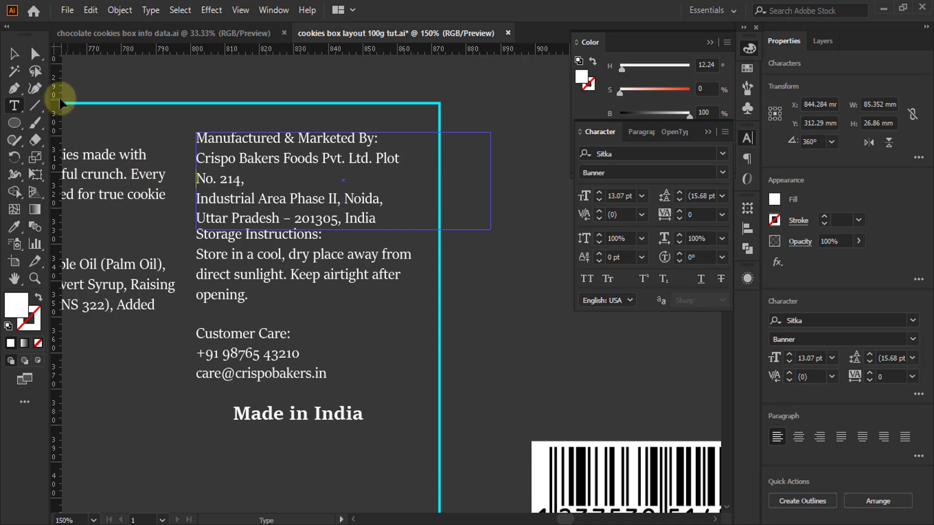
Resize the manufacturer text frame to about 62.9 mm wide and 30.5 mm high so it fits within the cyan rectangle
click(14, 54)
drag(347, 238, 347, 250)
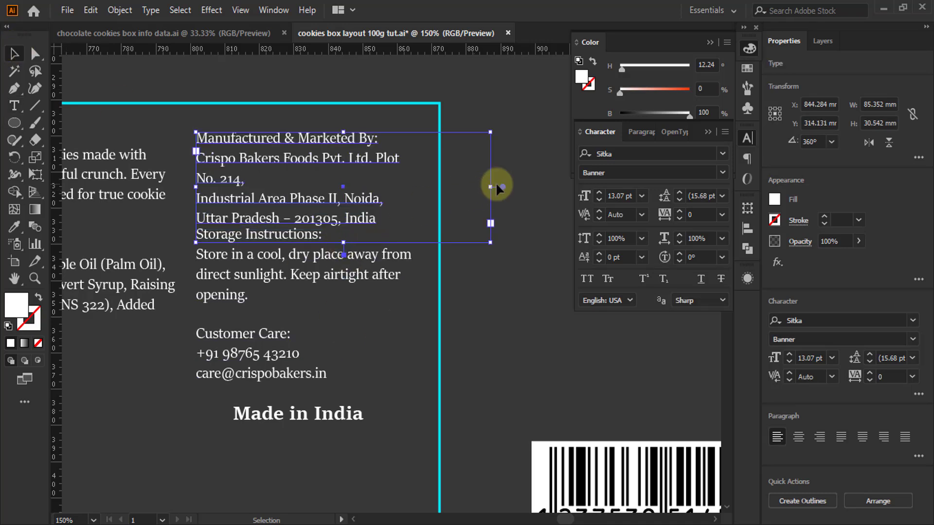
drag(493, 186, 413, 177)
Nudge the storage instructions text slightly down to separate it from the manufacturer text
scroll(360, 204, down, 2)
click(343, 243)
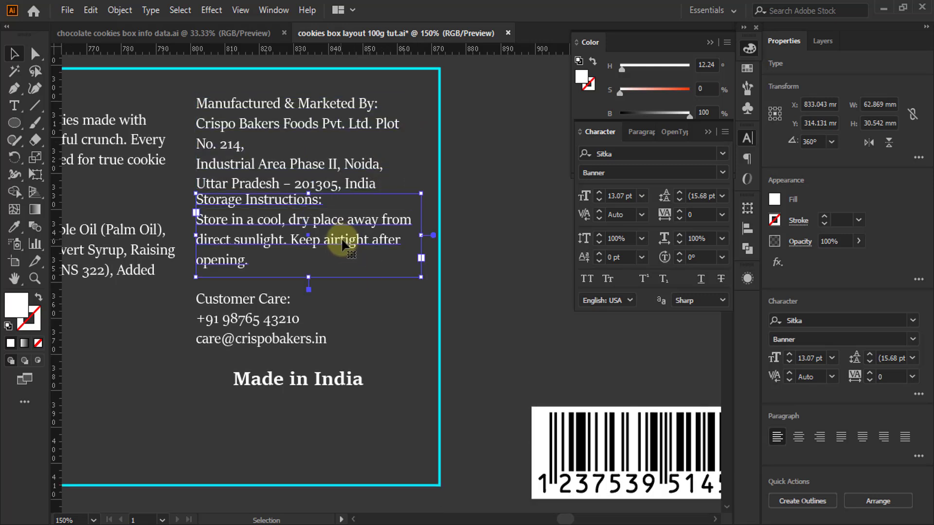
key(Down)
key(Down)
key(Down)
key(Down)
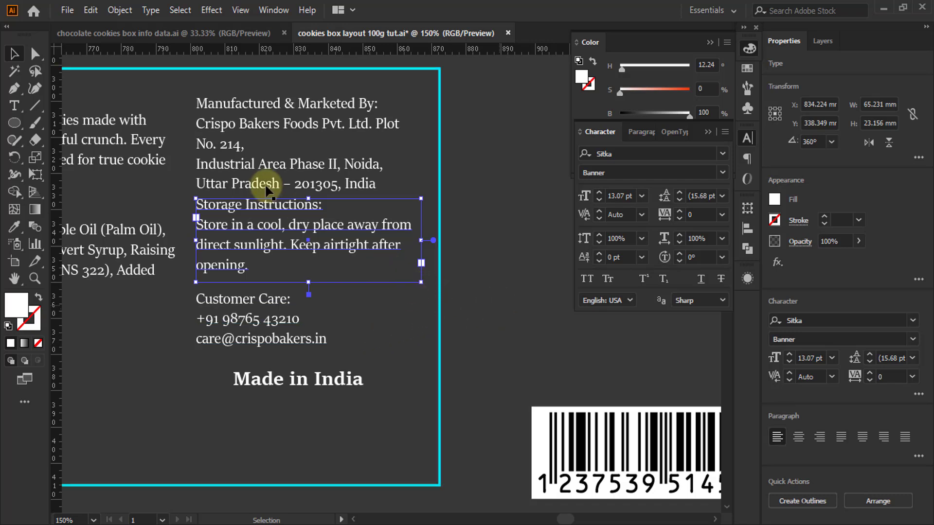
Move the customer care text up, closer beneath the storage instructions
scroll(266, 187, down, 2)
scroll(251, 233, up, 2)
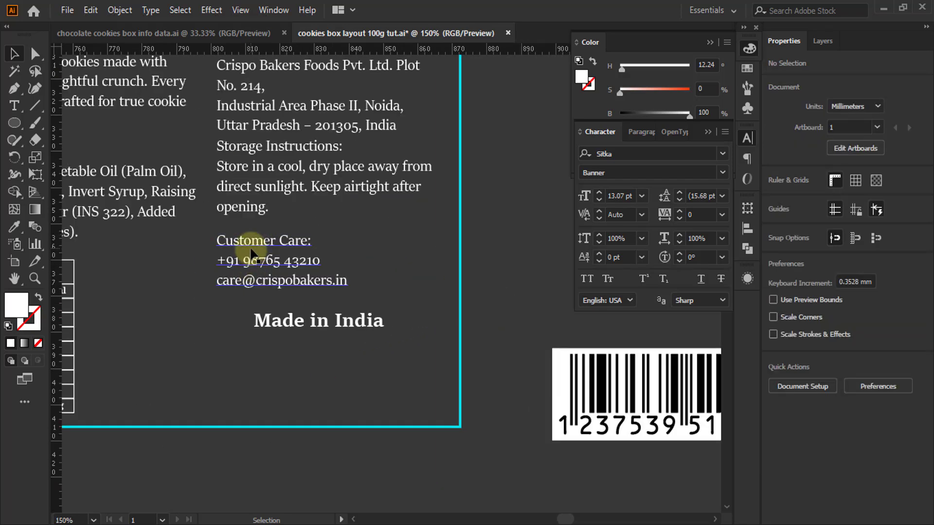
click(250, 251)
drag(247, 238, 245, 231)
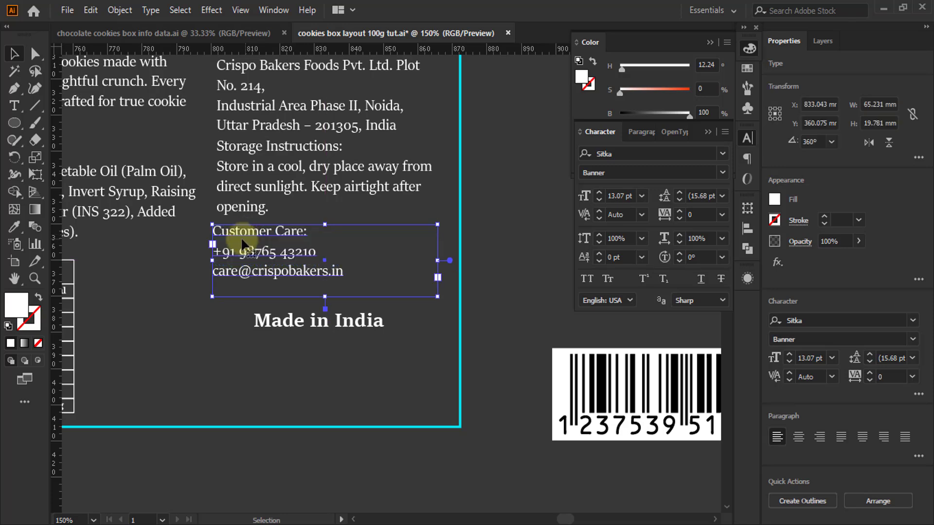
Place the QR code to the right of the customer care text and scale it down to about 17.5 mm square
scroll(240, 230, down, 2)
drag(512, 378, 308, 240)
scroll(308, 240, up, 3)
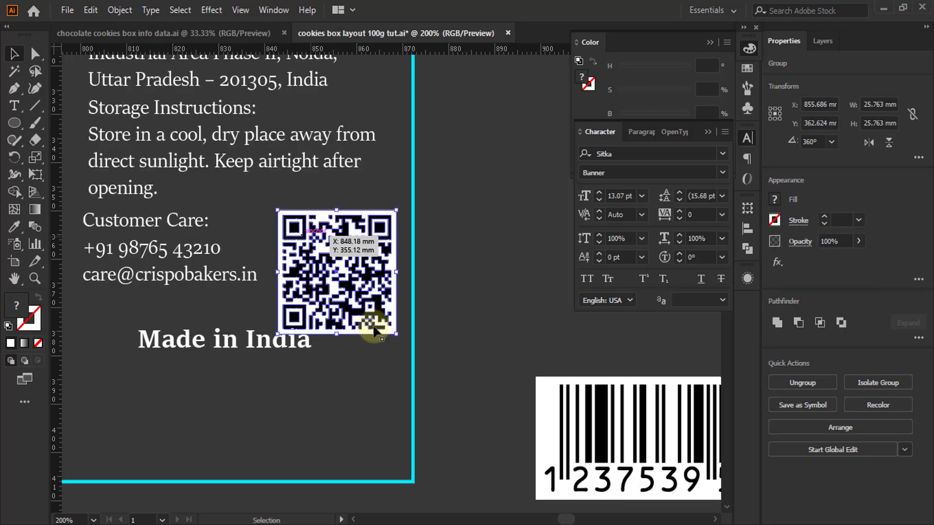
drag(395, 336, 358, 294)
drag(332, 259, 339, 242)
Centre the QR code vertically on the customer care text, using that text as the key object
shift+click(202, 258)
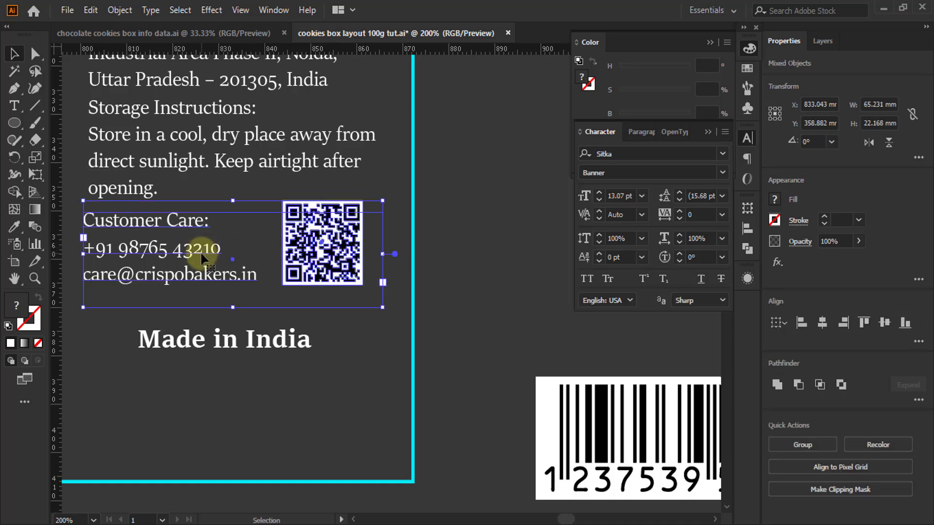
click(885, 323)
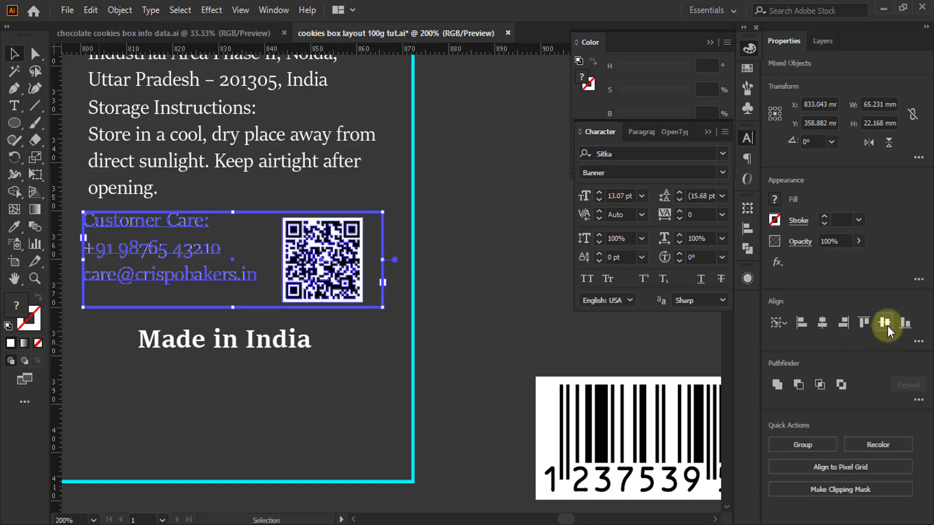
click(546, 279)
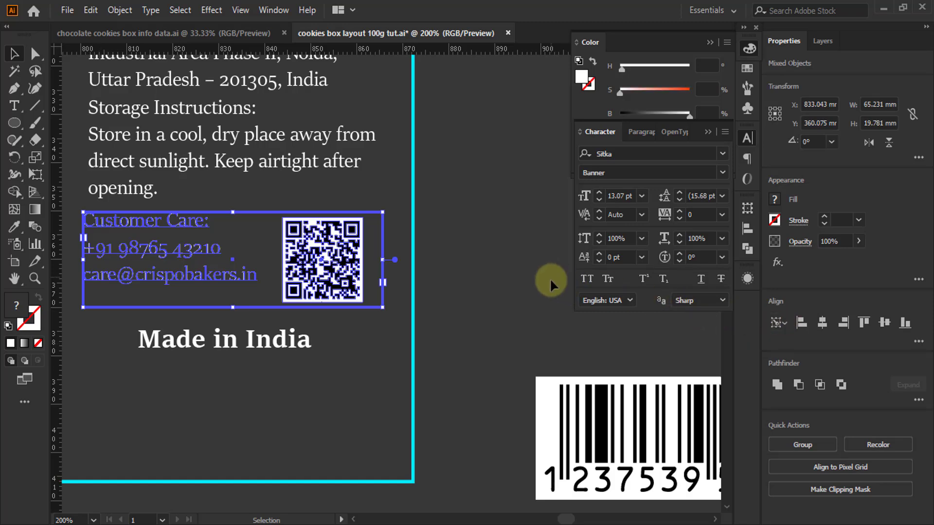
Nudge the QR code slightly up and to the right beside the customer care text
click(345, 267)
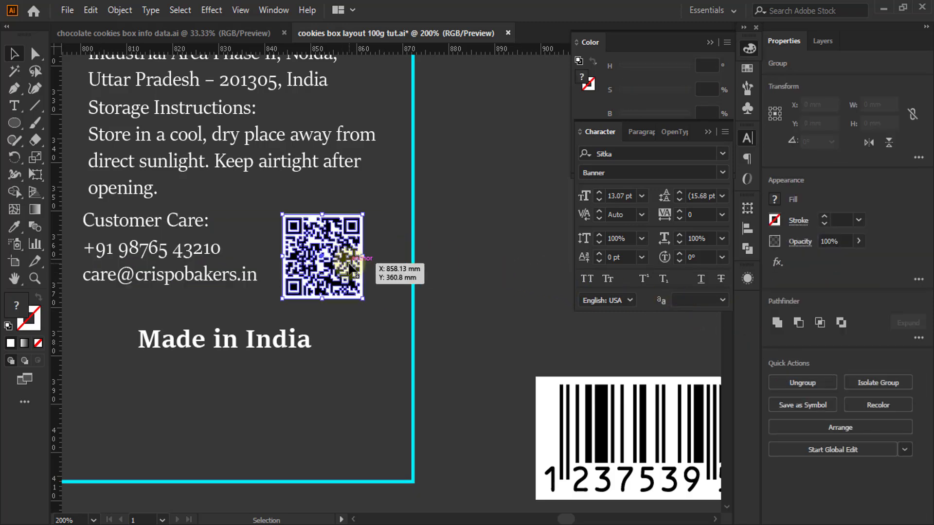
key(Up)
key(Up)
key(Up)
key(Up)
key(Up)
key(Up)
key(Up)
key(Right)
key(Right)
key(Right)
key(Right)
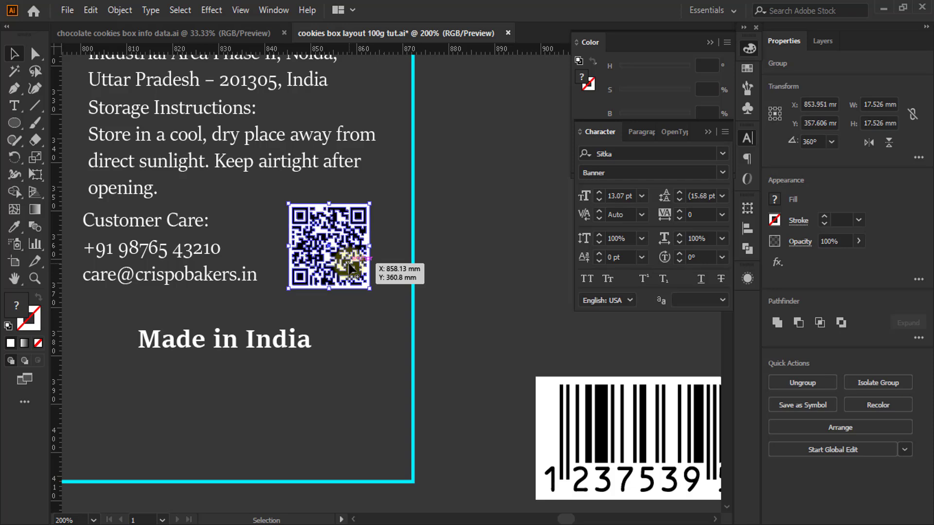
key(Up)
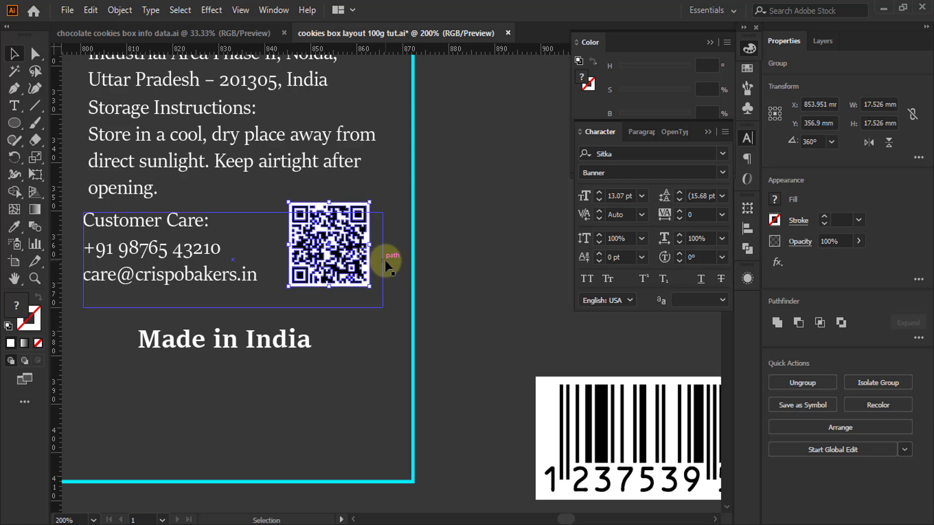
Scale down the "Made in India" text and place it directly under the customer care e-mail line
click(368, 321)
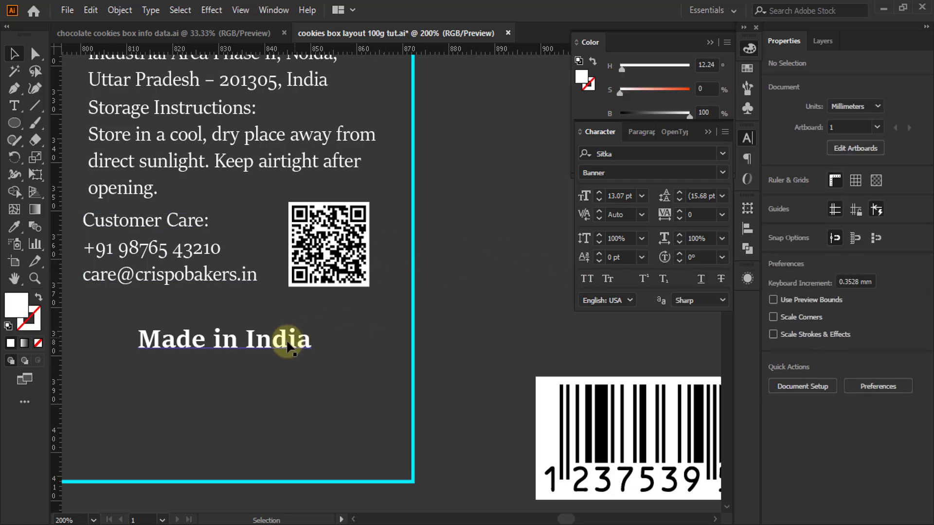
click(312, 351)
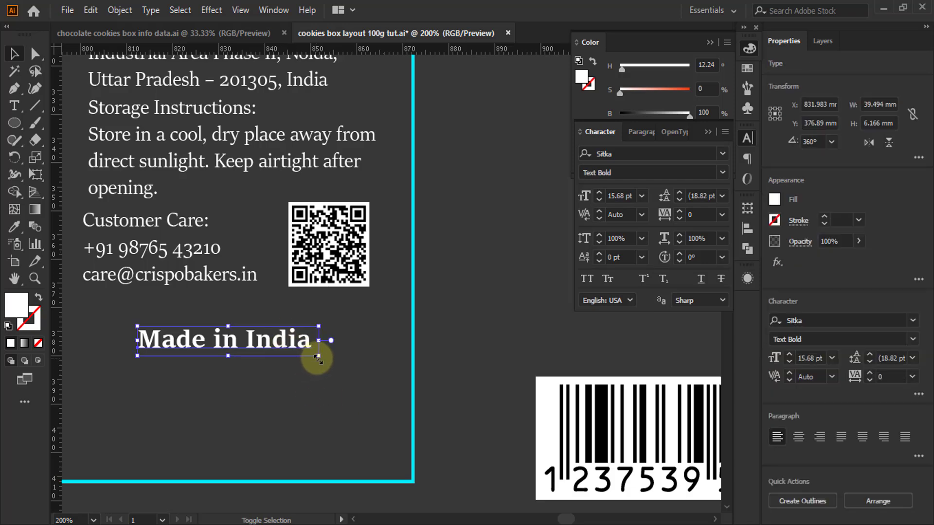
drag(312, 349, 269, 340)
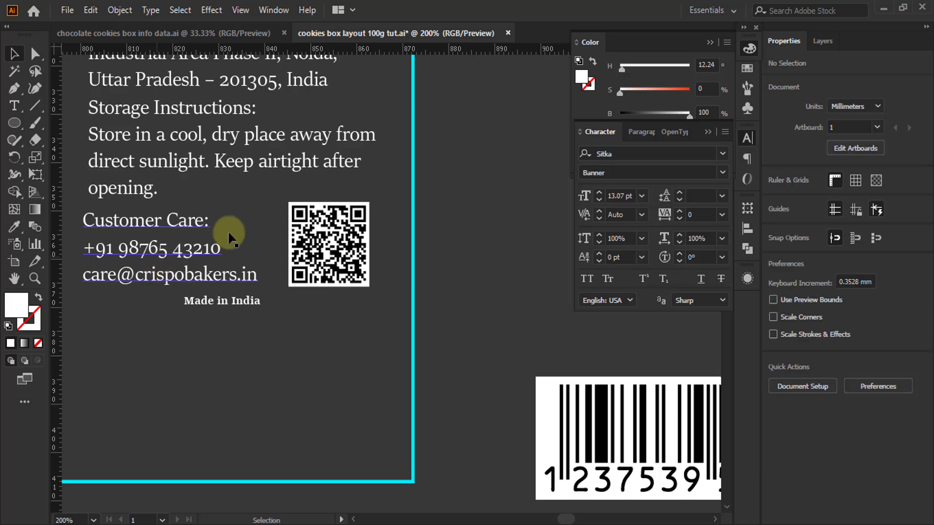
Centre the "Made in India" text horizontally on the storage instructions, using that text as the key object
click(241, 302)
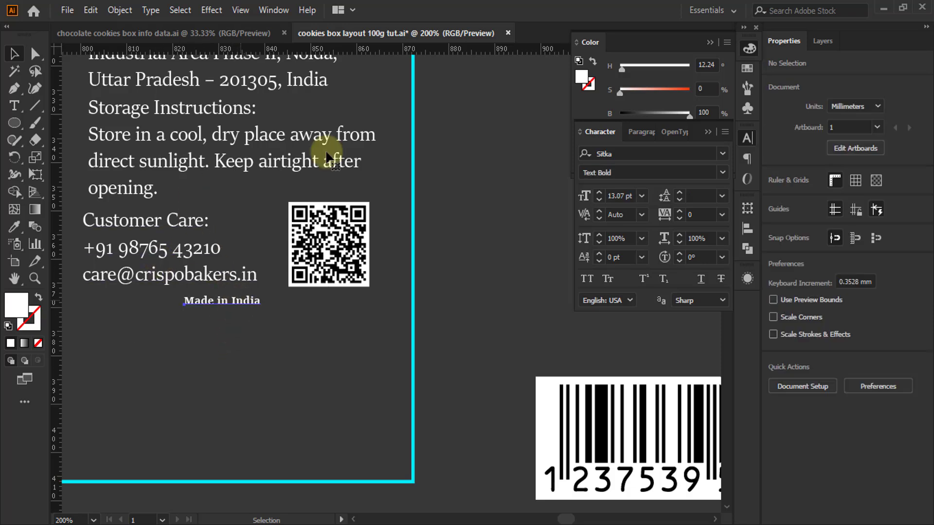
shift+click(304, 159)
click(332, 183)
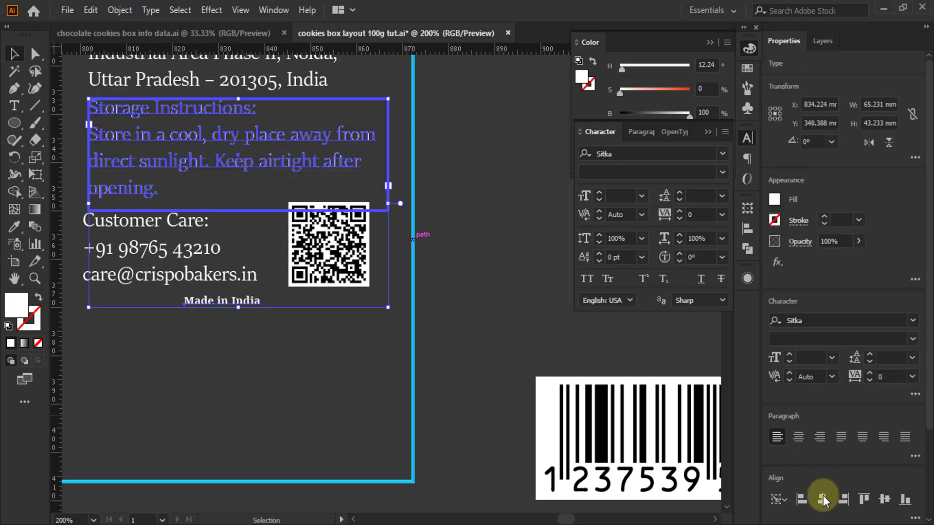
click(822, 499)
scroll(362, 238, down, 2)
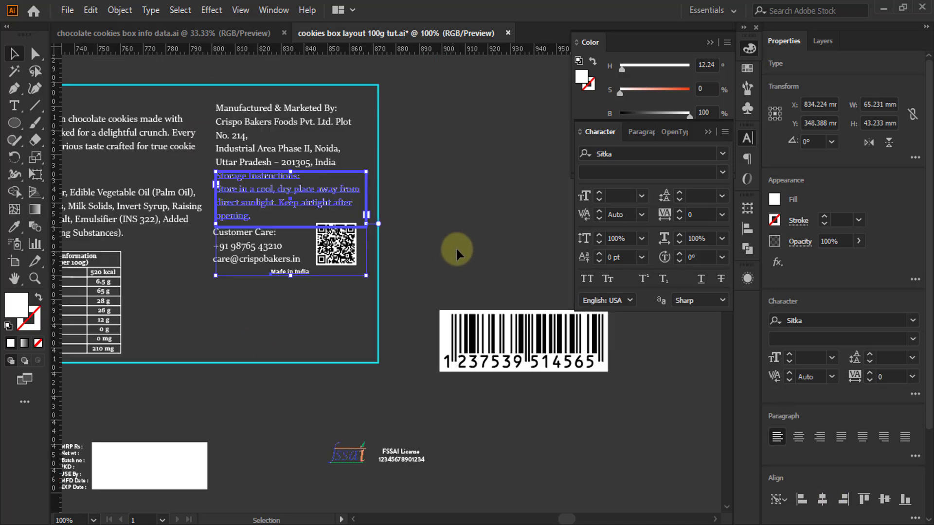
click(466, 208)
Move the FSSAI logo and license group below "Made in India" and scale it down to about 28.9 mm wide
scroll(467, 214, down, 4)
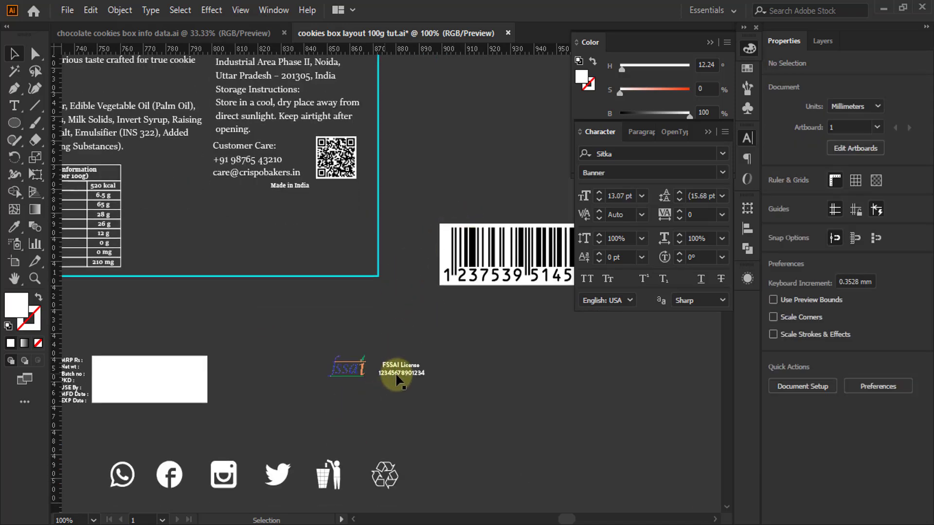
drag(396, 380, 292, 217)
scroll(285, 202, up, 4)
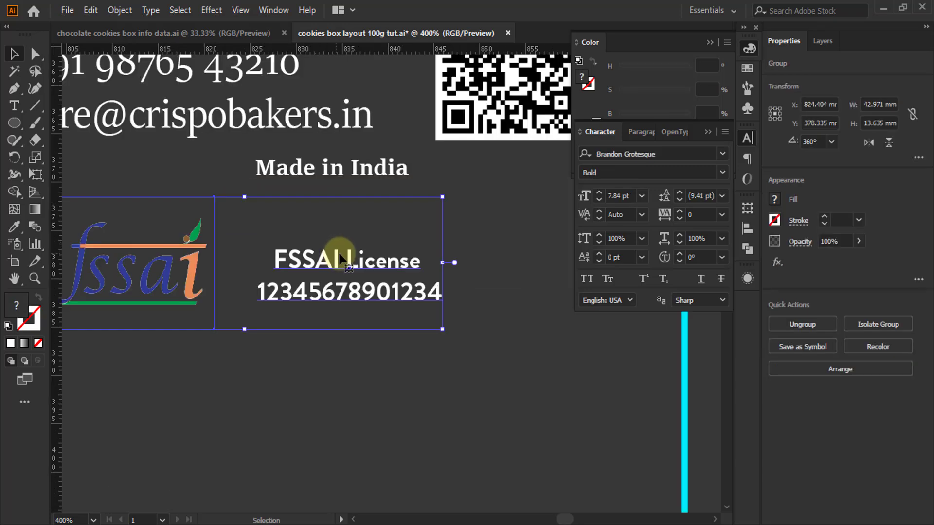
drag(442, 328, 292, 268)
scroll(166, 210, down, 2)
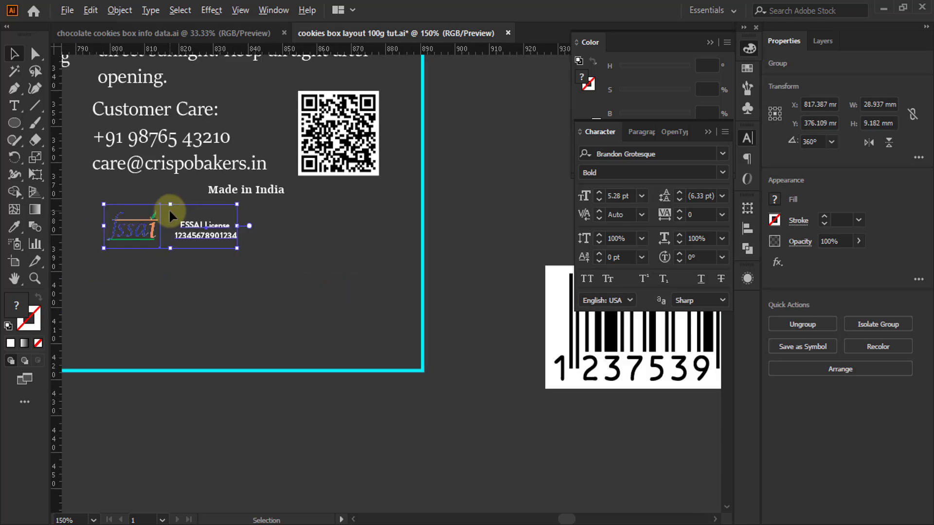
Align the FSSAI logo and license group to the left edge of the customer care text, using that text as the key object
scroll(169, 209, down, 1)
shift+click(183, 170)
click(183, 171)
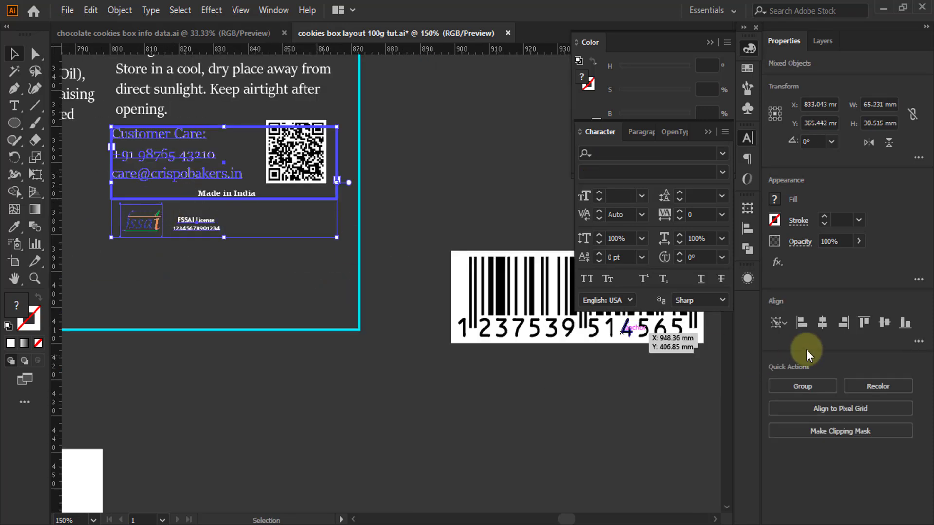
click(802, 322)
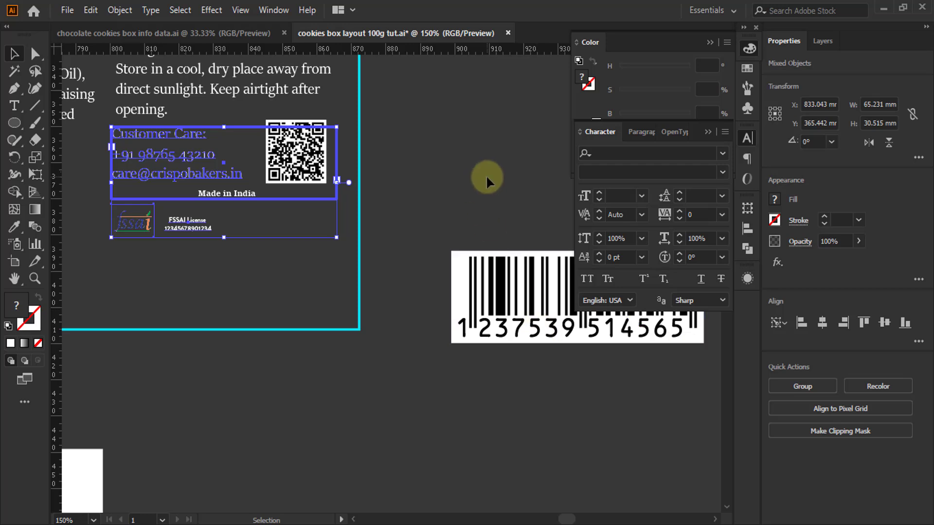
click(441, 156)
Move the barcode beside the FSSAI license text inside the panel and scale it down to about 36.6 mm wide
scroll(440, 156, down, 2)
drag(488, 197, 275, 172)
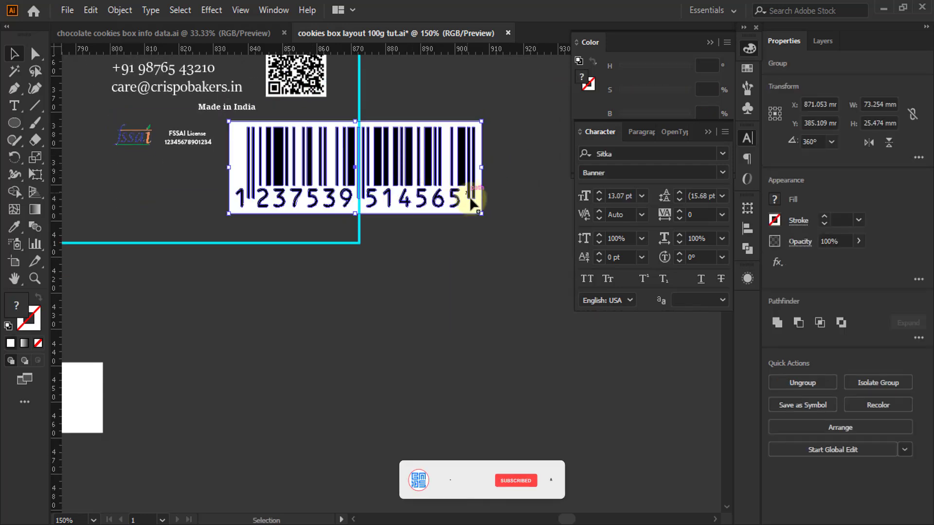
drag(482, 217, 336, 168)
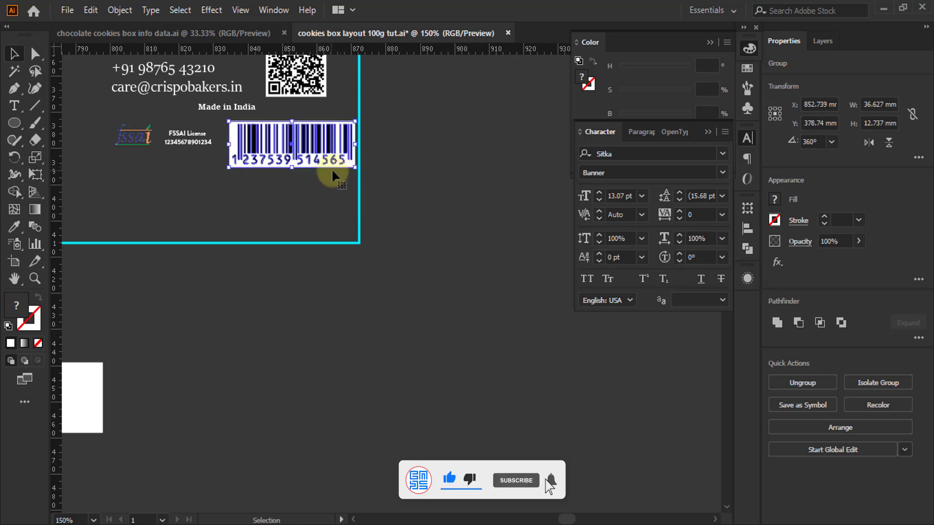
scroll(331, 168, up, 3)
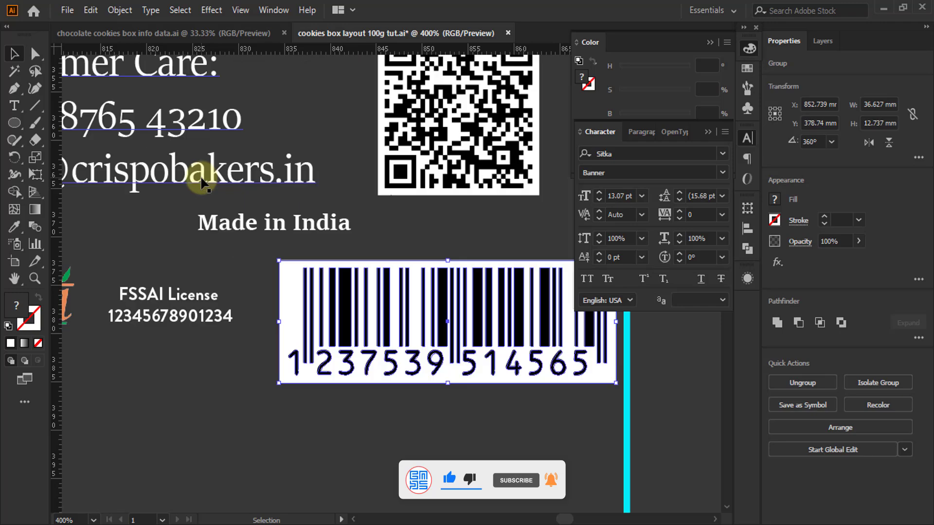
Right-align the barcode with the QR code above it, using the QR code as the key object
scroll(297, 231, down, 2)
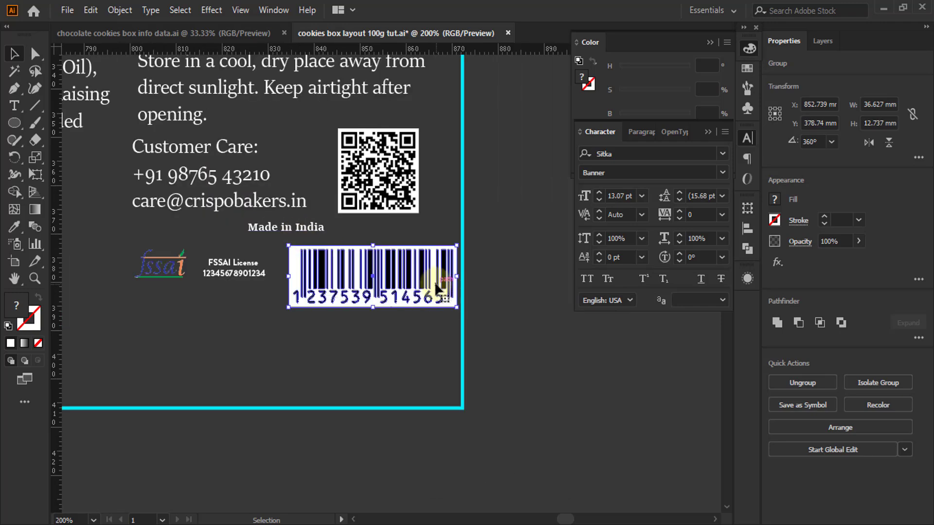
shift+click(410, 207)
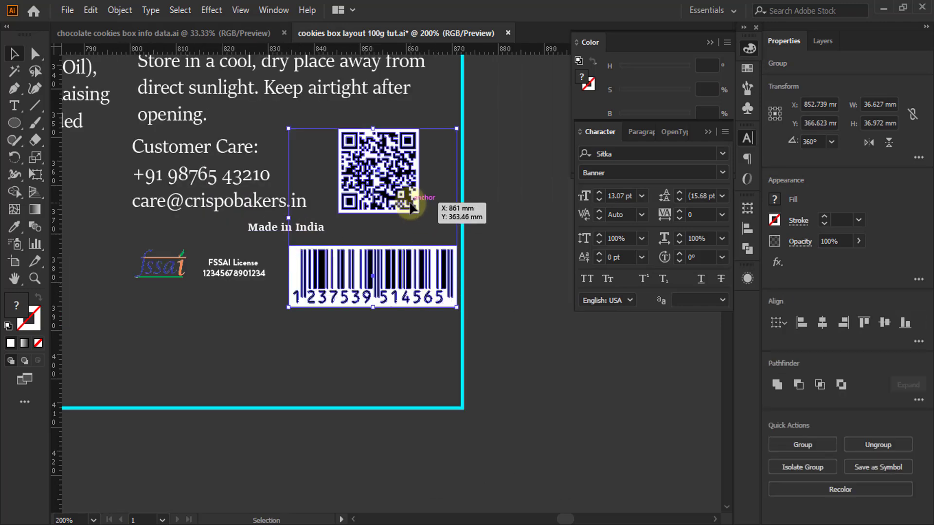
click(842, 325)
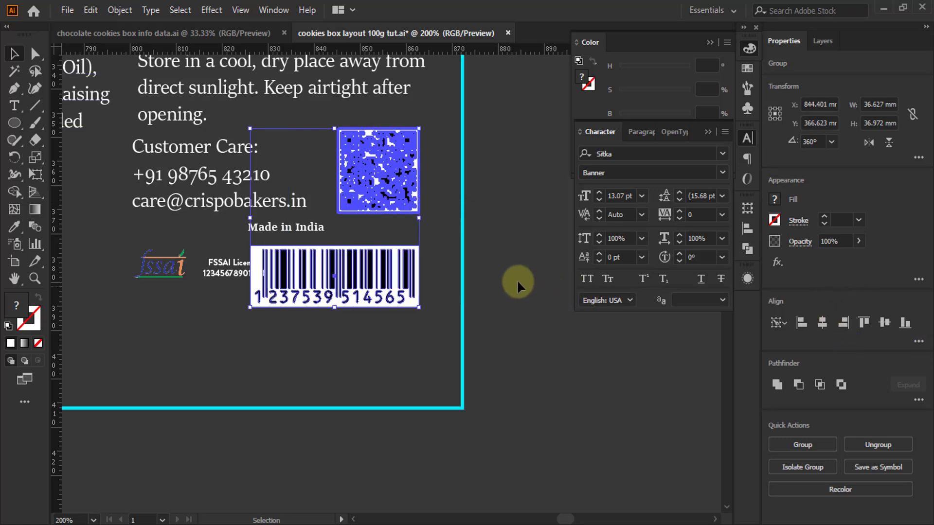
click(421, 207)
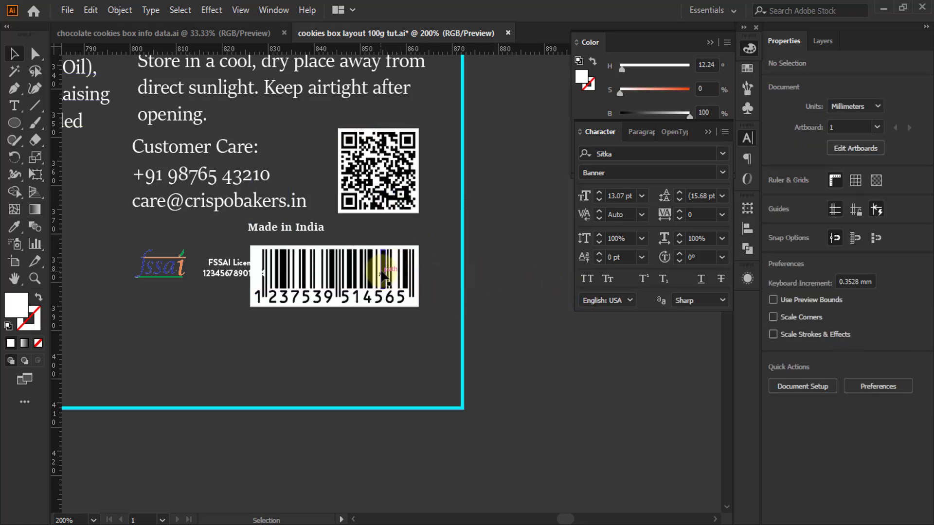
Nudge the barcode to the right until it clears the FSSAI license number
click(381, 271)
key(Right)
key(Right)
key(Right)
key(Right)
key(Right)
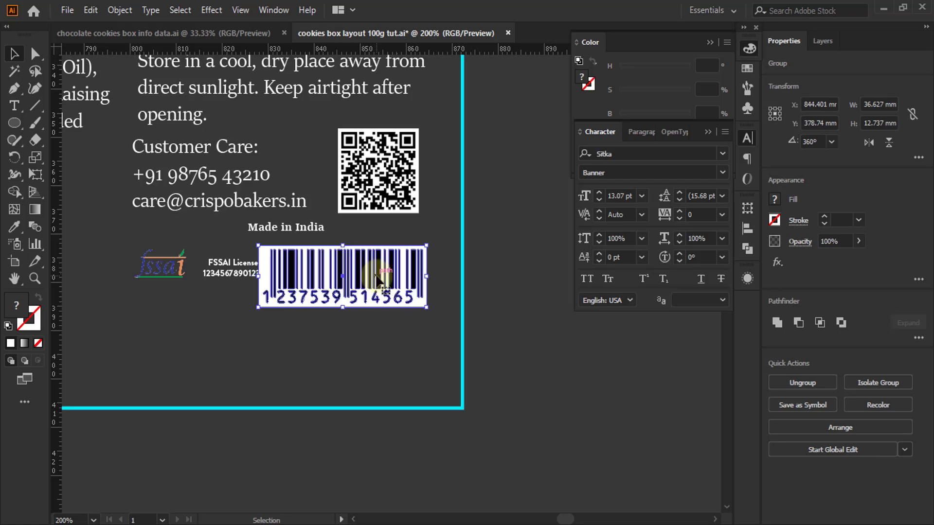
key(Right)
key(Right)
key(Right)
key(Right)
key(Right)
key(Right)
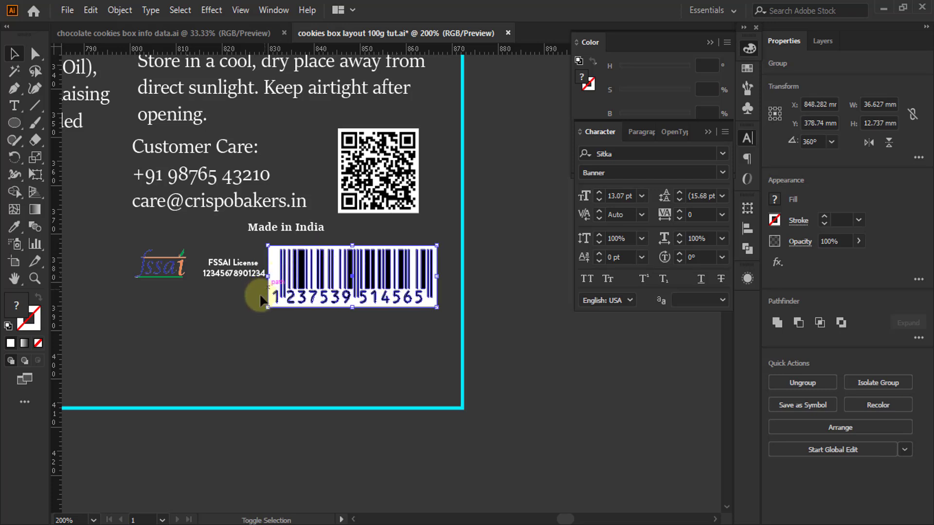
Scale the barcode proportionally from its lower-left corner to about 12 mm high, leaving a gap beside the license number
drag(270, 311, 270, 301)
scroll(276, 258, up, 2)
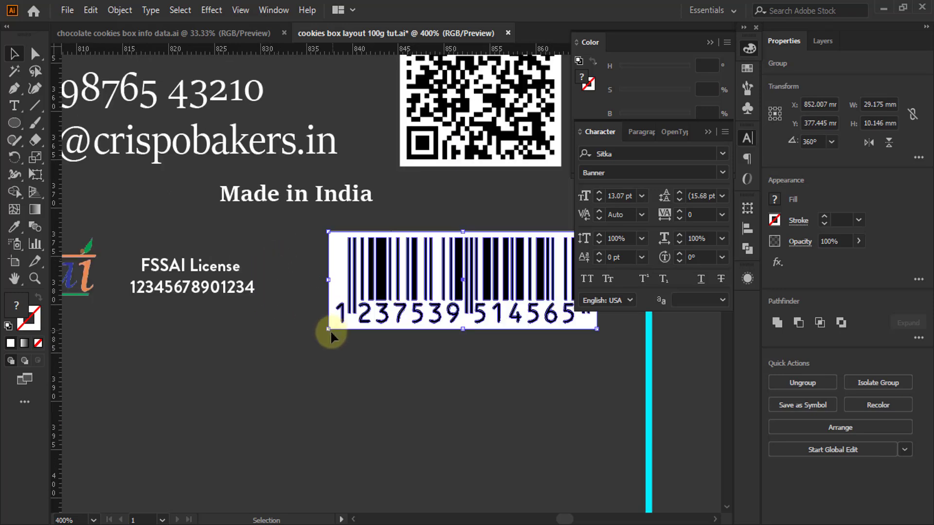
drag(329, 330, 259, 336)
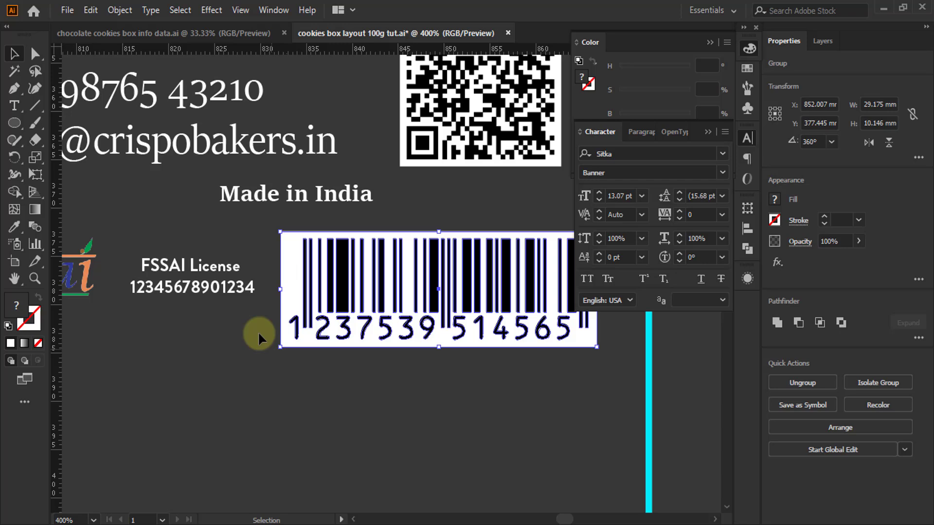
Vertically centre the barcode on the FSSAI group as key object, and nudge both down below "Made in India"
shift+click(234, 292)
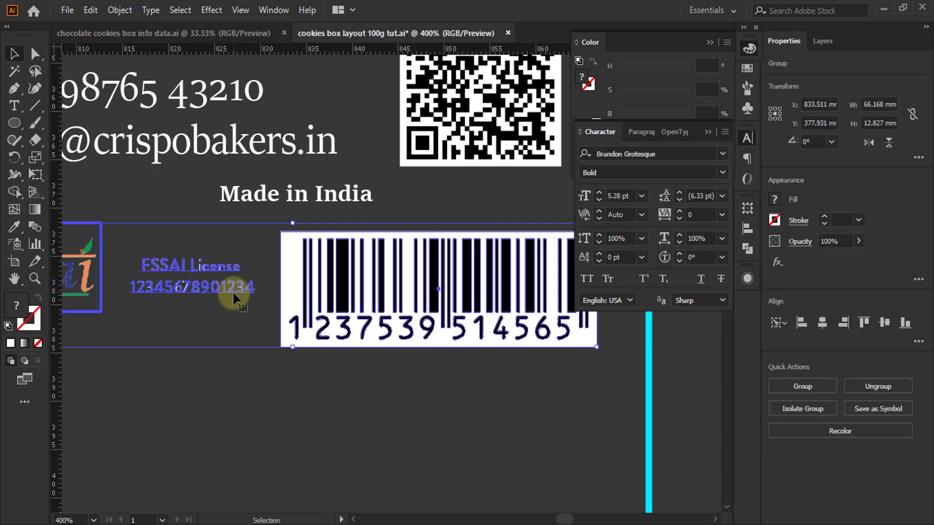
click(883, 324)
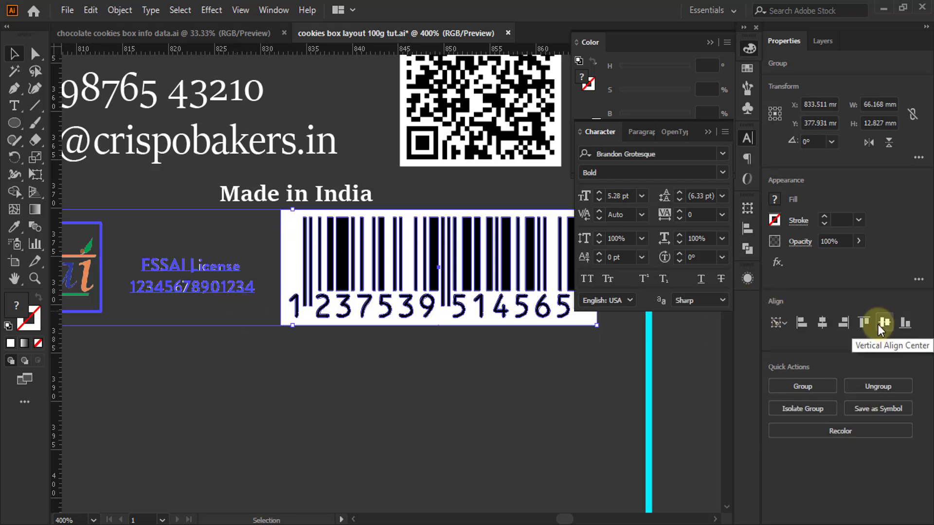
key(Down)
key(Down)
key(Down)
key(Down)
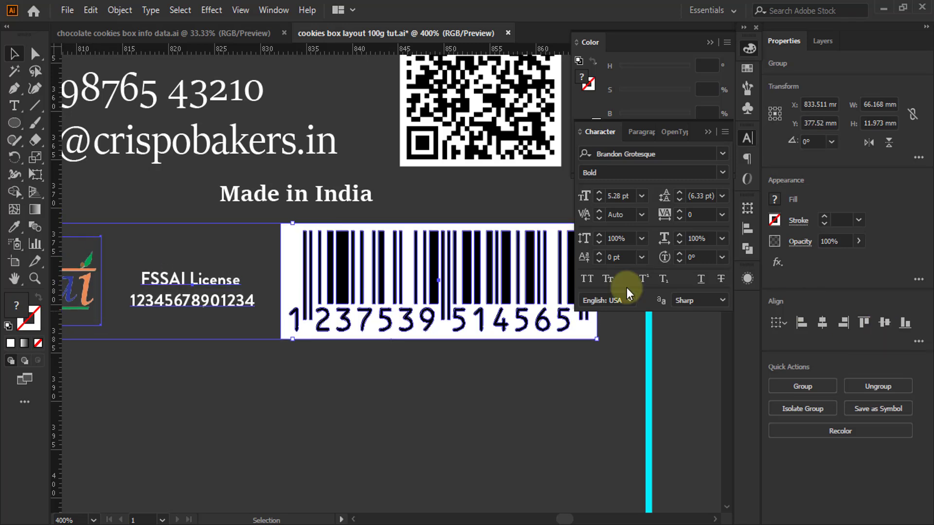
key(ctrl+minus)
key(ctrl+minus)
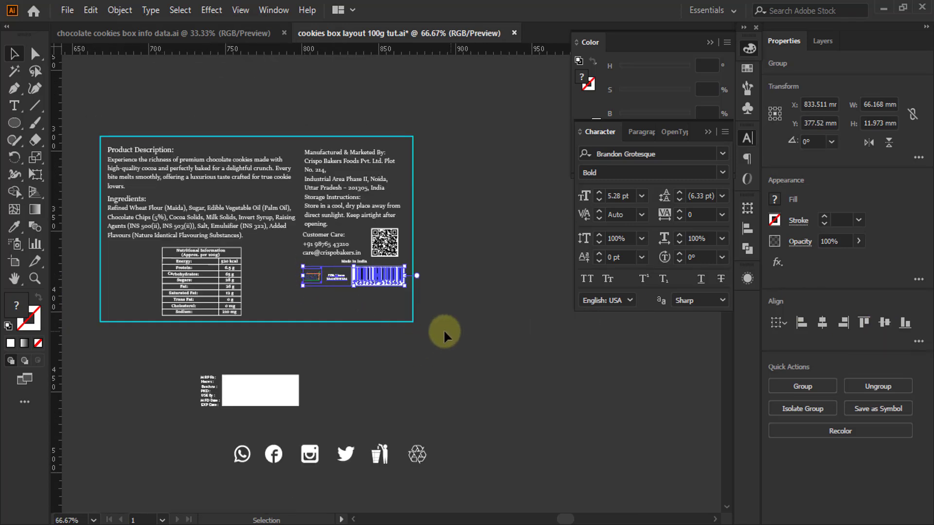
click(427, 331)
Move the MRP and batch details block below the FSSAI logo and scale it down to about 42.9 mm wide
scroll(447, 298, down, 3)
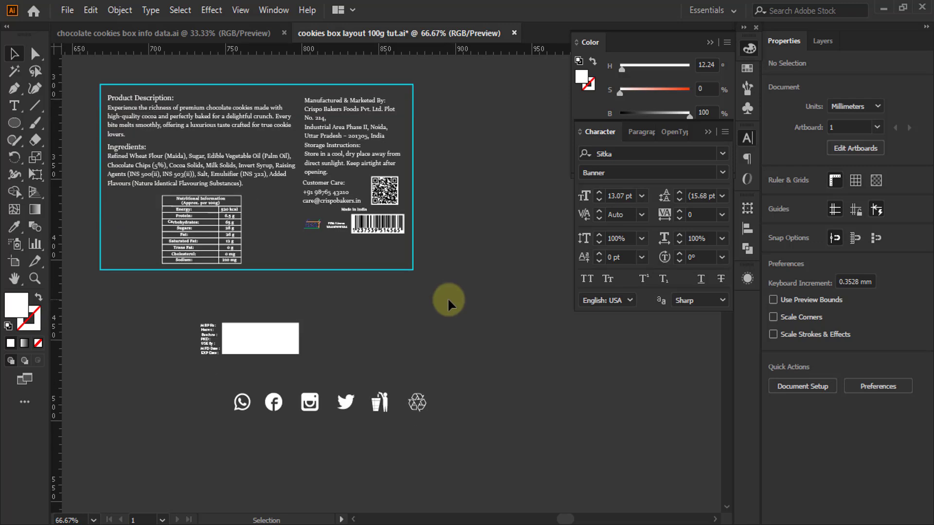
drag(288, 299, 378, 216)
scroll(369, 210, up, 3)
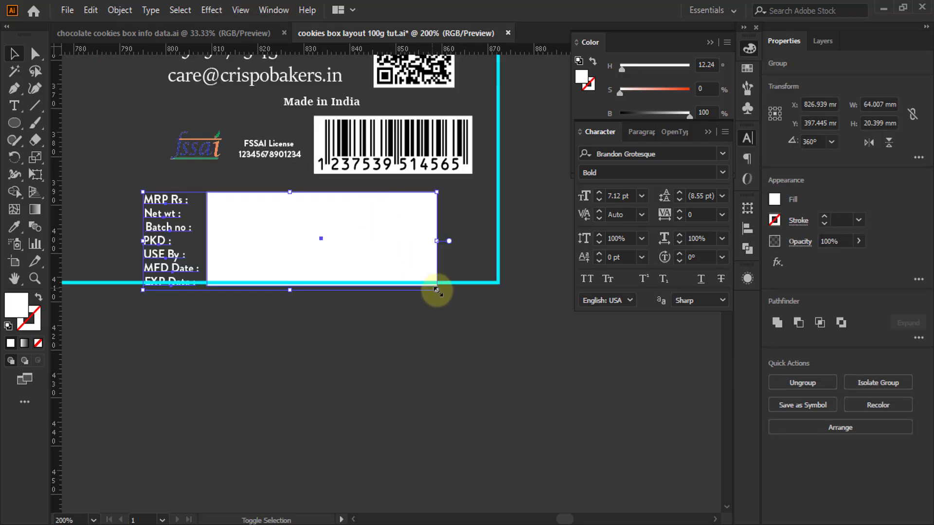
drag(436, 289, 375, 254)
scroll(489, 287, down, 2)
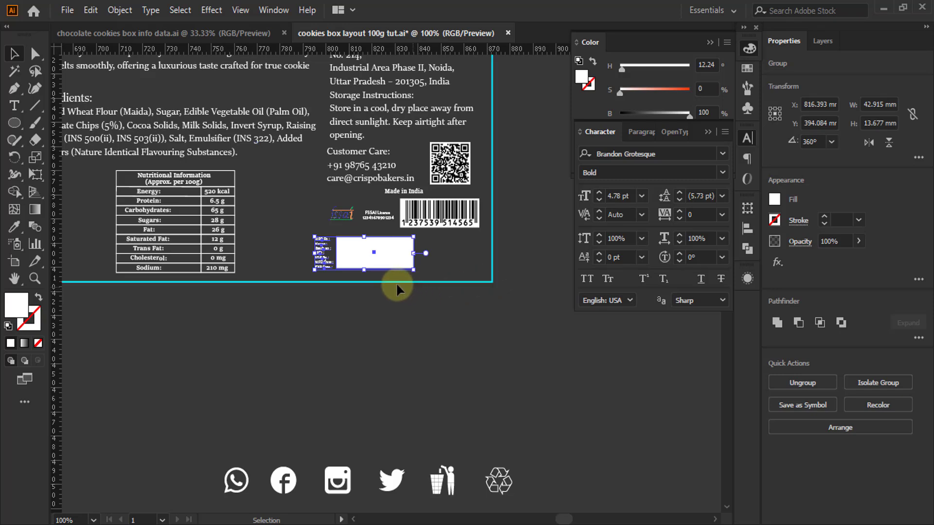
Move the Nutritional Information table left so it sits near the panel's left edge under the ingredients text
scroll(469, 290, down, 2)
scroll(295, 273, up, 2)
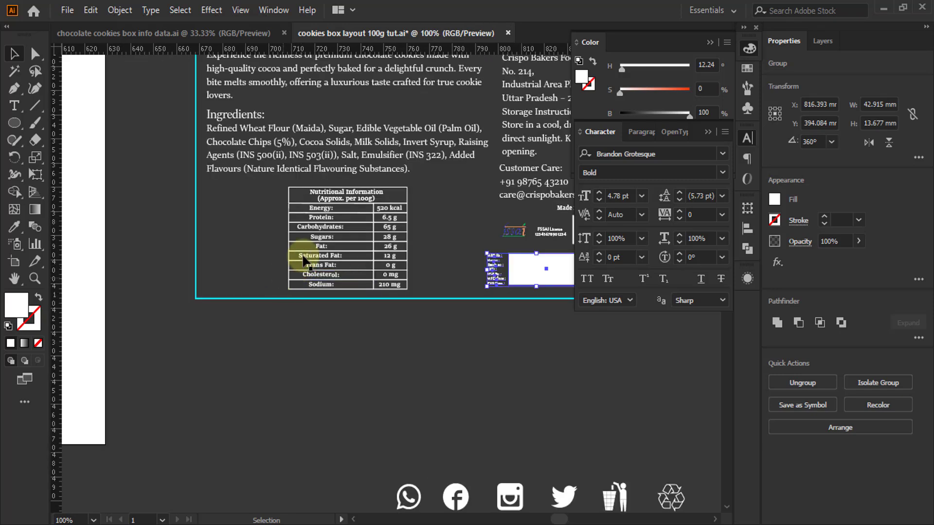
click(340, 221)
click(341, 218)
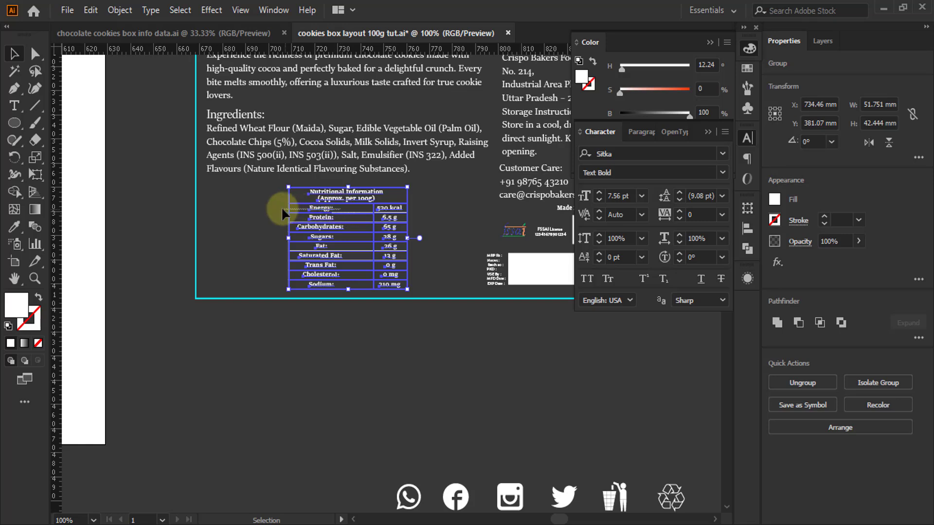
click(363, 198)
click(362, 199)
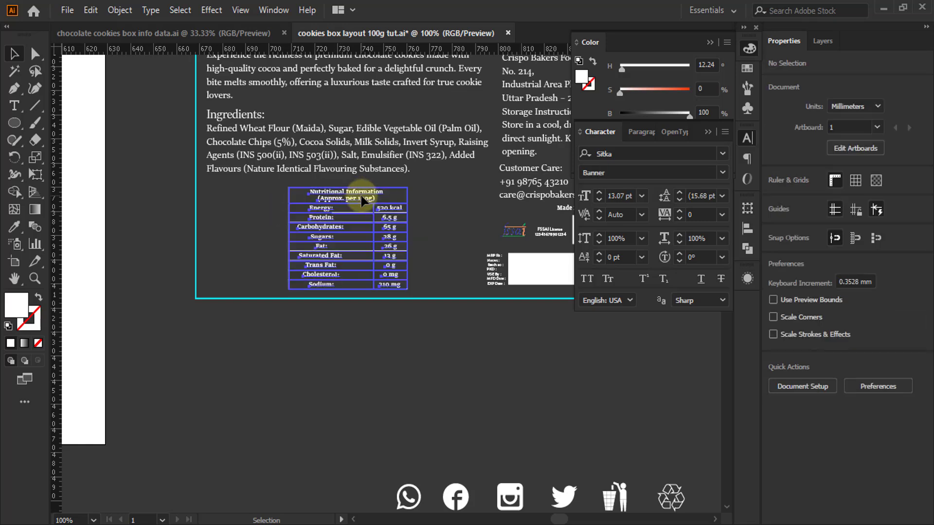
drag(353, 199, 286, 194)
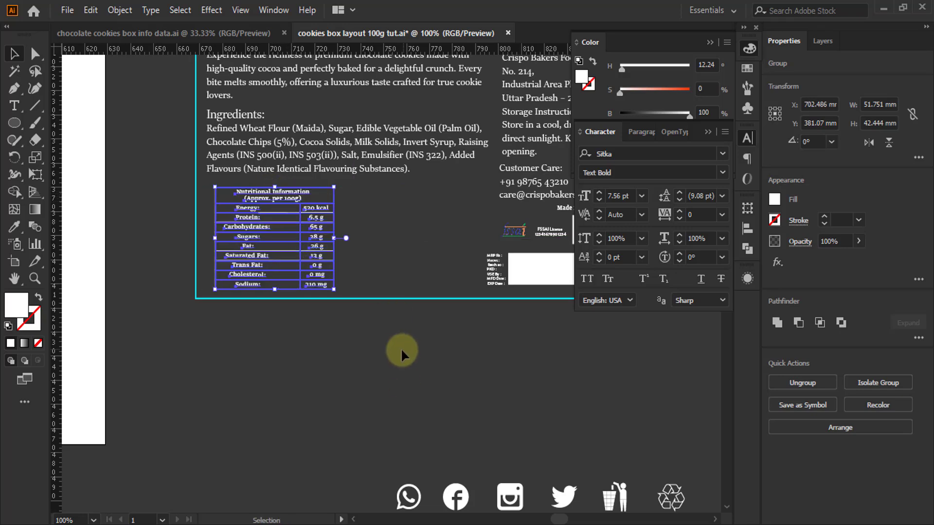
click(393, 354)
Move the MRP and batch details block beside the nutrition table and enlarge it to about 52.9 mm wide
scroll(240, 270, down, 1)
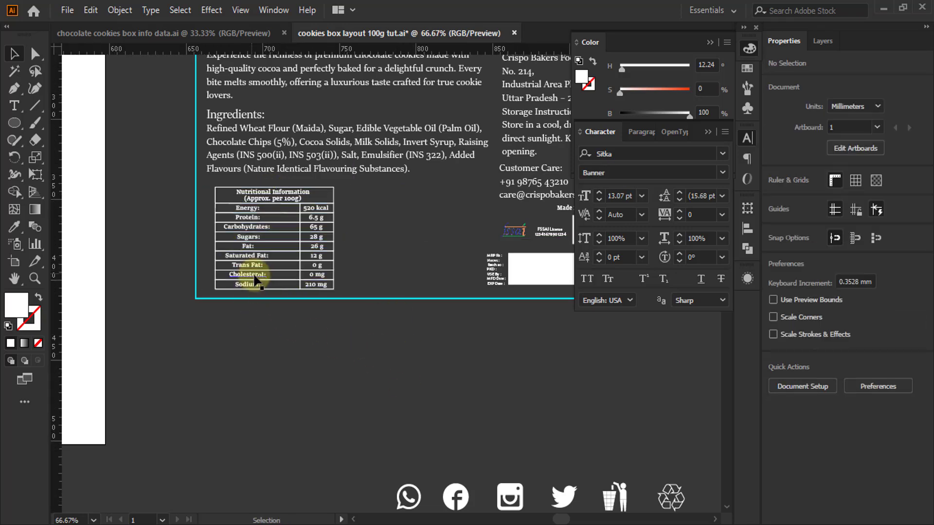
scroll(417, 291, up, 2)
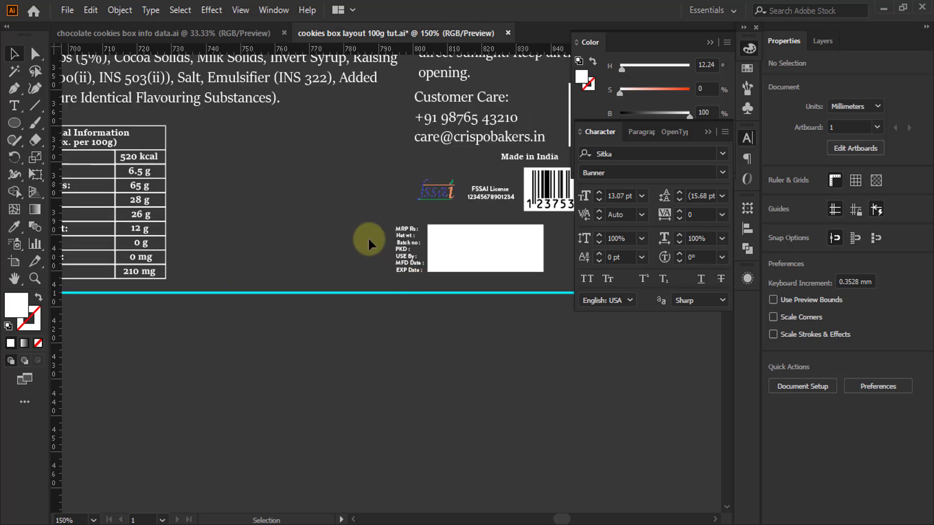
scroll(368, 238, down, 1)
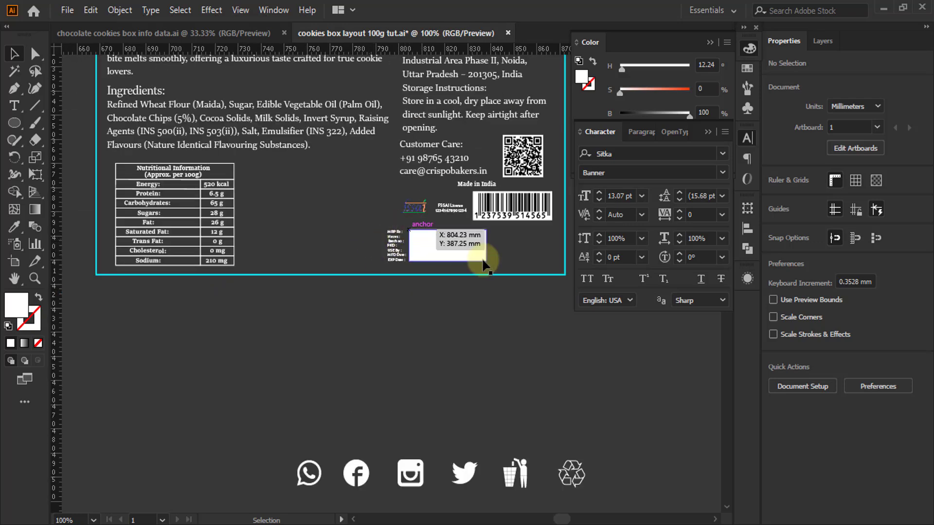
drag(467, 253, 372, 223)
drag(326, 192, 319, 204)
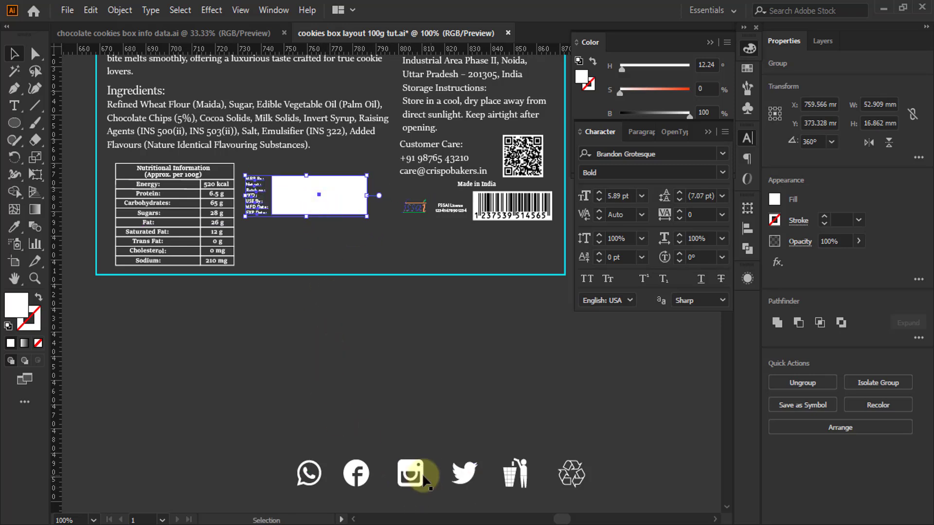
Place the row of social media and recycling icons below the MRP block and scale it down to about 55.5 mm wide
drag(415, 487, 368, 241)
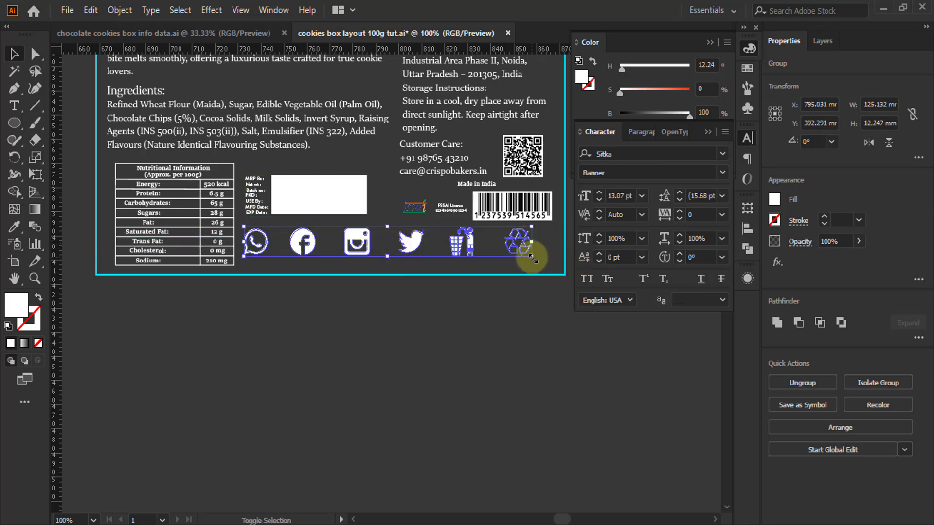
drag(533, 258, 373, 240)
double_click(336, 189)
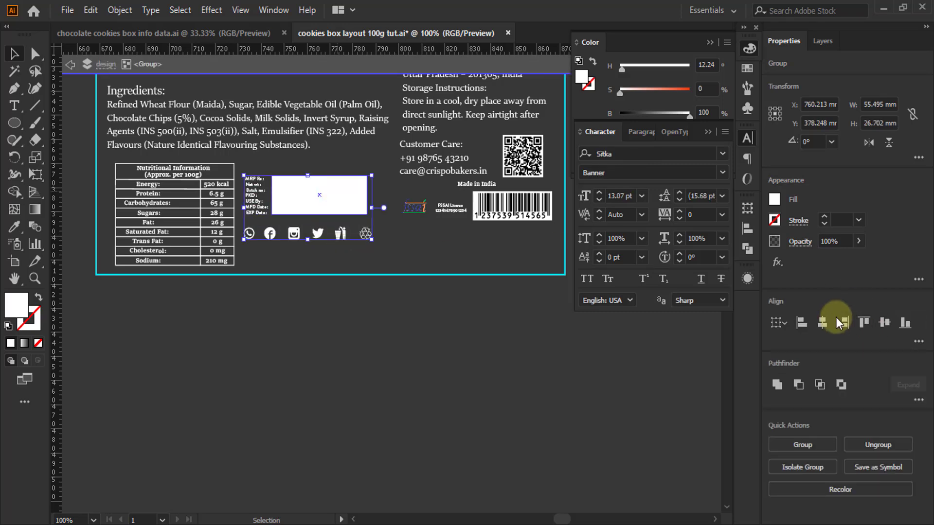
double_click(451, 346)
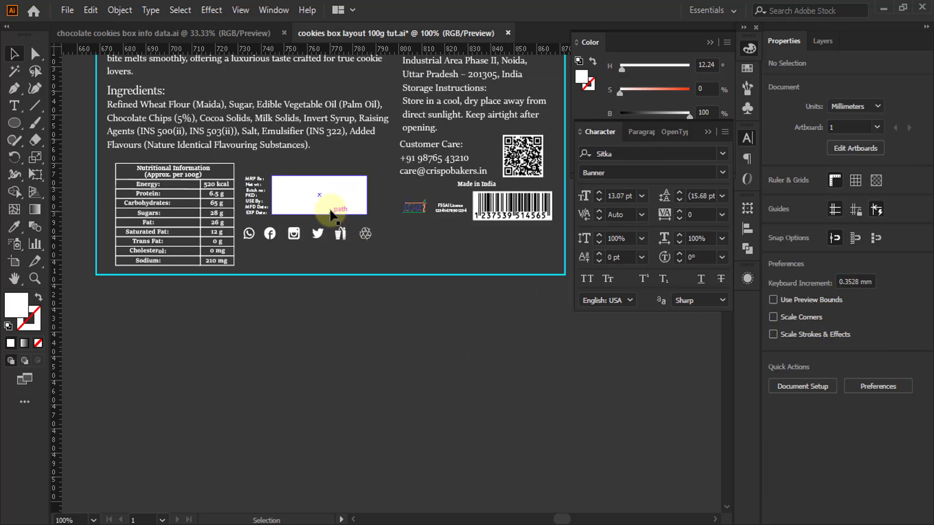
Centre the icon row horizontally on the MRP block as key object, and group the two together
click(327, 235)
click(337, 202)
click(822, 323)
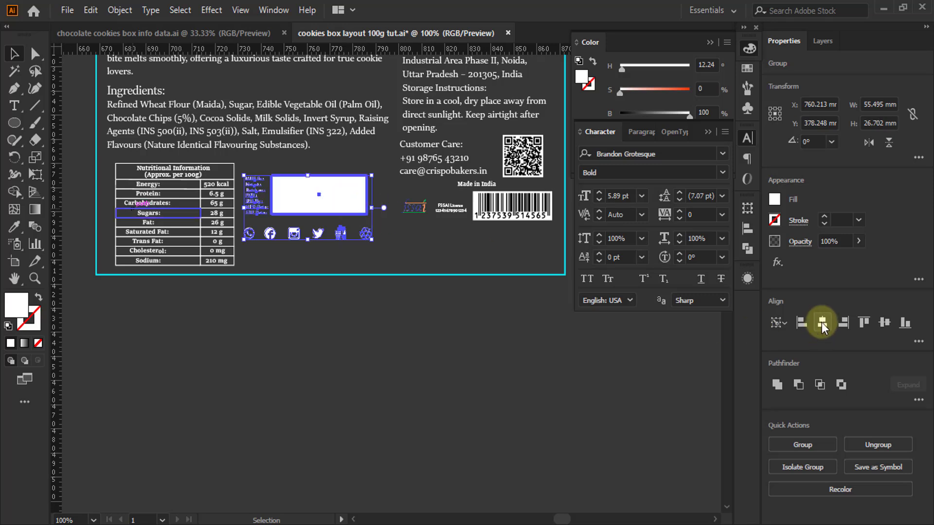
key(ctrl+g)
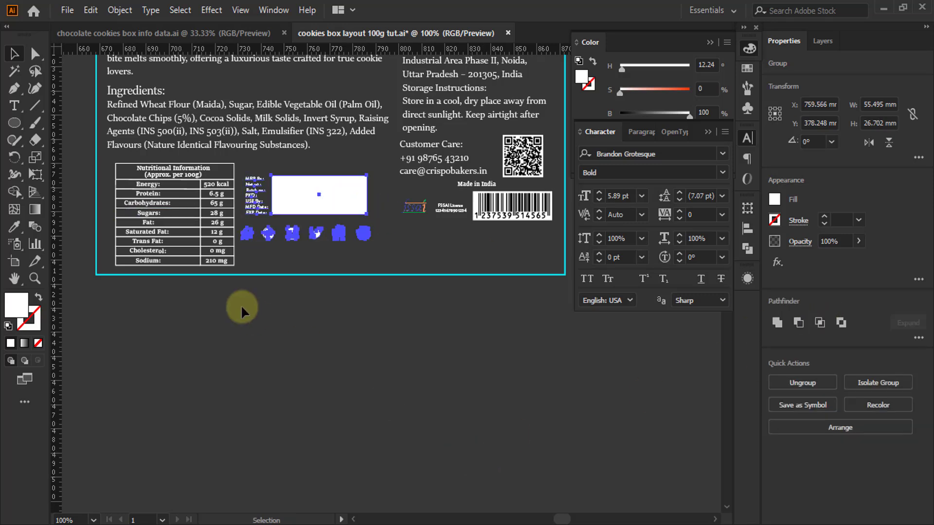
Vertically centre the MRP and icons group on the nutrition table, using the table as the key object
shift+click(214, 254)
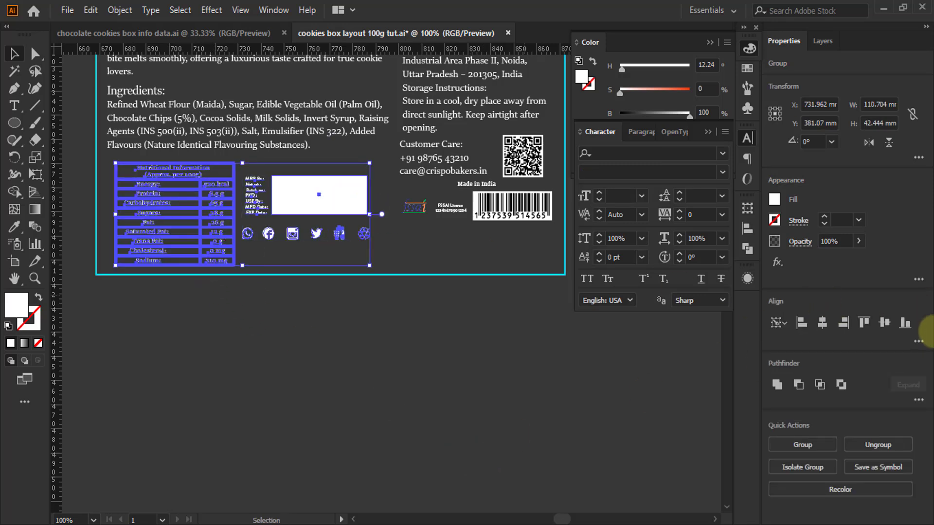
click(889, 323)
click(470, 409)
scroll(466, 415, up, 3)
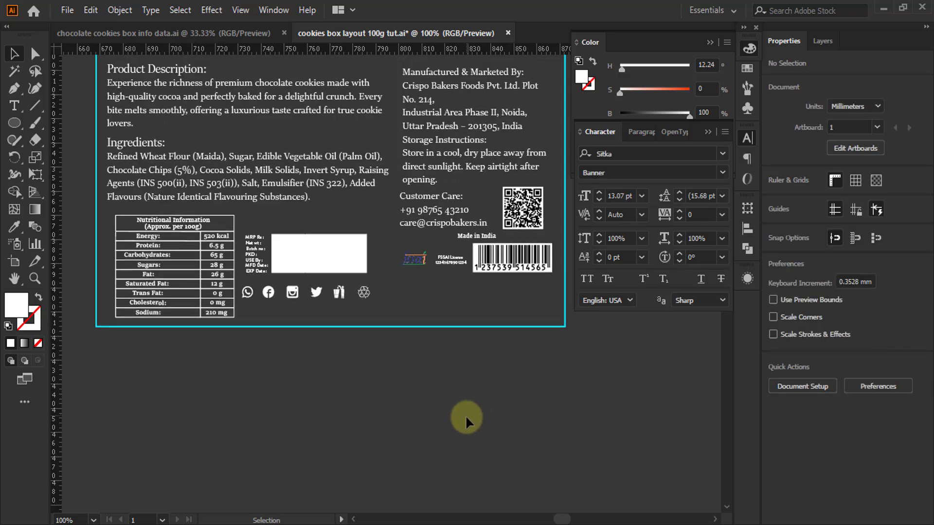
Move the barcode below the FSSAI logo, left-aligned with it, and enlarge it proportionally to about 47.5 mm wide
scroll(581, 324, up, 2)
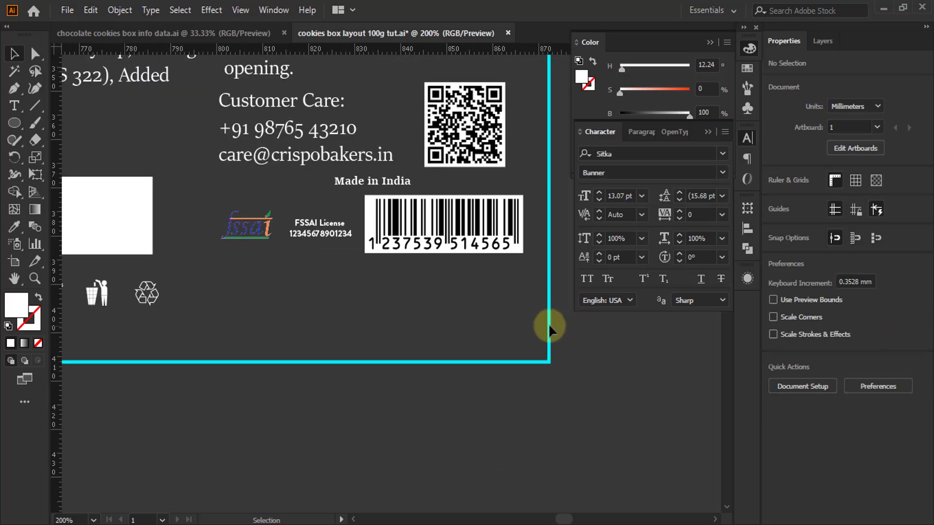
drag(445, 251, 298, 312)
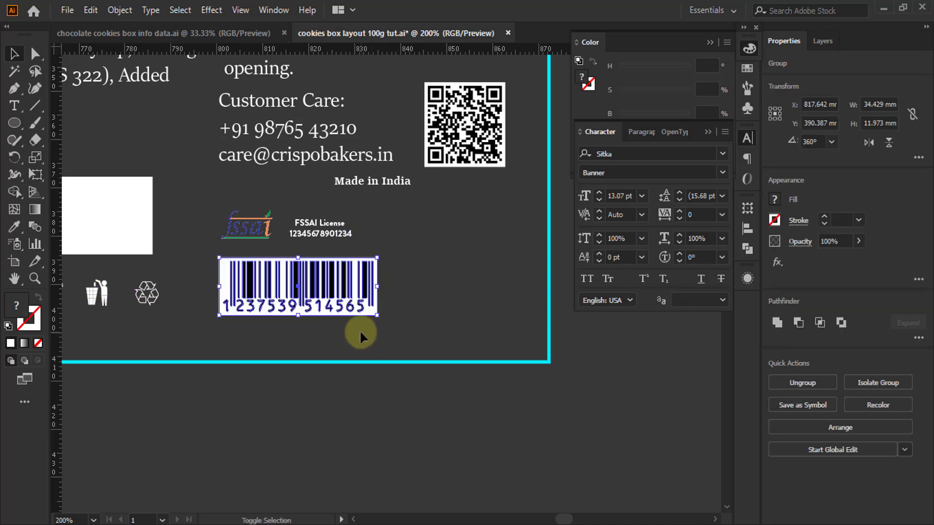
drag(376, 314, 438, 338)
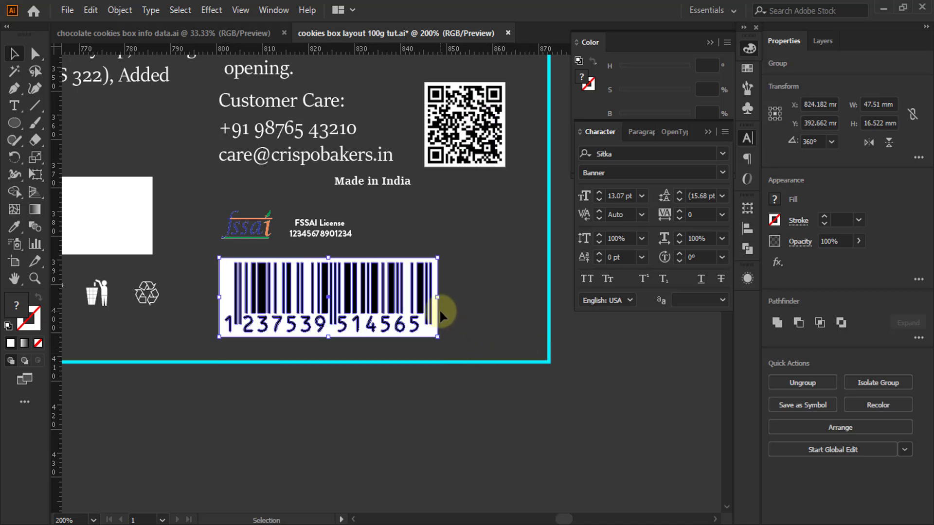
drag(440, 295, 258, 297)
key(ctrl+z)
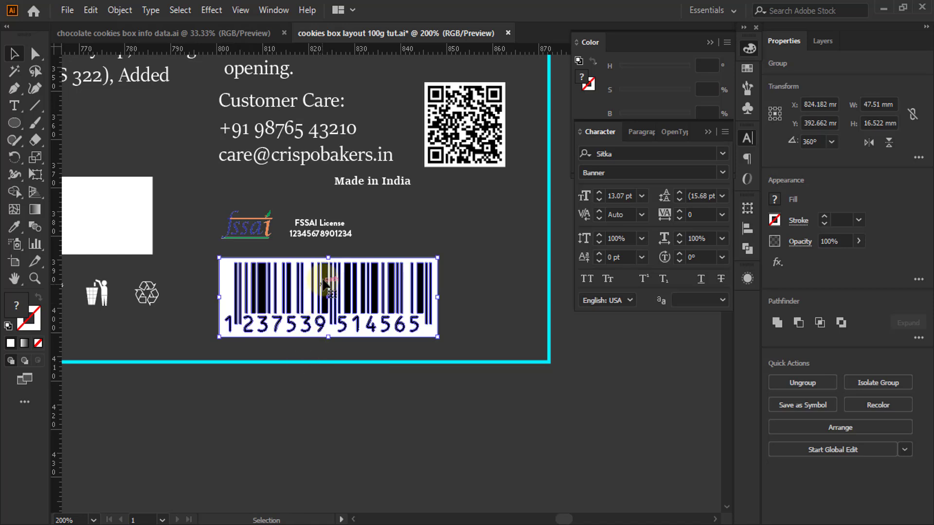
drag(329, 261, 263, 400)
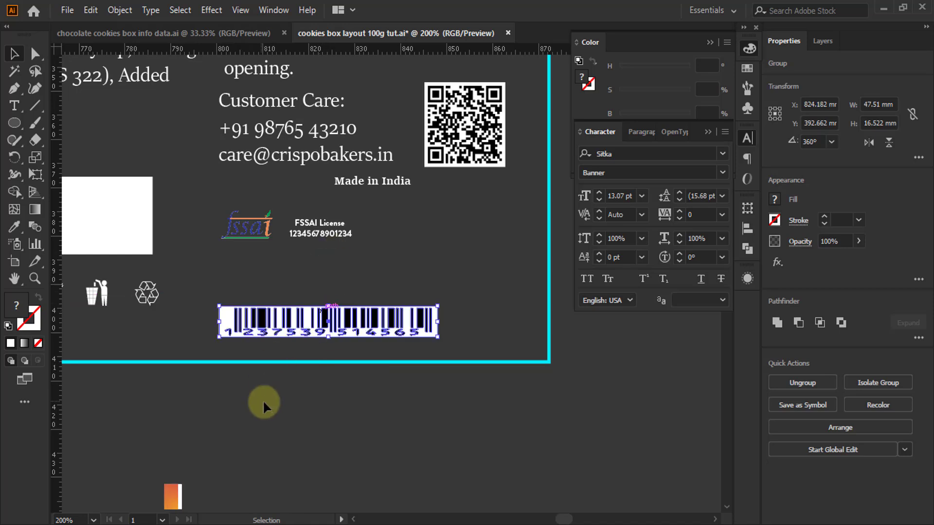
key(ctrl+z)
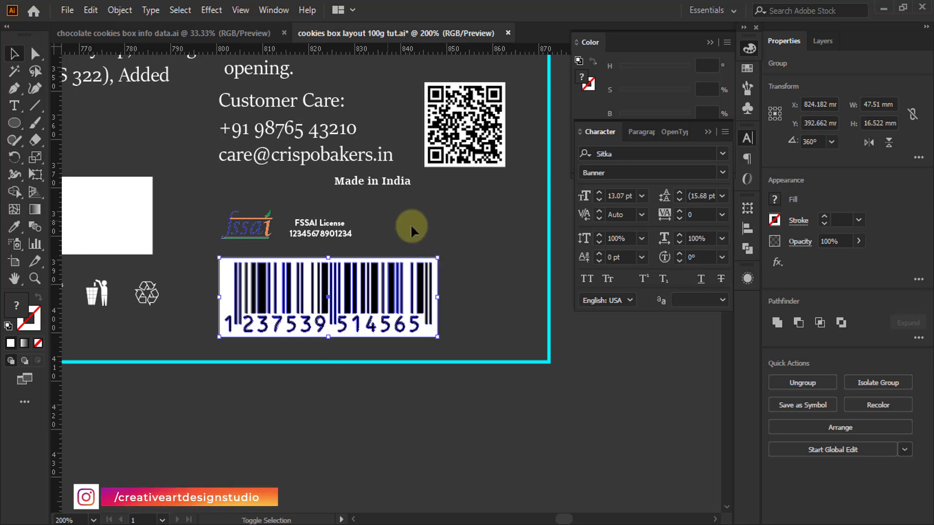
Enlarge the barcode to about 62.7 mm wide and centre the FSSAI licence group horizontally on it as key object
drag(438, 258, 512, 234)
drag(496, 285, 493, 295)
click(330, 234)
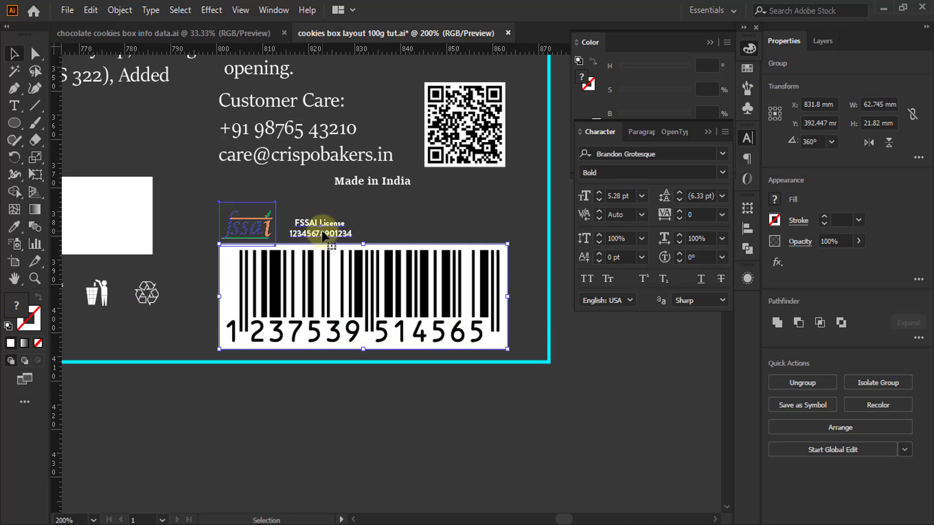
shift+click(501, 273)
click(501, 272)
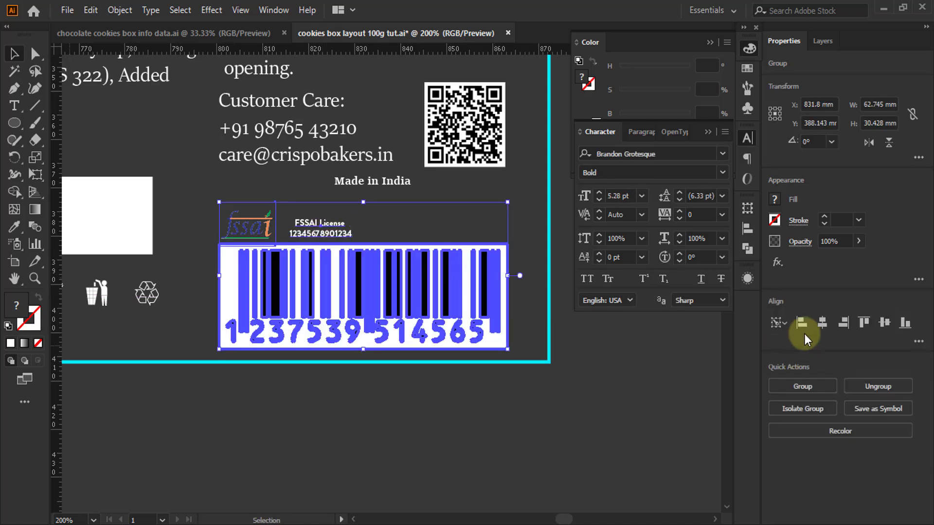
click(826, 323)
click(521, 452)
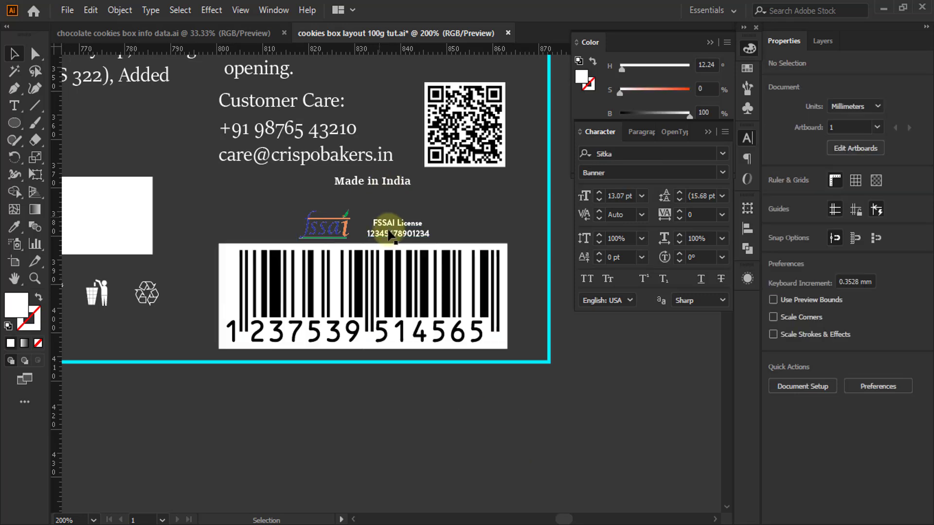
Nudge the FSSAI logo and licence group slightly up, away from the barcode
click(398, 236)
key(Up)
key(Up)
key(Up)
key(Up)
key(Up)
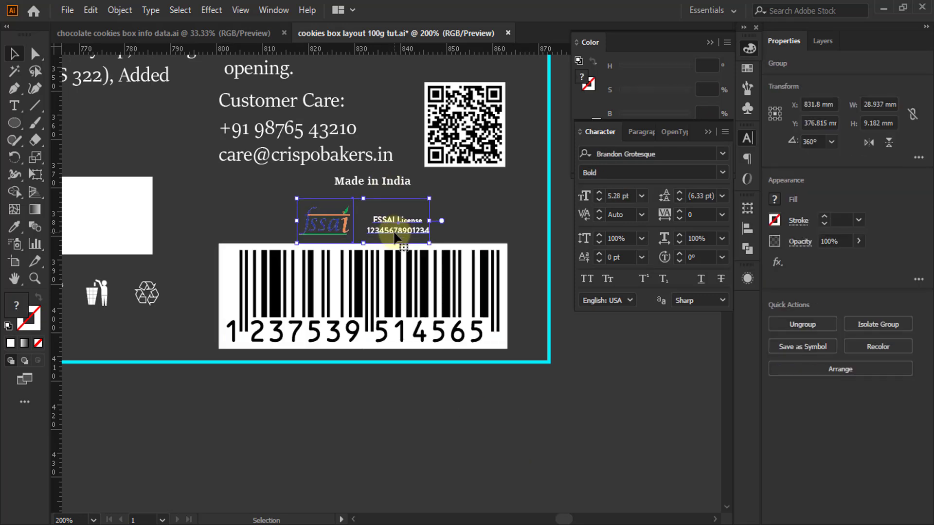
scroll(391, 229, down, 1)
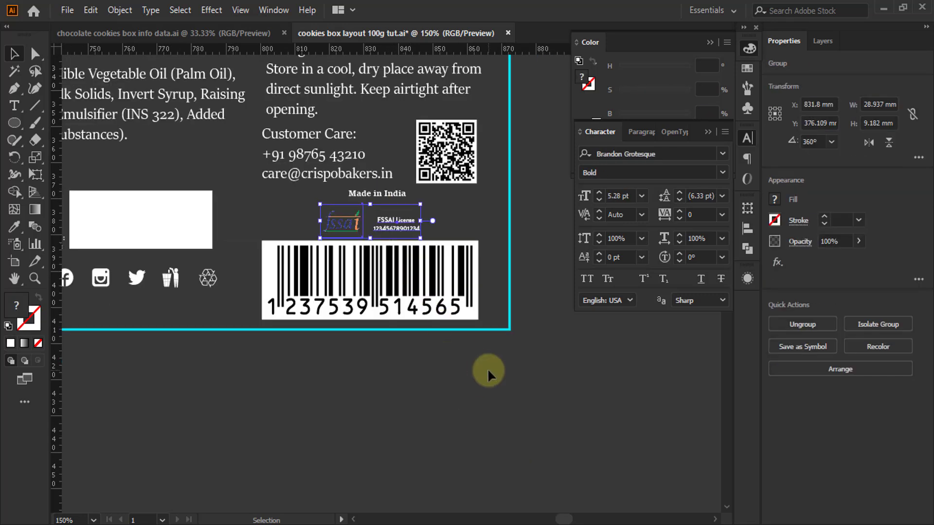
click(504, 333)
Group all the back panel texts, tables, icons and codes together, leaving out the cyan rectangle
scroll(504, 333, down, 6)
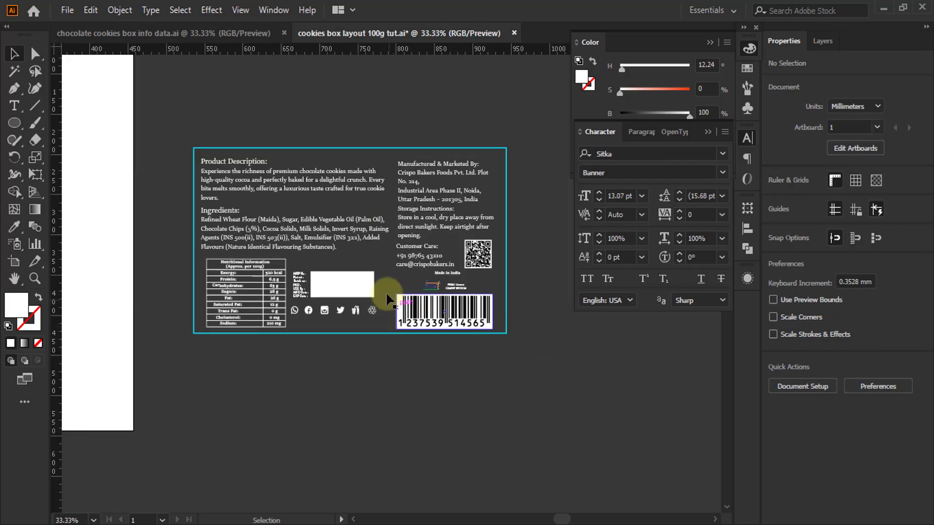
scroll(417, 271, up, 2)
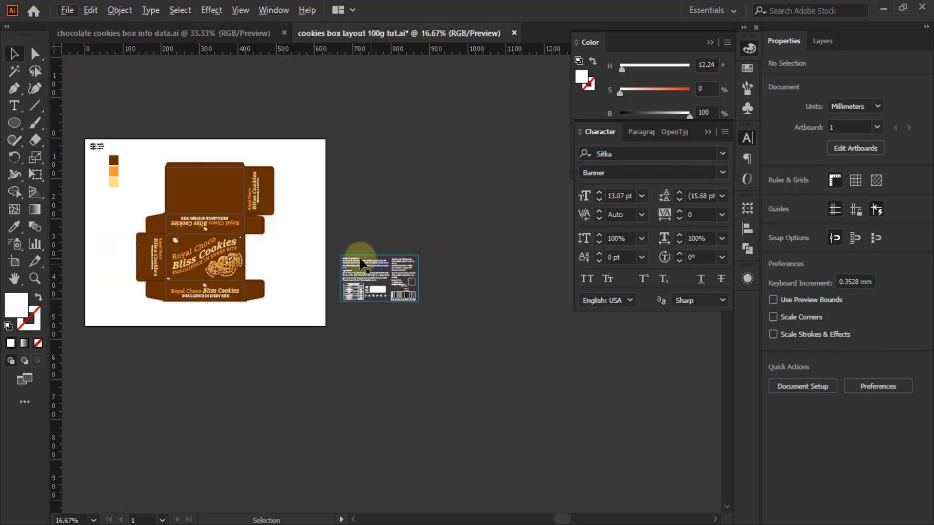
scroll(352, 250, up, 2)
scroll(417, 296, up, 2)
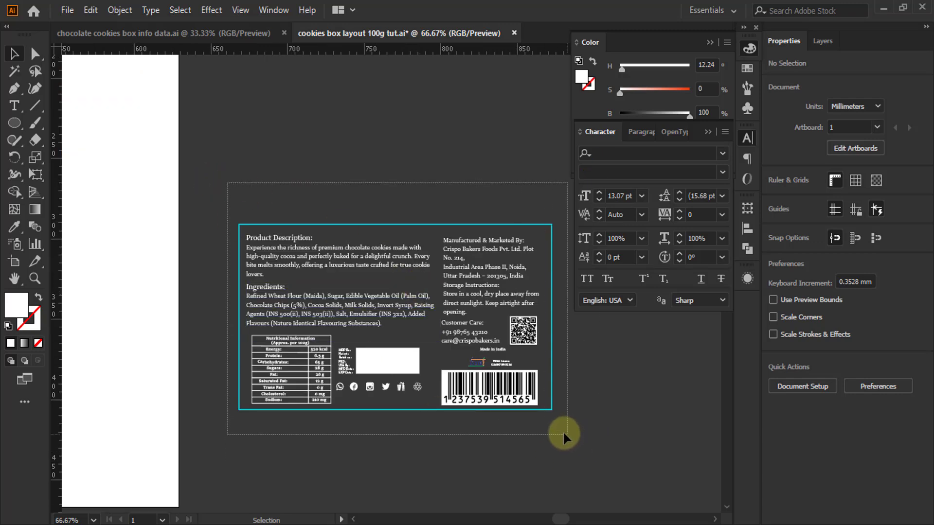
drag(563, 431, 449, 127)
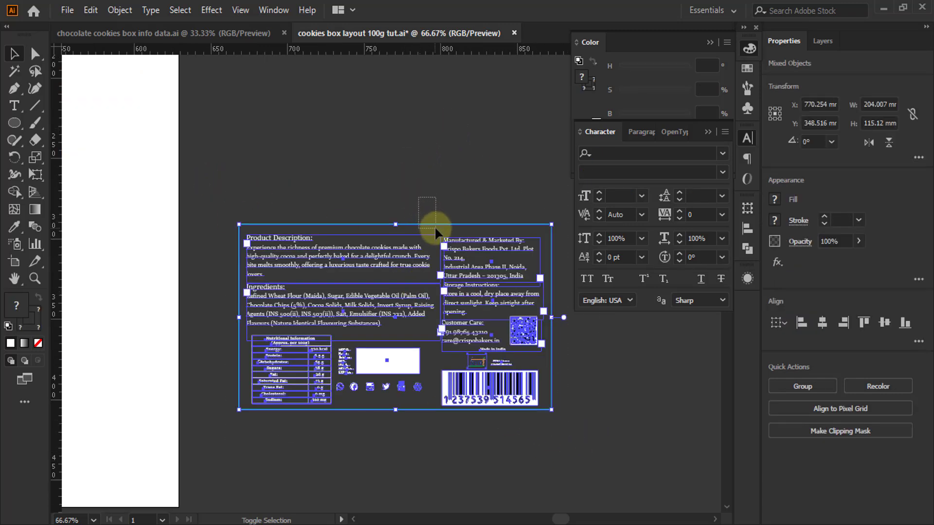
key(ctrl+g)
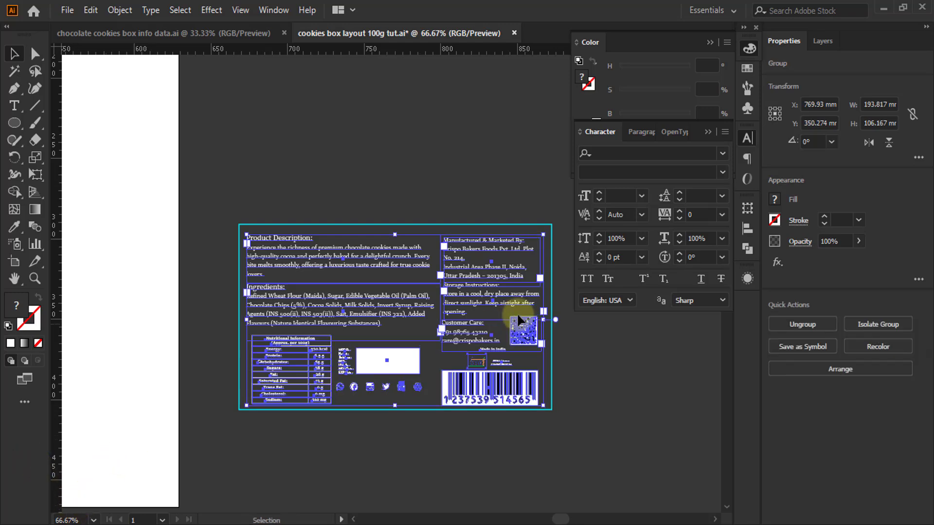
Centre the back panel content group horizontally on the cyan rectangle, using the rectangle as the key object
scroll(423, 228, up, 2)
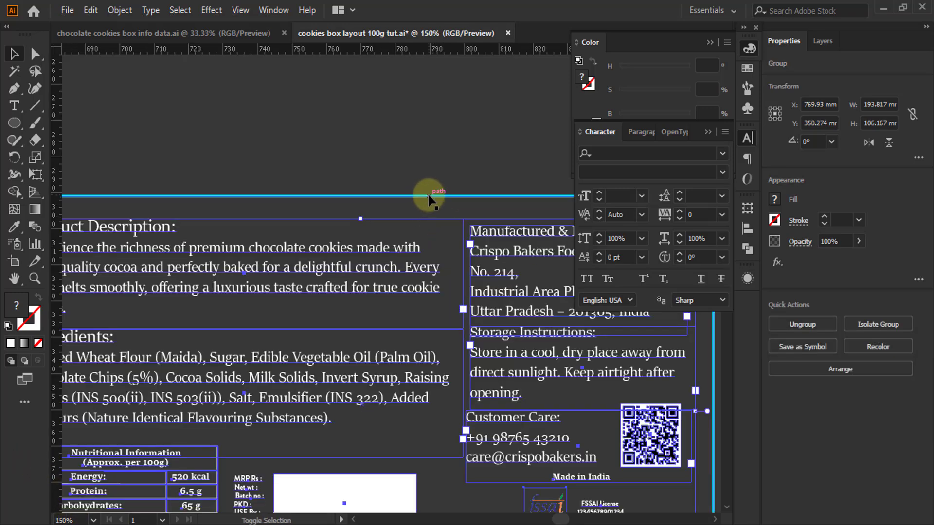
key(ctrl+shift+g)
shift+click(427, 194)
click(470, 217)
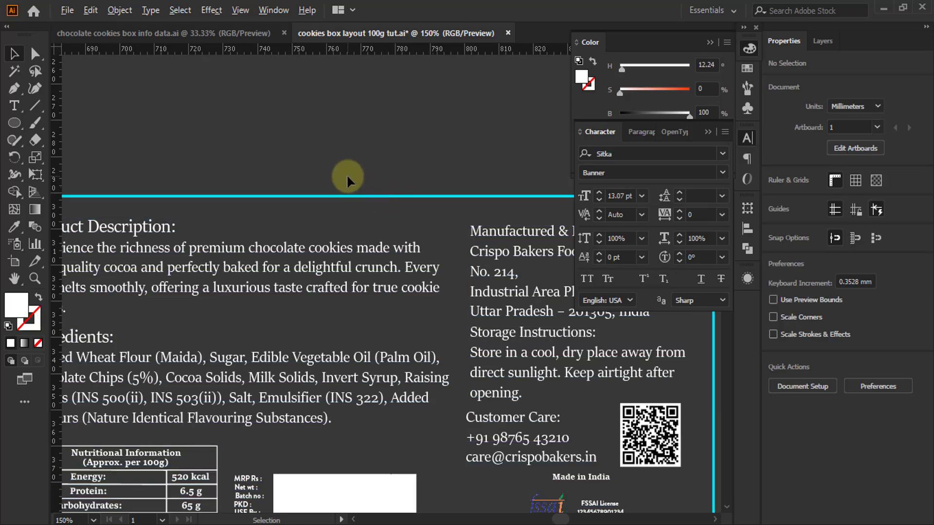
scroll(347, 175, down, 3)
drag(283, 137, 321, 188)
scroll(323, 187, up, 3)
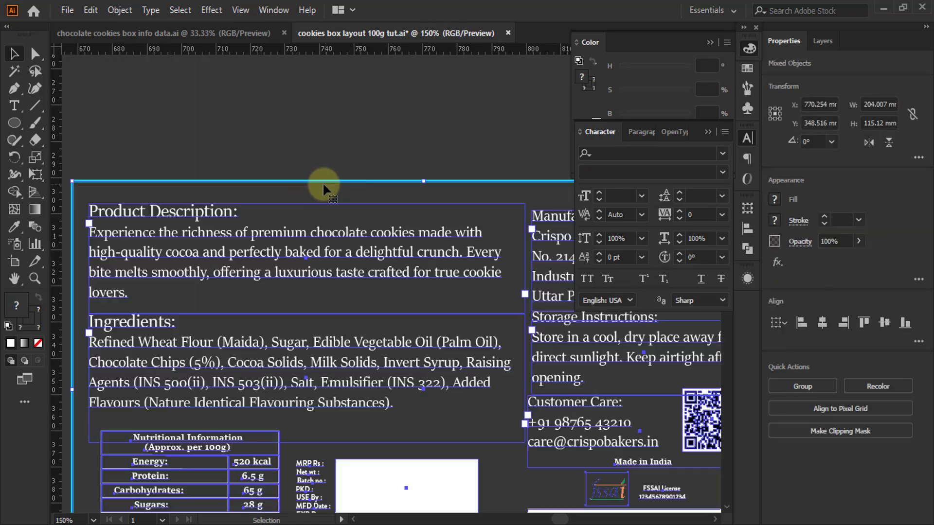
click(823, 323)
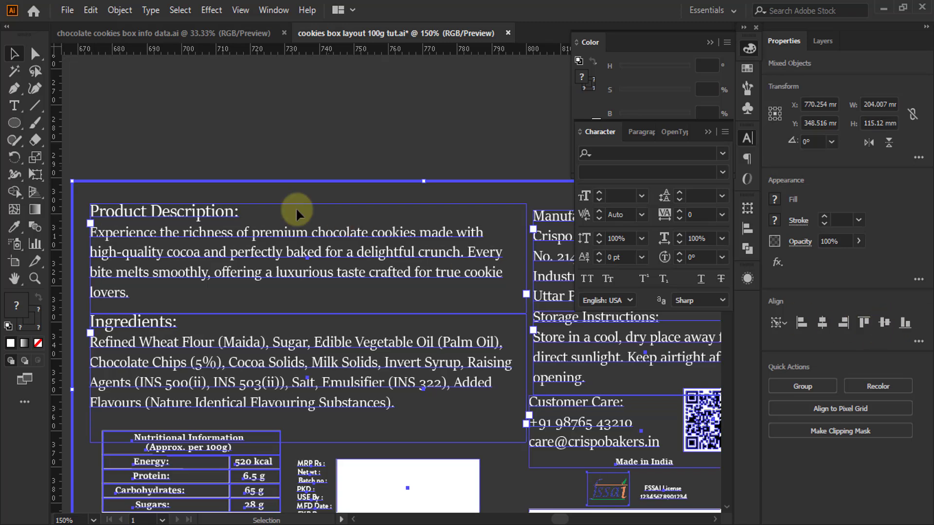
Move the back panel content with its rectangle onto the box's uppermost large panel, fitted to the crease lines, and rotate it 180°
scroll(303, 188, down, 7)
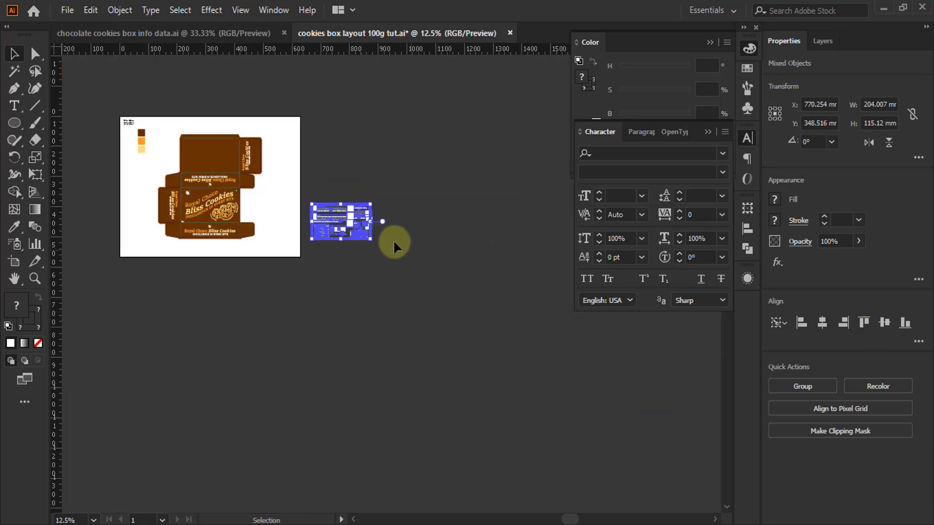
drag(341, 218, 221, 157)
scroll(175, 151, up, 5)
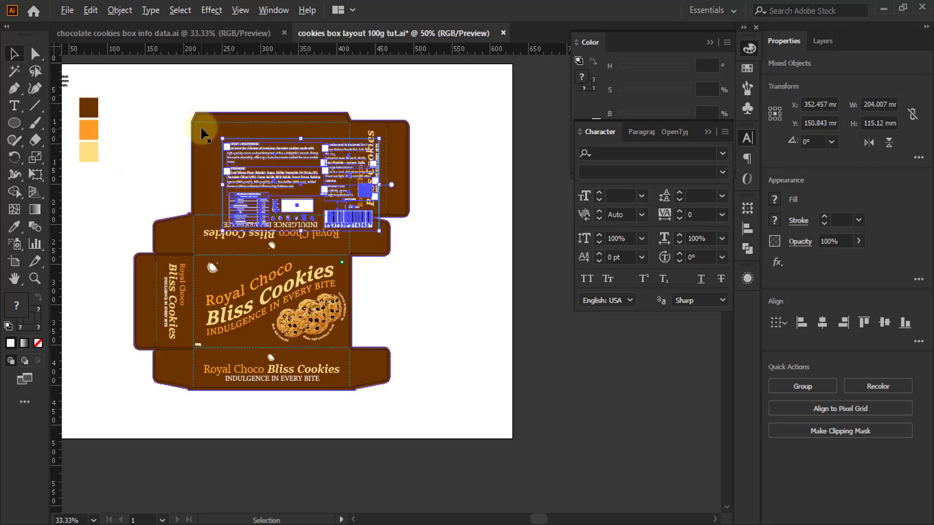
scroll(269, 158, up, 3)
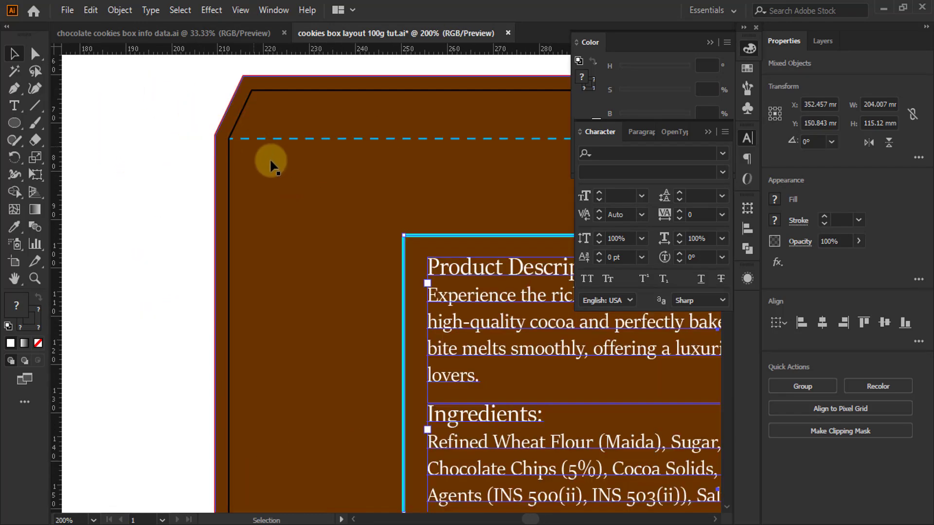
drag(423, 232, 249, 136)
scroll(229, 150, down, 3)
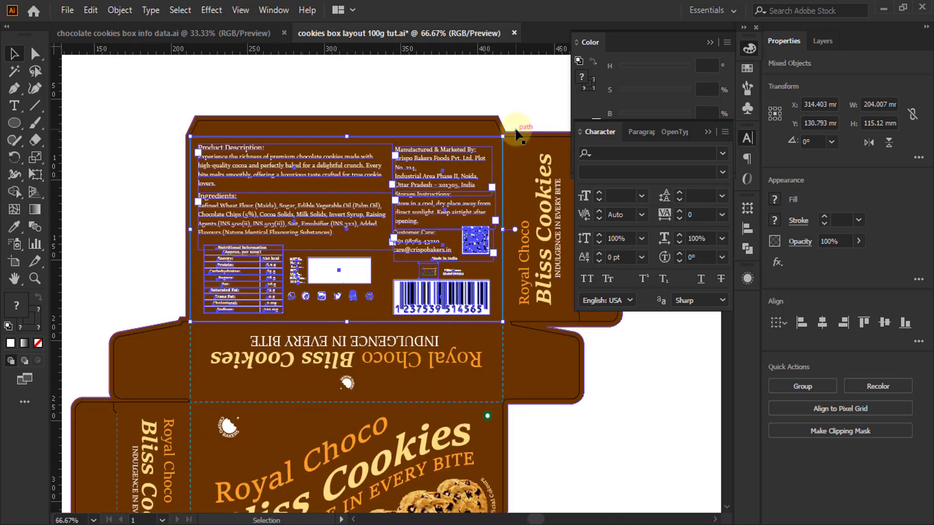
drag(506, 125, 179, 333)
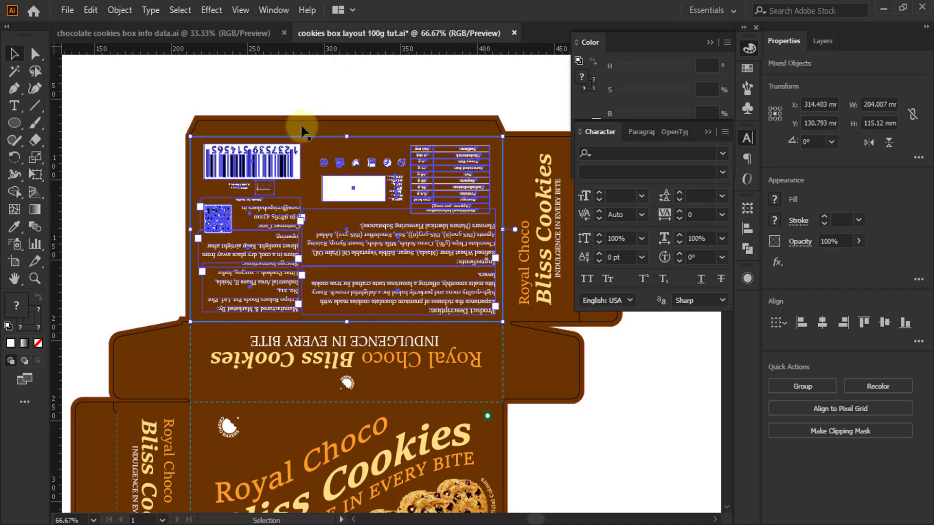
click(287, 74)
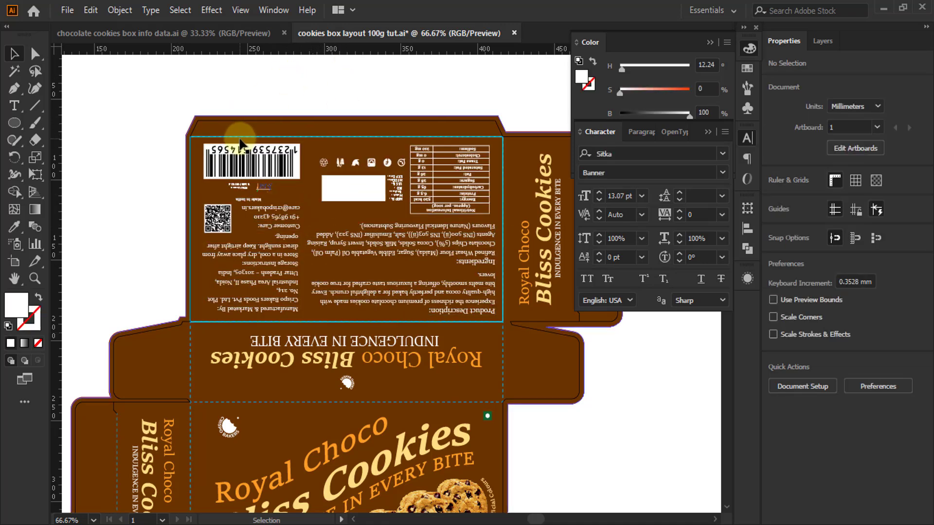
Delete the cyan rectangle around the back panel content
click(240, 139)
drag(285, 103, 328, 77)
key(ctrl+z)
key(ctrl+minus)
key(ctrl+minus)
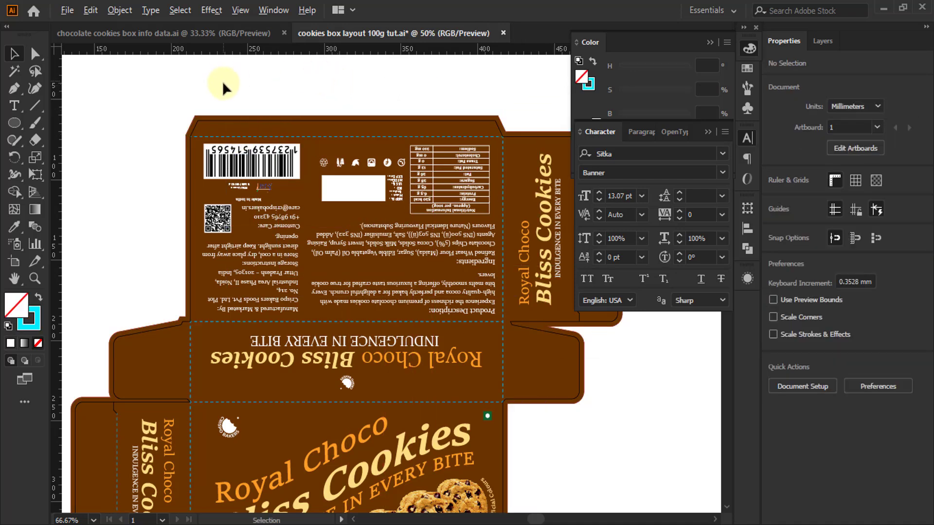
scroll(176, 133, up, 1)
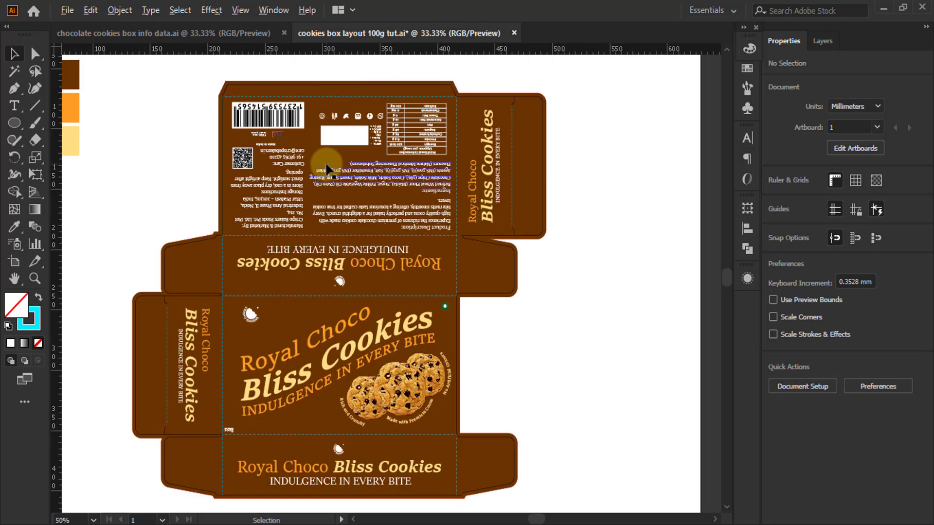
Place a copy of a front panel cookie image beside the box and enlarge it to about 73.3 mm wide
scroll(326, 163, down, 1)
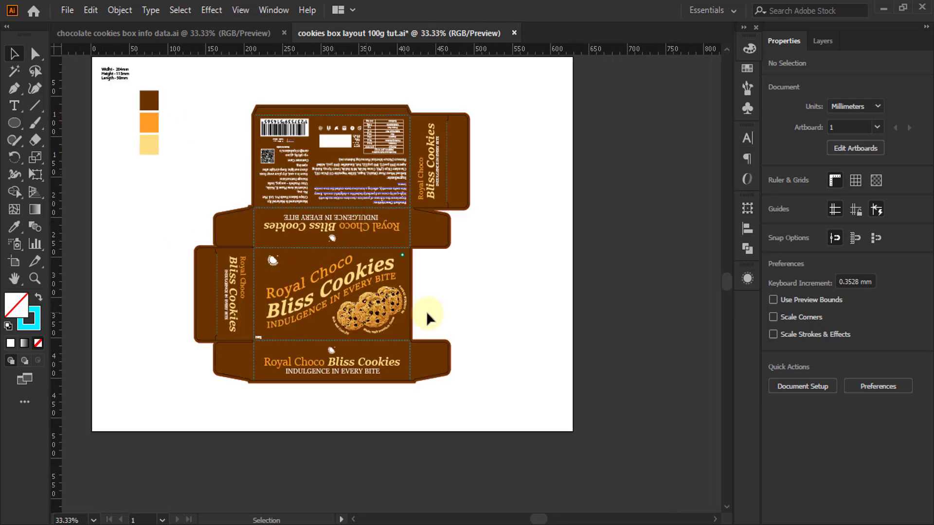
drag(383, 330, 572, 301)
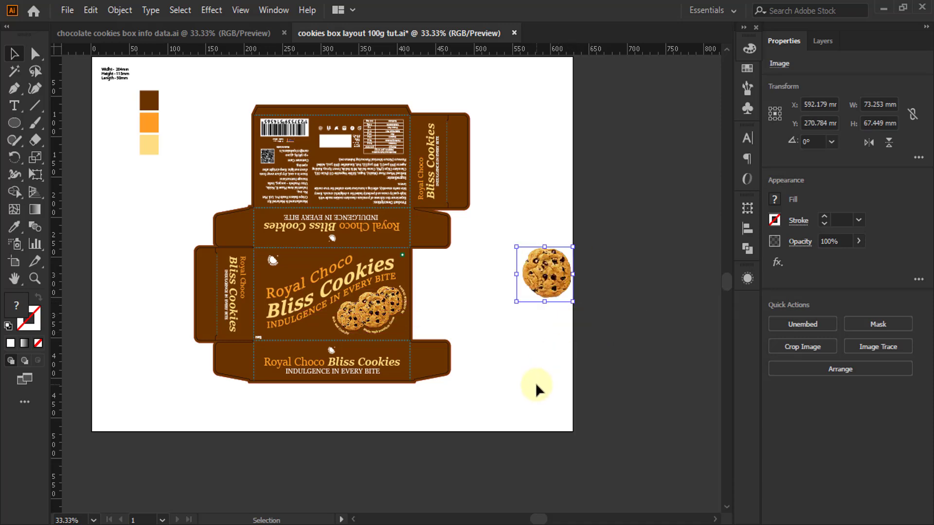
click(466, 363)
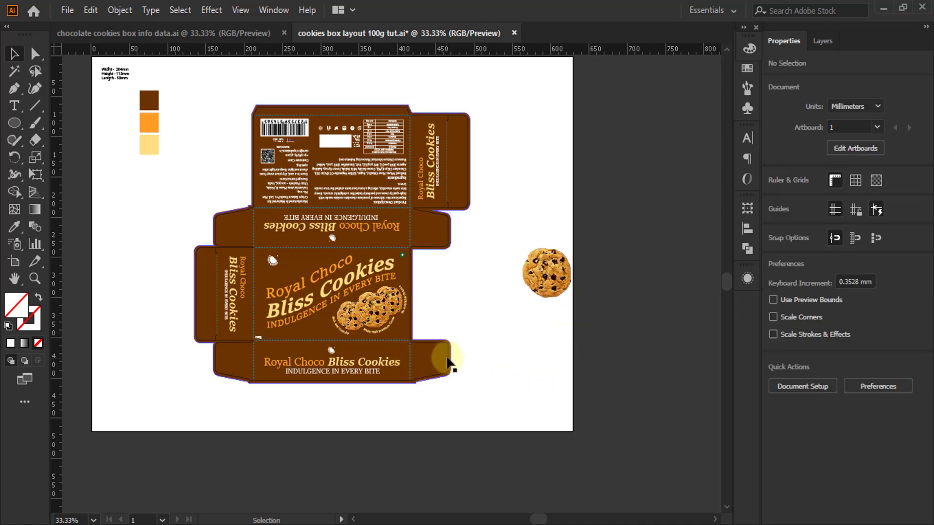
Duplicate the brown box background shape in place and move the copy to the top of the design layer
click(446, 365)
drag(441, 404, 468, 457)
key(ctrl+z)
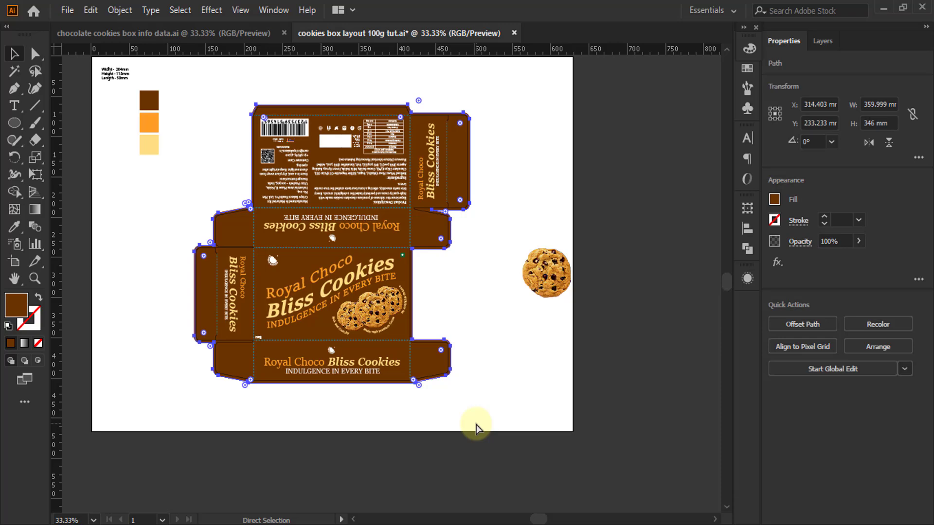
key(v)
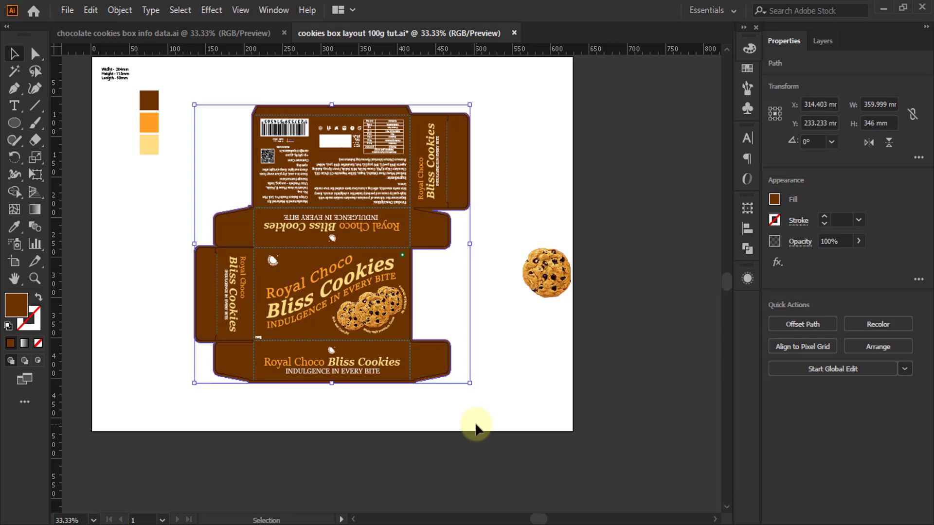
click(823, 41)
click(805, 93)
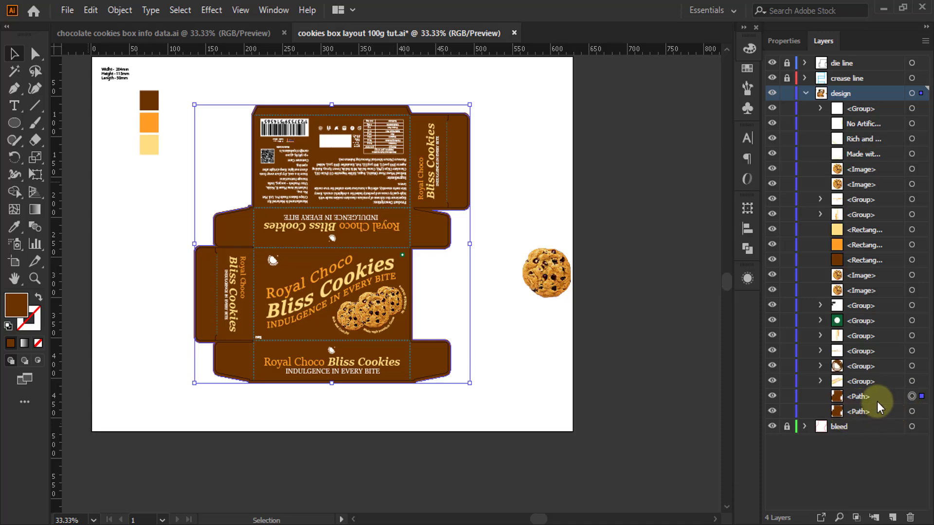
drag(878, 402, 860, 107)
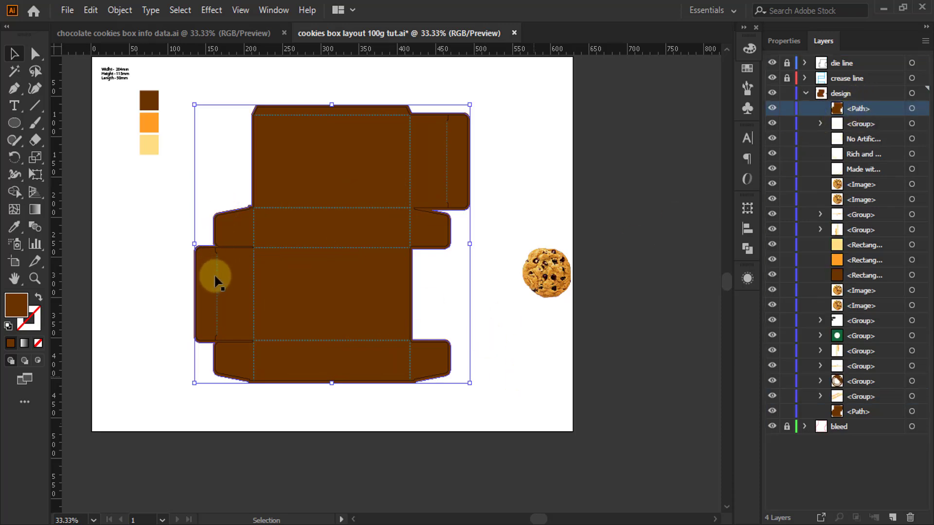
Give the topmost background-shaped copy no fill and a bright green outline with hue 79.06, saturation 100 and brightness 100
scroll(225, 267, up, 1)
scroll(267, 267, down, 2)
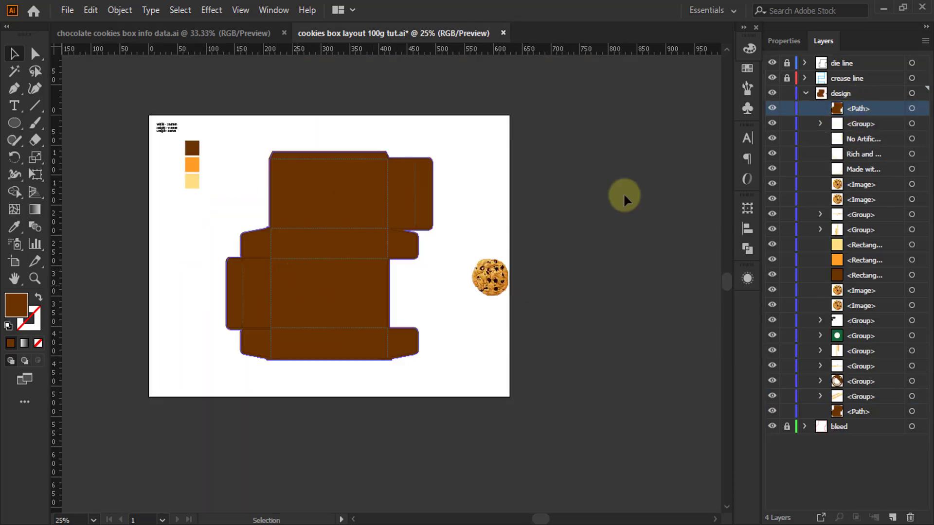
click(344, 184)
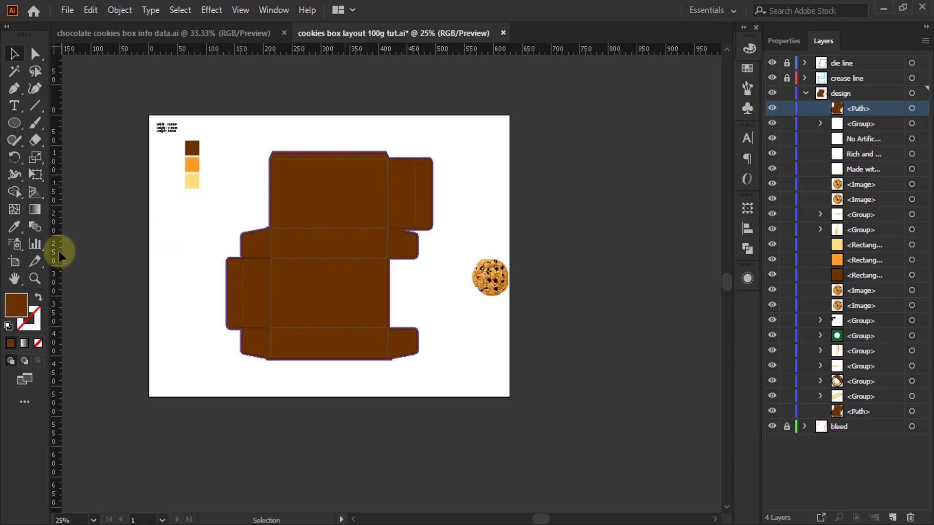
click(39, 298)
click(37, 325)
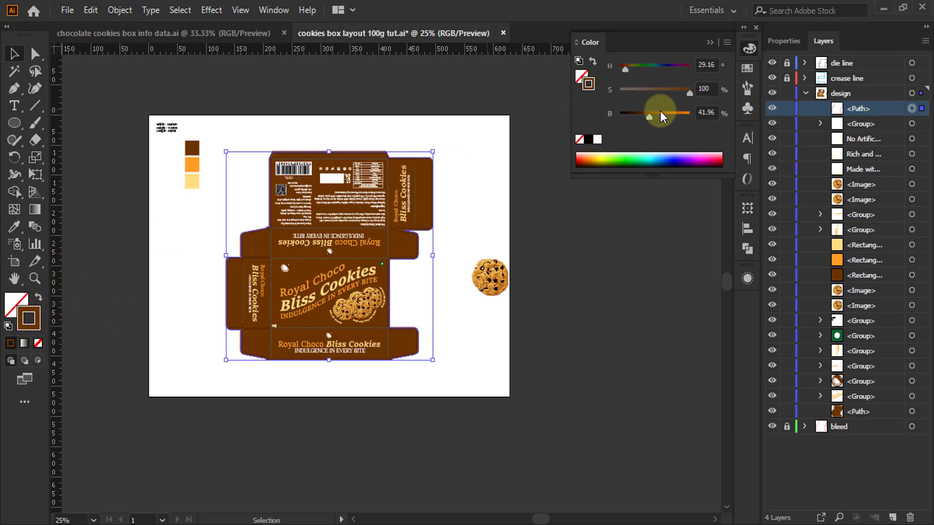
drag(628, 69, 637, 69)
drag(658, 124, 772, 121)
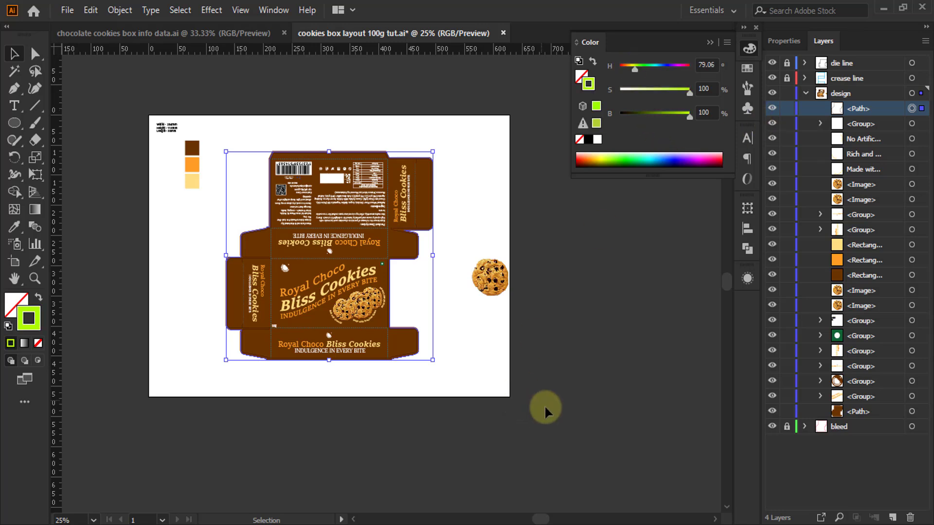
Set the green outline's stroke weight to 2 pt and check it along the box edge
click(785, 42)
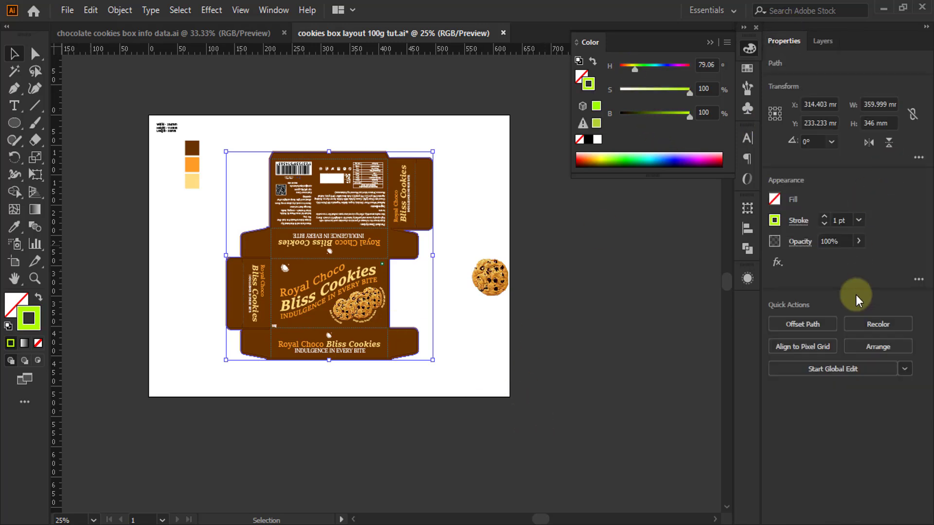
click(824, 217)
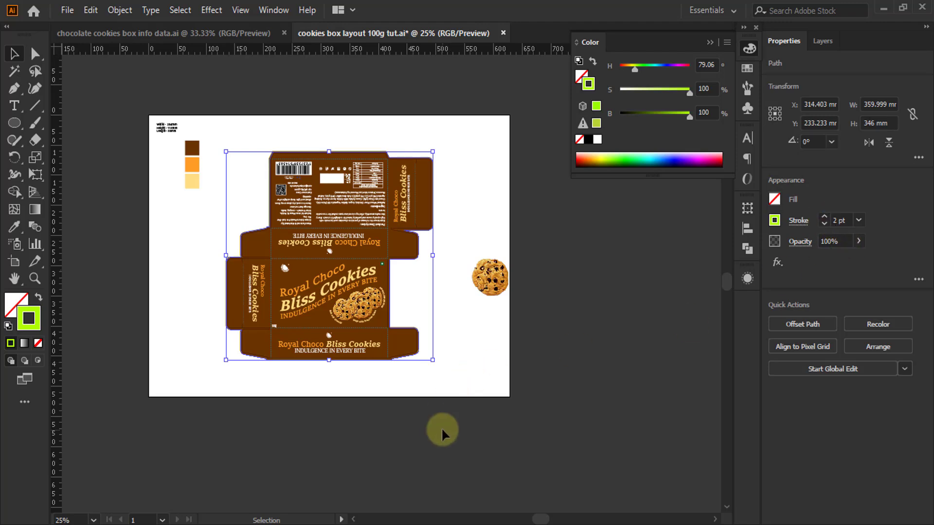
scroll(250, 350, up, 6)
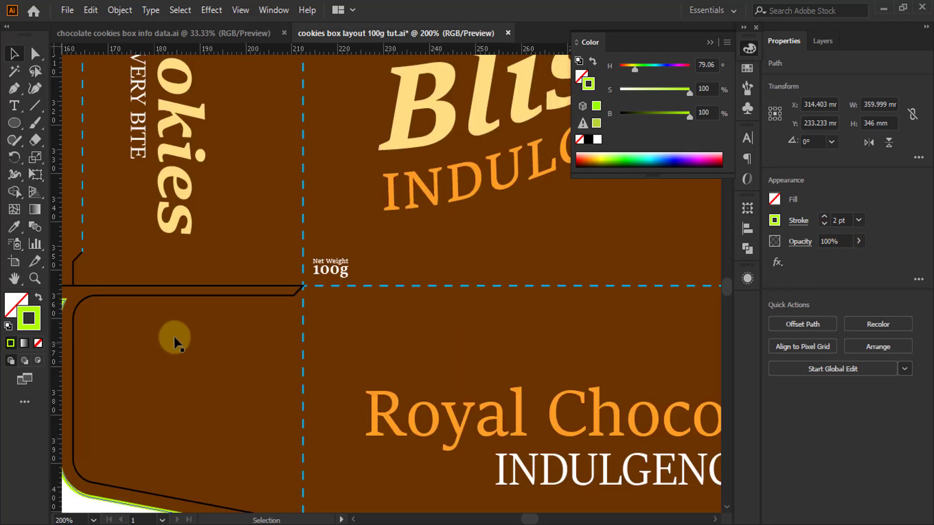
scroll(307, 305, down, 3)
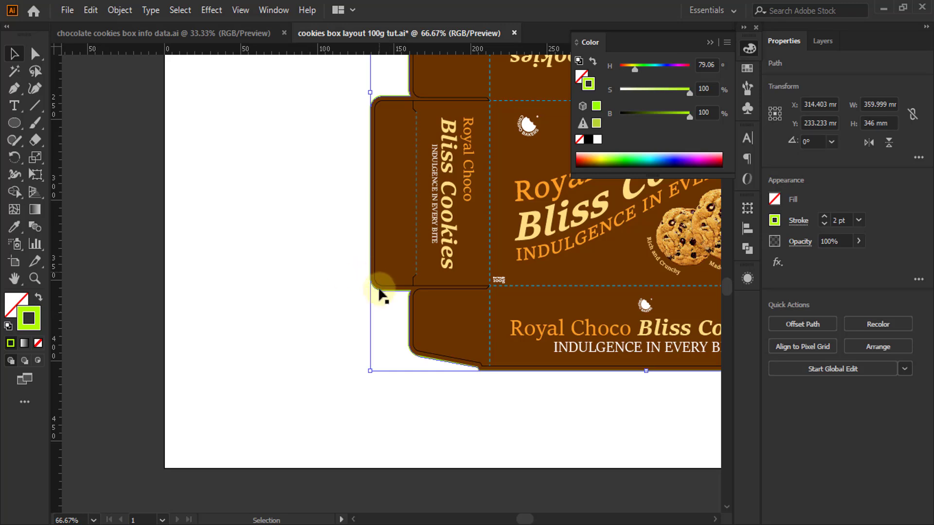
scroll(380, 291, up, 6)
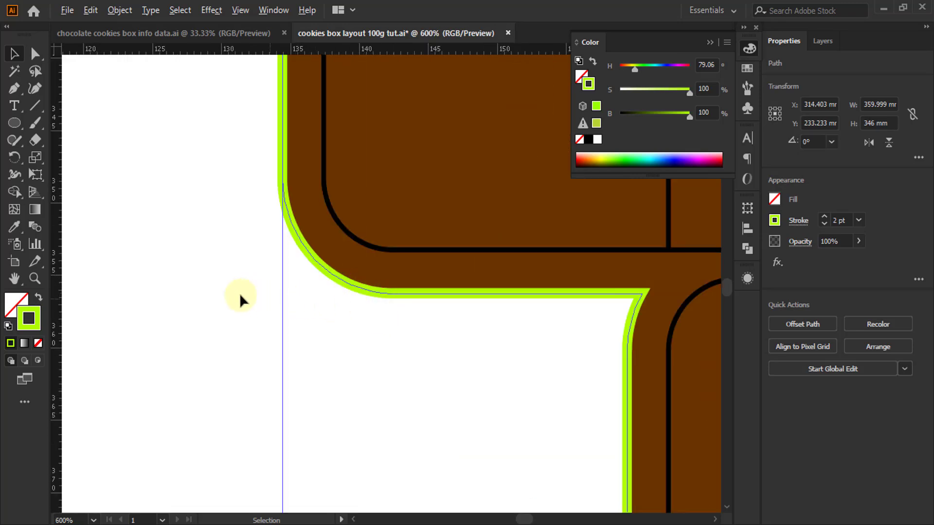
scroll(157, 287, down, 7)
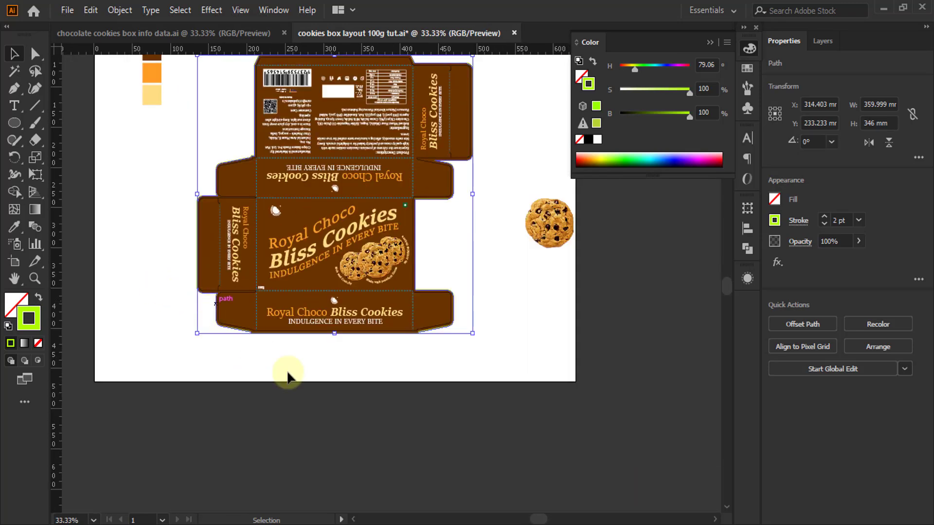
click(349, 411)
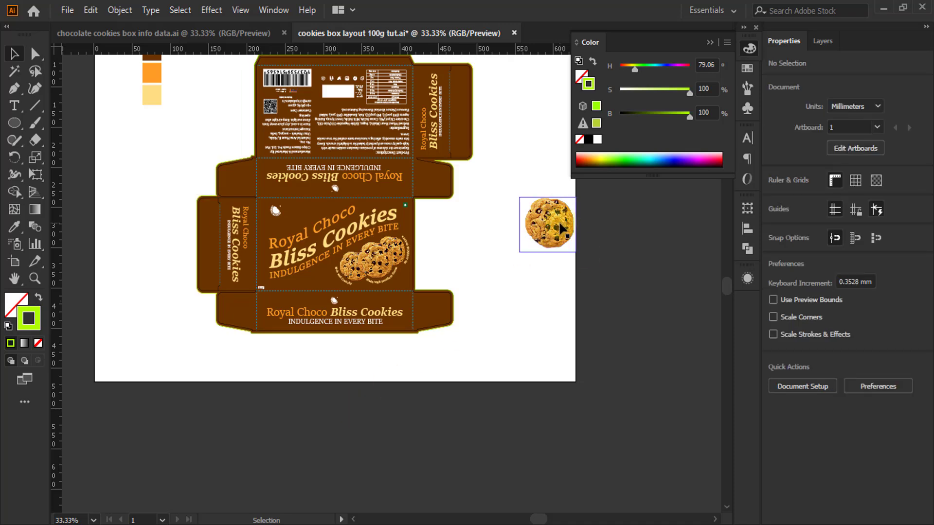
Spread the enlarged cookie image and its copies over the box's panels and edges, eight cookies in total
drag(562, 229, 426, 87)
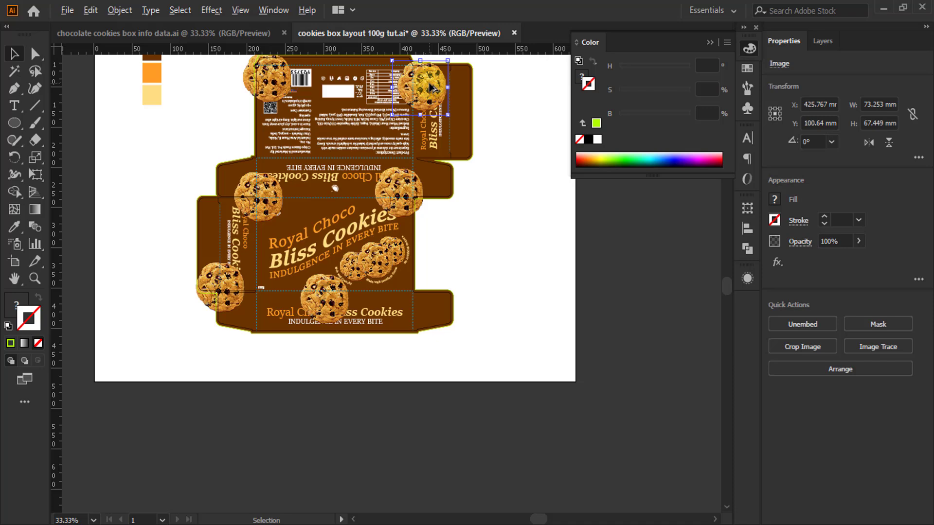
drag(430, 88, 316, 130)
key(ctrl+z)
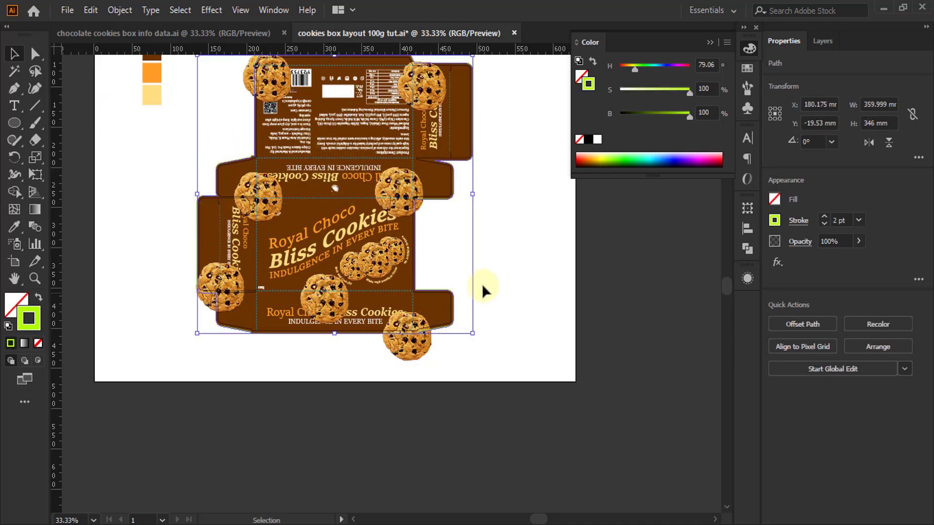
click(493, 277)
drag(407, 340, 314, 165)
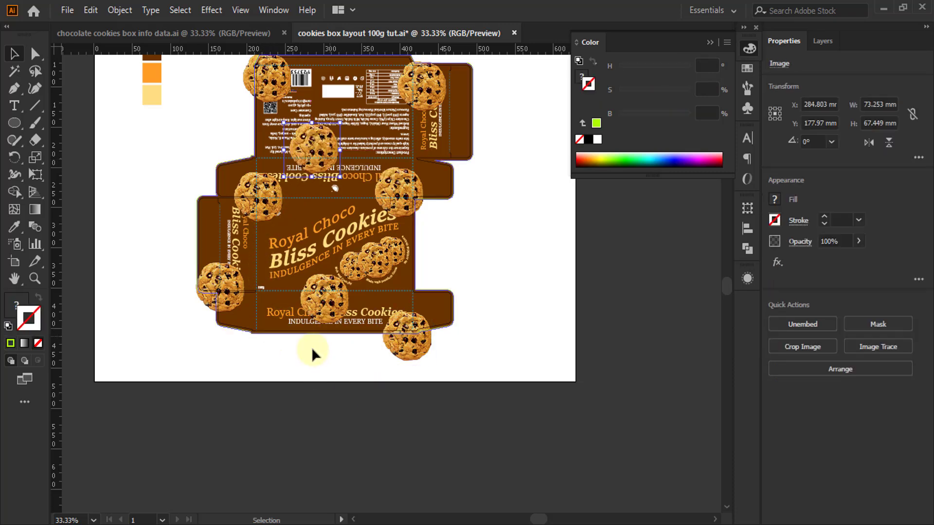
Select all eight large cookie images scattered over the box and group them
click(397, 354)
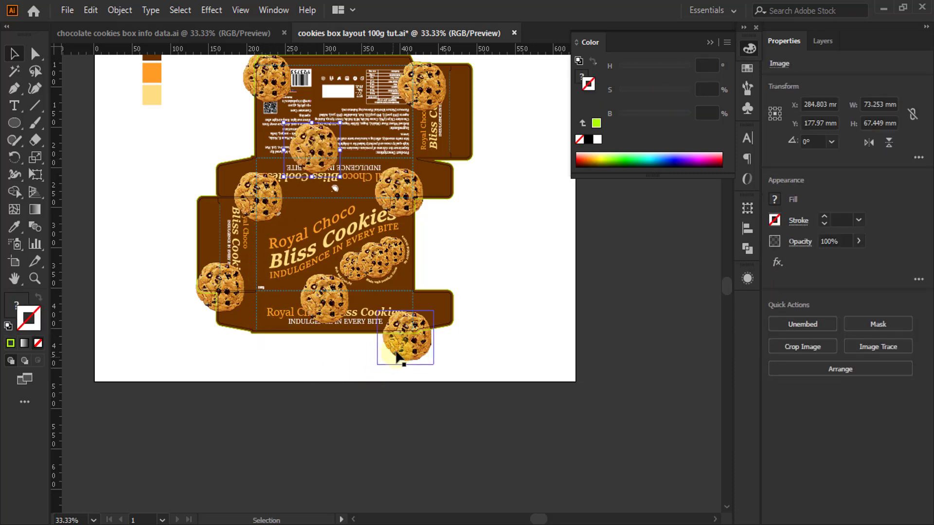
shift+click(232, 294)
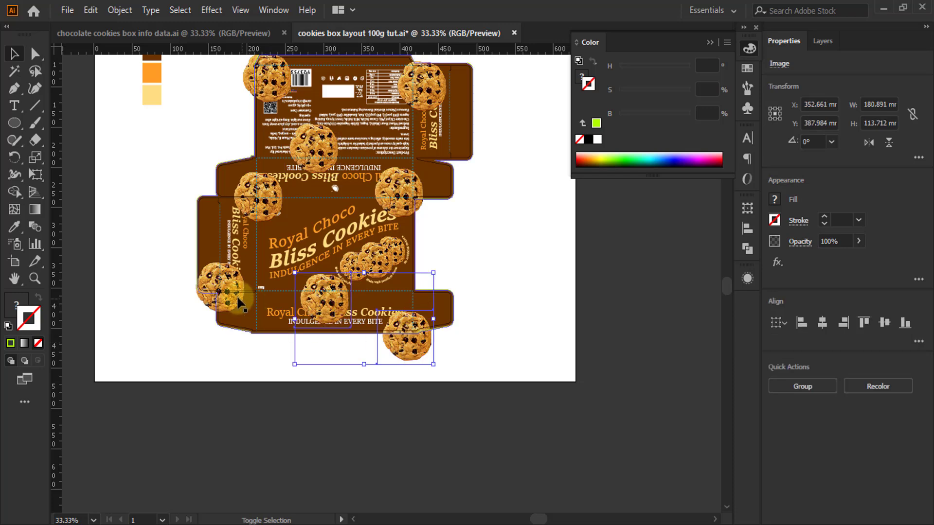
shift+click(312, 149)
shift+click(429, 87)
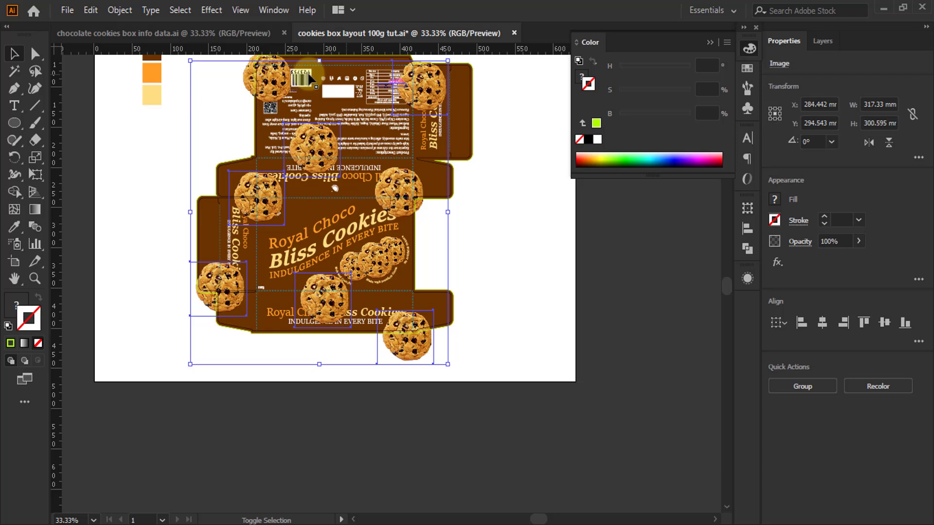
shift+click(279, 77)
key(ctrl+g)
key(ctrl+minus)
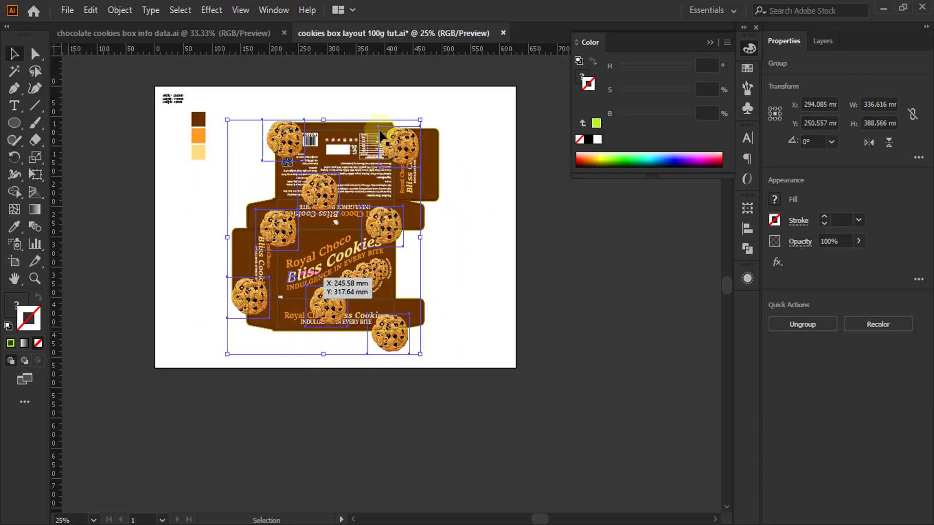
Clip the cookie group to the green box outline with a clipping mask
scroll(247, 332, up, 5)
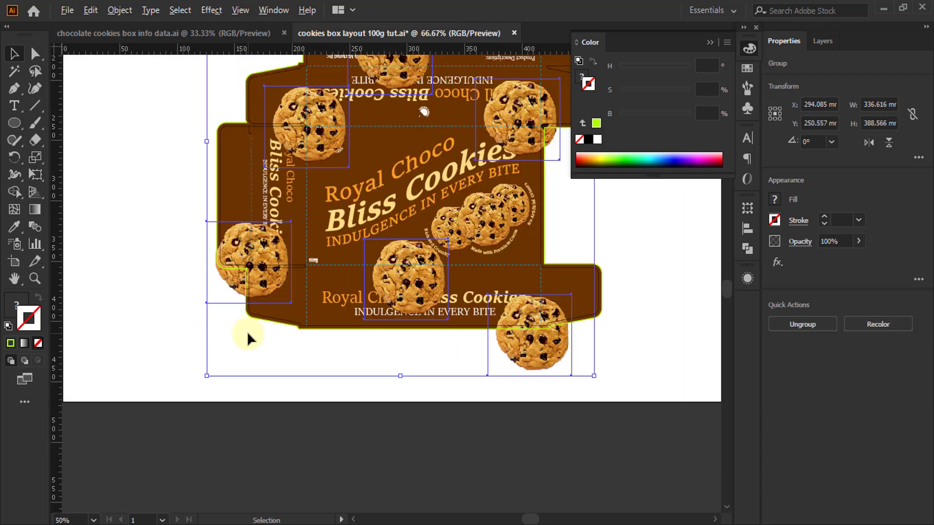
scroll(254, 308, up, 2)
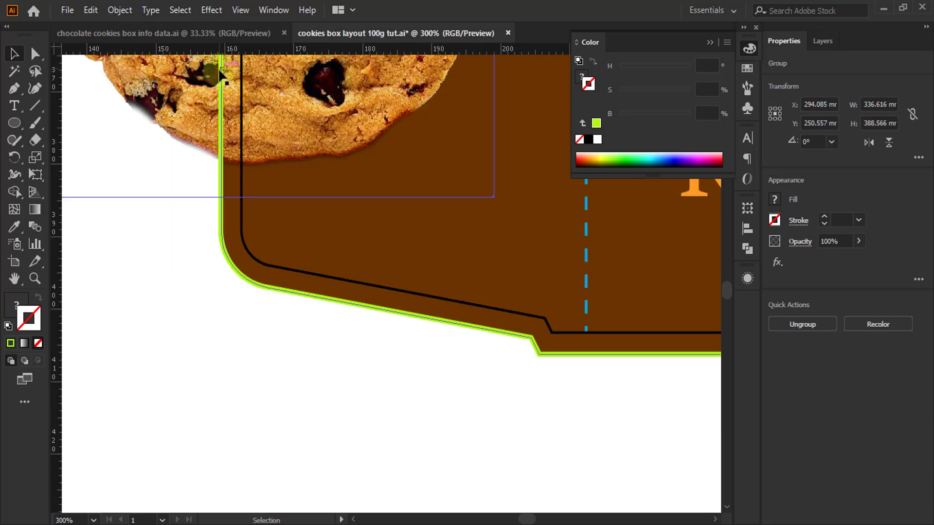
shift+click(237, 274)
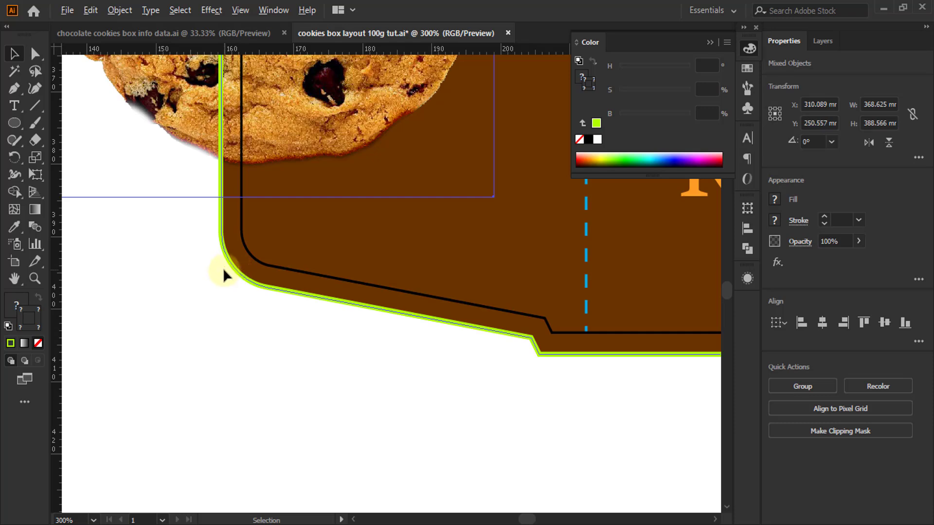
scroll(223, 267, down, 7)
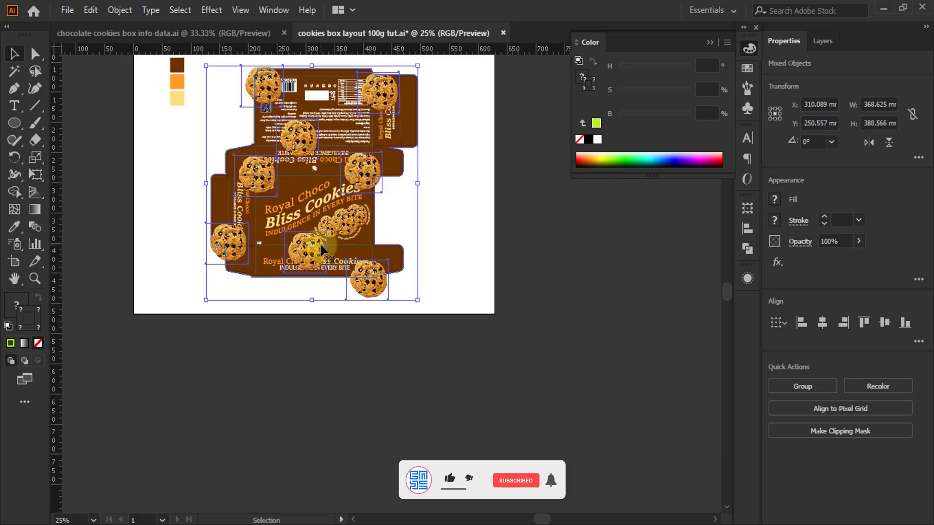
right_click(319, 243)
click(414, 370)
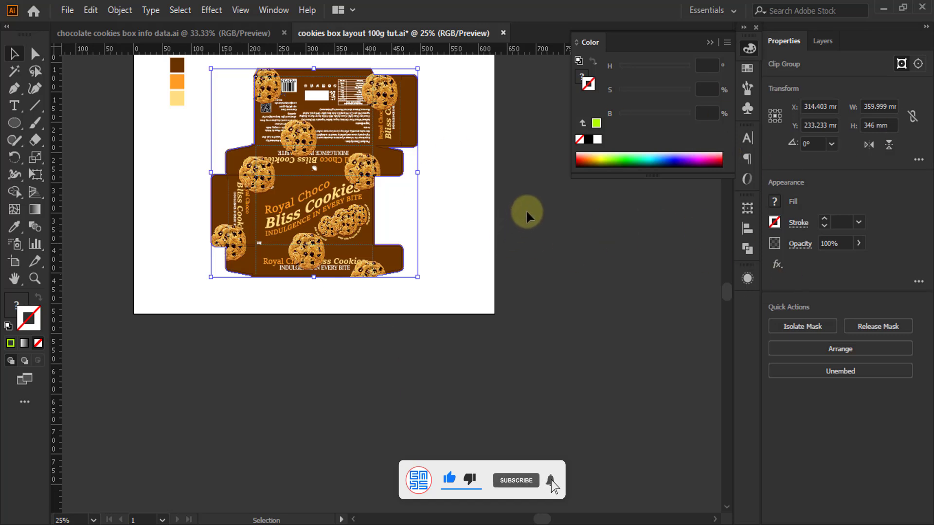
Set the clipped cookie group's blending mode to Multiply
click(799, 248)
click(692, 272)
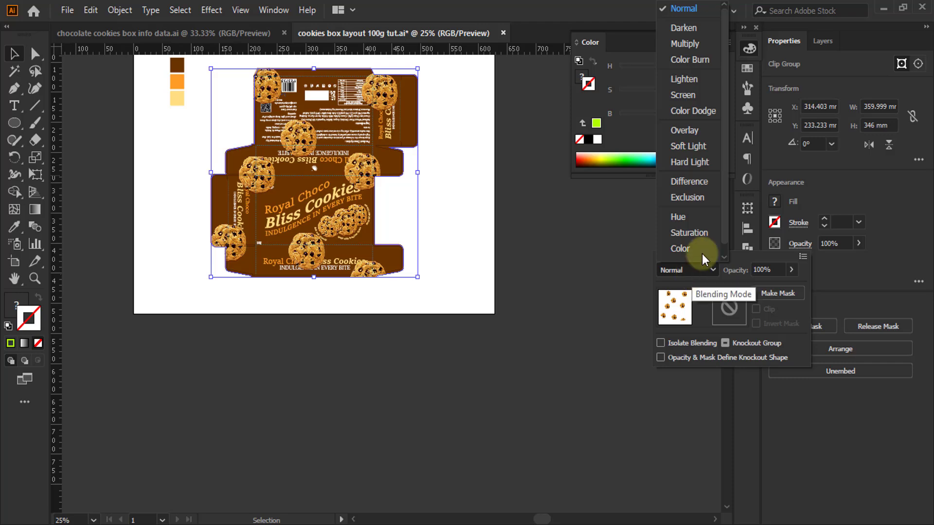
click(690, 46)
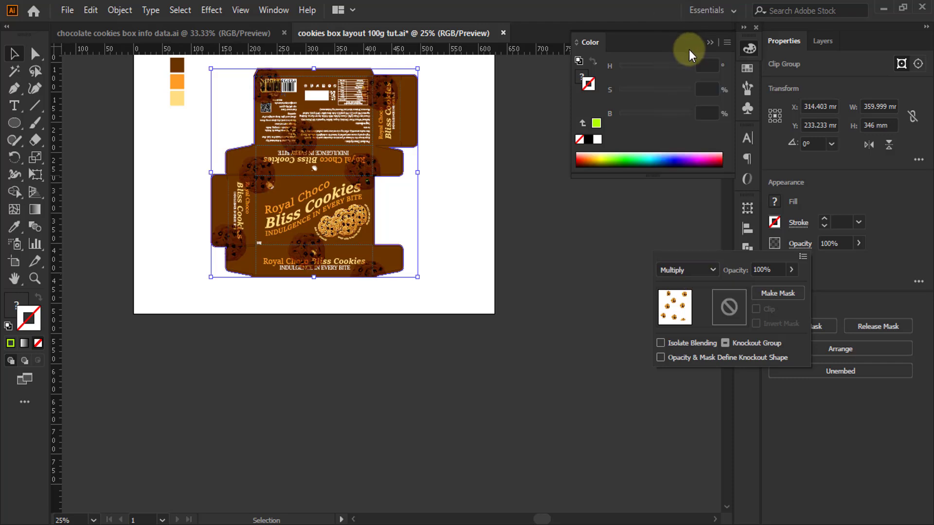
click(890, 238)
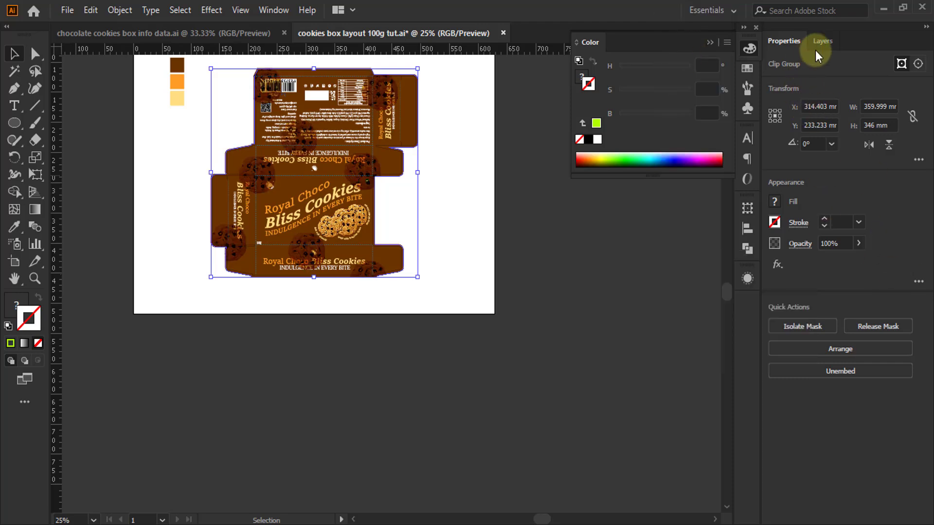
Move the clipped cookie group directly above the brown background path in the design layer and rename that path BG
click(822, 41)
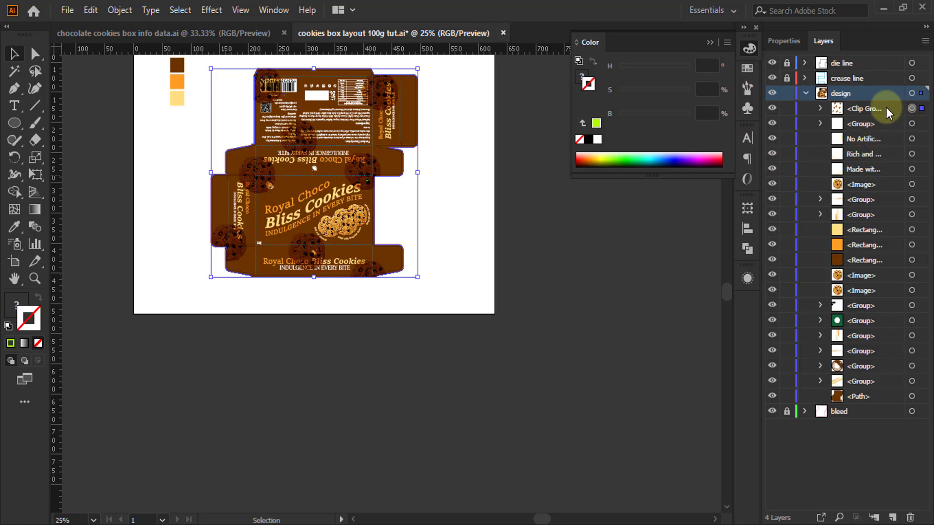
drag(886, 109, 869, 393)
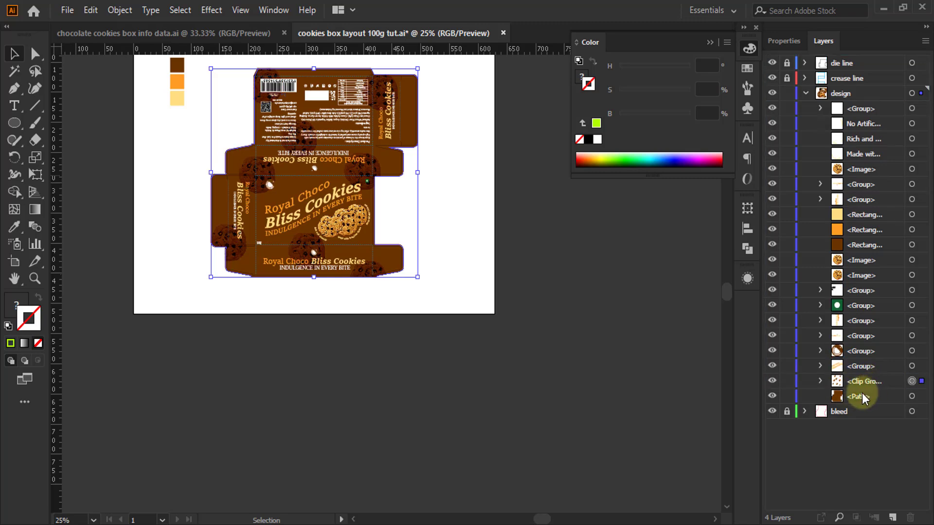
double_click(860, 396)
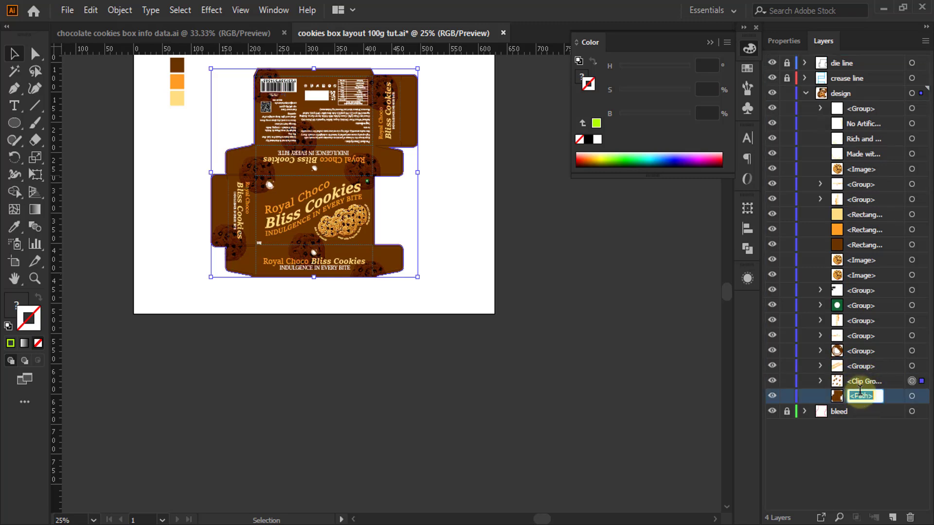
text(BG)
key(Return)
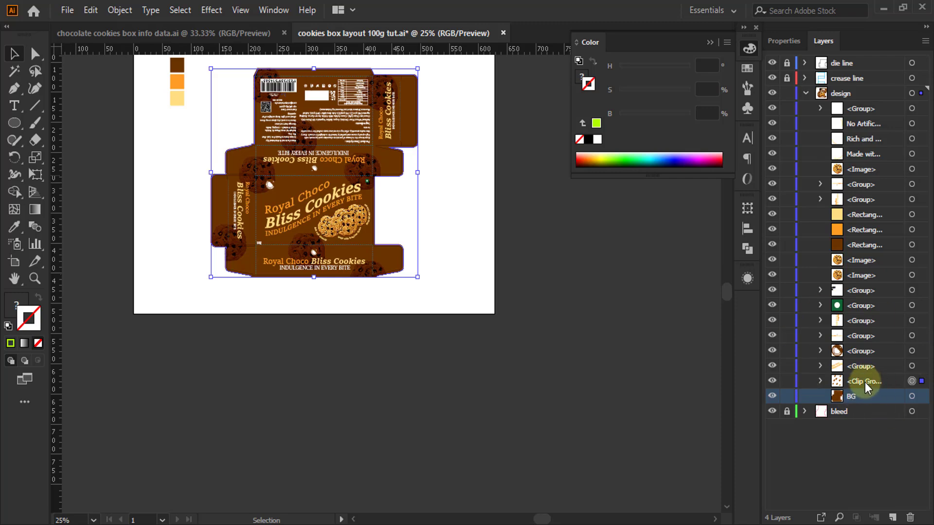
Deselect the artwork and examine how the darkened cookies sit behind the text and logos across the box panels
scroll(272, 70, up, 2)
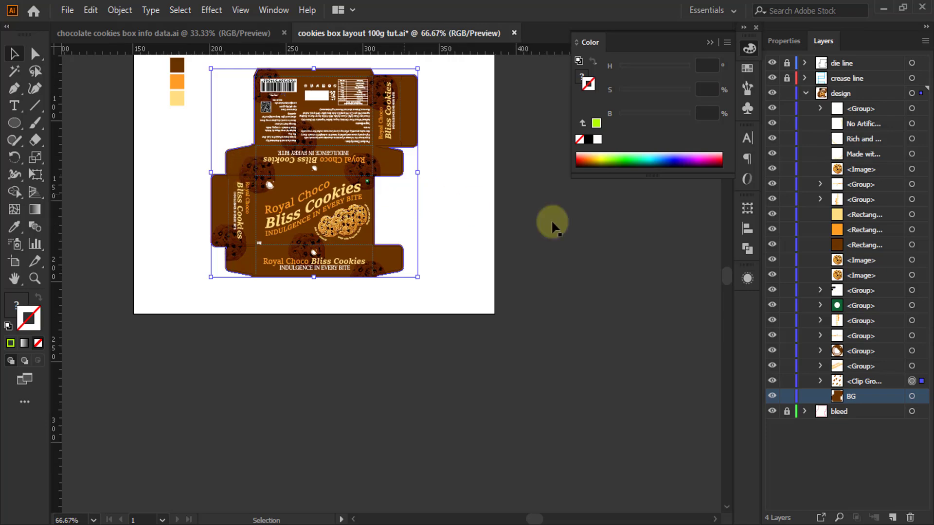
scroll(540, 214, up, 1)
scroll(356, 283, down, 3)
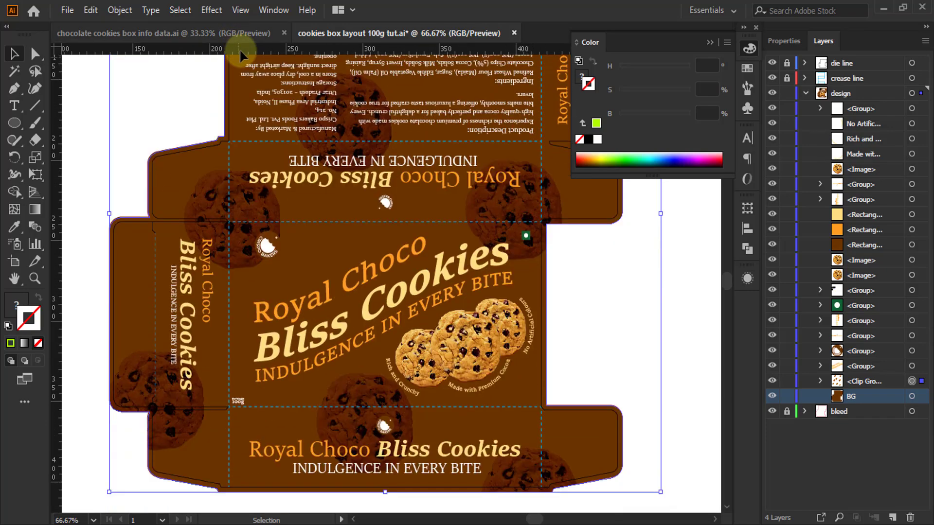
scroll(285, 357, up, 2)
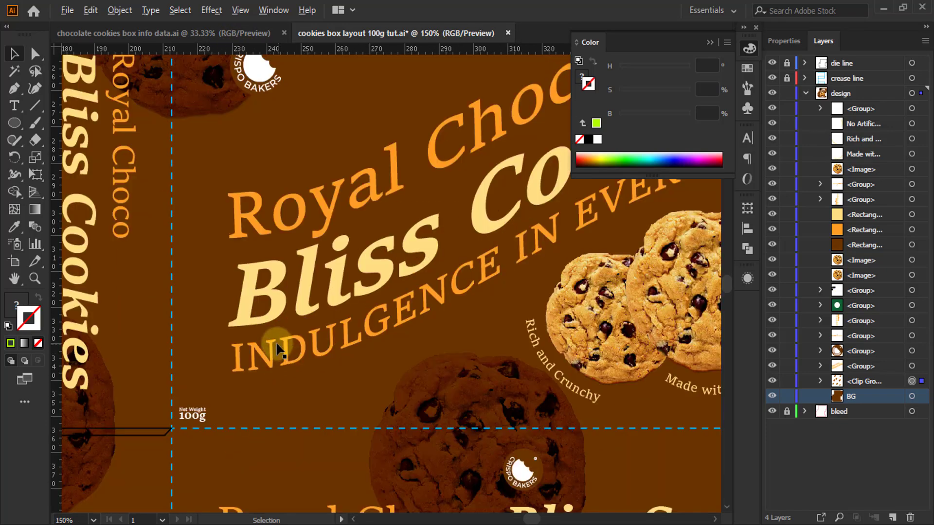
scroll(280, 351, down, 2)
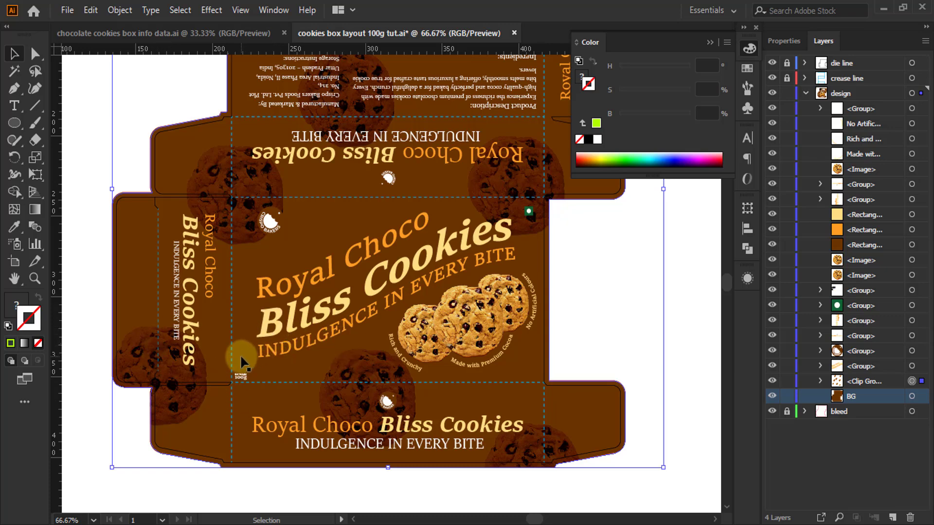
click(710, 43)
click(619, 247)
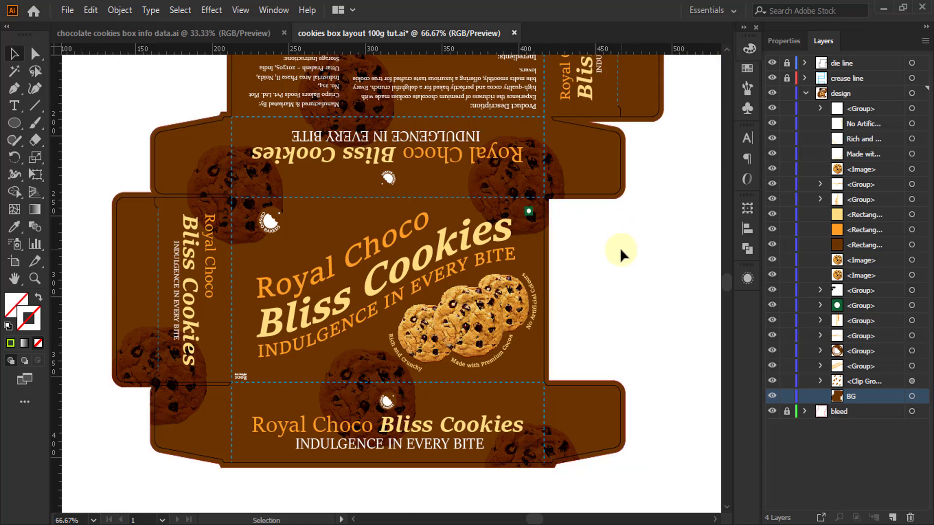
scroll(387, 342, down, 2)
drag(388, 342, 378, 375)
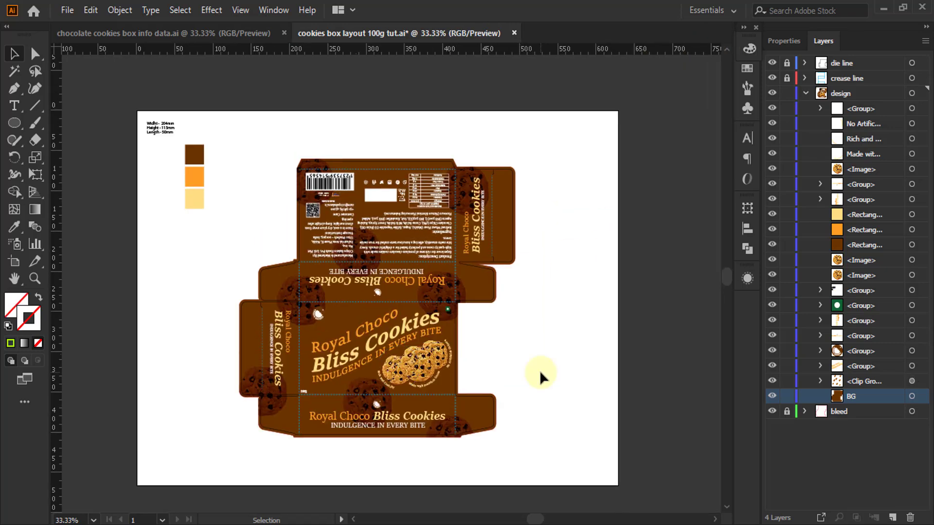